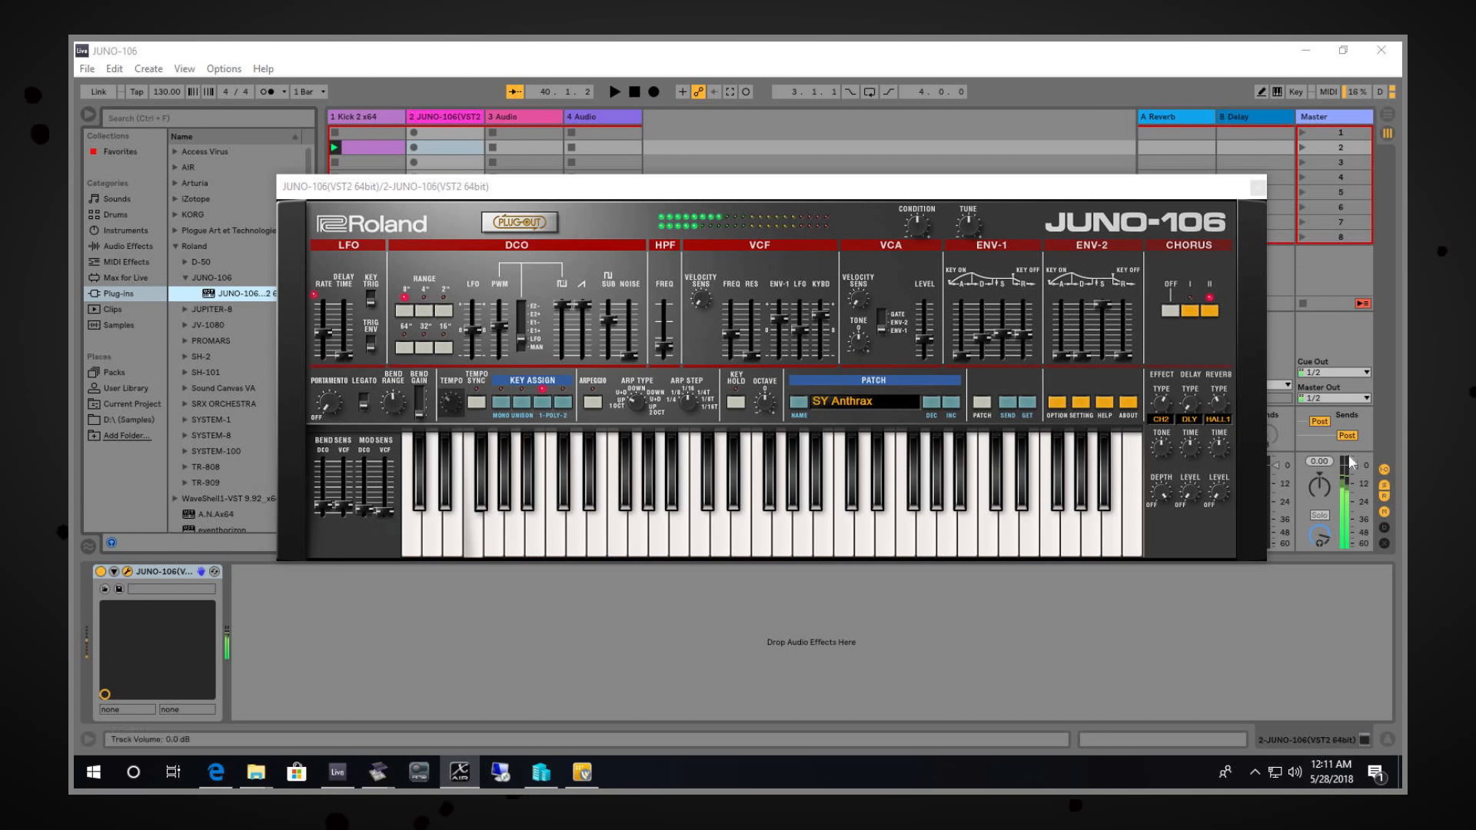
{"action": "left_click_drag", "start_coordinate": [1350, 462], "coordinate": [1350, 456]}
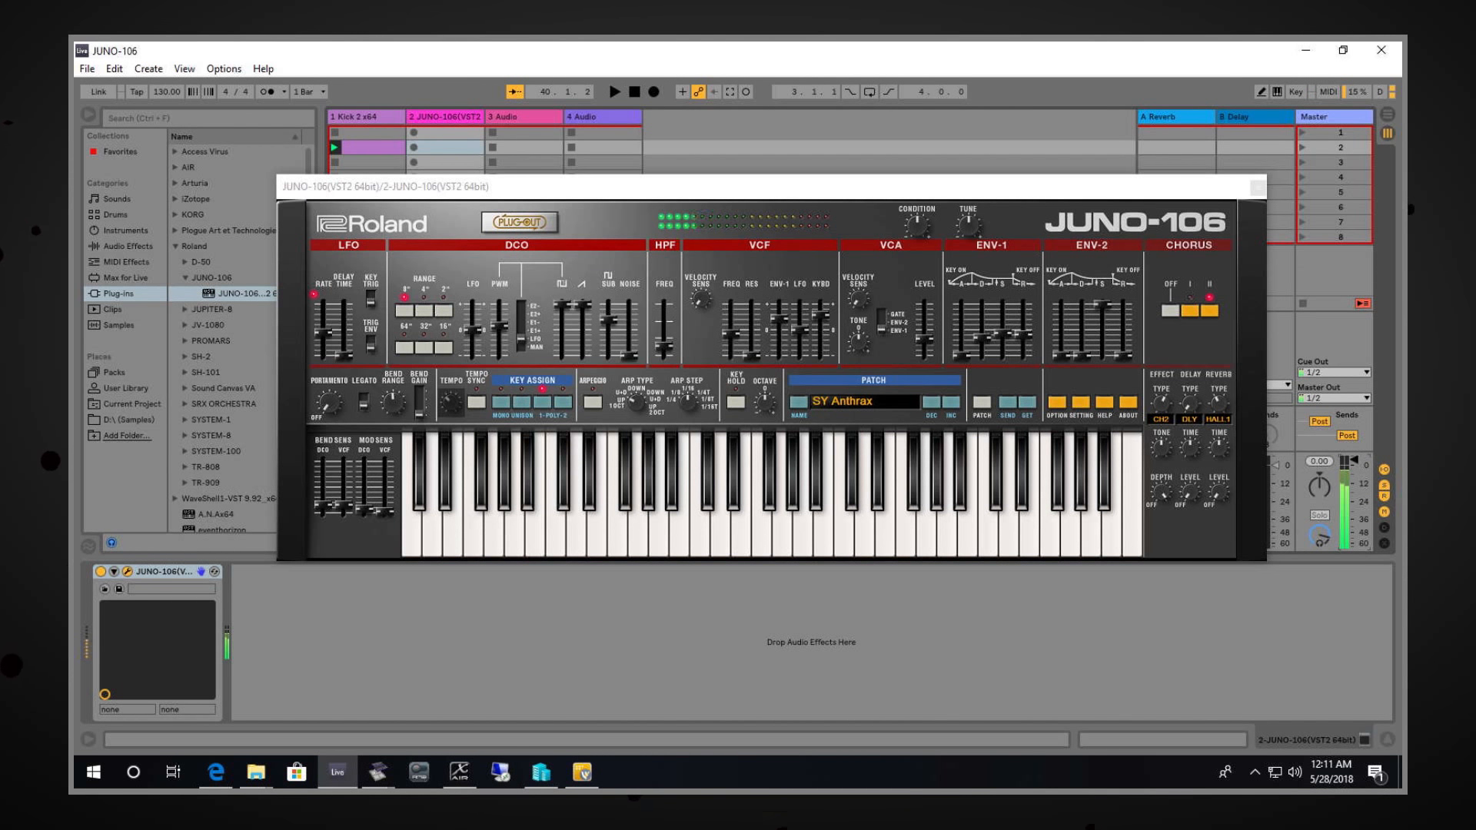
{"action": "key", "text": "alt+Tab"}
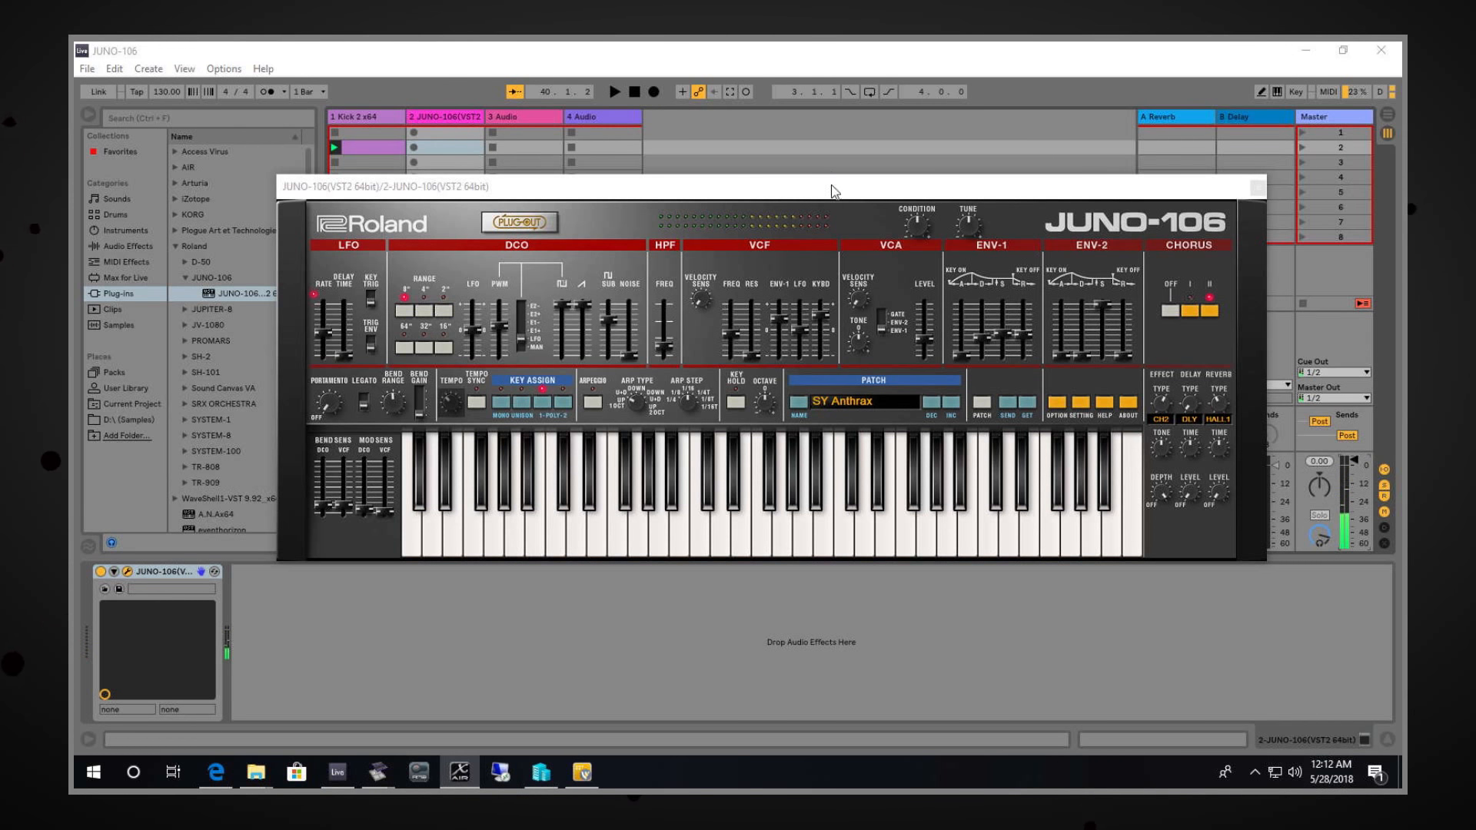
Step: Move the JUNO-106 plug-in window clear of the session tracks and collapse the Roland folder in the browser
{"action": "left_click_drag", "start_coordinate": [835, 192], "coordinate": [897, 242]}
{"action": "left_click", "coordinate": [453, 184]}
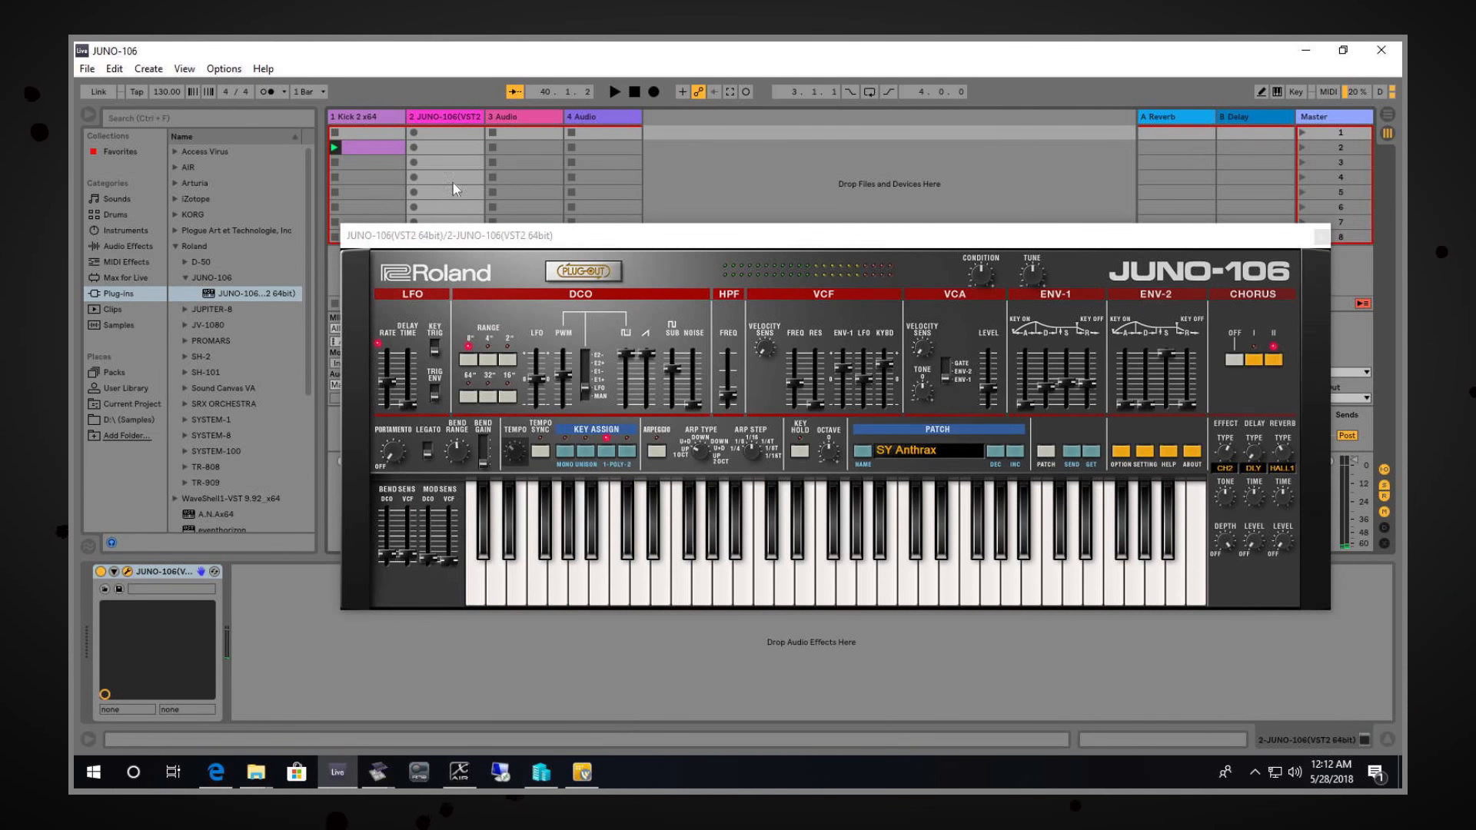
{"action": "left_click", "coordinate": [174, 247]}
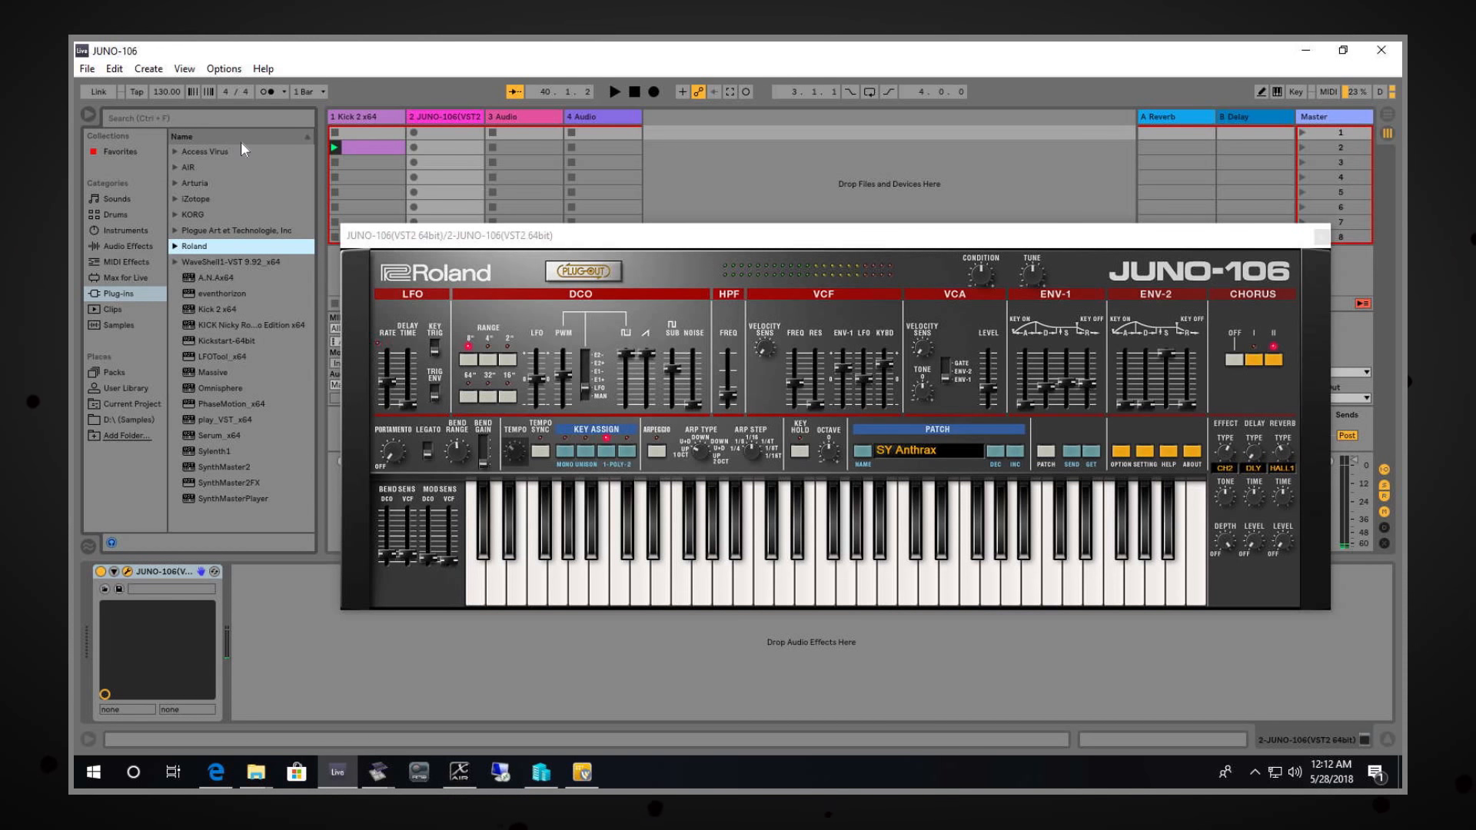
Step: Search the plug-in browser for "blue" and clear the search
{"action": "left_click", "coordinate": [188, 119]}
{"action": "type", "text": "bl"}
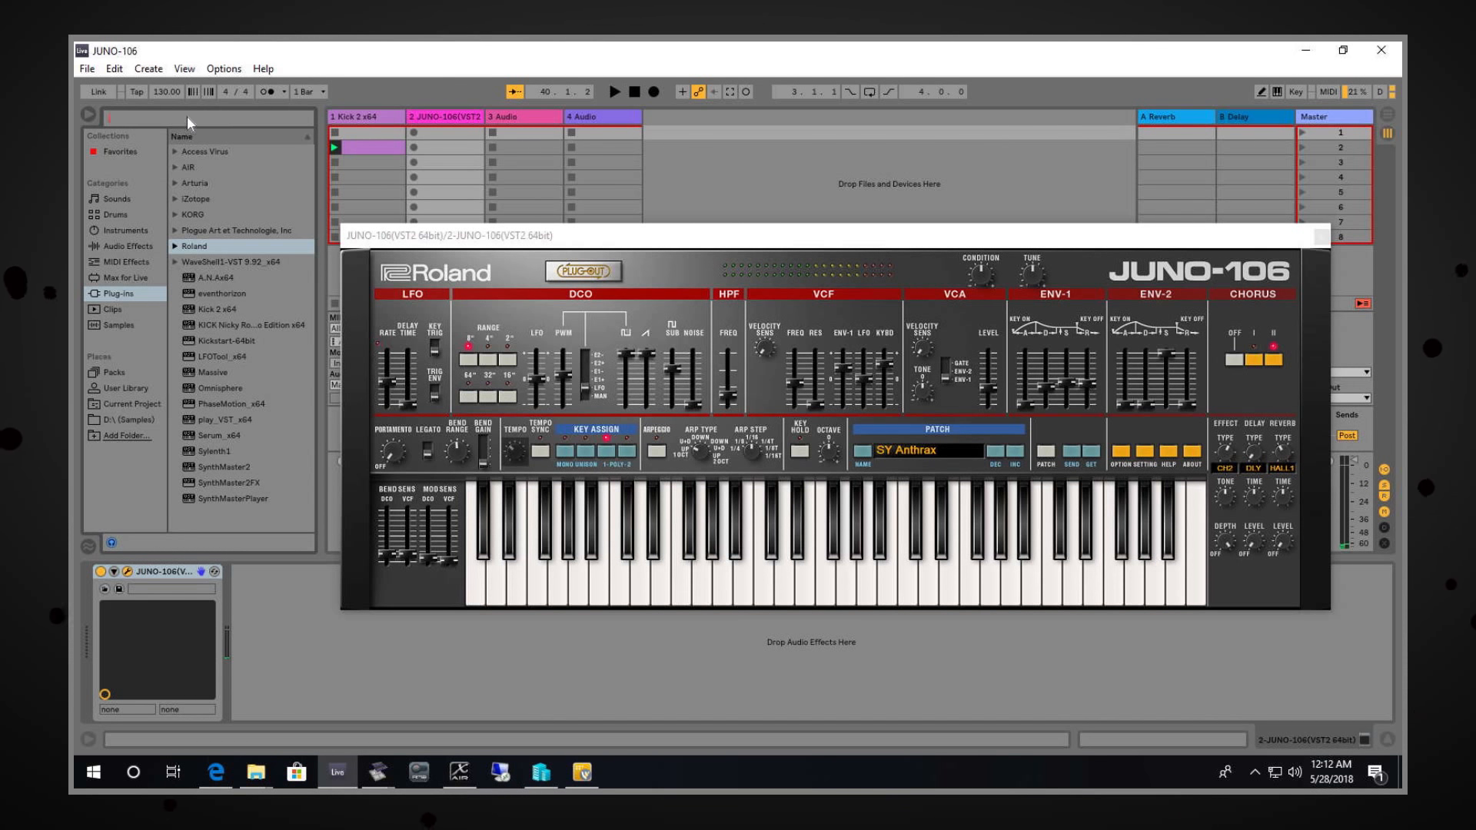
{"action": "type", "text": "ue"}
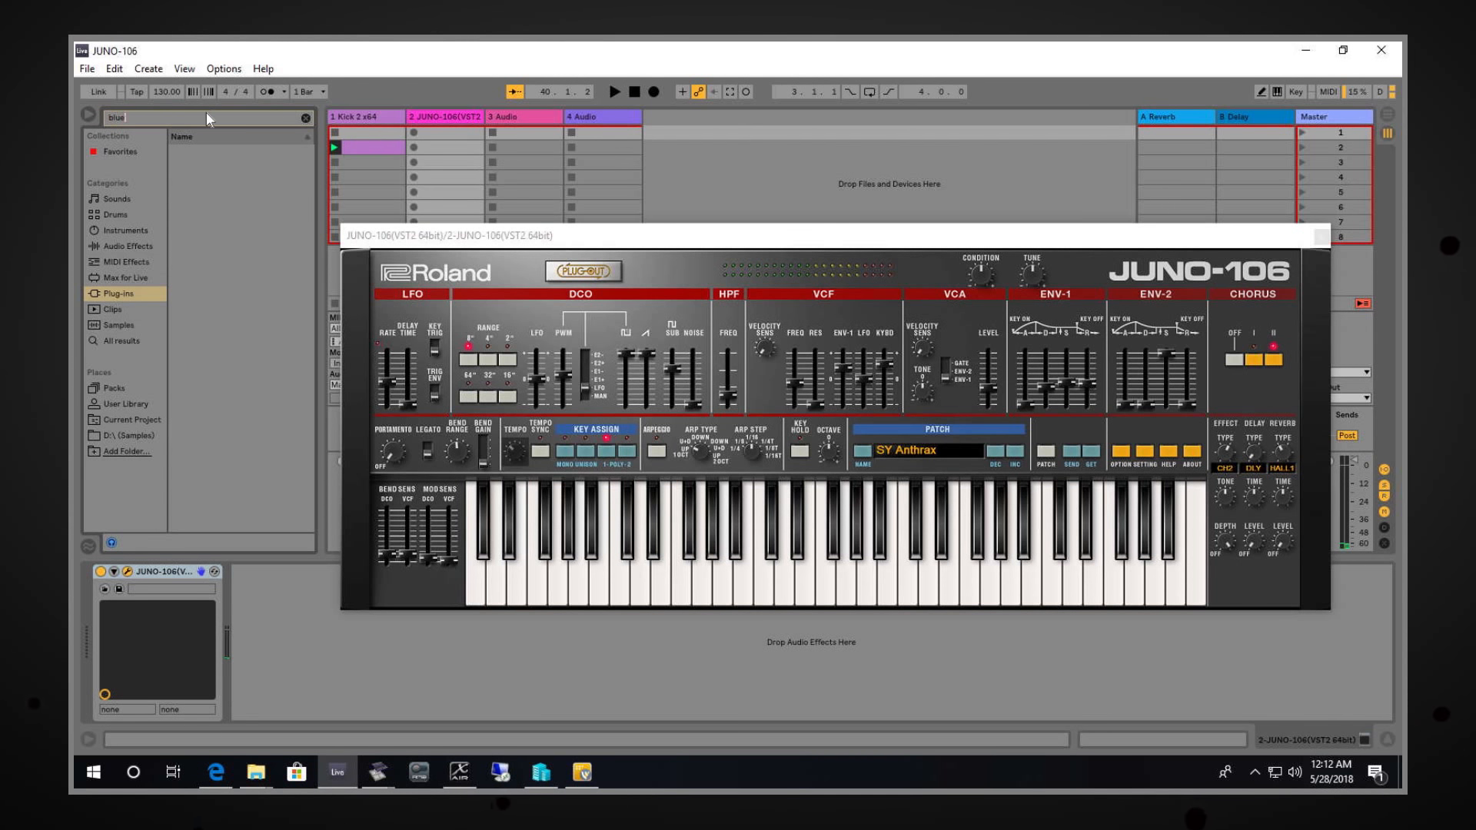
{"action": "left_click", "coordinate": [301, 116]}
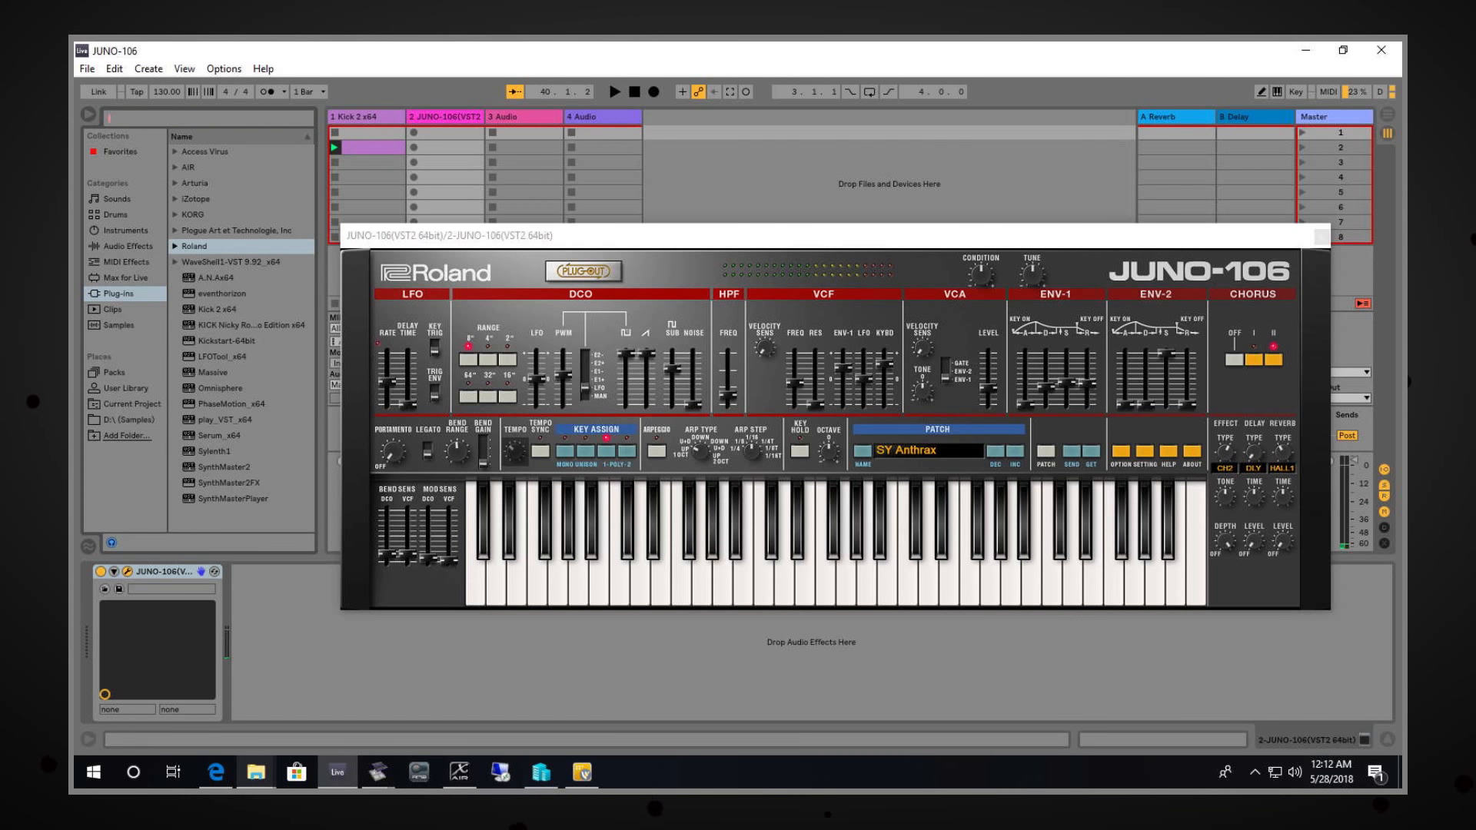
Step: Switch to File Explorer and extract the BlueARP_Win_v2.2.5 archive to its own folder in Downloads
{"action": "left_click", "coordinate": [256, 772]}
{"action": "left_click", "coordinate": [325, 647]}
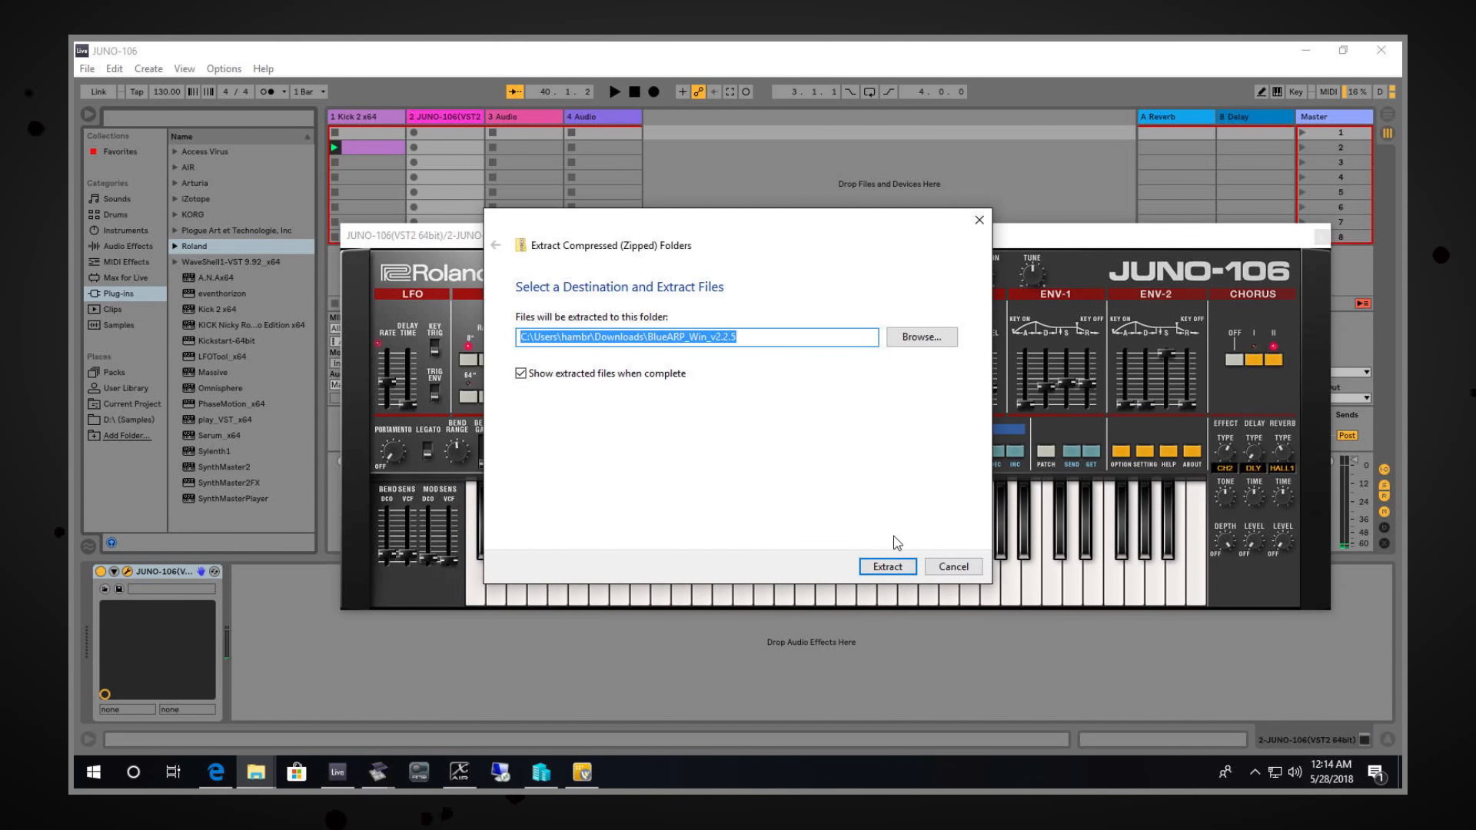
{"action": "left_click", "coordinate": [899, 572]}
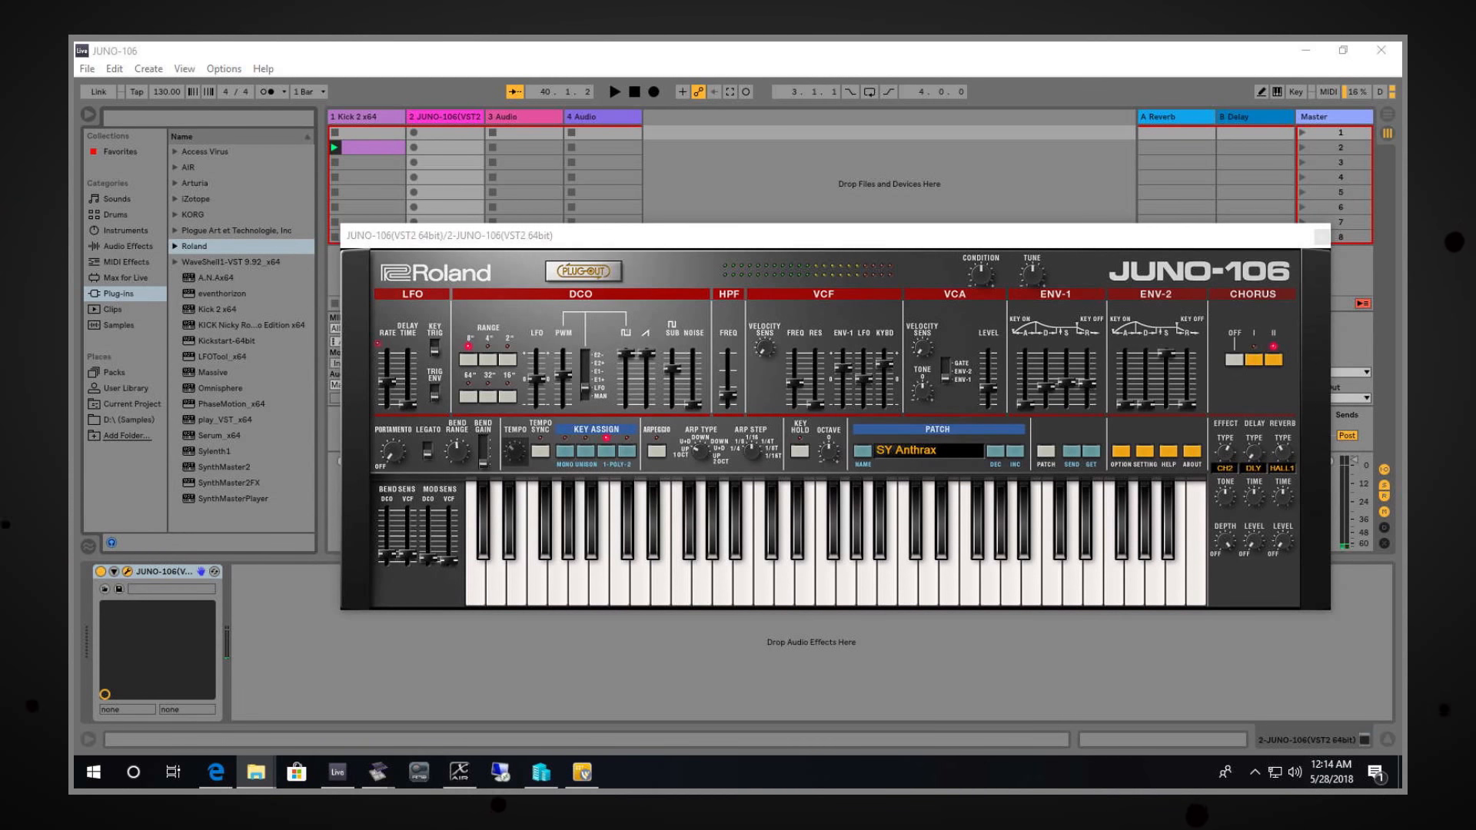
Step: Go from the extracted BlueARP folder to C:\Program Files\Steinberg\VstPlugins
{"action": "left_click_drag", "start_coordinate": [1401, 233], "coordinate": [834, 202]}
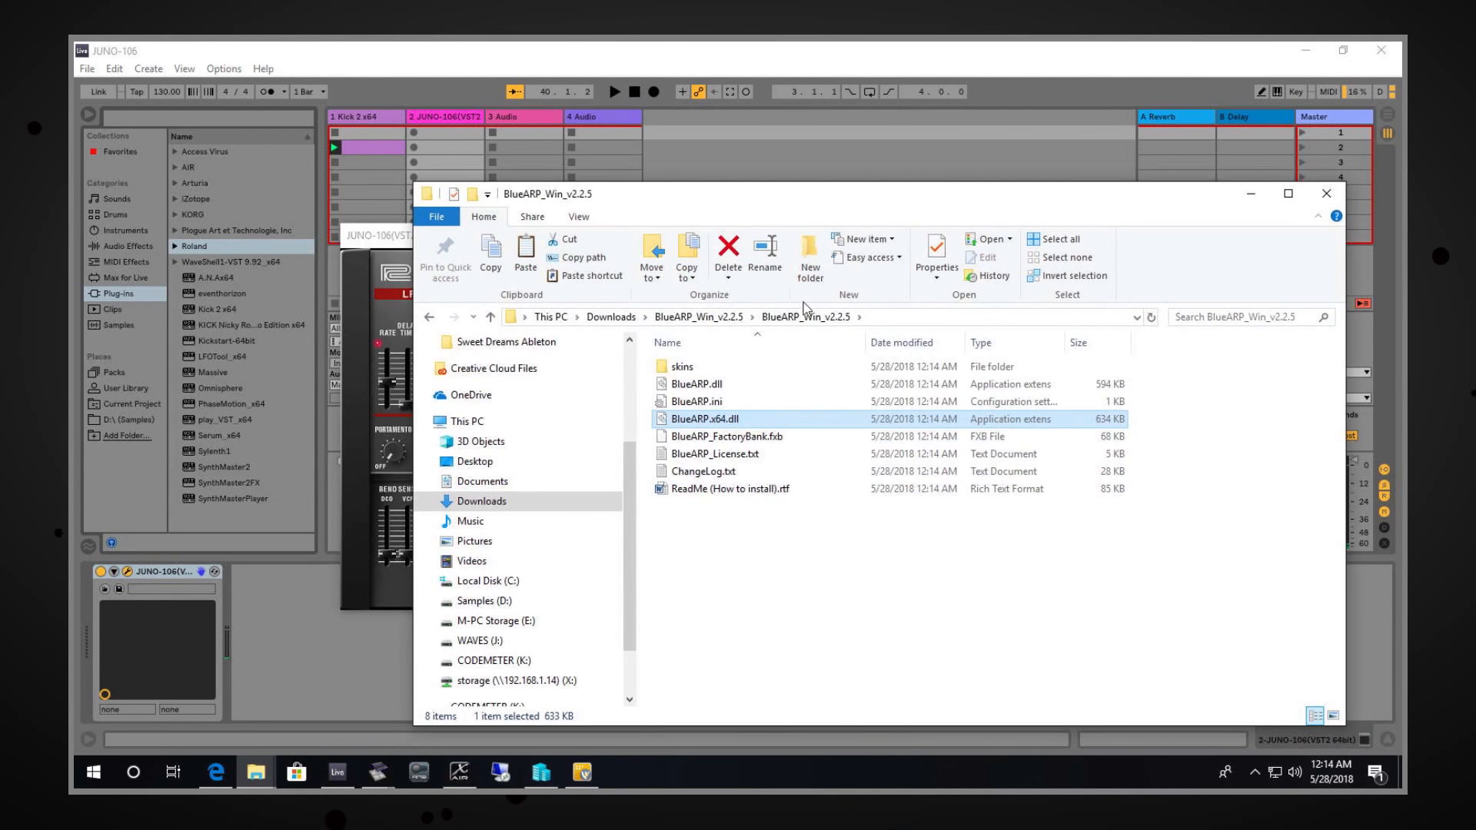
{"action": "left_click", "coordinate": [505, 579]}
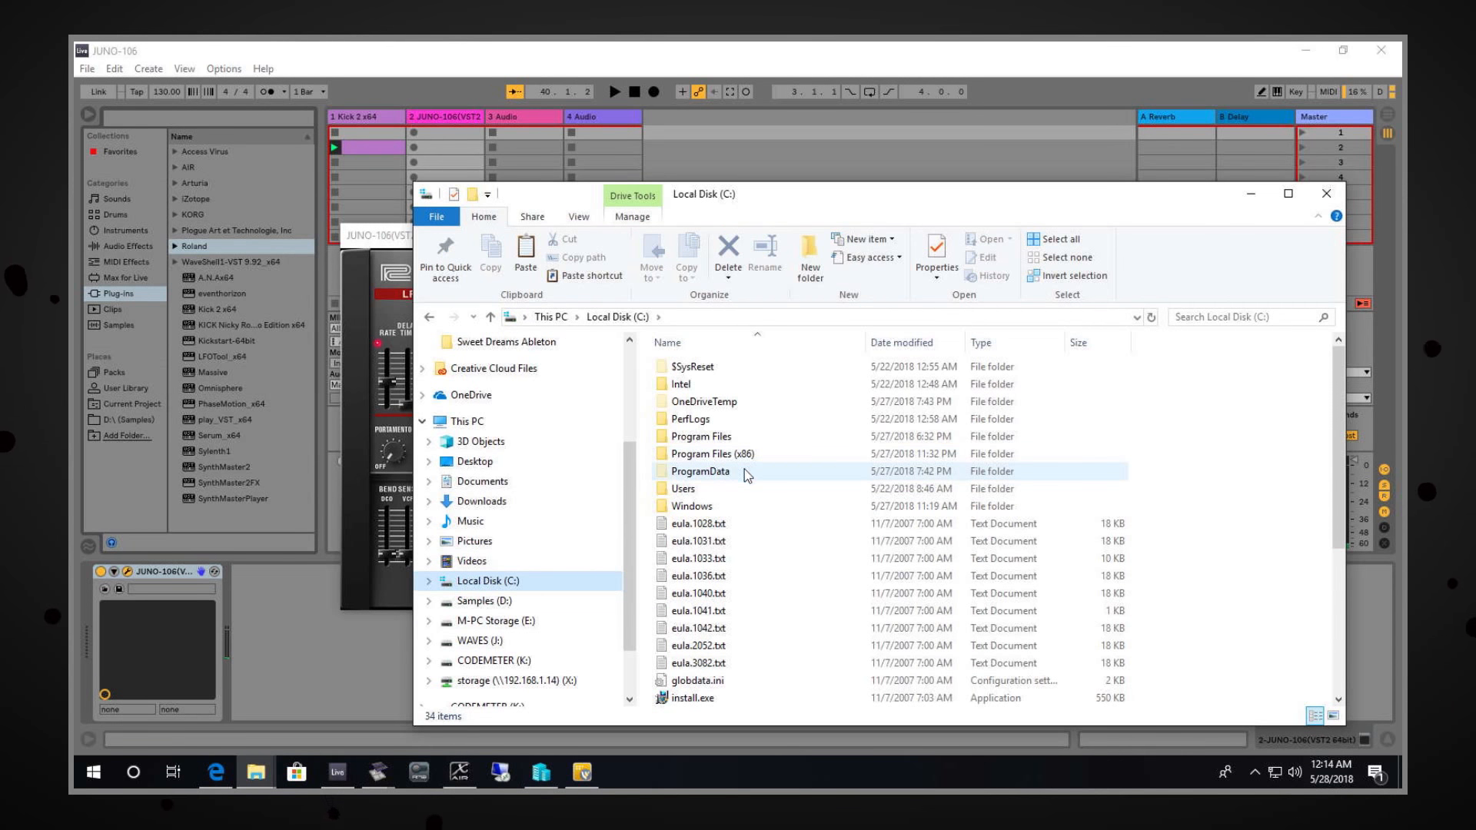
{"action": "double_click", "coordinate": [701, 436]}
{"action": "scroll", "coordinate": [764, 459], "scroll_direction": "down", "scroll_amount": 2}
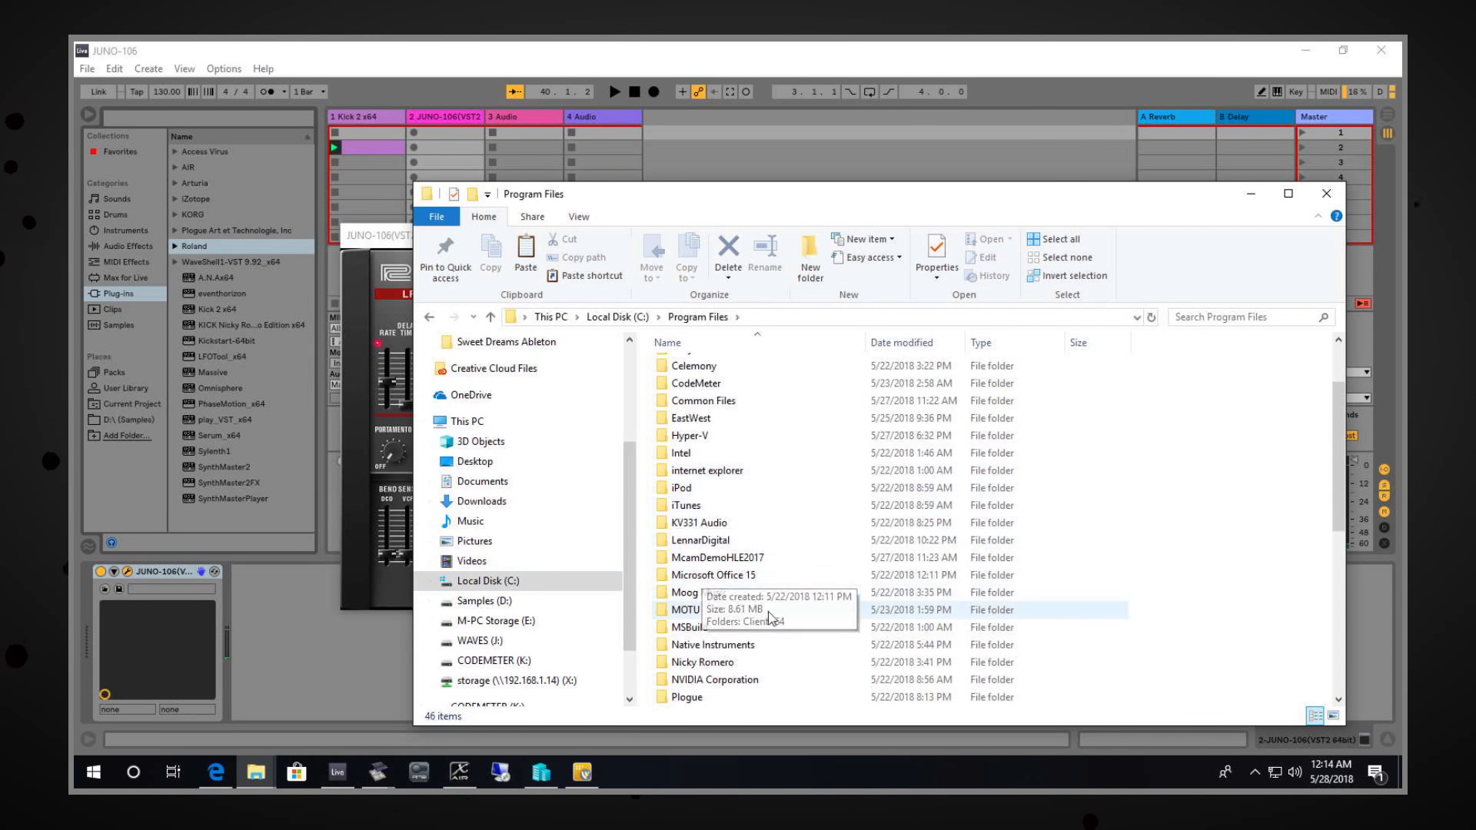
{"action": "scroll", "coordinate": [745, 629], "scroll_direction": "down", "scroll_amount": 2}
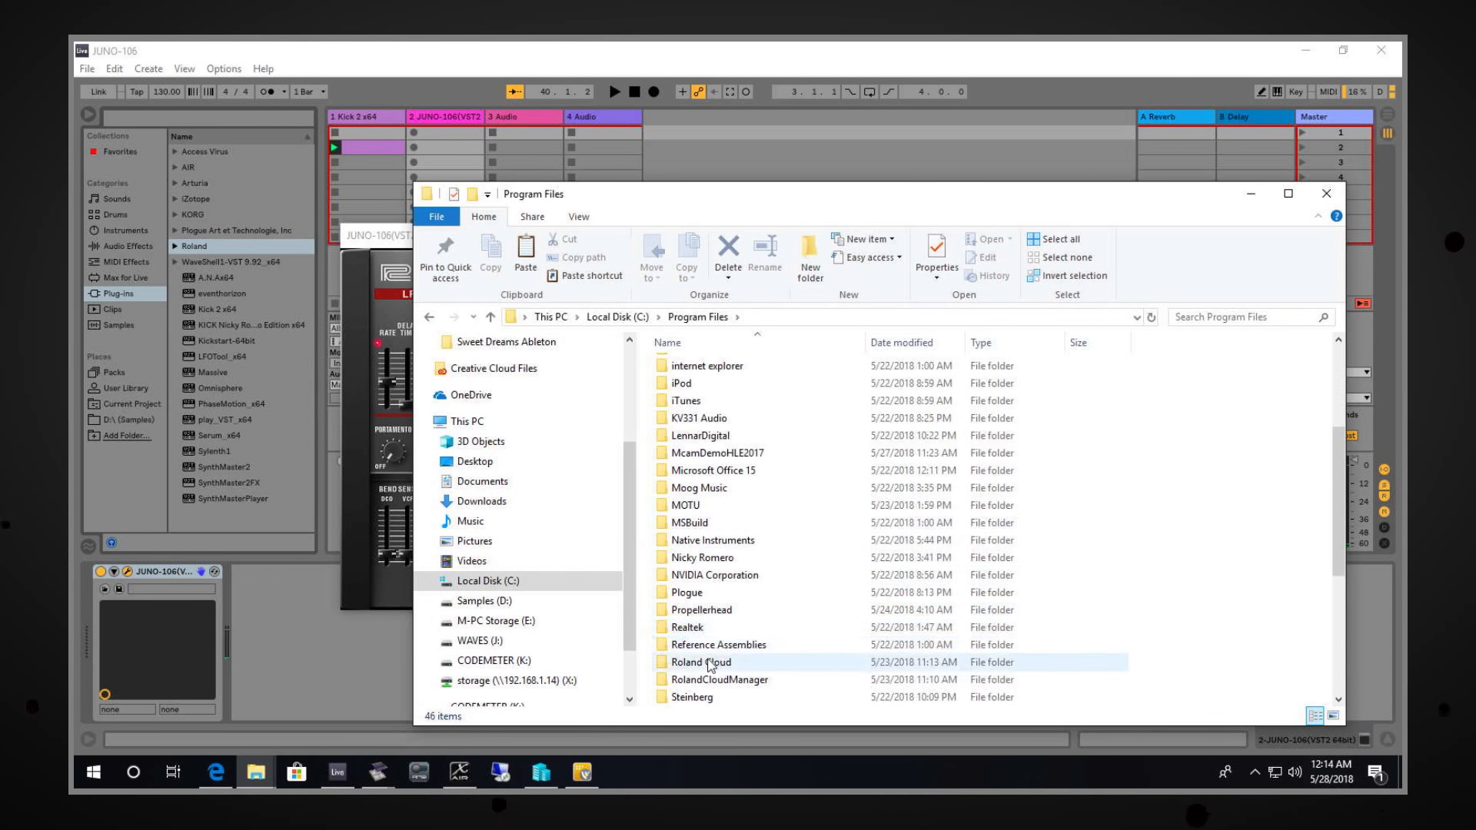
{"action": "scroll", "coordinate": [735, 625], "scroll_direction": "down", "scroll_amount": 2}
{"action": "double_click", "coordinate": [692, 592]}
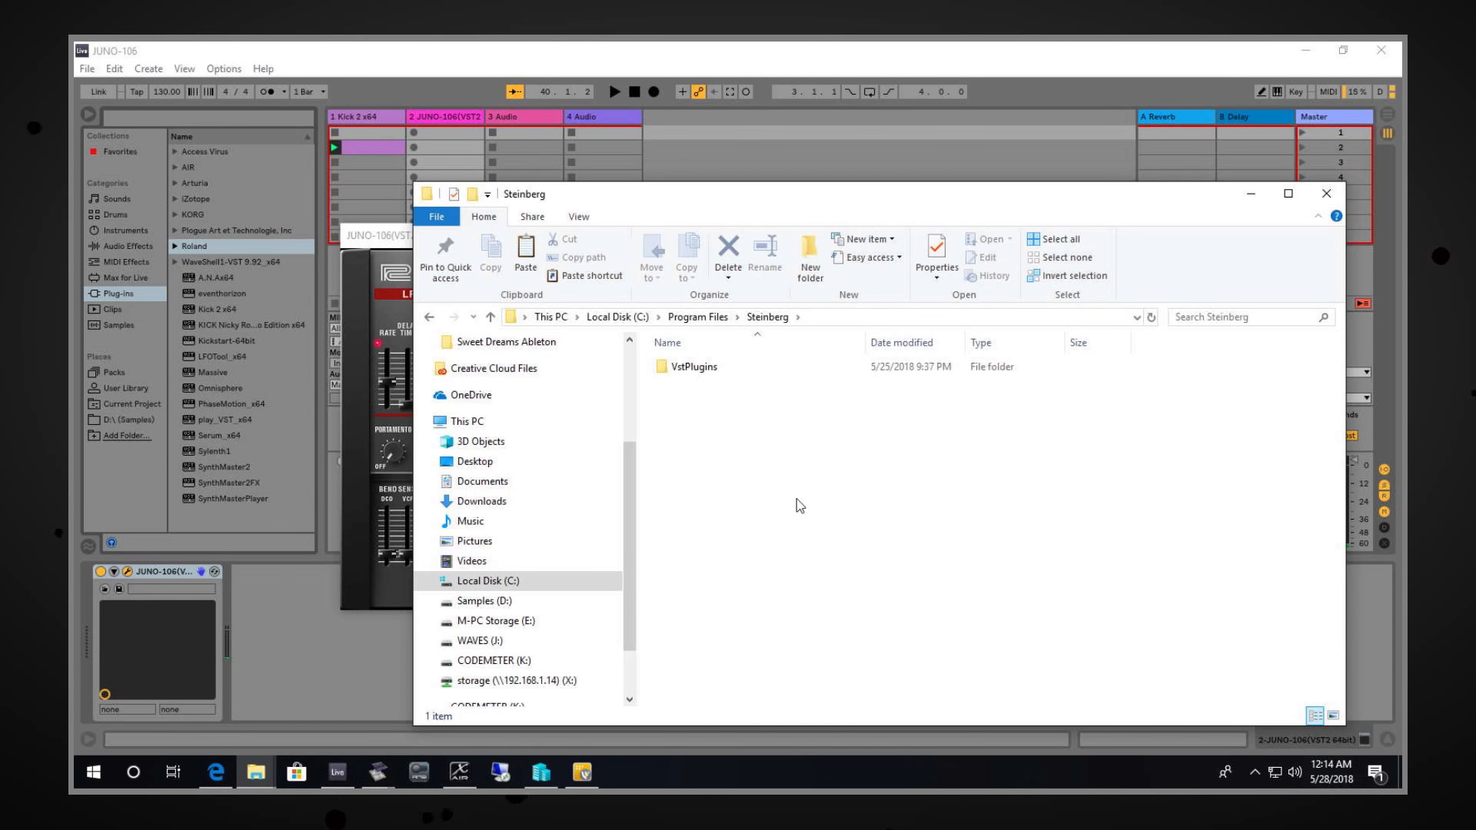
{"action": "double_click", "coordinate": [694, 365]}
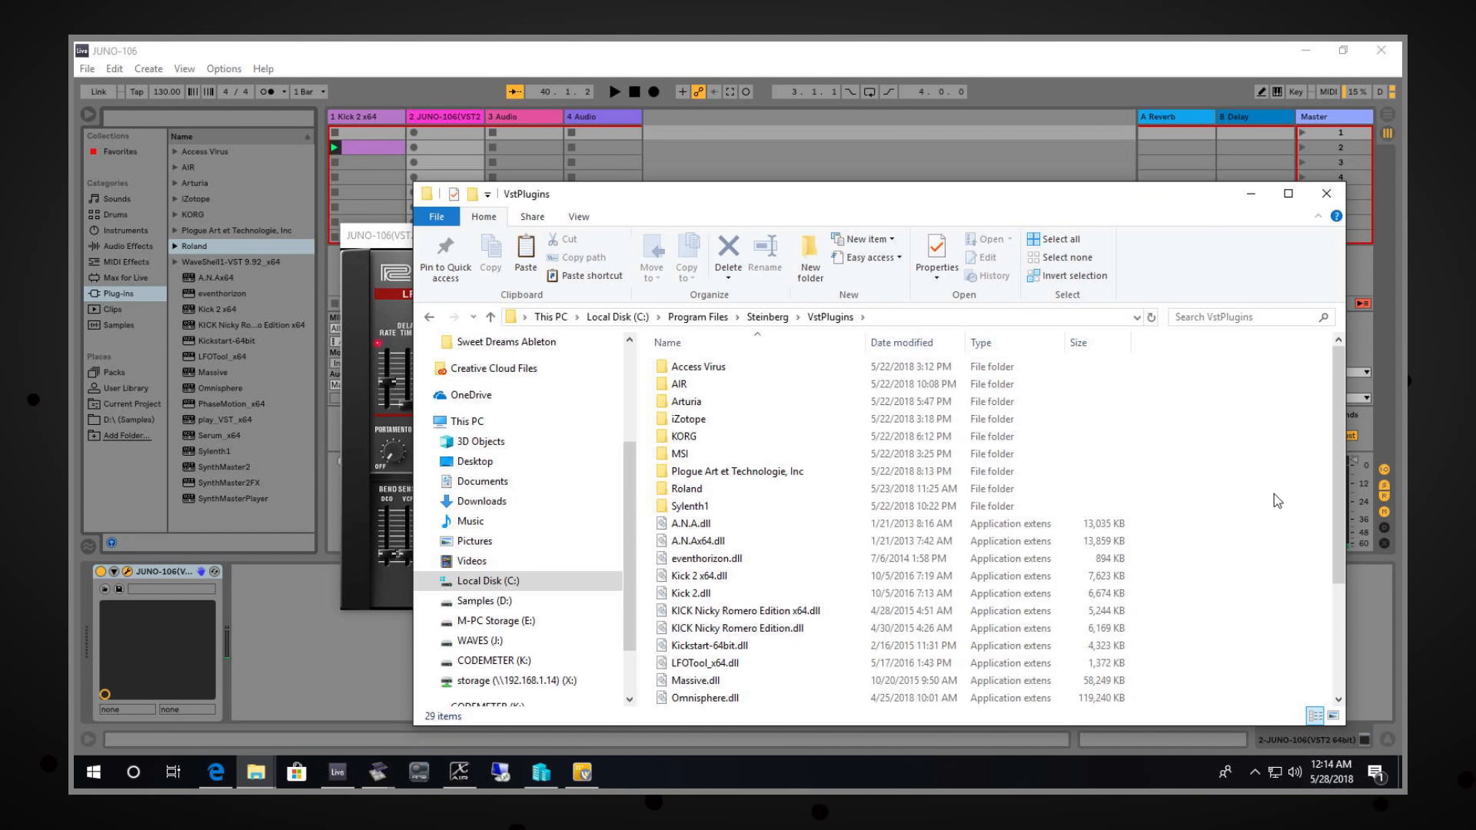
Step: Paste BlueARP.x64.dll into the VstPlugins folder with administrator permission and close the file window
{"action": "right_click", "coordinate": [1254, 464]}
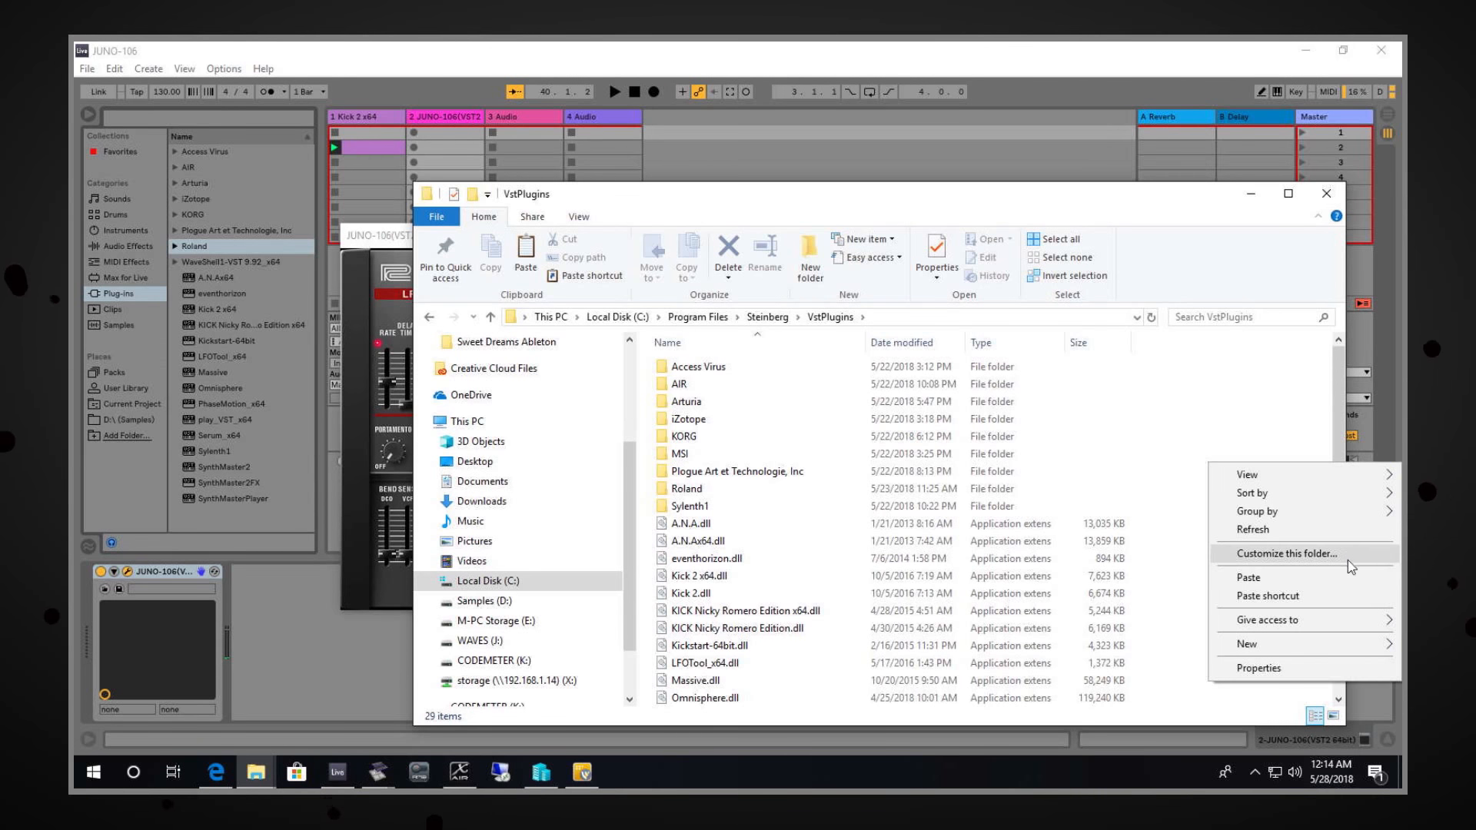
{"action": "left_click", "coordinate": [1330, 581]}
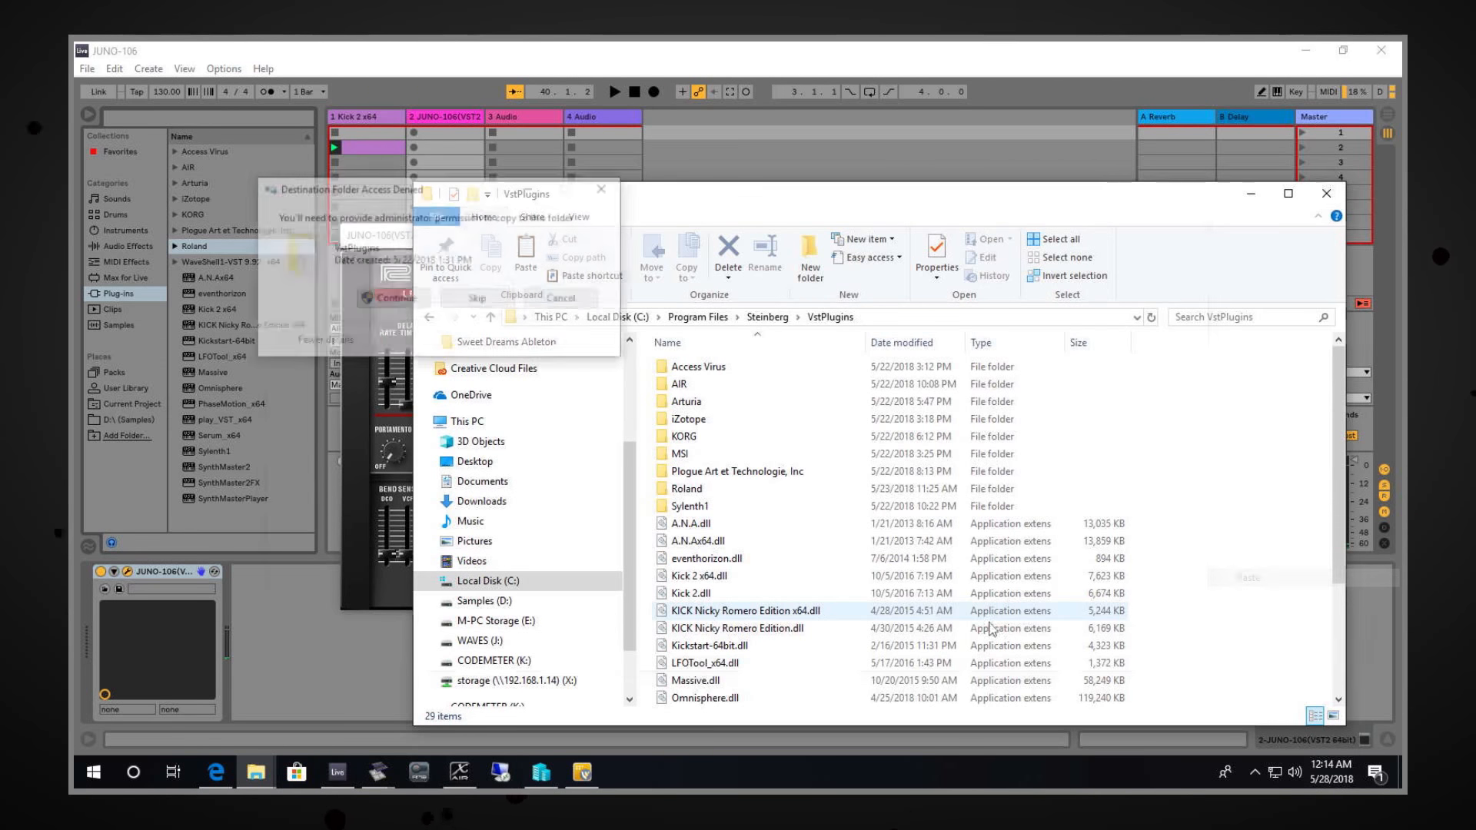
{"action": "left_click", "coordinate": [389, 295]}
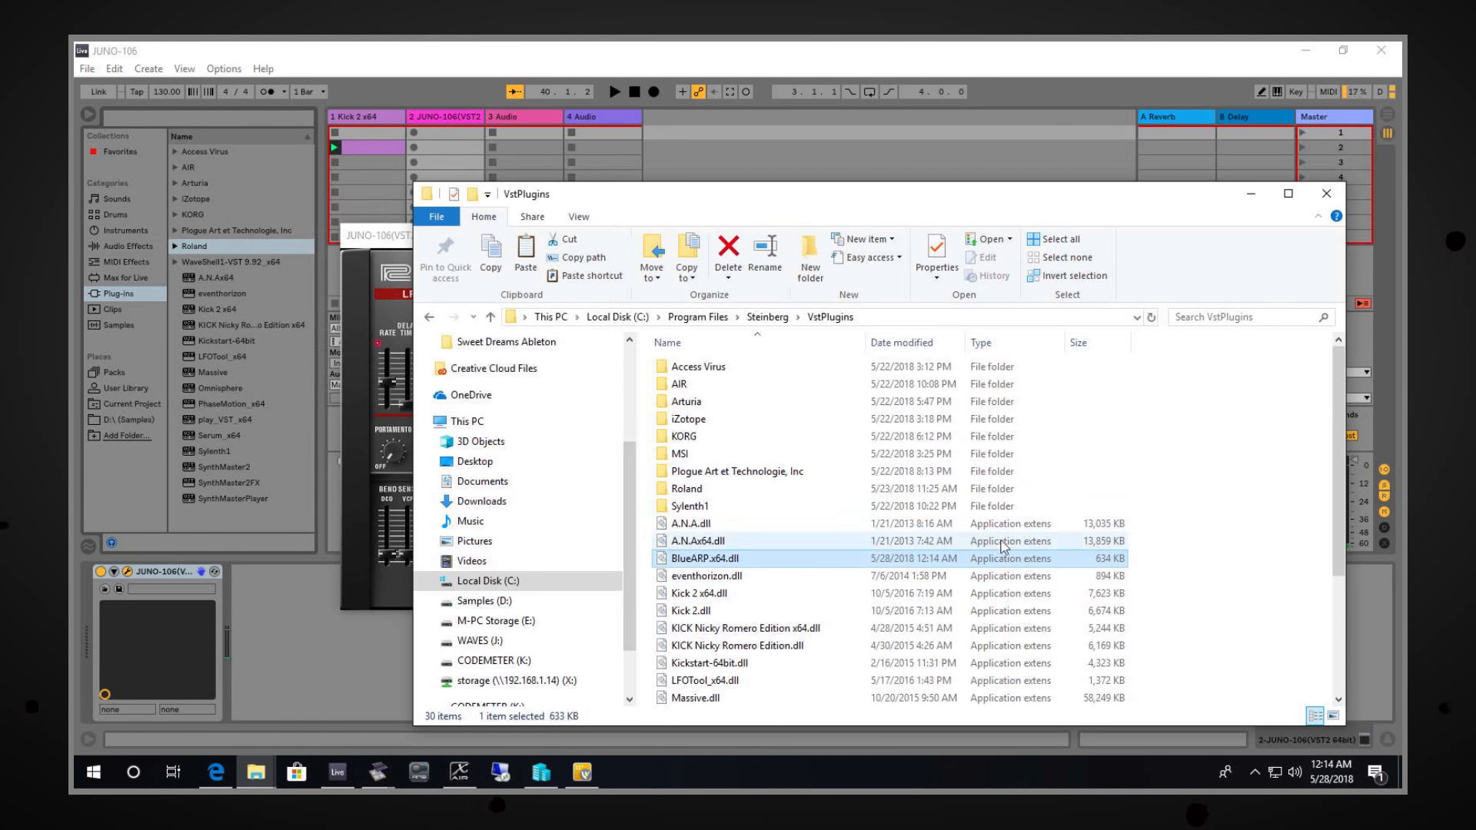
{"action": "left_click", "coordinate": [1326, 193]}
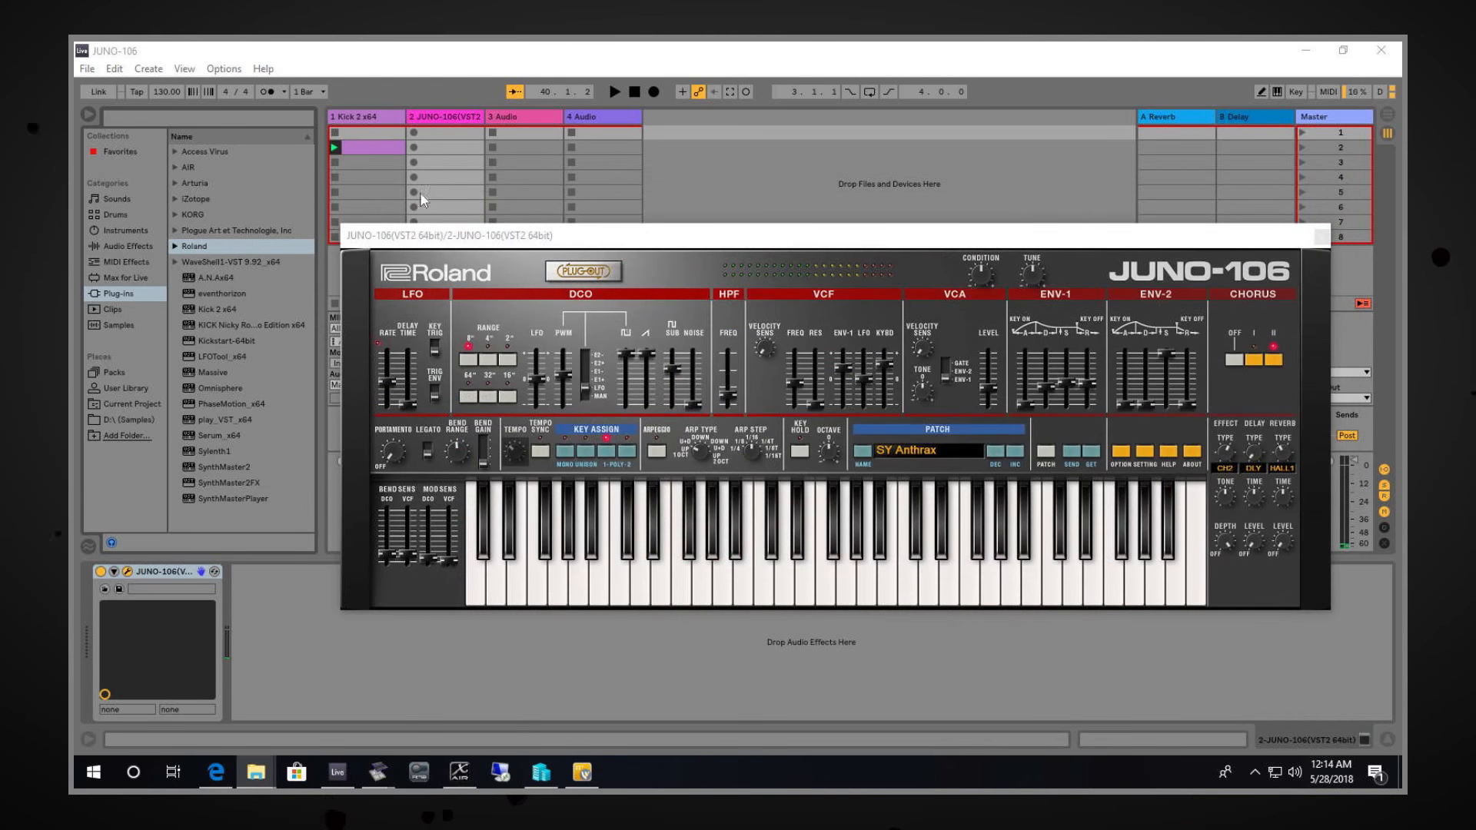
Step: Rescan the plug-ins from Live's File/Folder preferences and close the preferences
{"action": "left_click", "coordinate": [223, 68]}
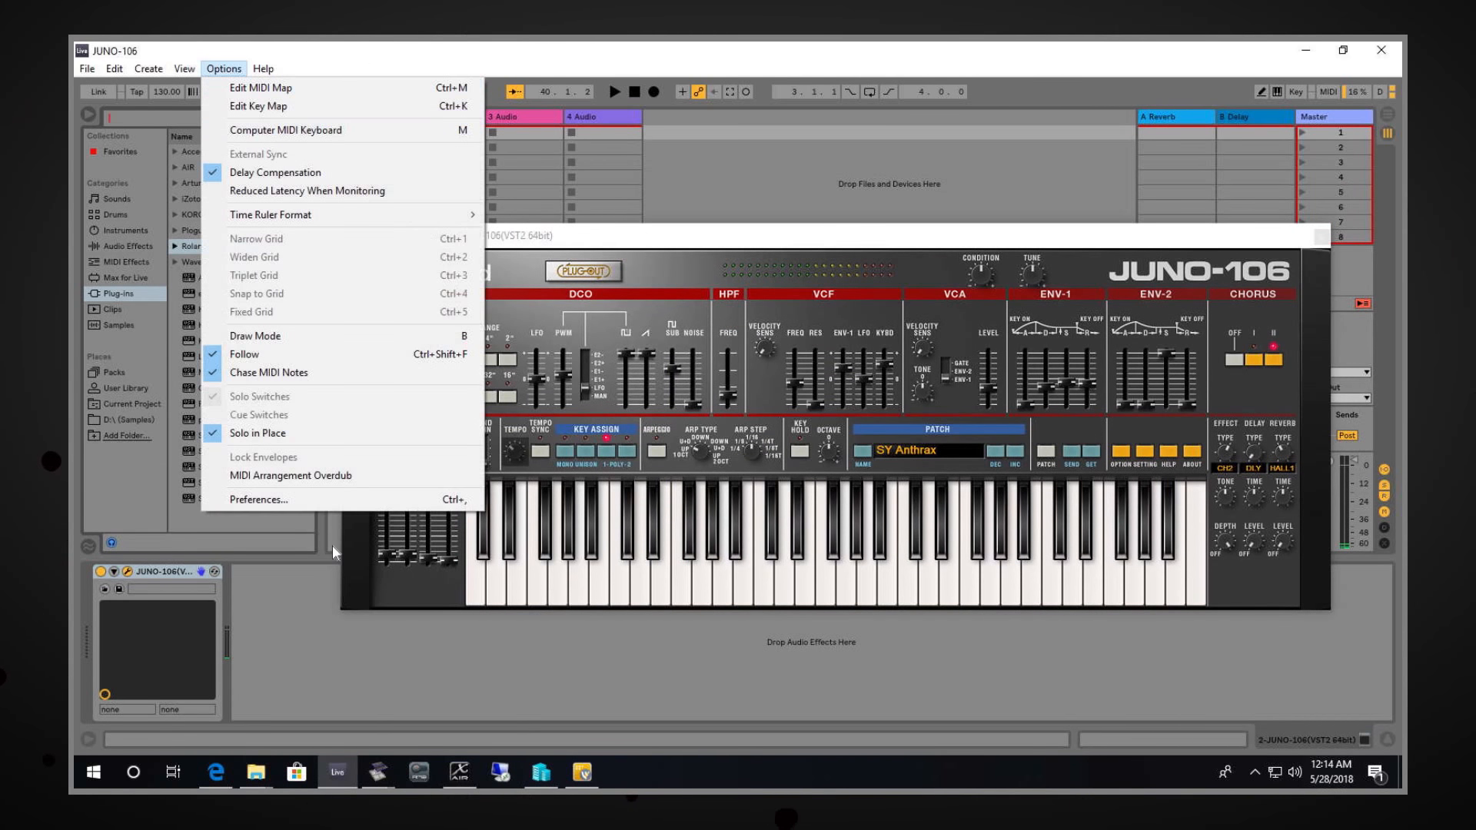
{"action": "left_click", "coordinate": [281, 499]}
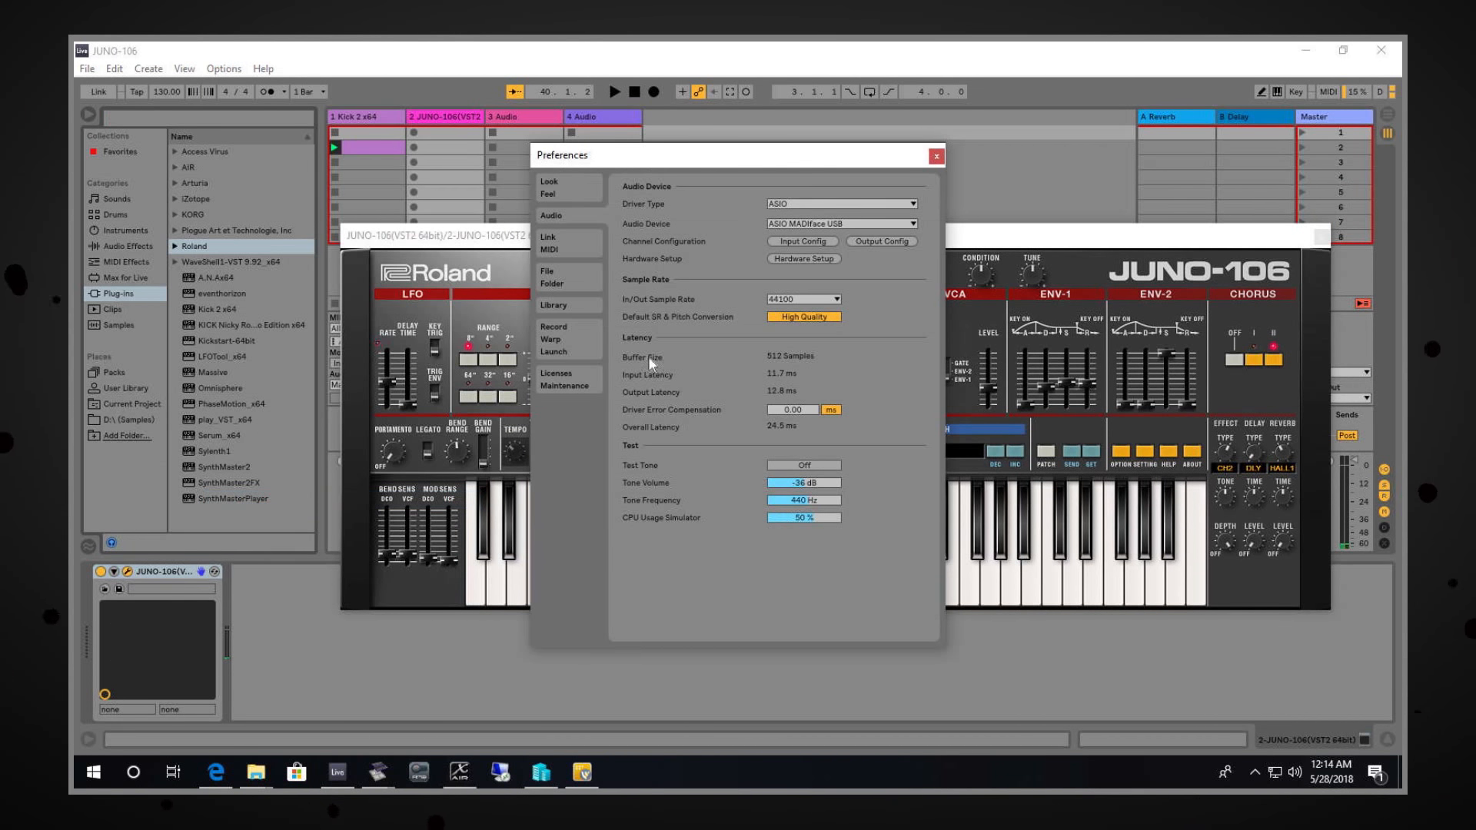
{"action": "left_click", "coordinate": [555, 306]}
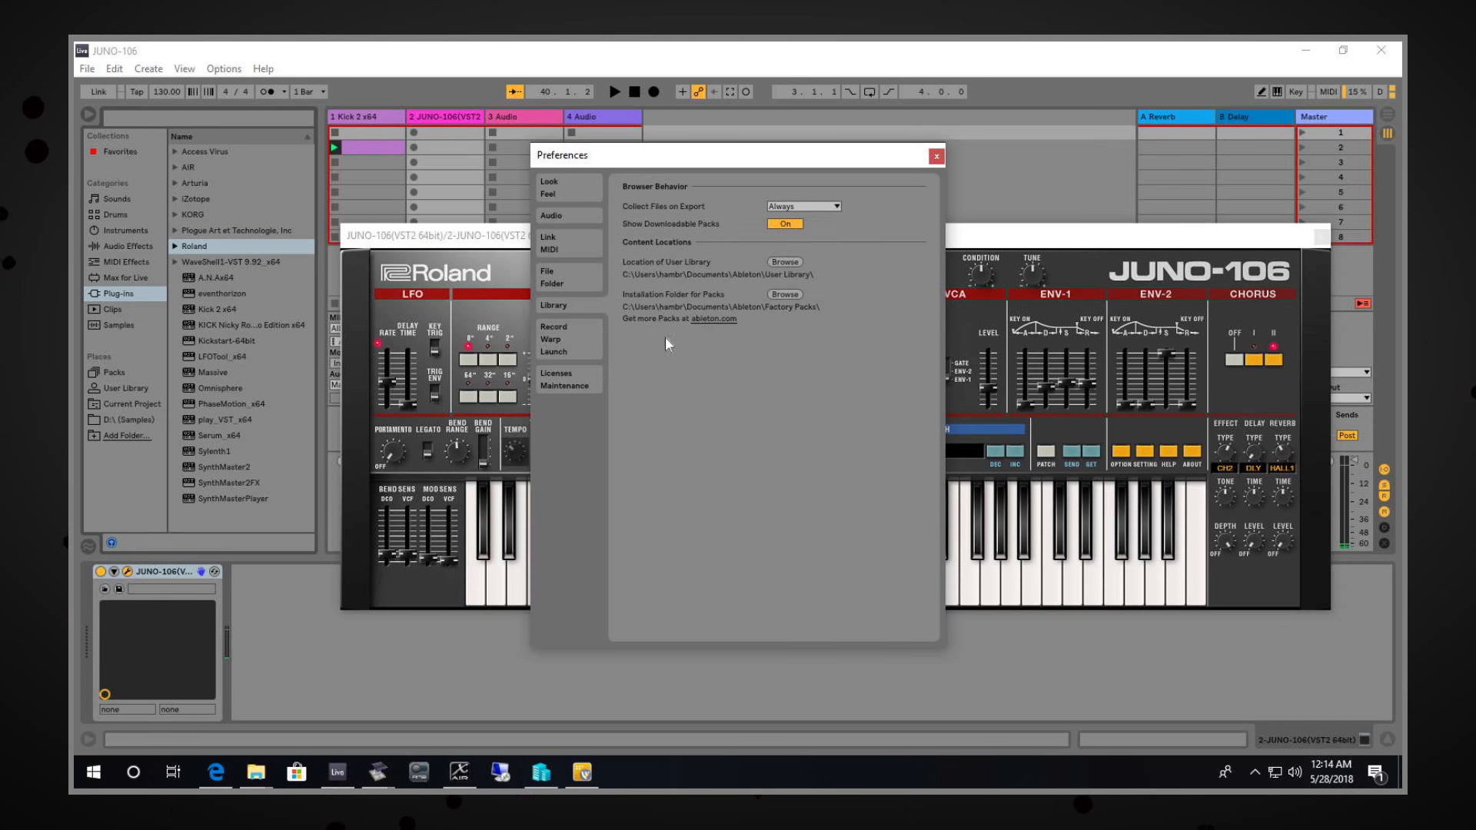
{"action": "left_click", "coordinate": [565, 339]}
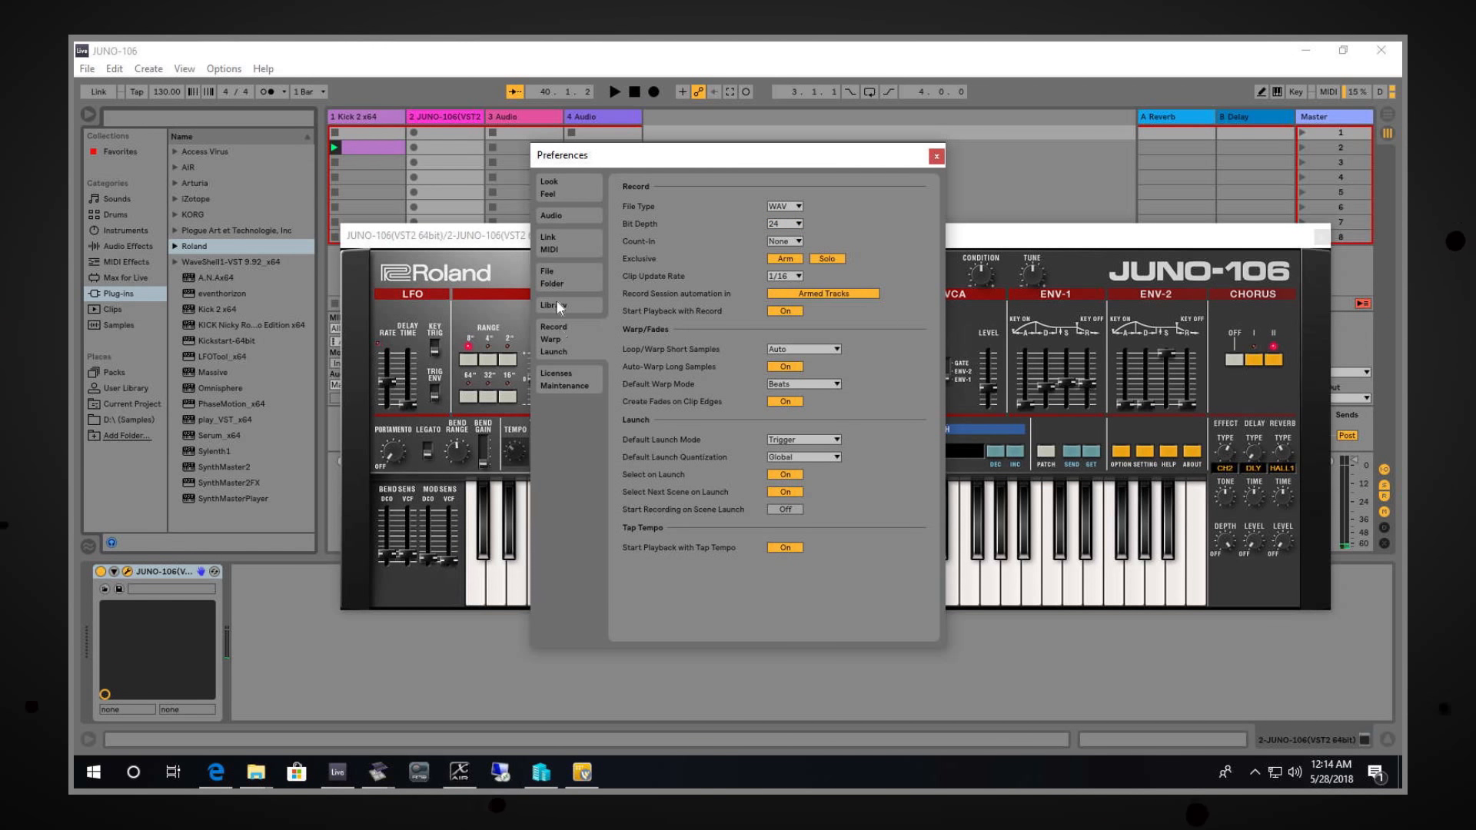
{"action": "left_click", "coordinate": [561, 376]}
{"action": "left_click", "coordinate": [551, 339]}
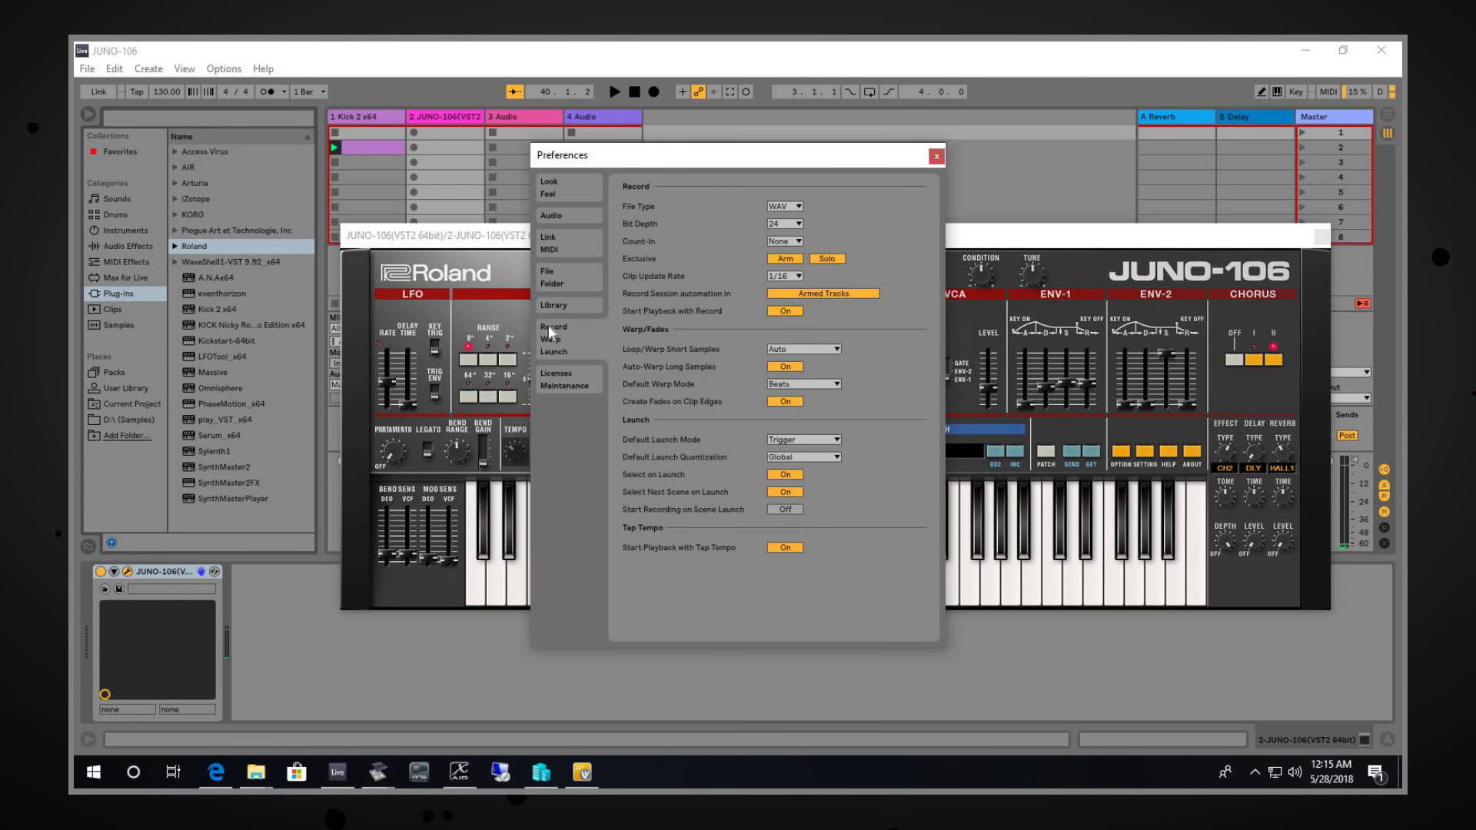
{"action": "left_click", "coordinate": [555, 305]}
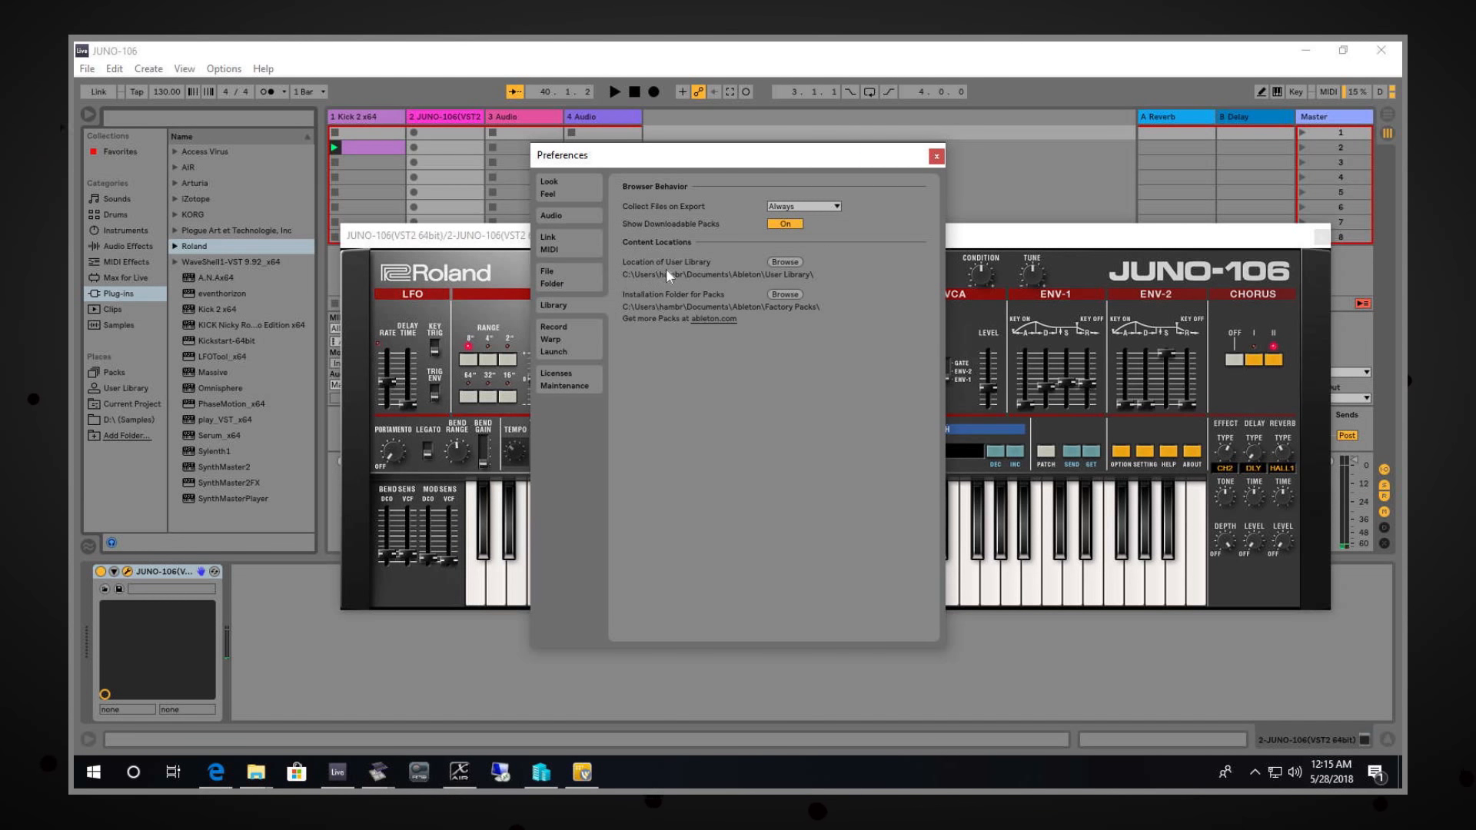
{"action": "left_click", "coordinate": [551, 277]}
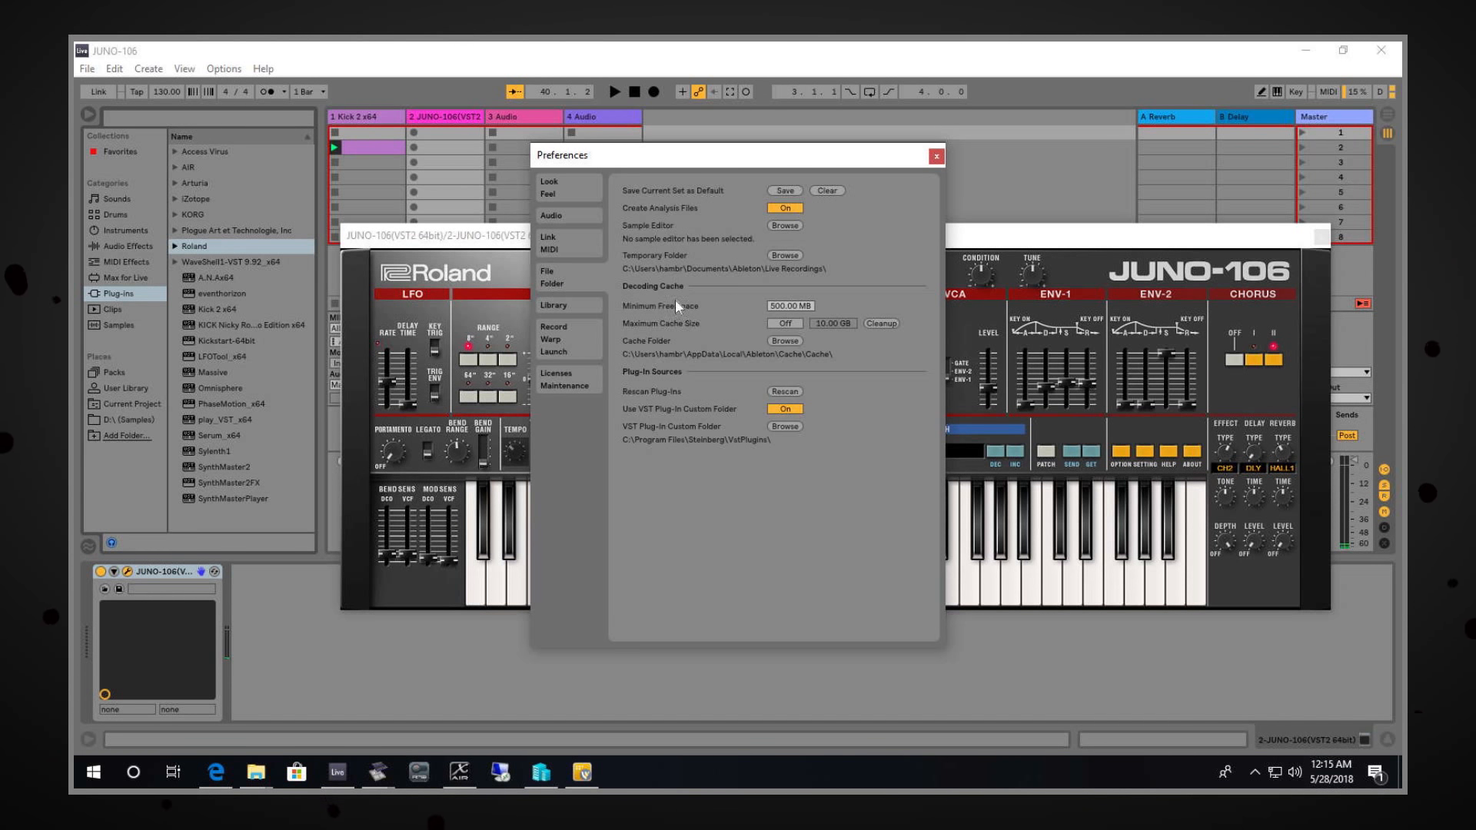
{"action": "left_click", "coordinate": [785, 391]}
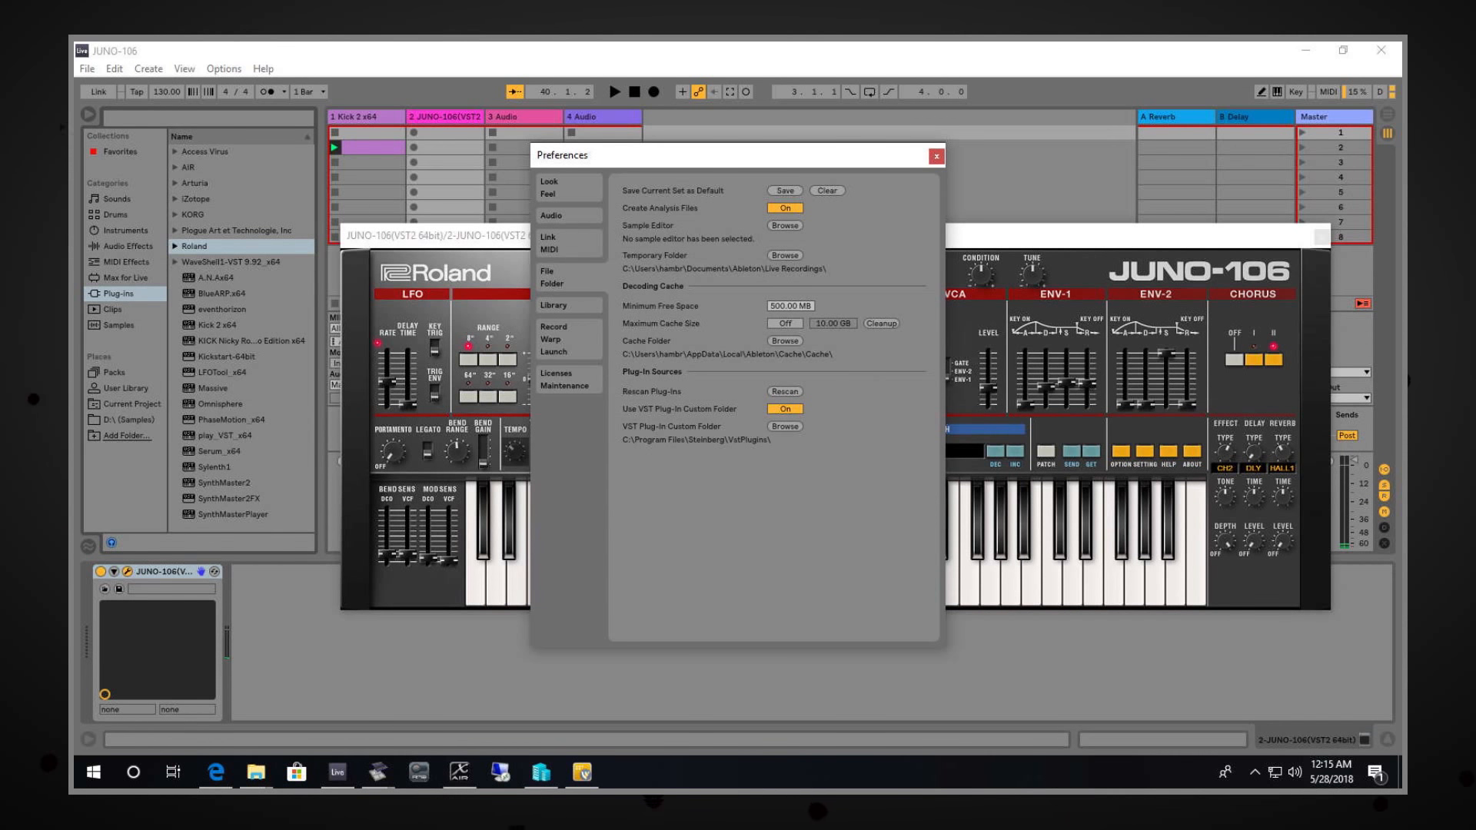
{"action": "key", "text": "alt+Tab"}
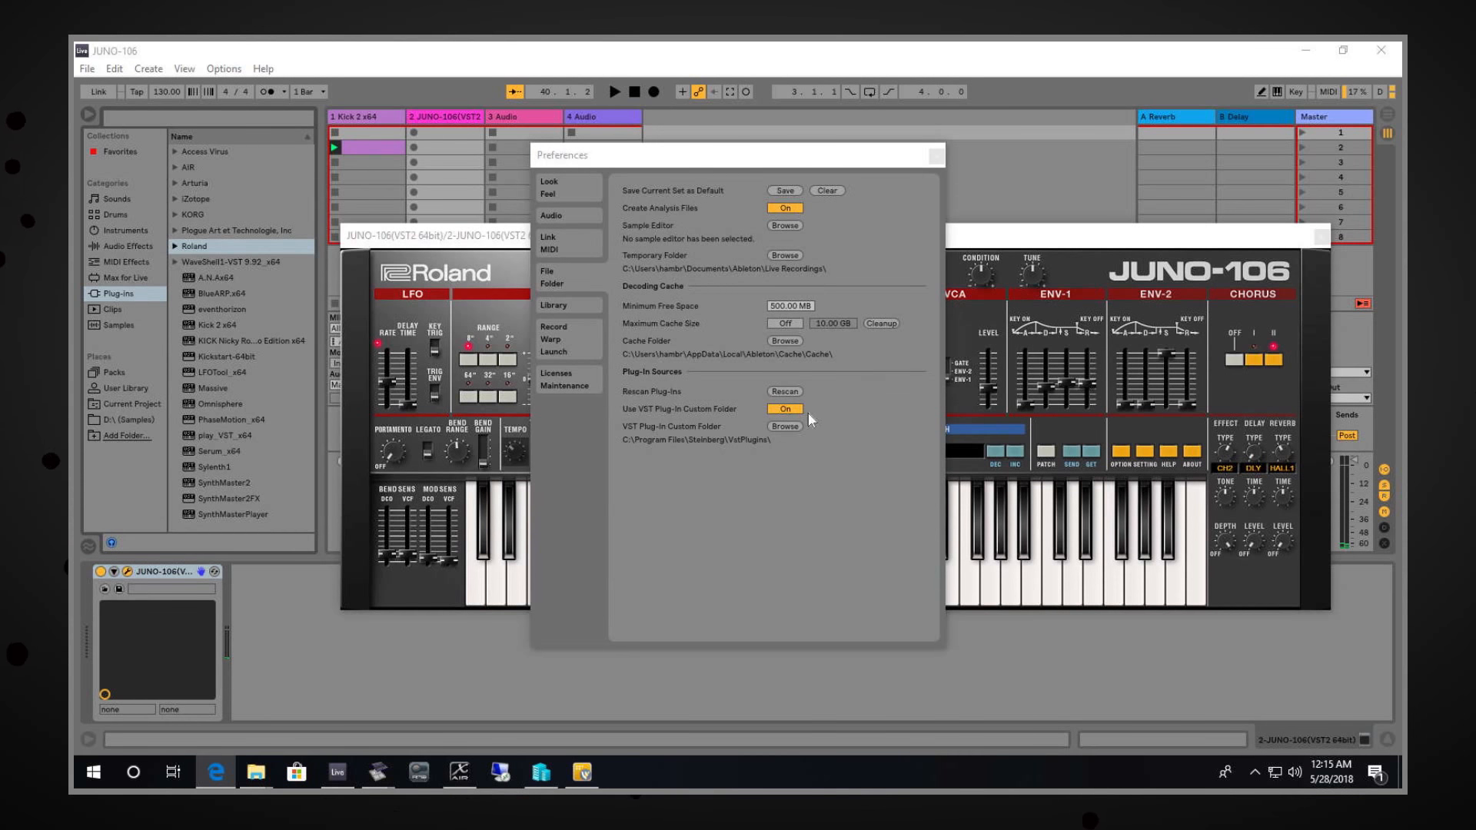
{"action": "left_click", "coordinate": [937, 156]}
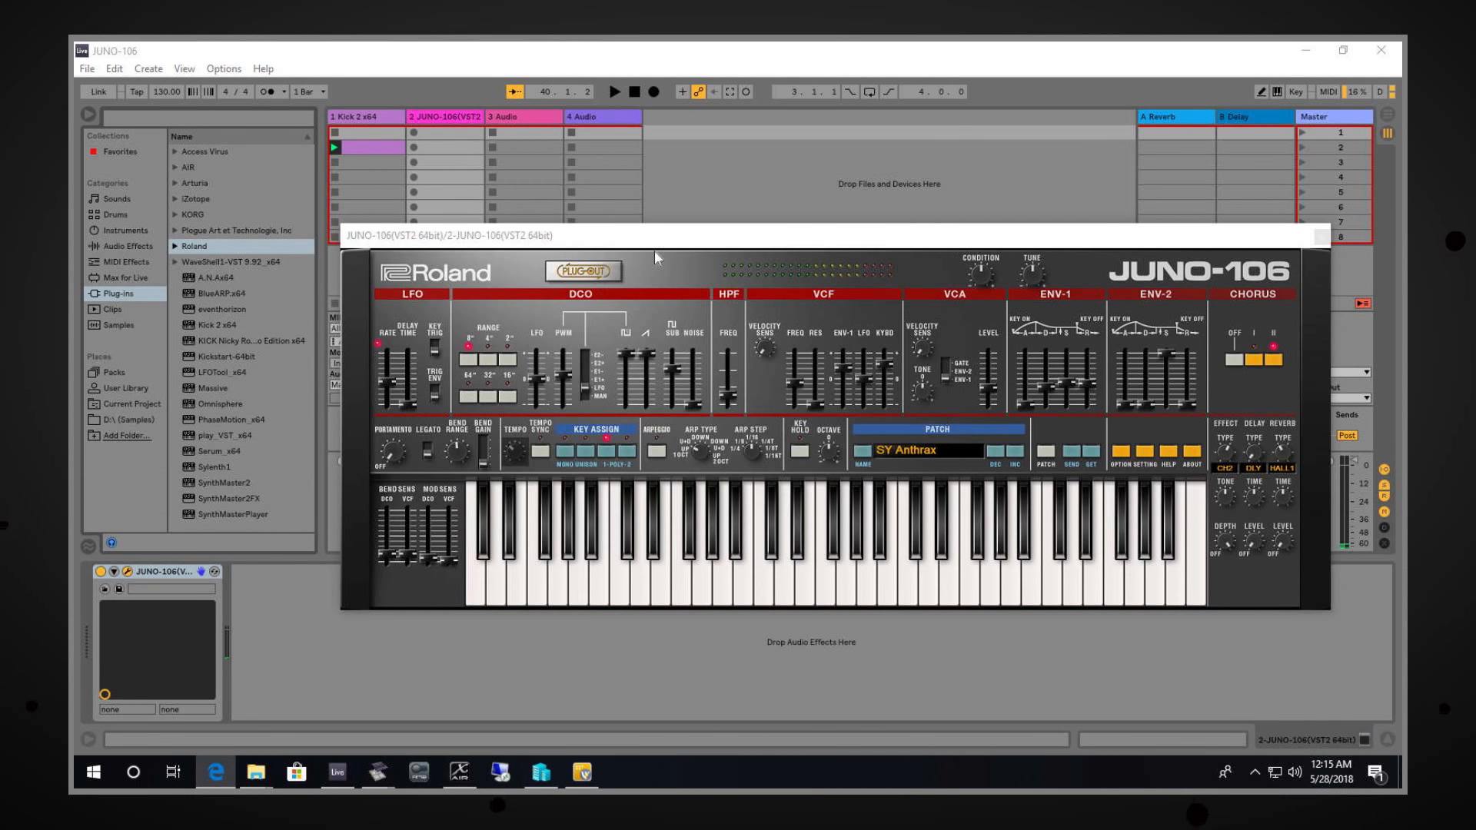
Step: Move the JUNO-106 plug-in window off the tracks and delete the two empty audio tracks, 3 Audio and 4 Audio
{"action": "left_click", "coordinate": [225, 293]}
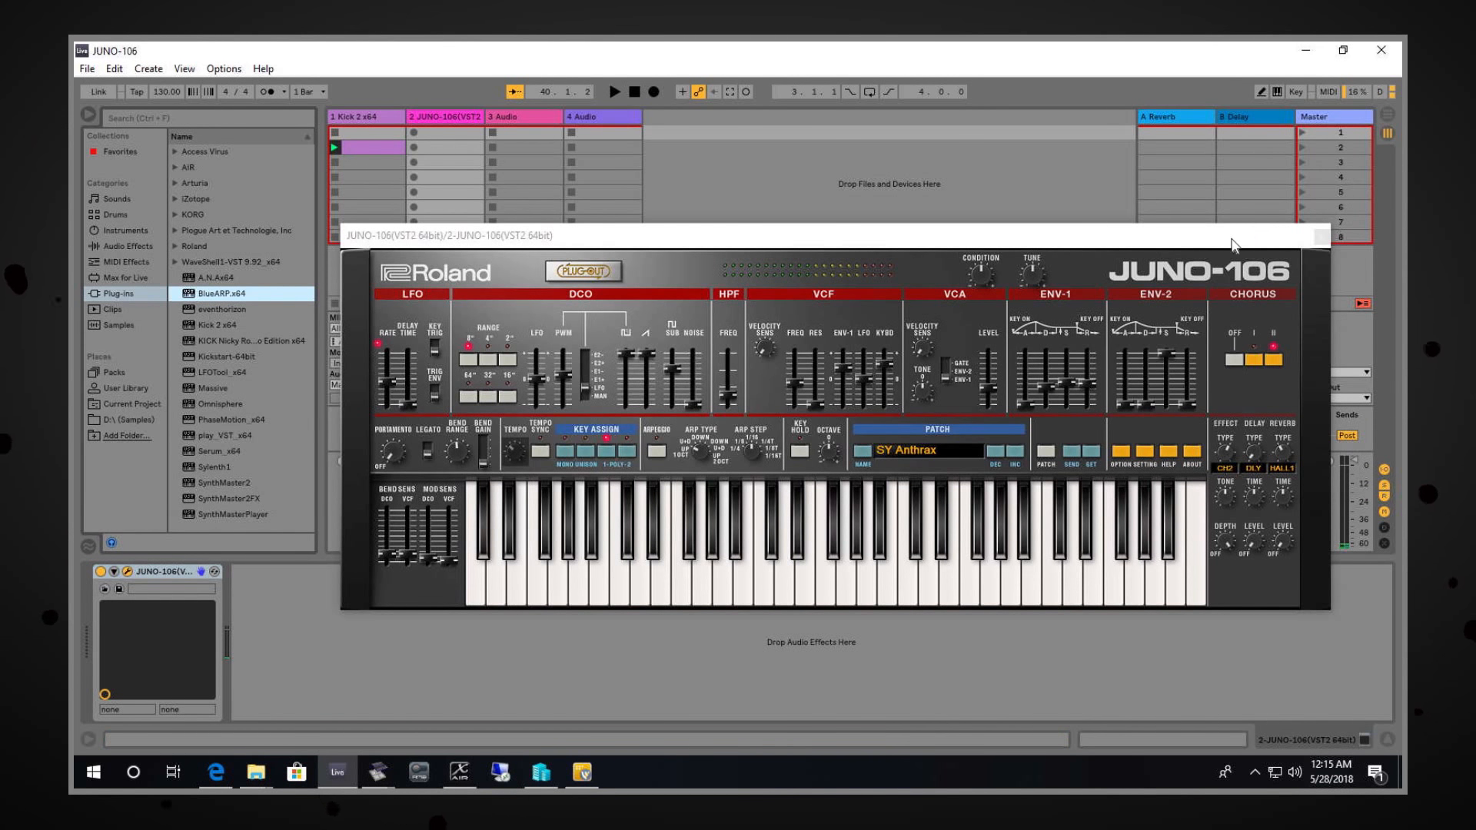
{"action": "left_click_drag", "start_coordinate": [953, 236], "coordinate": [1217, 426]}
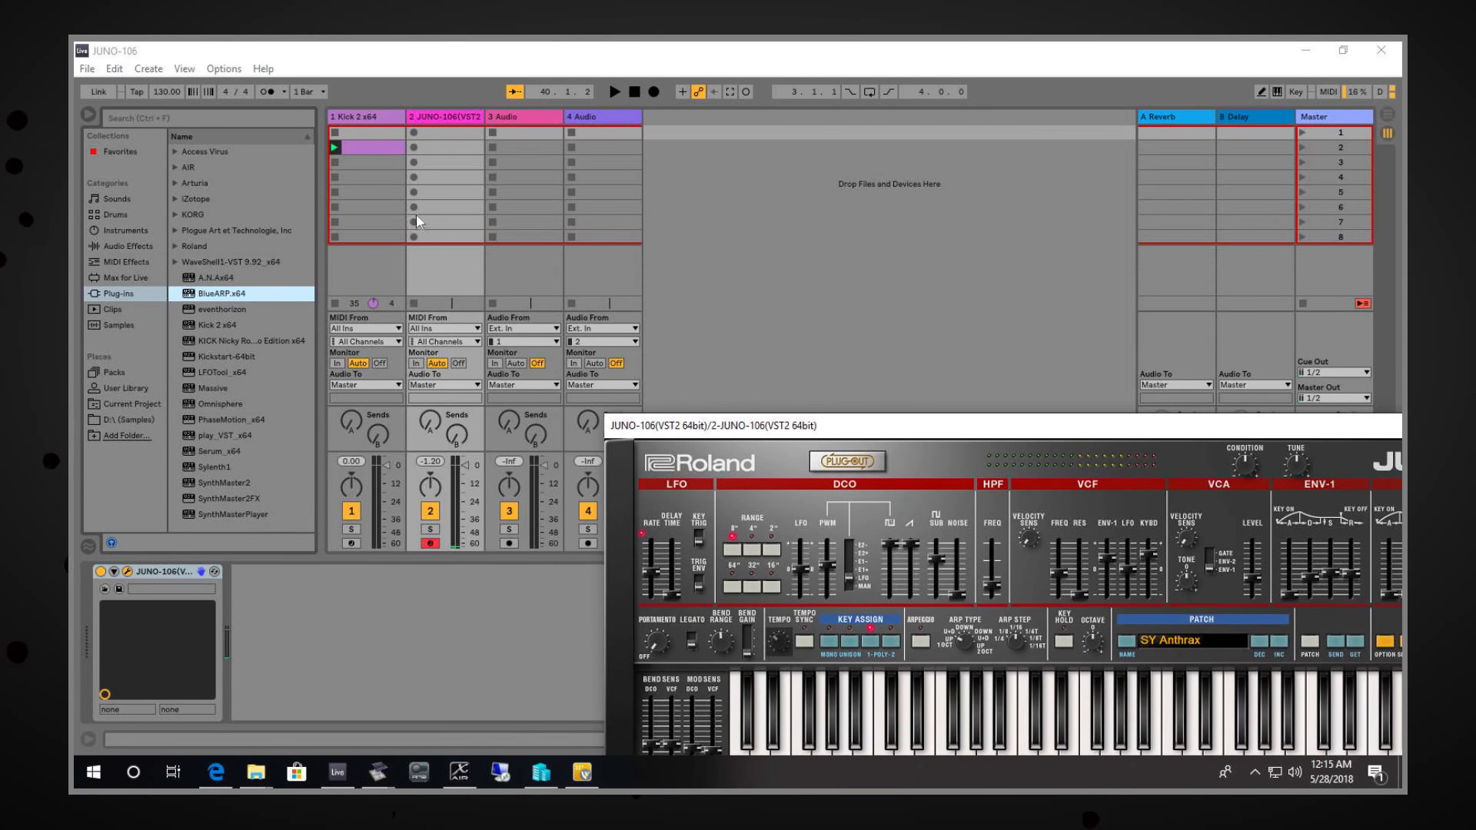
{"action": "left_click", "coordinate": [521, 122]}
{"action": "key", "text": "Delete"}
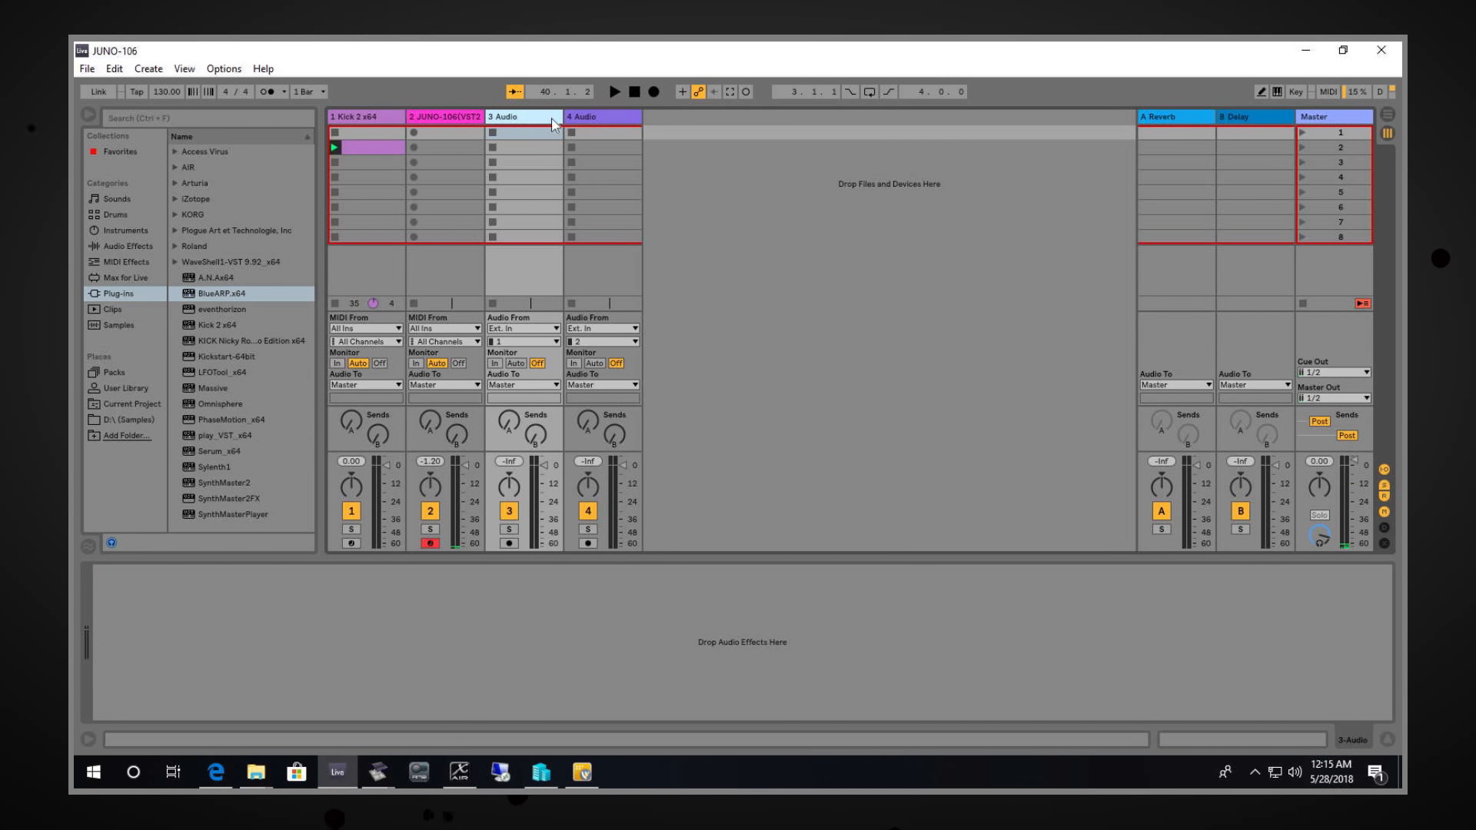
{"action": "key", "text": "Delete"}
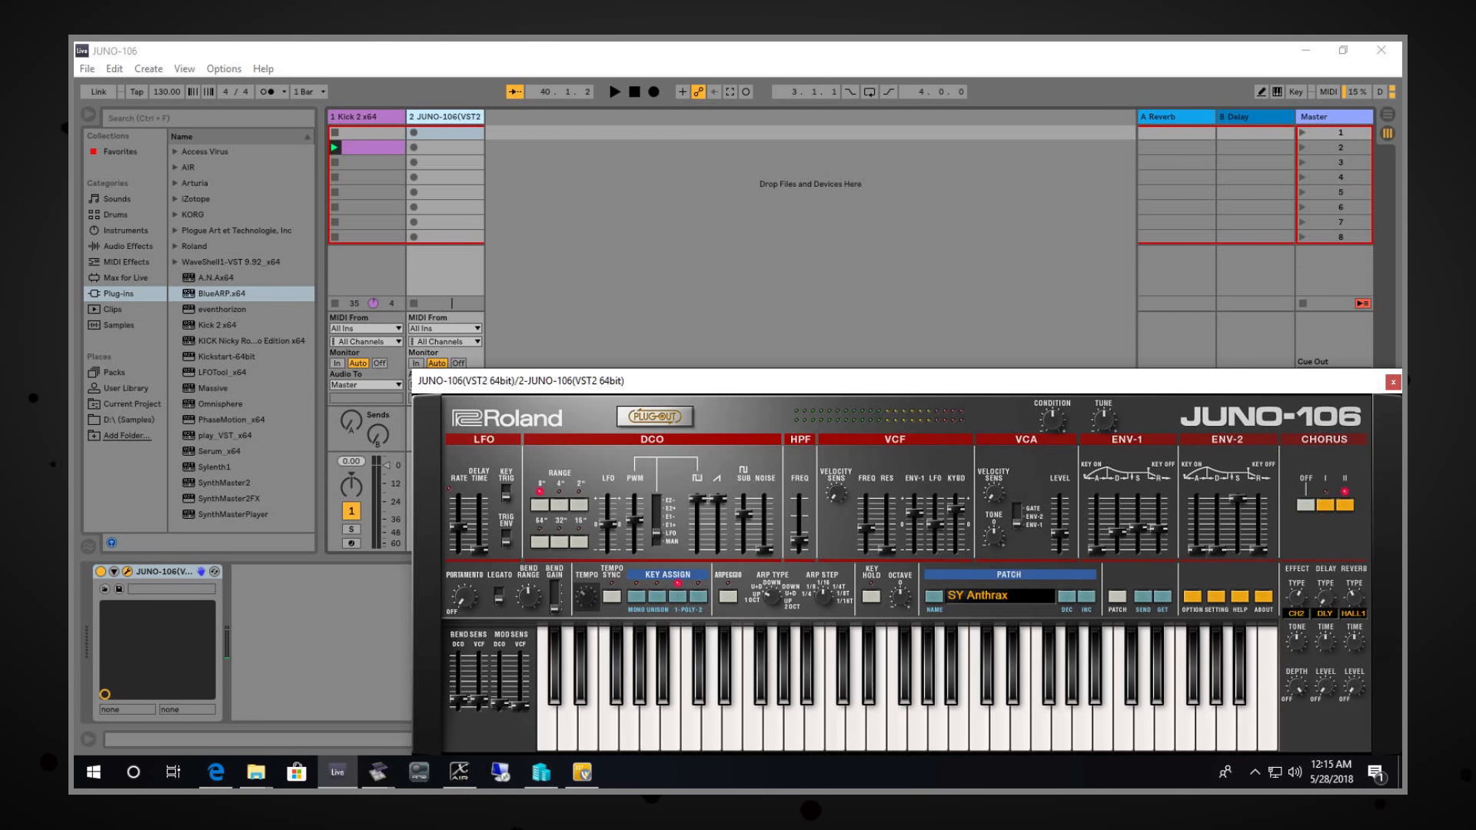
Step: Delete the Reverb and Delay return tracks
{"action": "left_click", "coordinate": [1179, 113]}
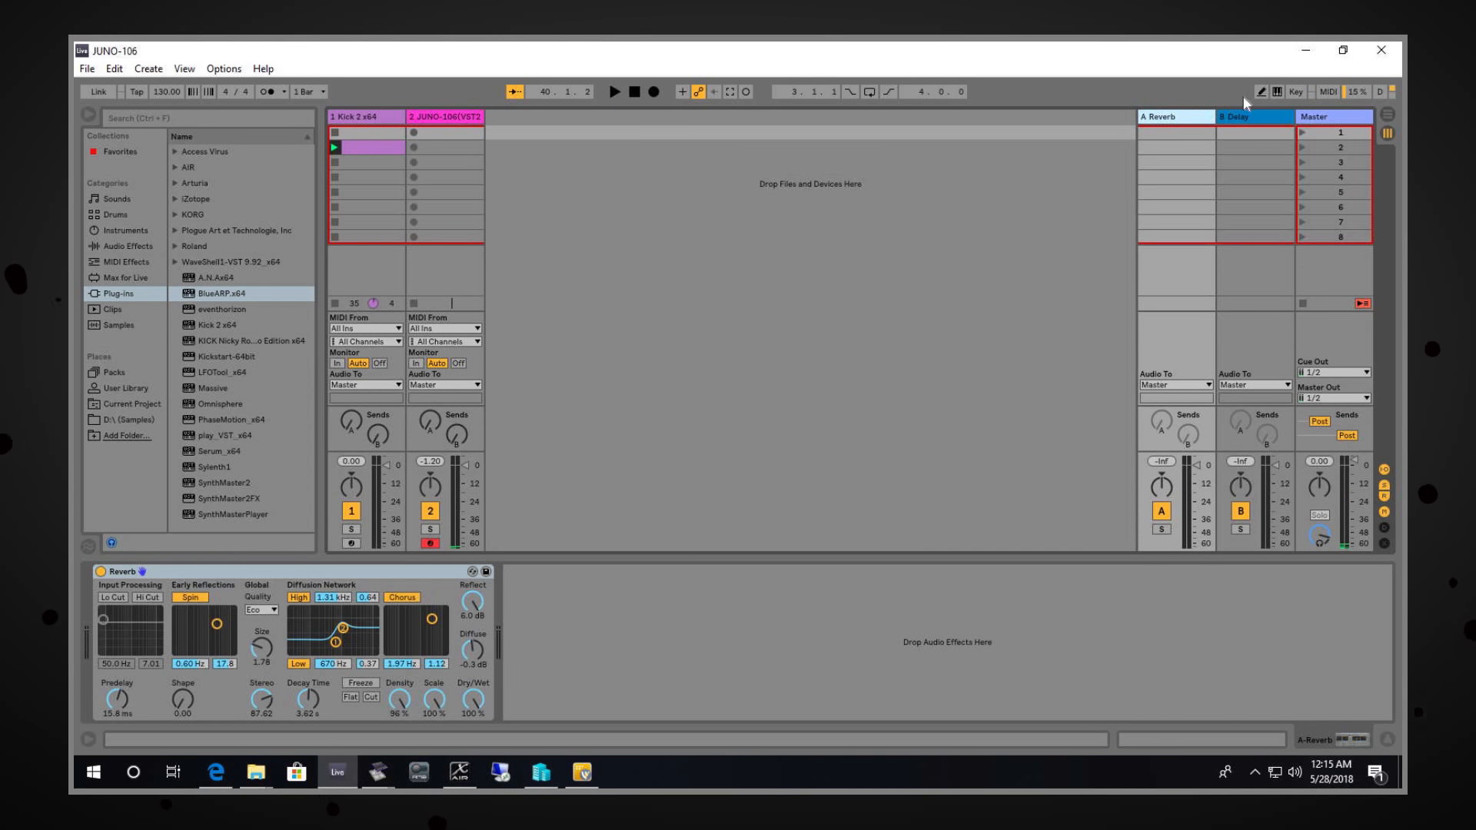
{"action": "key", "text": "Delete"}
{"action": "key", "text": "Delete"}
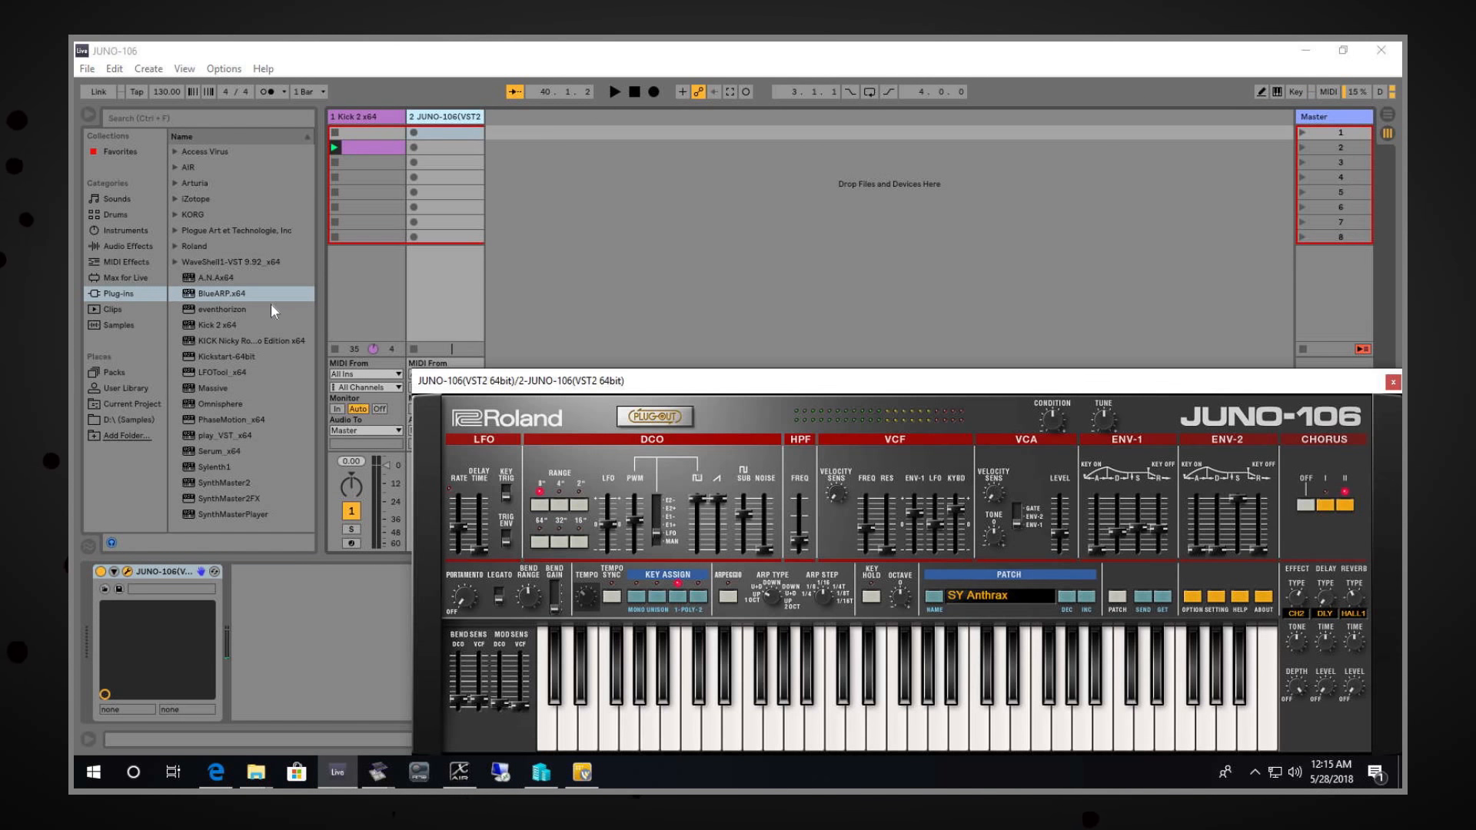
Step: Load BlueARP.x64 on a new MIDI track and move its window clear of the track controls
{"action": "right_click", "coordinate": [646, 192]}
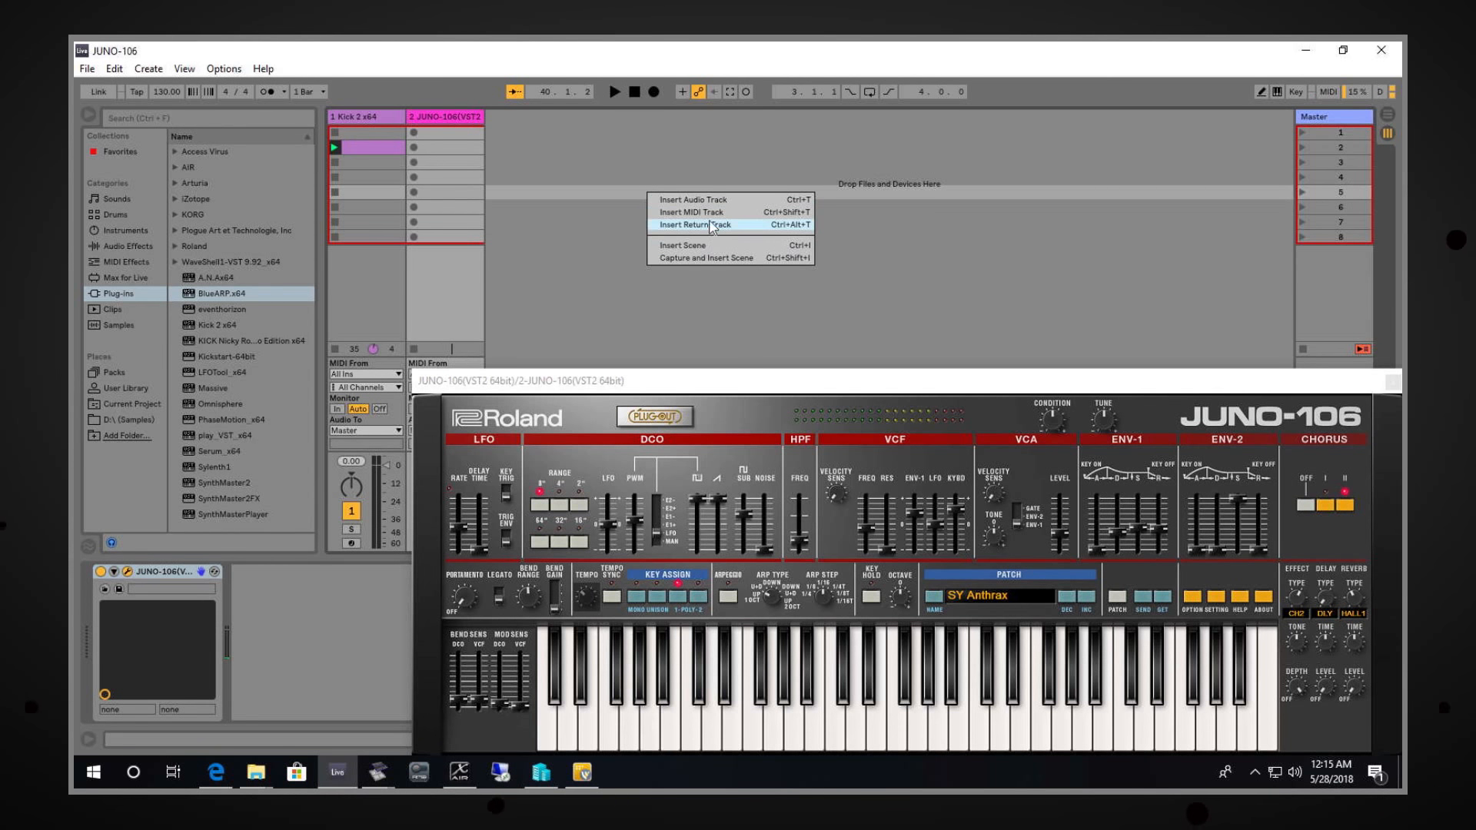
{"action": "left_click", "coordinate": [703, 211]}
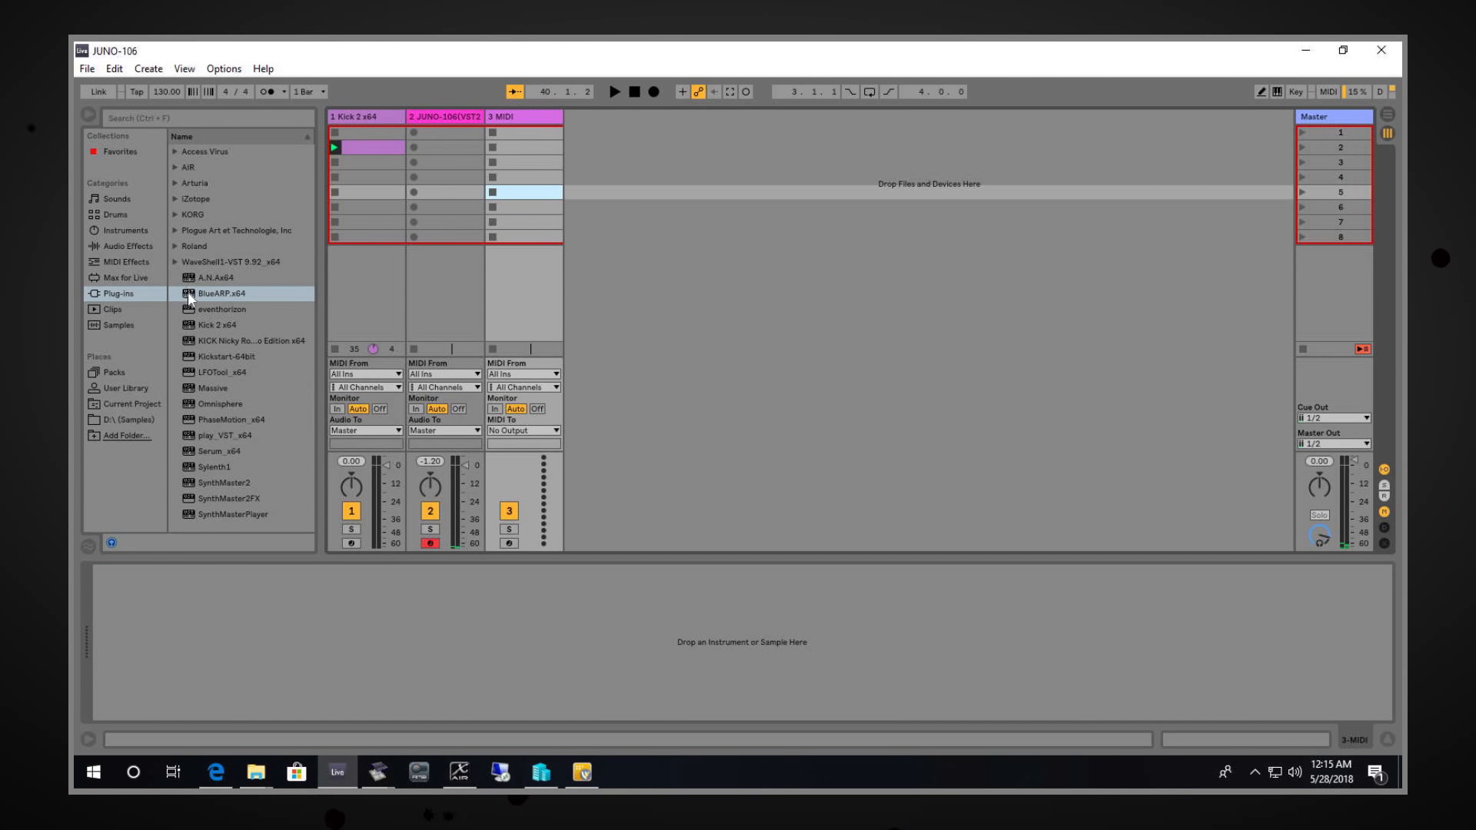
{"action": "double_click", "coordinate": [201, 293]}
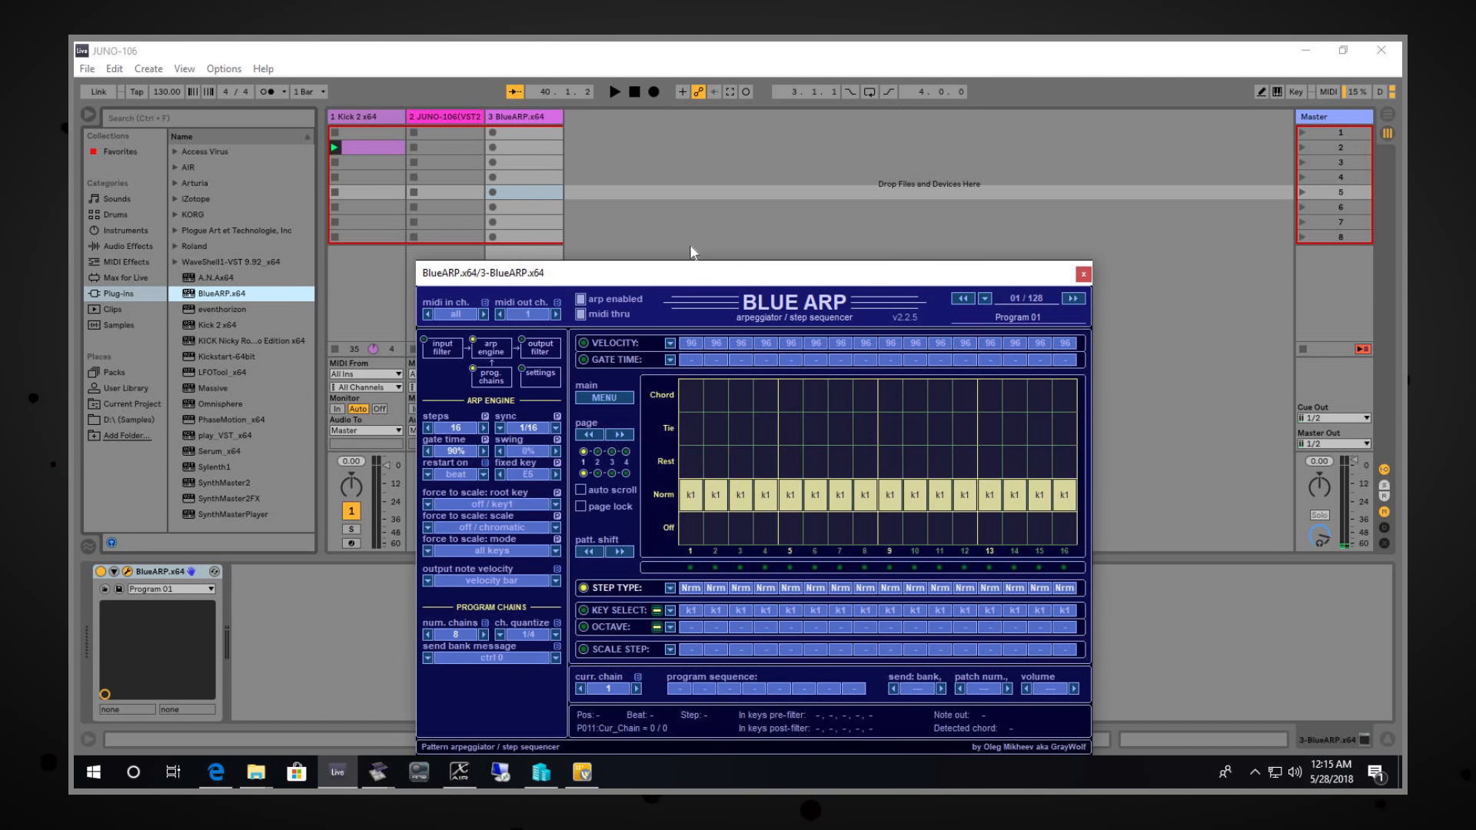
{"action": "left_click_drag", "start_coordinate": [701, 273], "coordinate": [919, 121]}
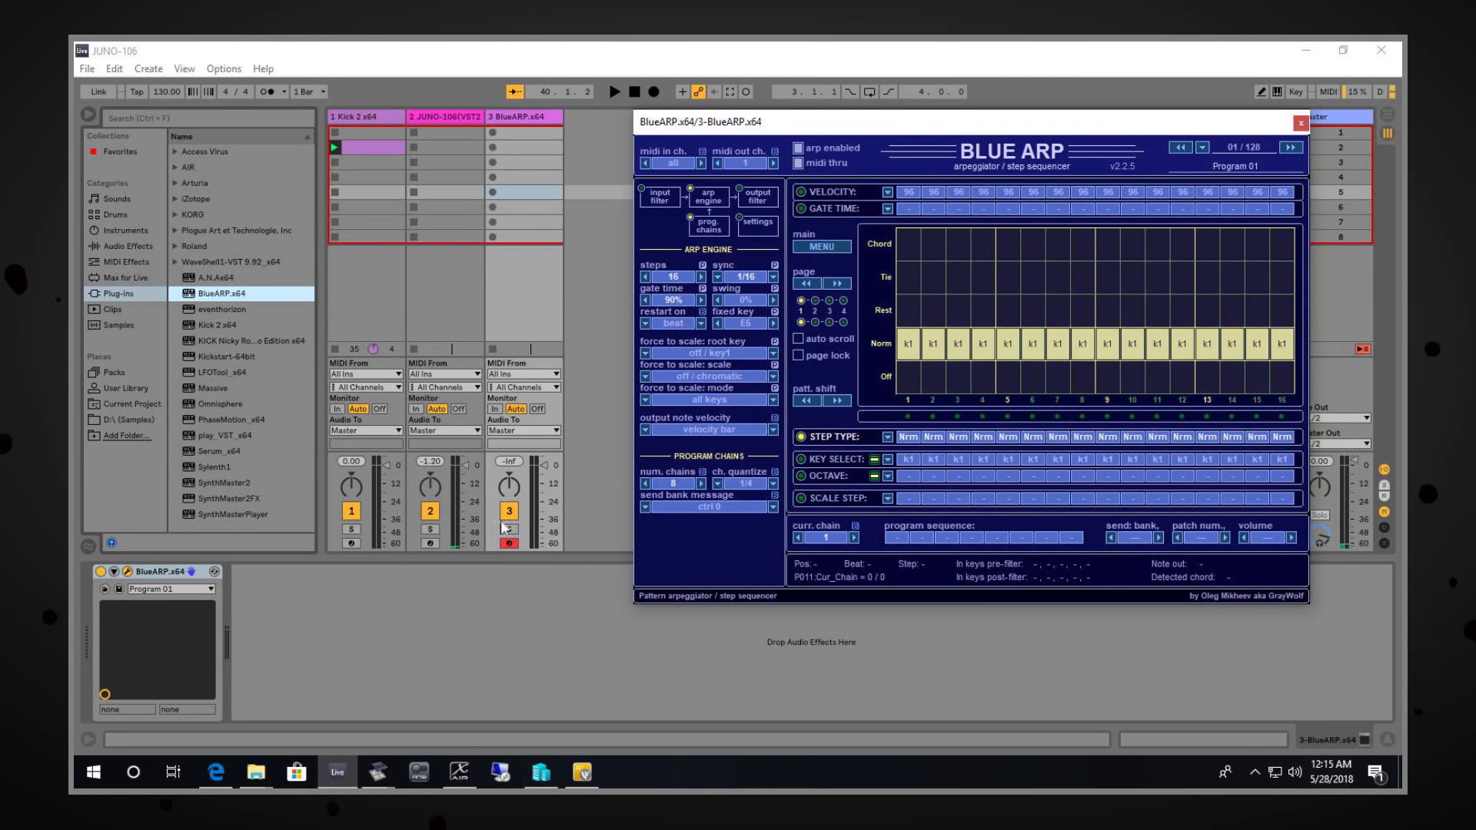
Step: Set the JUNO-106 track's monitoring to In and make the BlueARP and JUNO-106 tracks take their MIDI from each other
{"action": "left_click", "coordinate": [416, 409]}
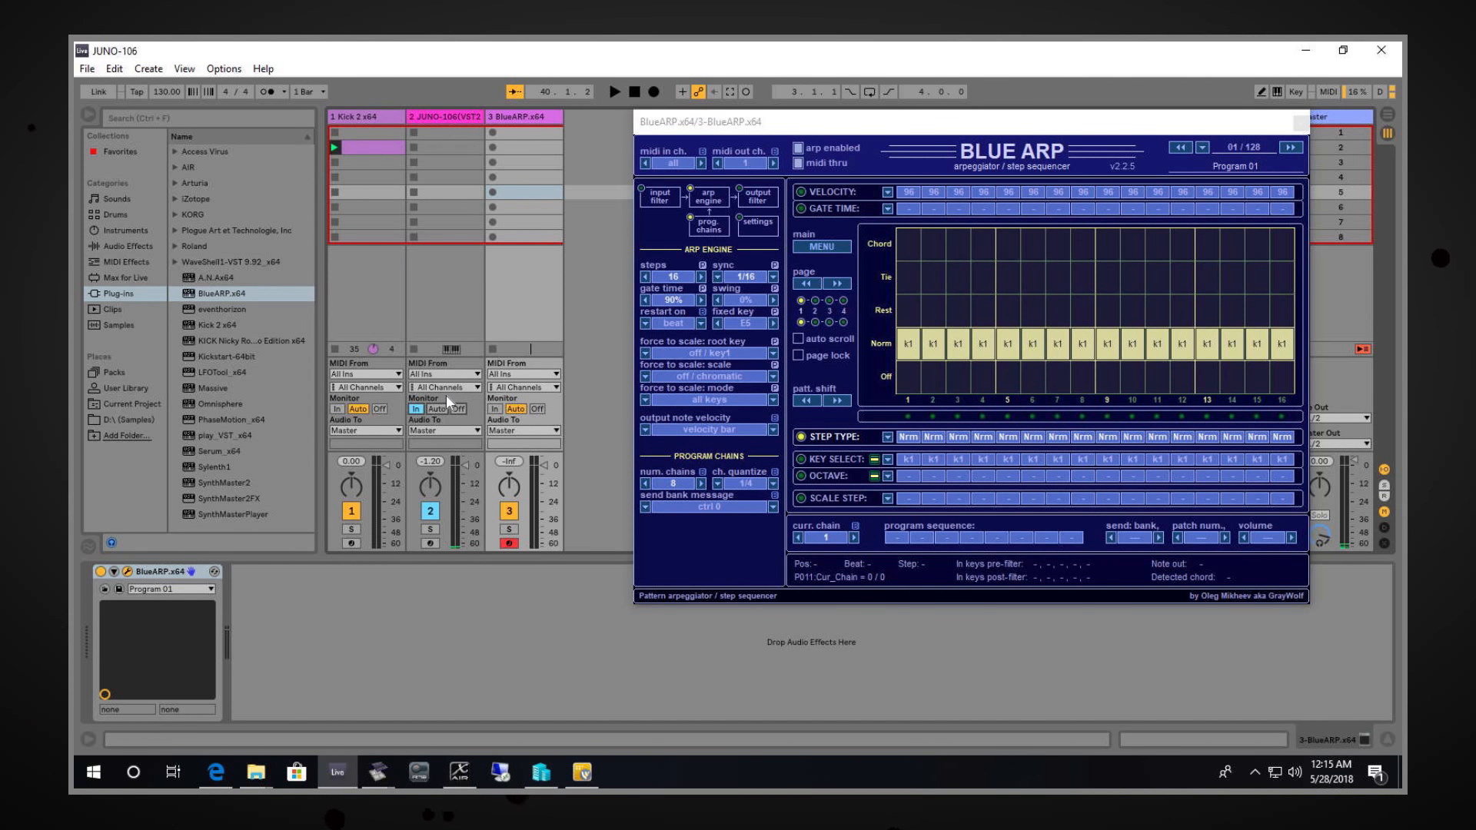
{"action": "left_click", "coordinate": [523, 375]}
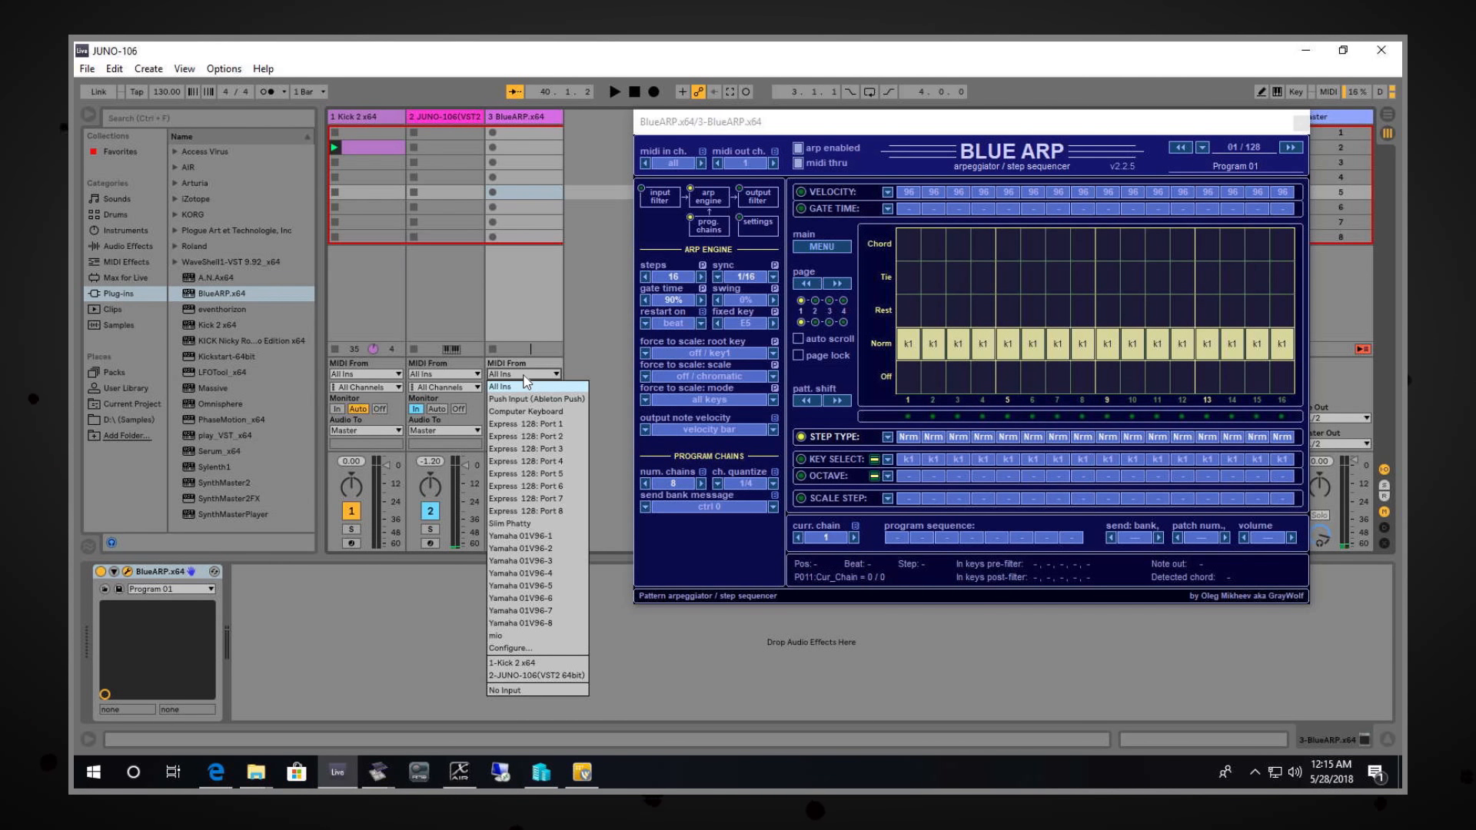
{"action": "left_click", "coordinate": [550, 675]}
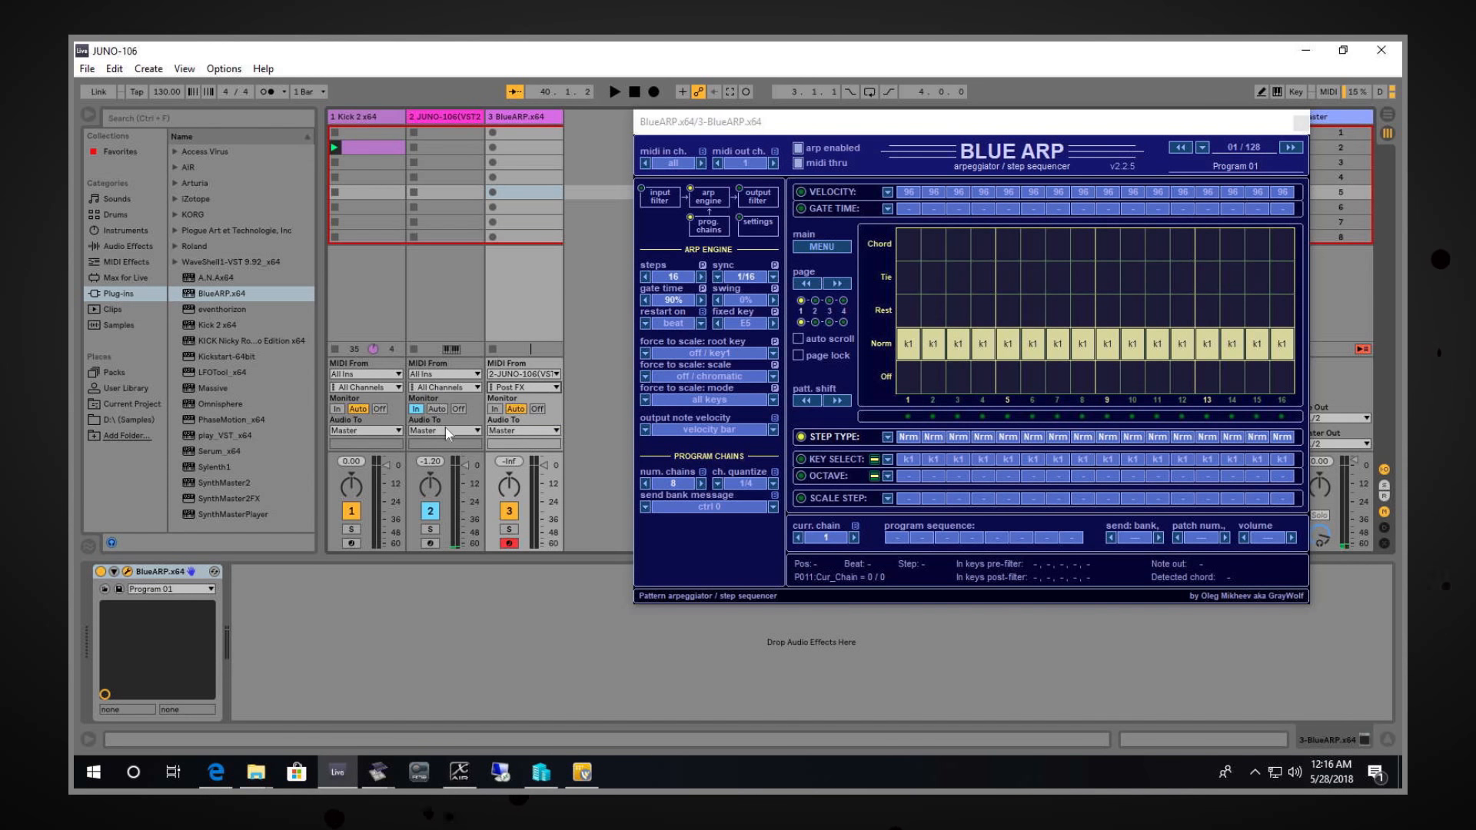
{"action": "left_click", "coordinate": [432, 375]}
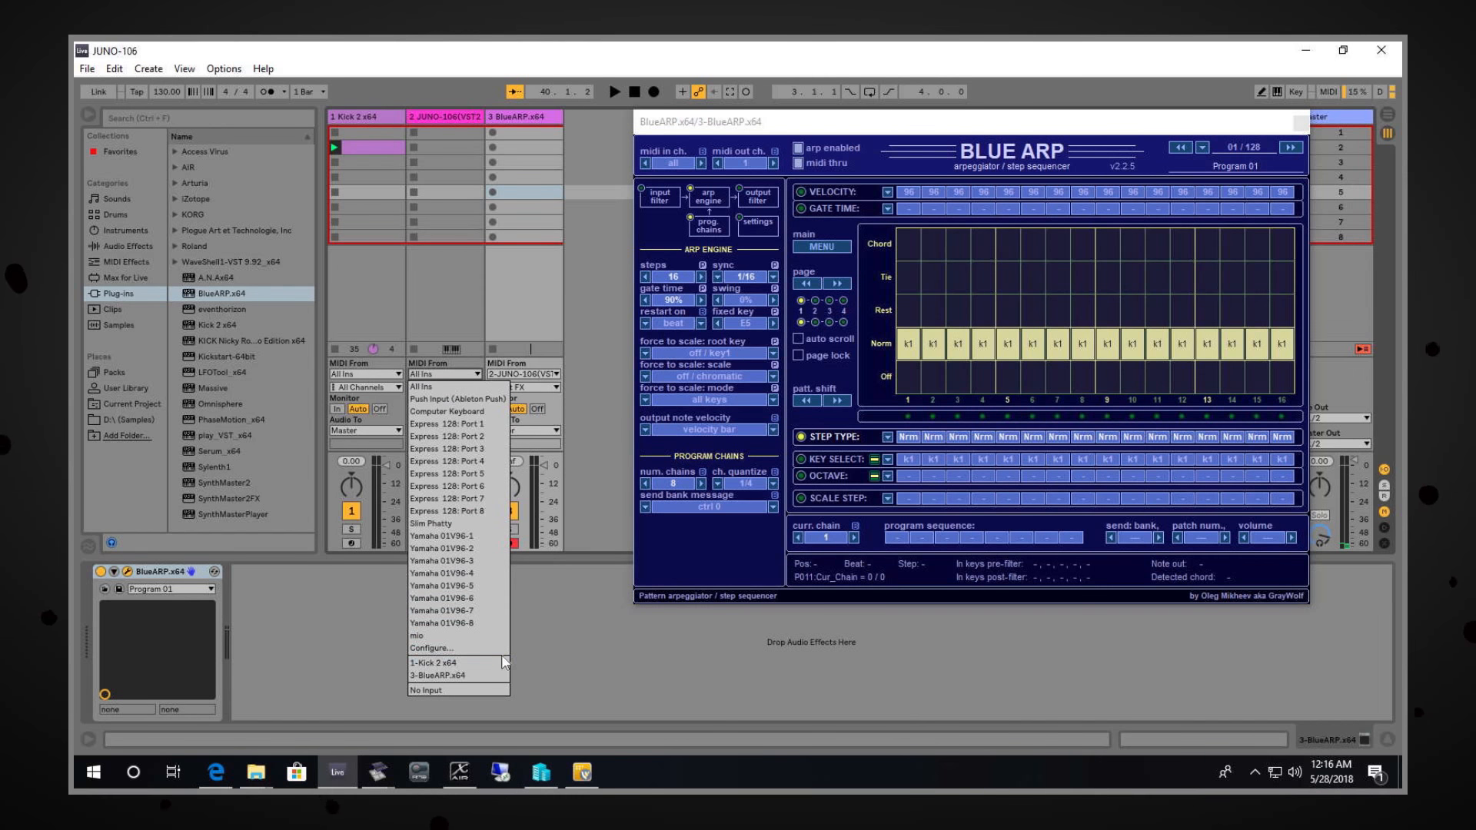
{"action": "left_click", "coordinate": [437, 675]}
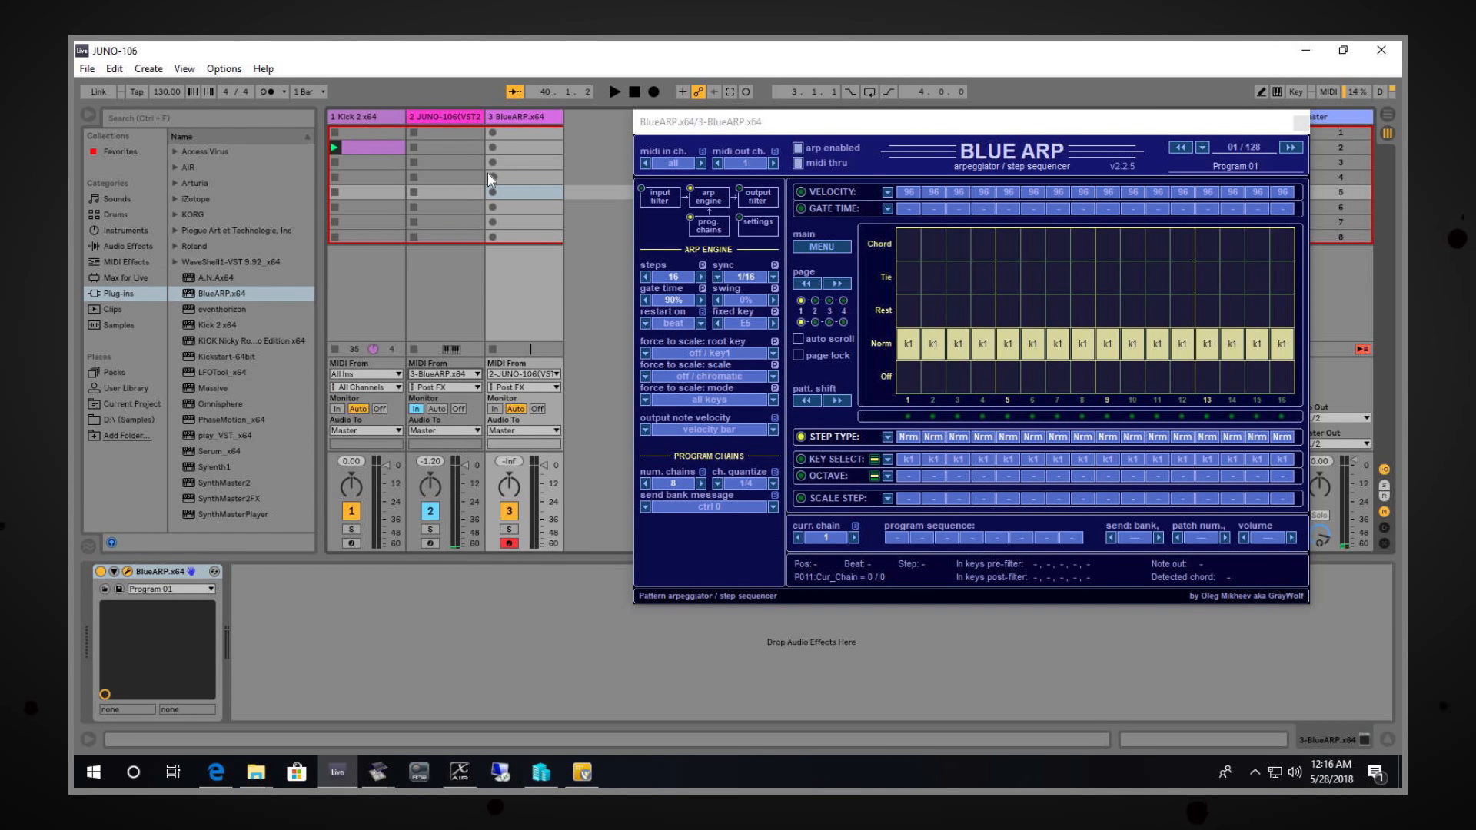
Step: Switch the BlueARP track's monitoring to In and back to Auto, with the JUNO-106 track on In
{"action": "left_click", "coordinate": [496, 410]}
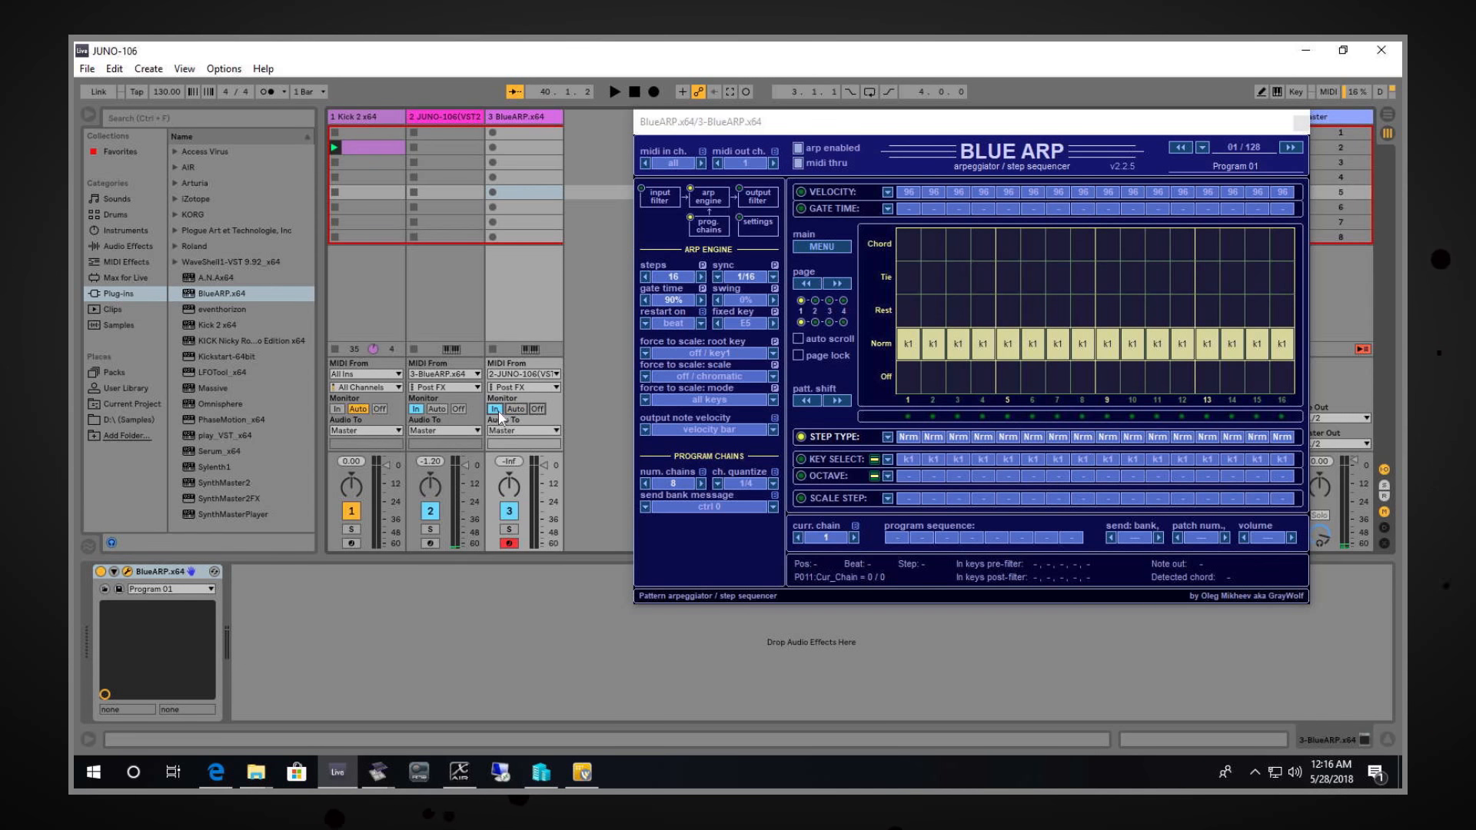
{"action": "left_click", "coordinate": [509, 409]}
{"action": "left_click", "coordinate": [421, 409]}
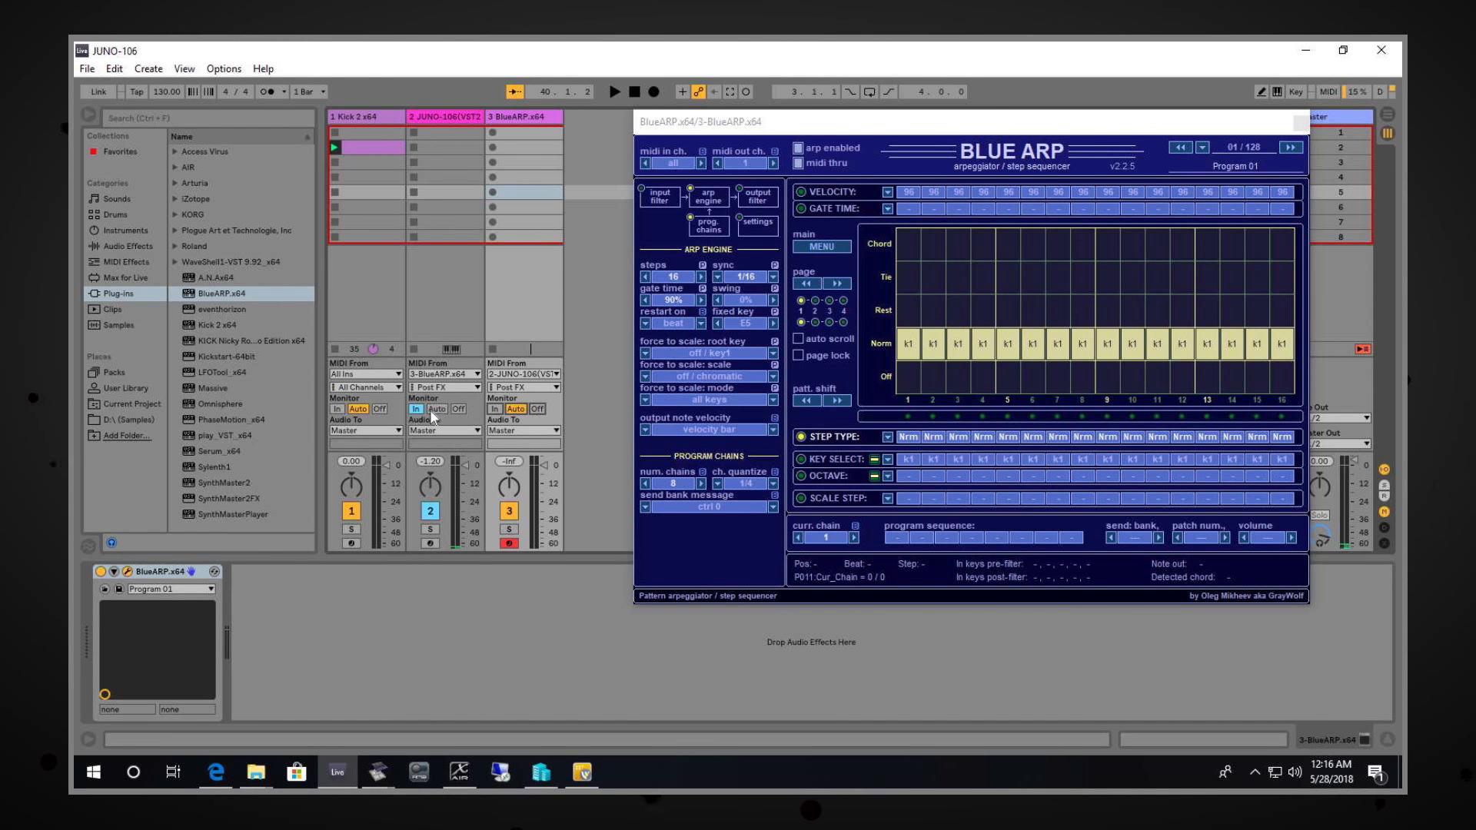
Step: Arm the JUNO-106 track, test-play a note on its keyboard and move its plug-in window aside
{"action": "left_click", "coordinate": [430, 545]}
{"action": "left_click_drag", "start_coordinate": [619, 382], "coordinate": [724, 238]}
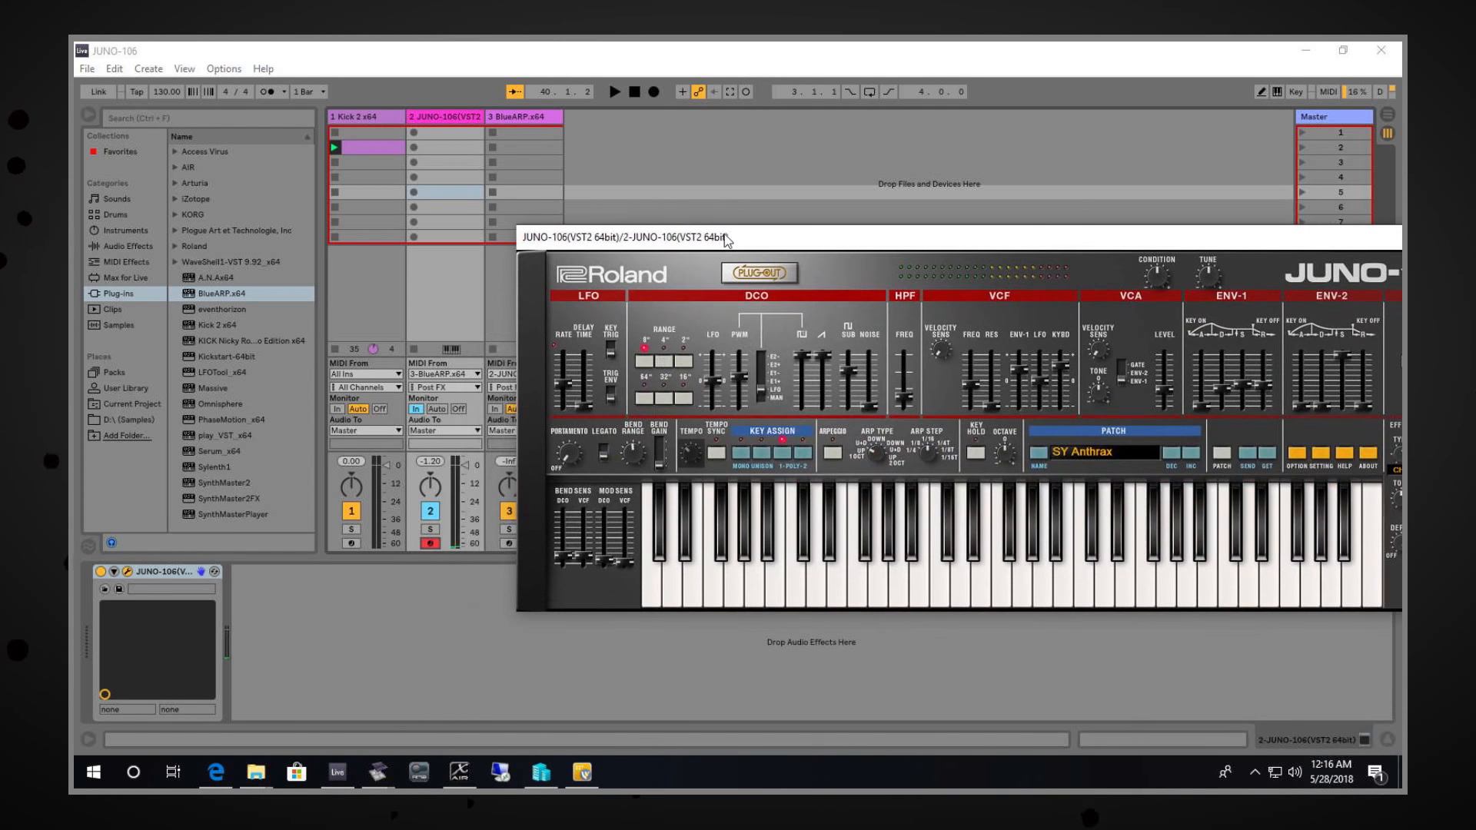
{"action": "left_click", "coordinate": [795, 572]}
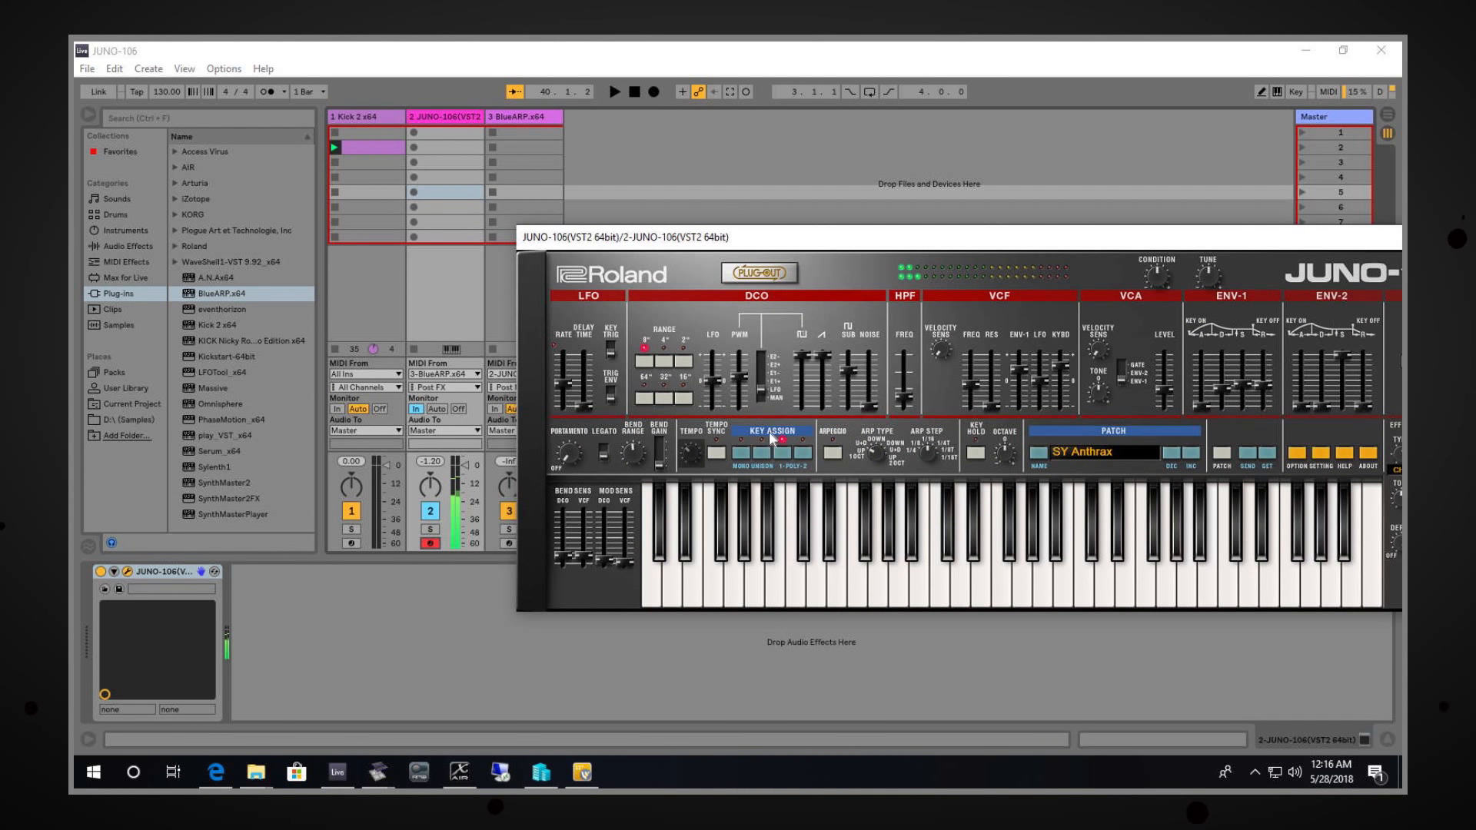
{"action": "left_click_drag", "start_coordinate": [884, 243], "coordinate": [1288, 265]}
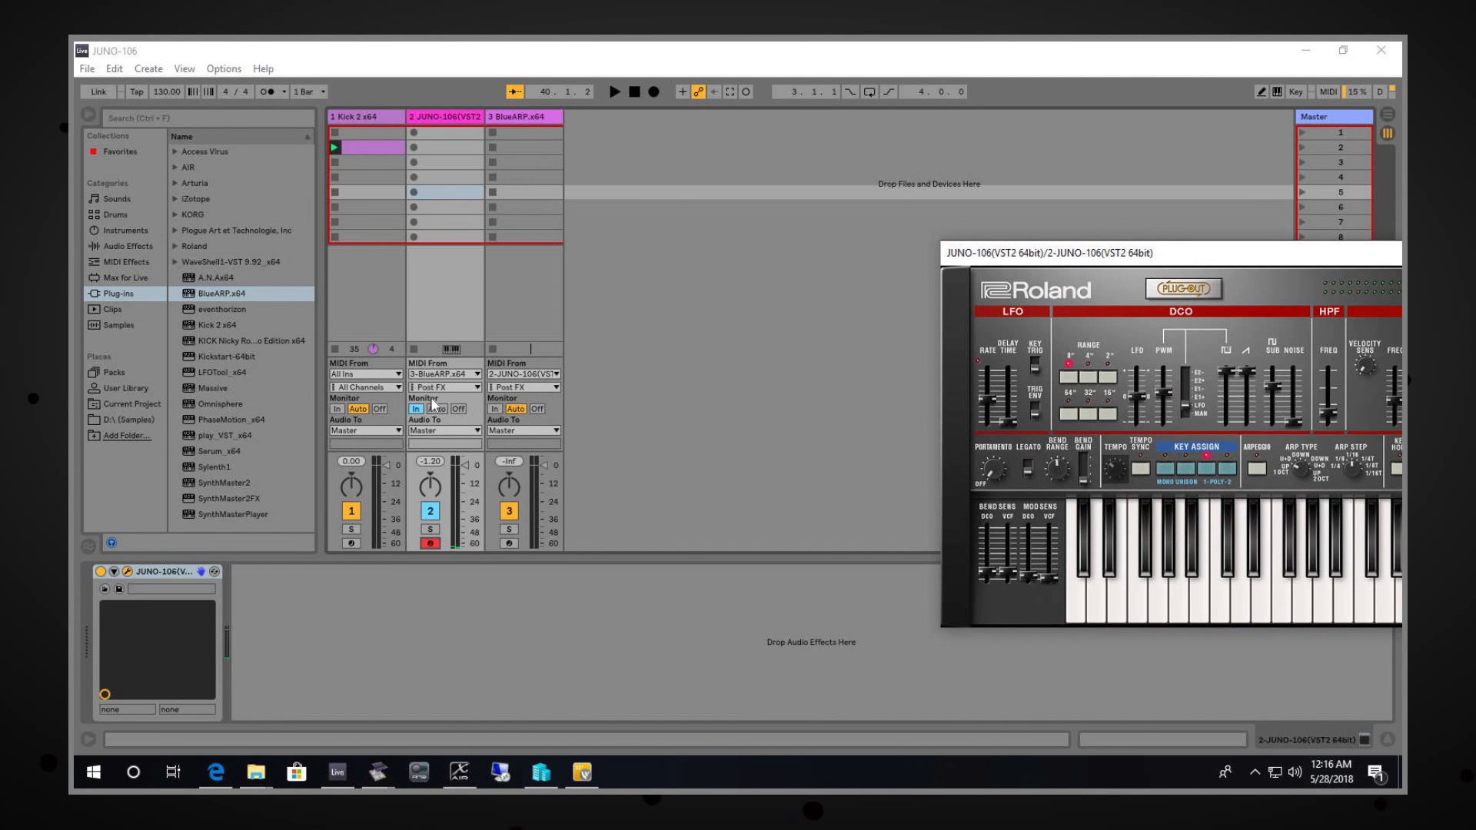
Step: Reselect 2-JUNO-106 as the BlueARP track's MIDI source and set the JUNO-106 track's input channel to BlueARP.x64
{"action": "left_click", "coordinate": [527, 375]}
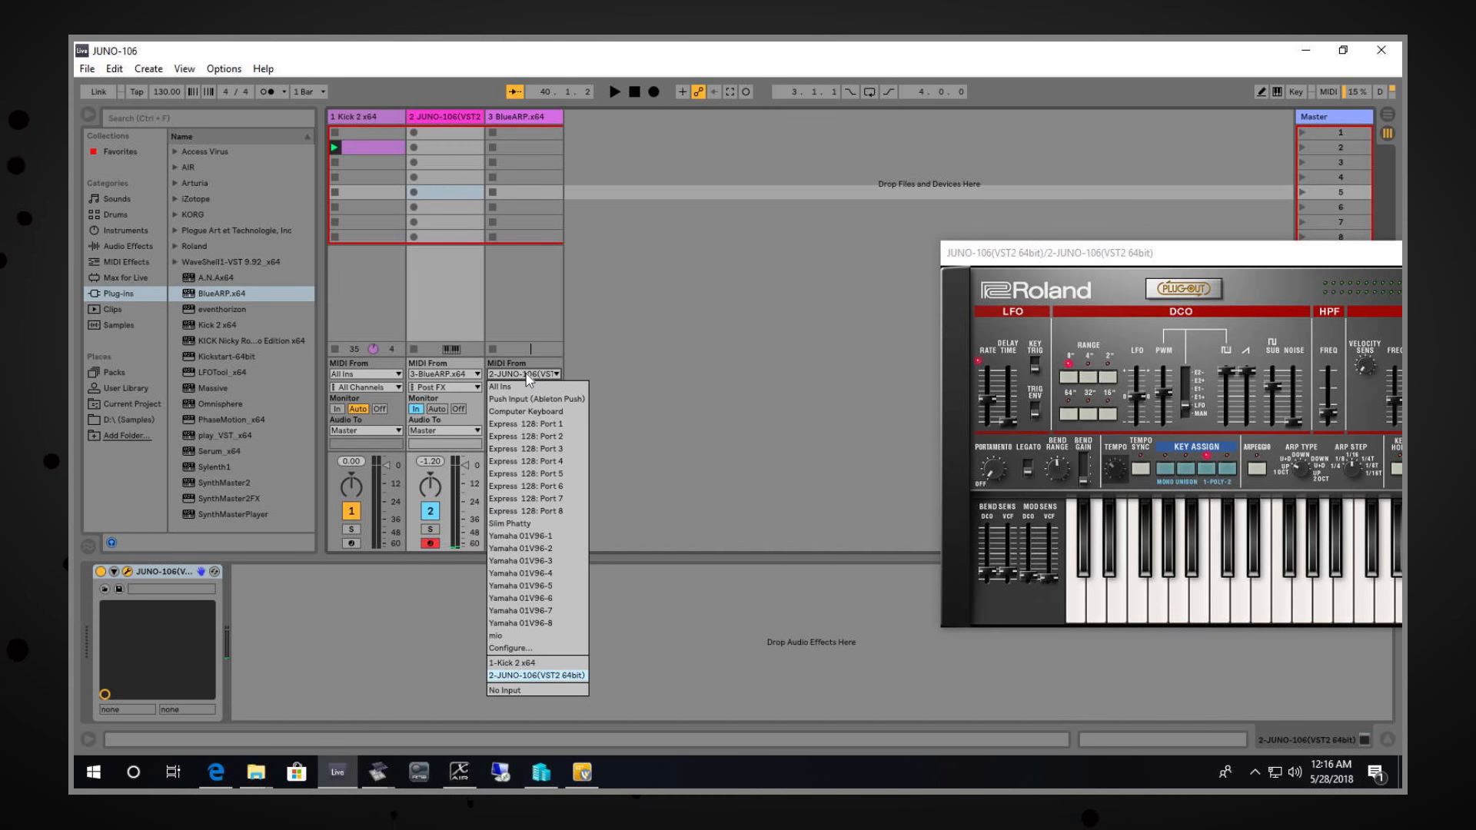
{"action": "left_click", "coordinate": [562, 676]}
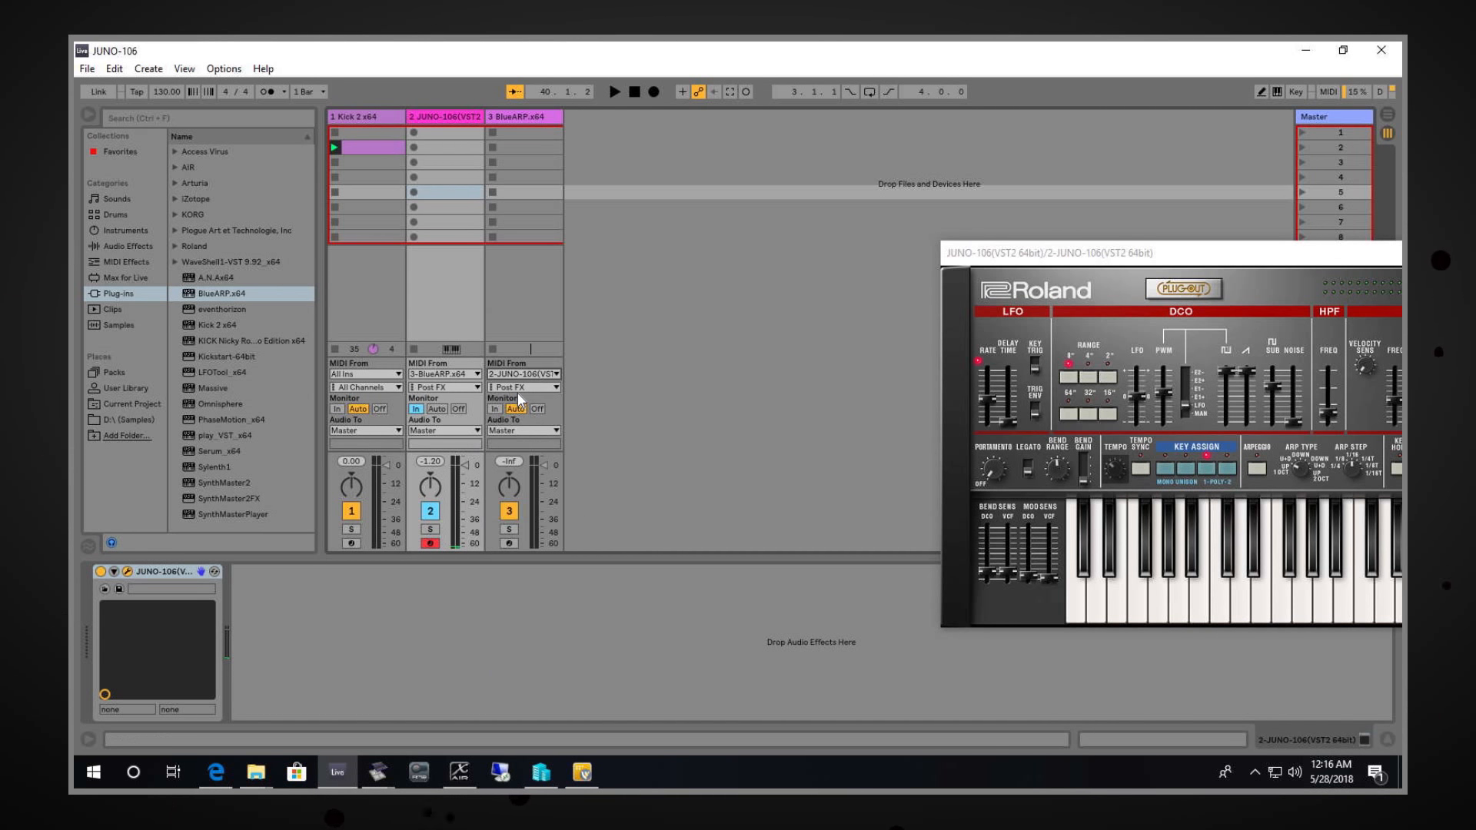
{"action": "left_click", "coordinate": [444, 388]}
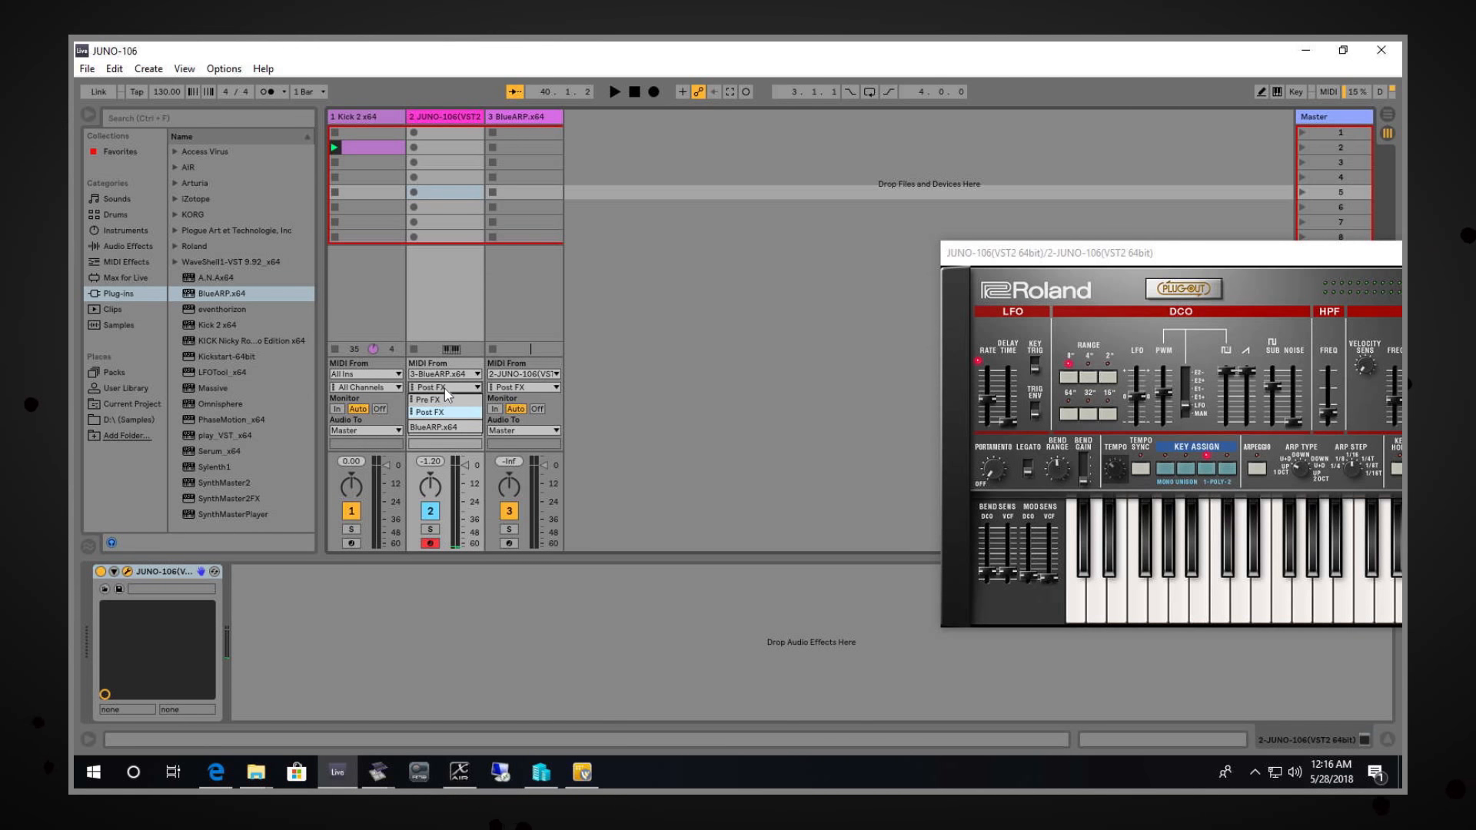
{"action": "left_click", "coordinate": [441, 428]}
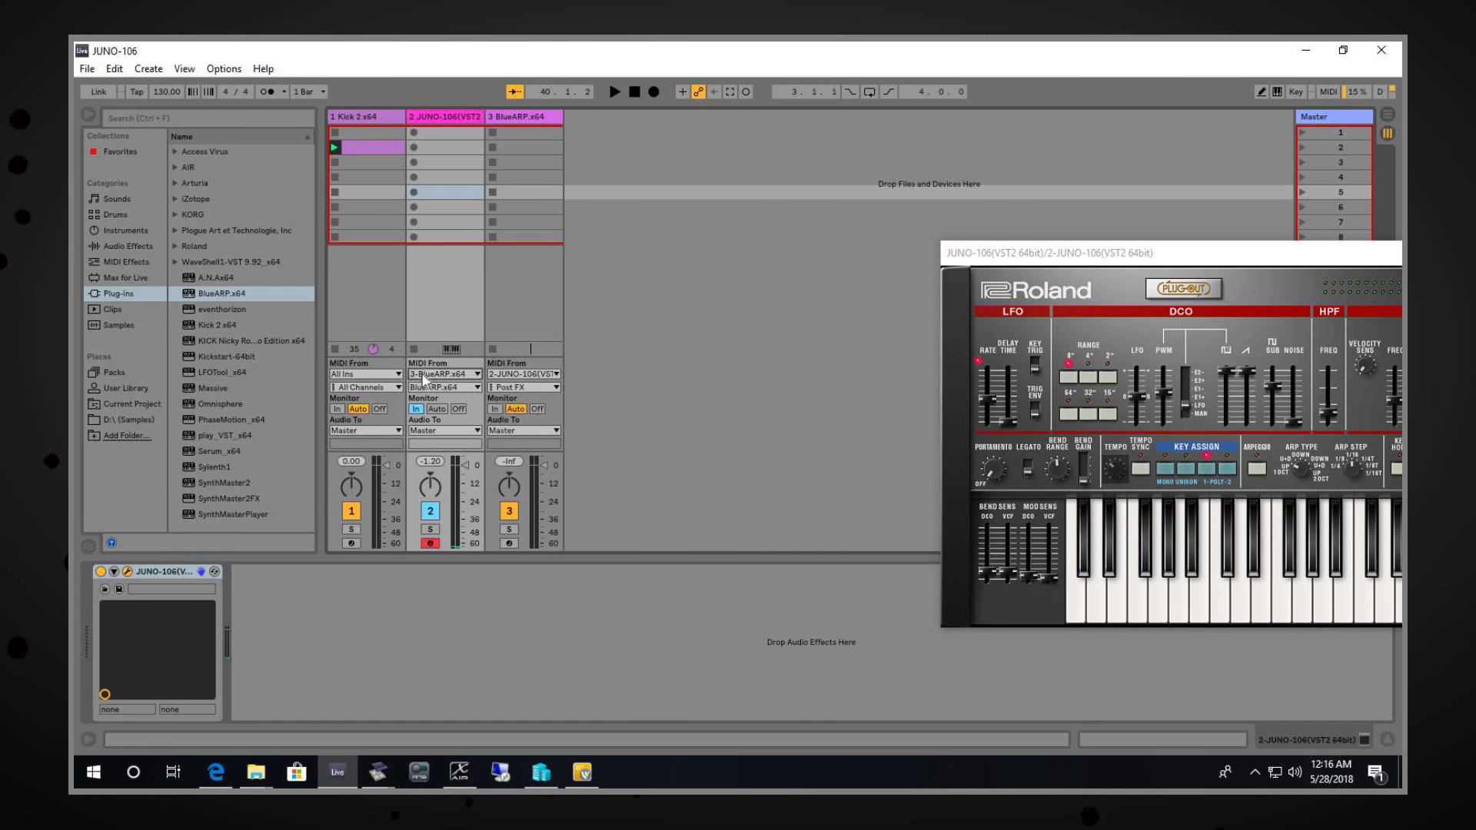
Step: Set the JUNO-106 track's MIDI source to All Ins and review its other available sources
{"action": "left_click", "coordinate": [425, 374]}
{"action": "left_click", "coordinate": [439, 389]}
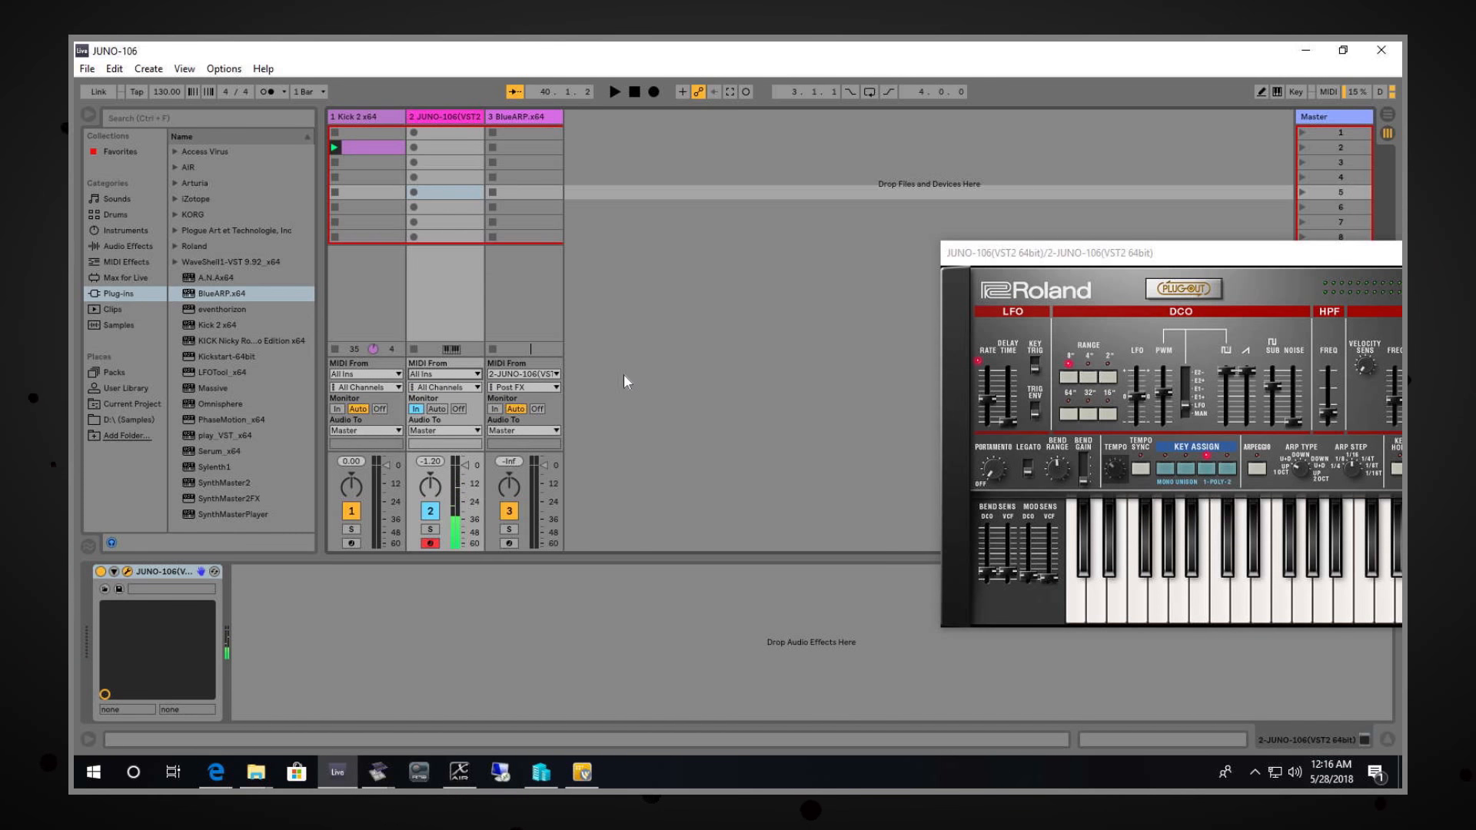
{"action": "left_click", "coordinate": [435, 371]}
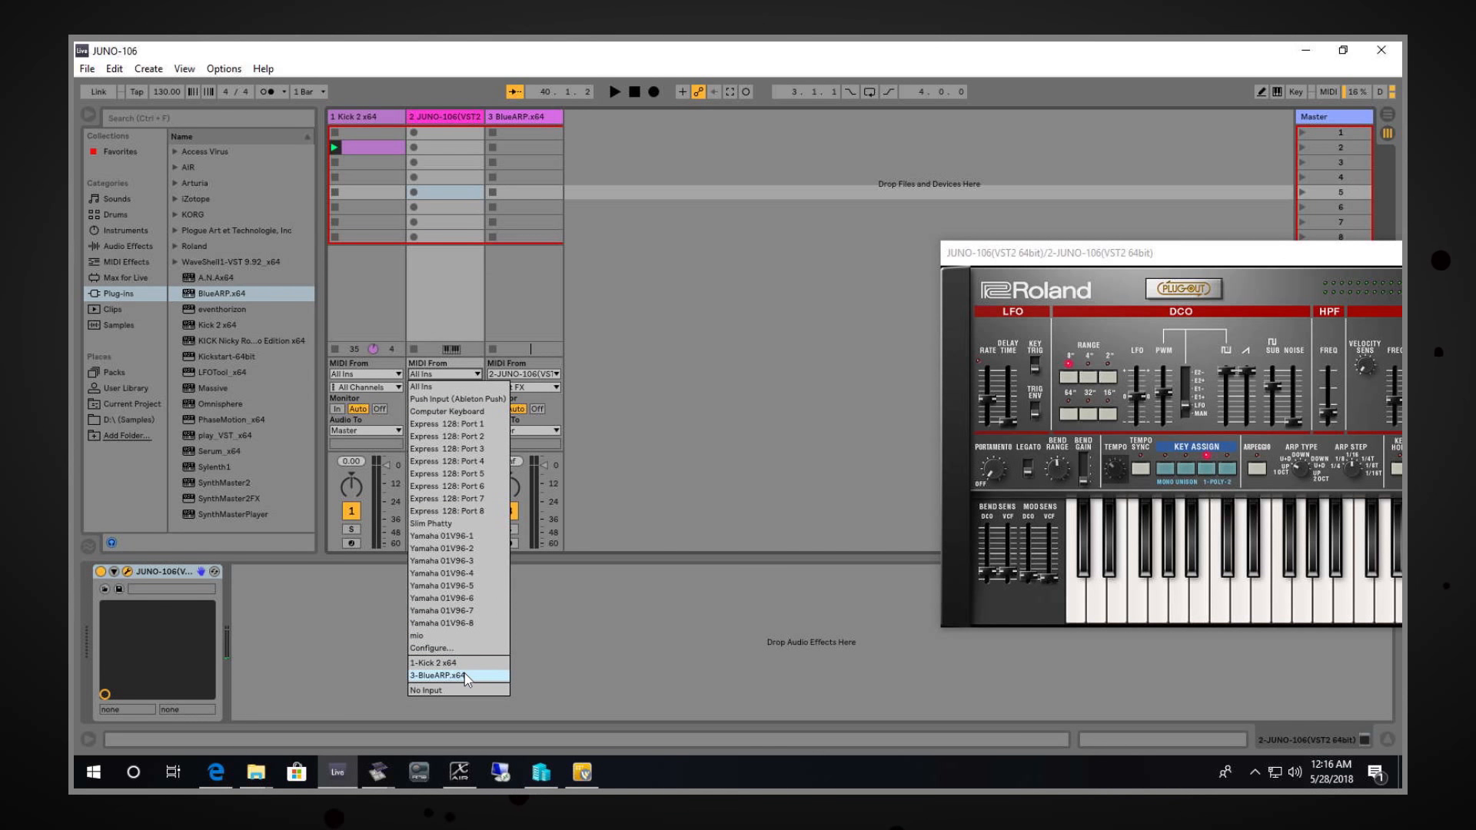
{"action": "left_click", "coordinate": [630, 422]}
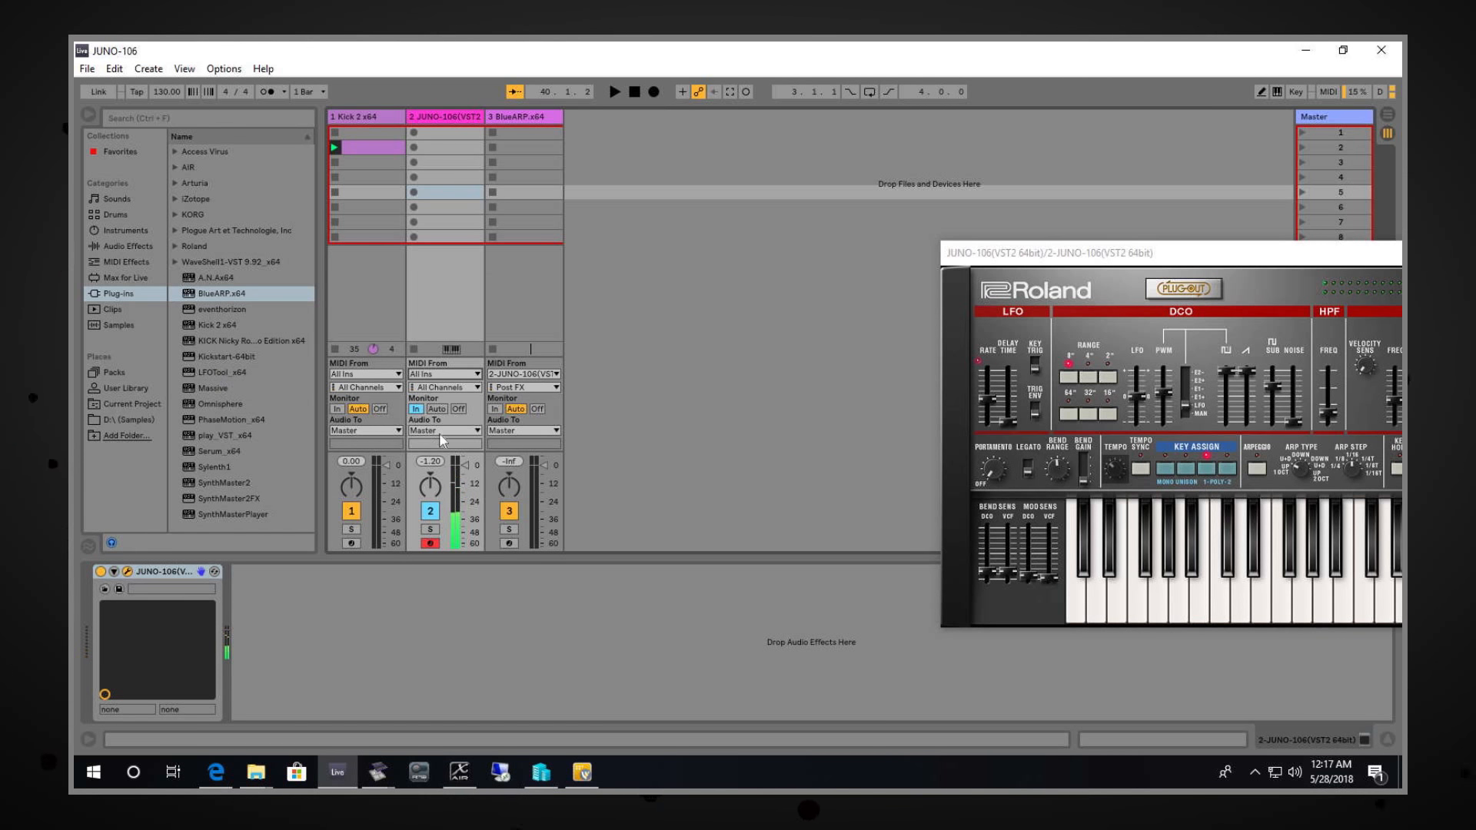
Step: Switch the JUNO-106 track's monitoring to Auto and back to In, and set the BlueARP track's monitoring to In
{"action": "left_click", "coordinate": [436, 409]}
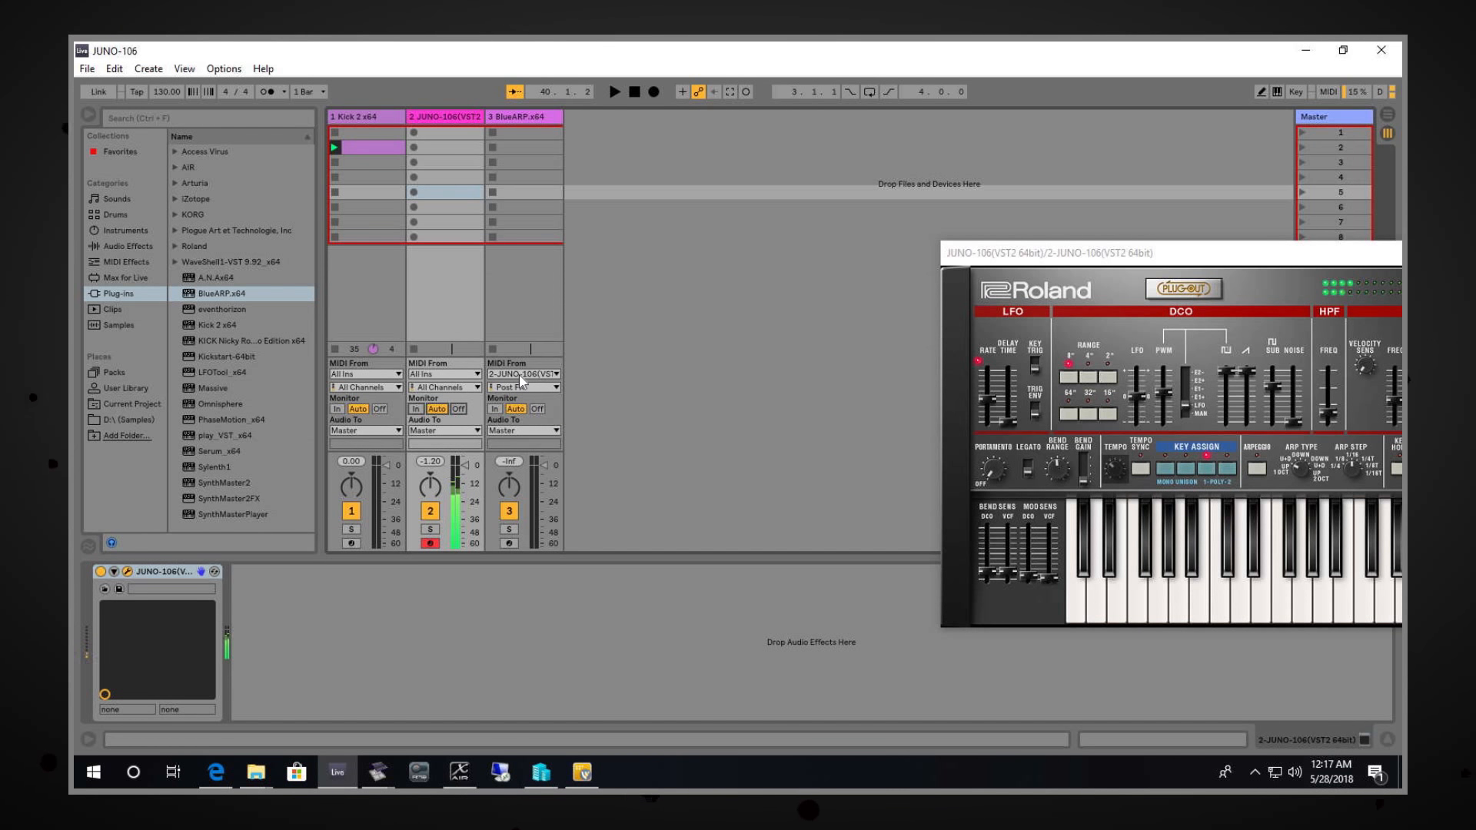
{"action": "left_click", "coordinate": [493, 409]}
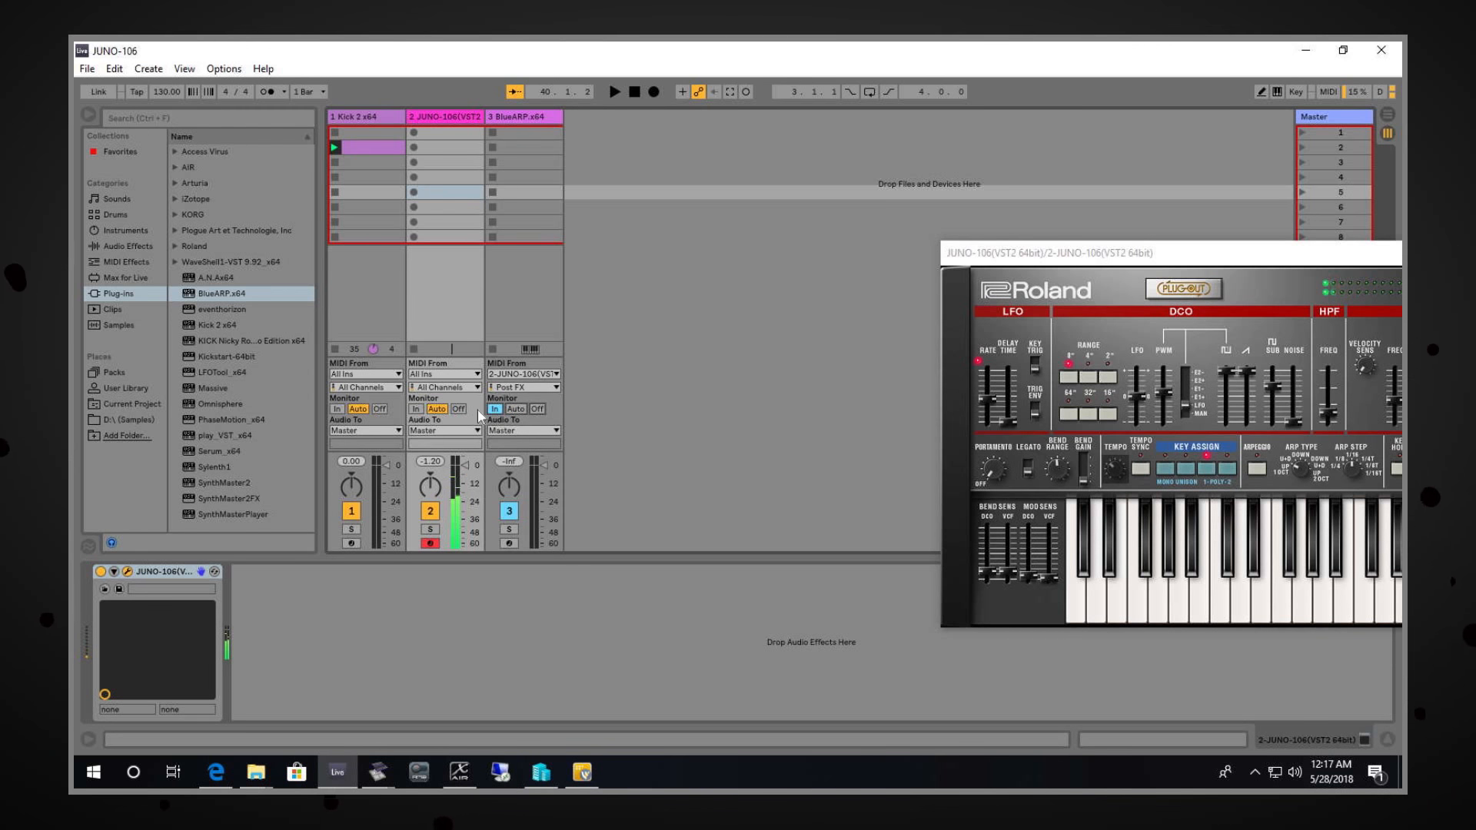
{"action": "left_click", "coordinate": [416, 409]}
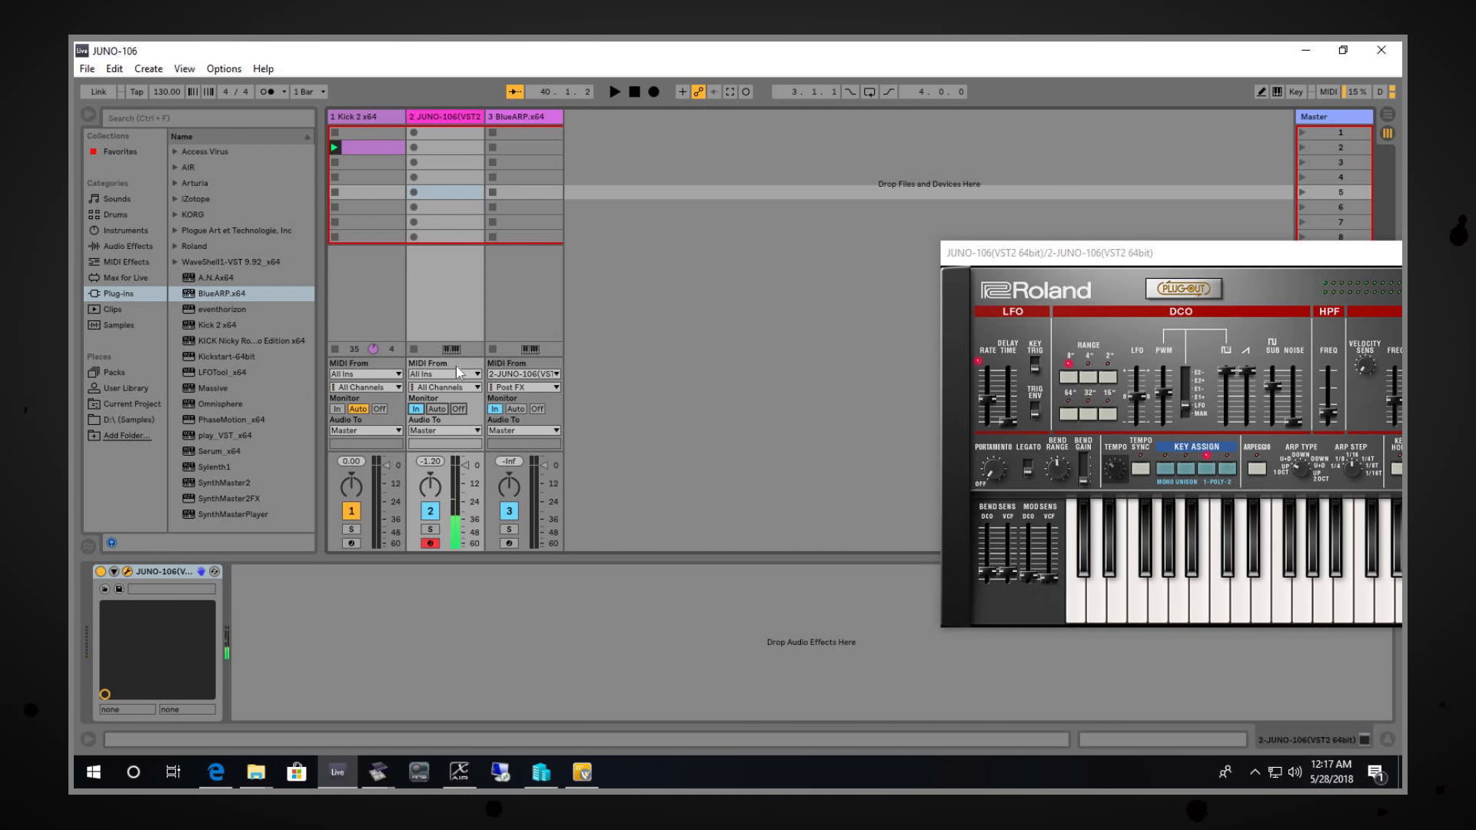
Step: Set the BlueARP track's MIDI source to All Ins with All Channels, and the JUNO-106 track's source to 3-BlueARP.x64
{"action": "left_click", "coordinate": [514, 375]}
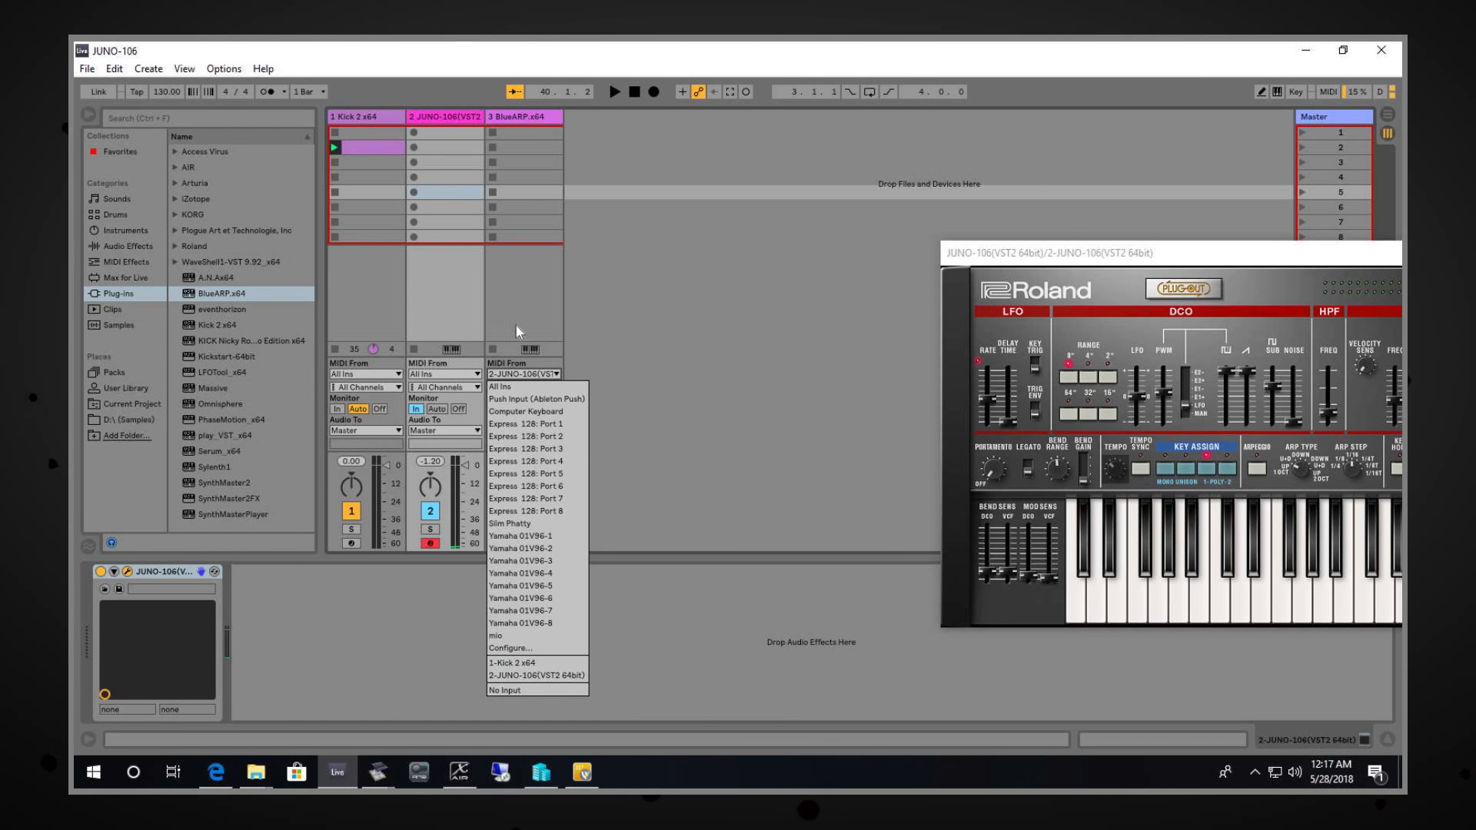
{"action": "left_click", "coordinate": [513, 387]}
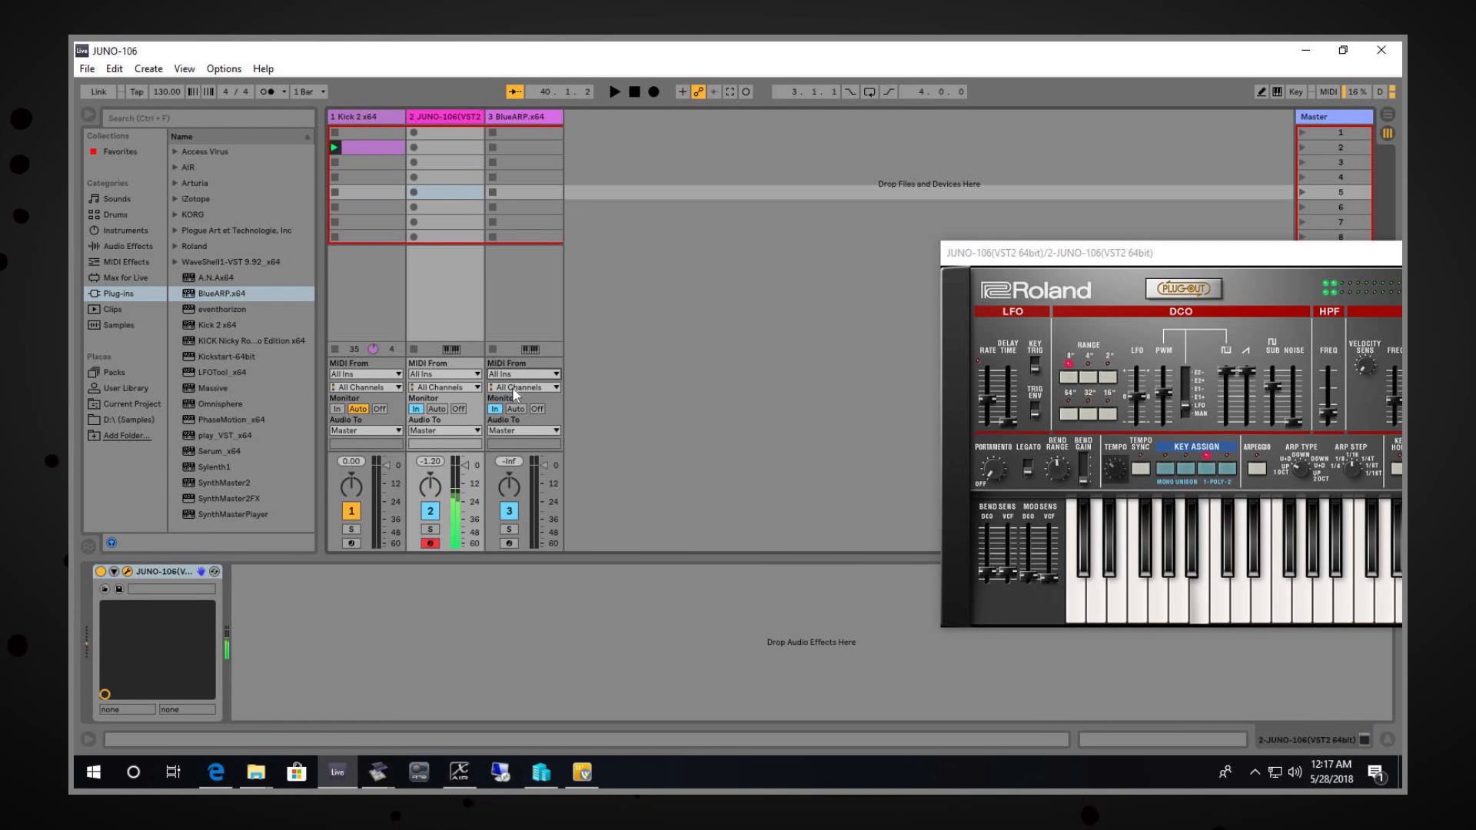
{"action": "left_click", "coordinate": [512, 385]}
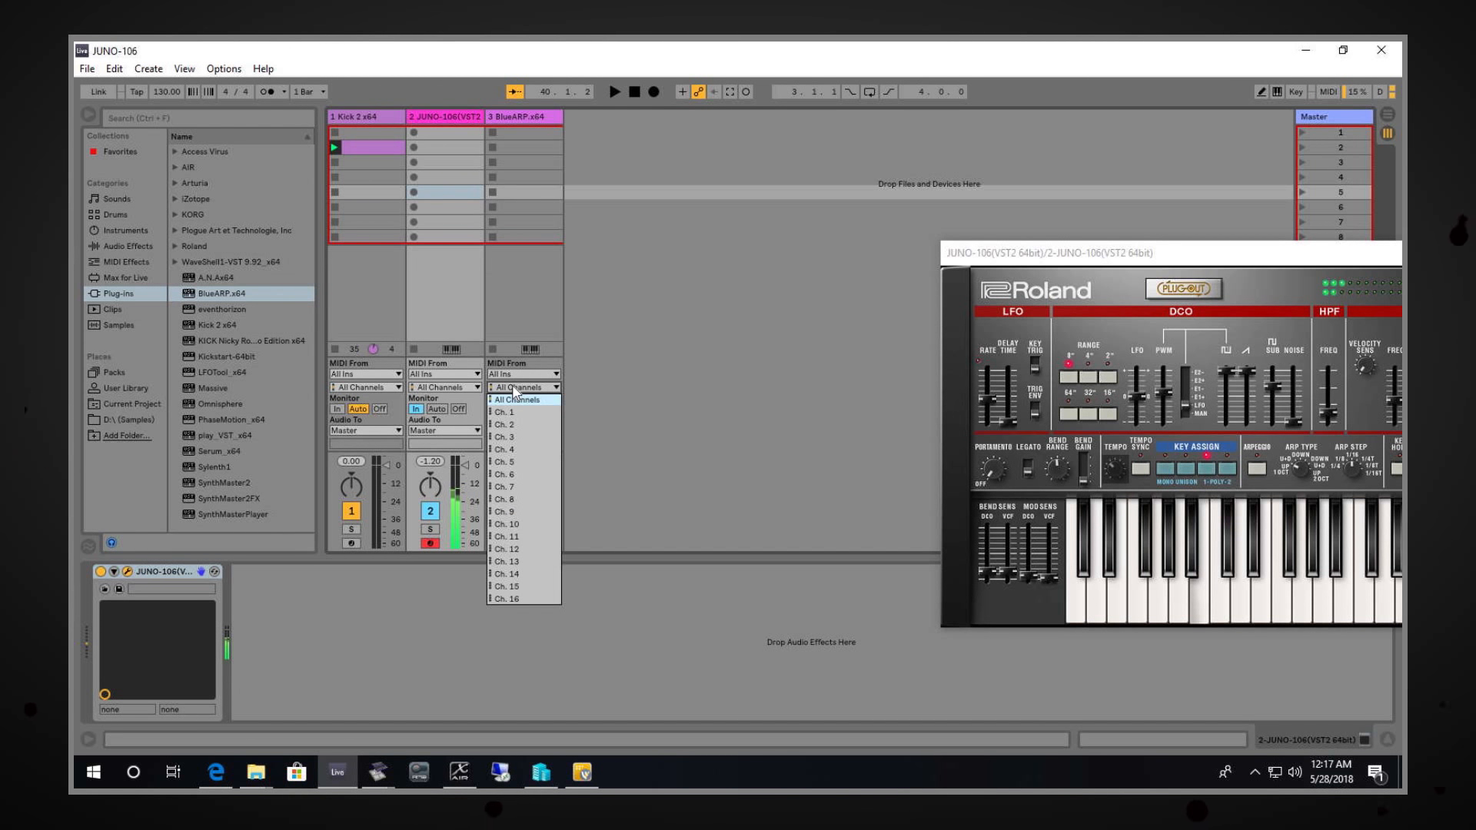
{"action": "left_click", "coordinate": [513, 392]}
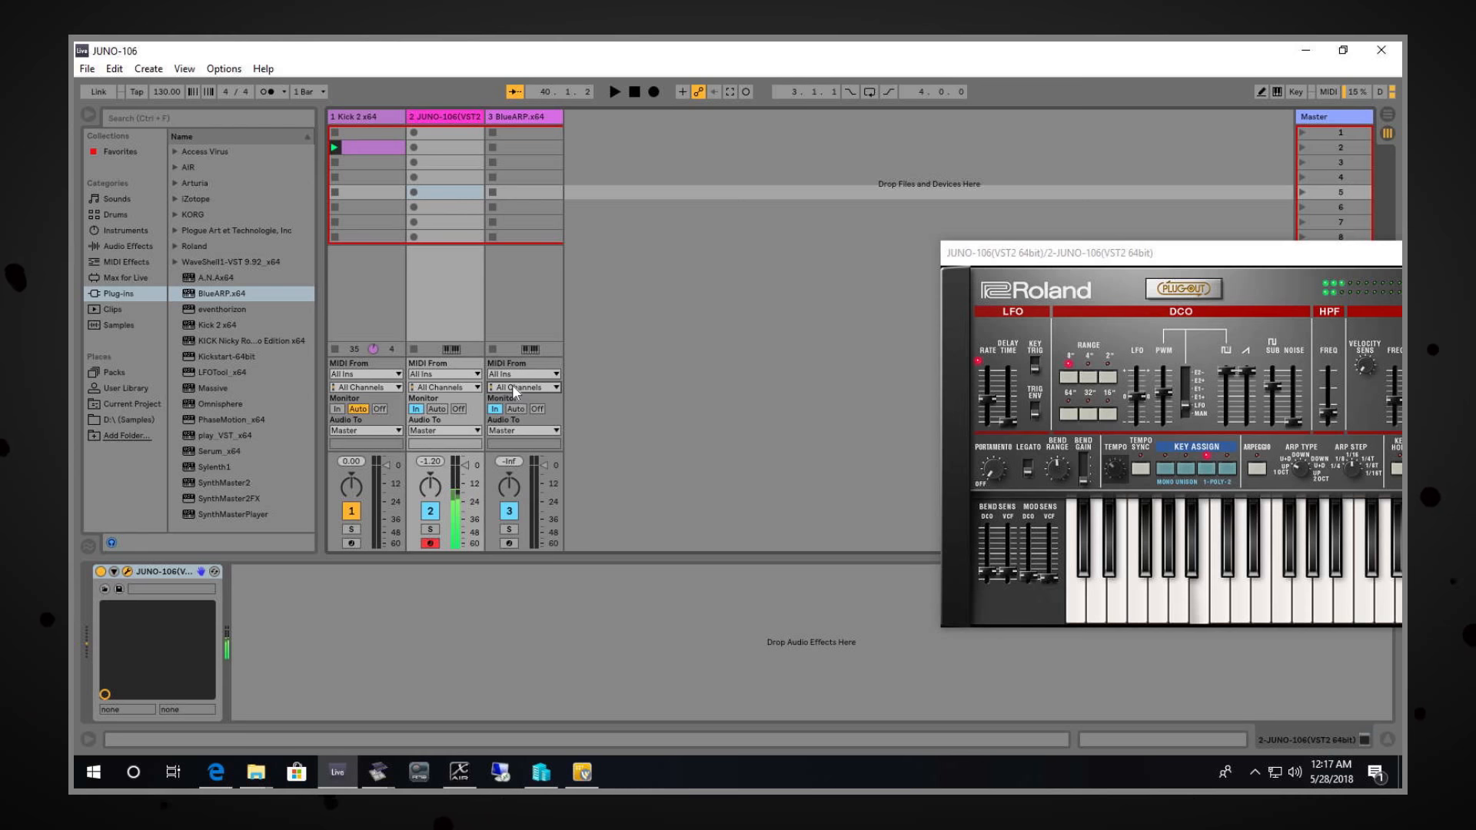
{"action": "left_click", "coordinate": [519, 430]}
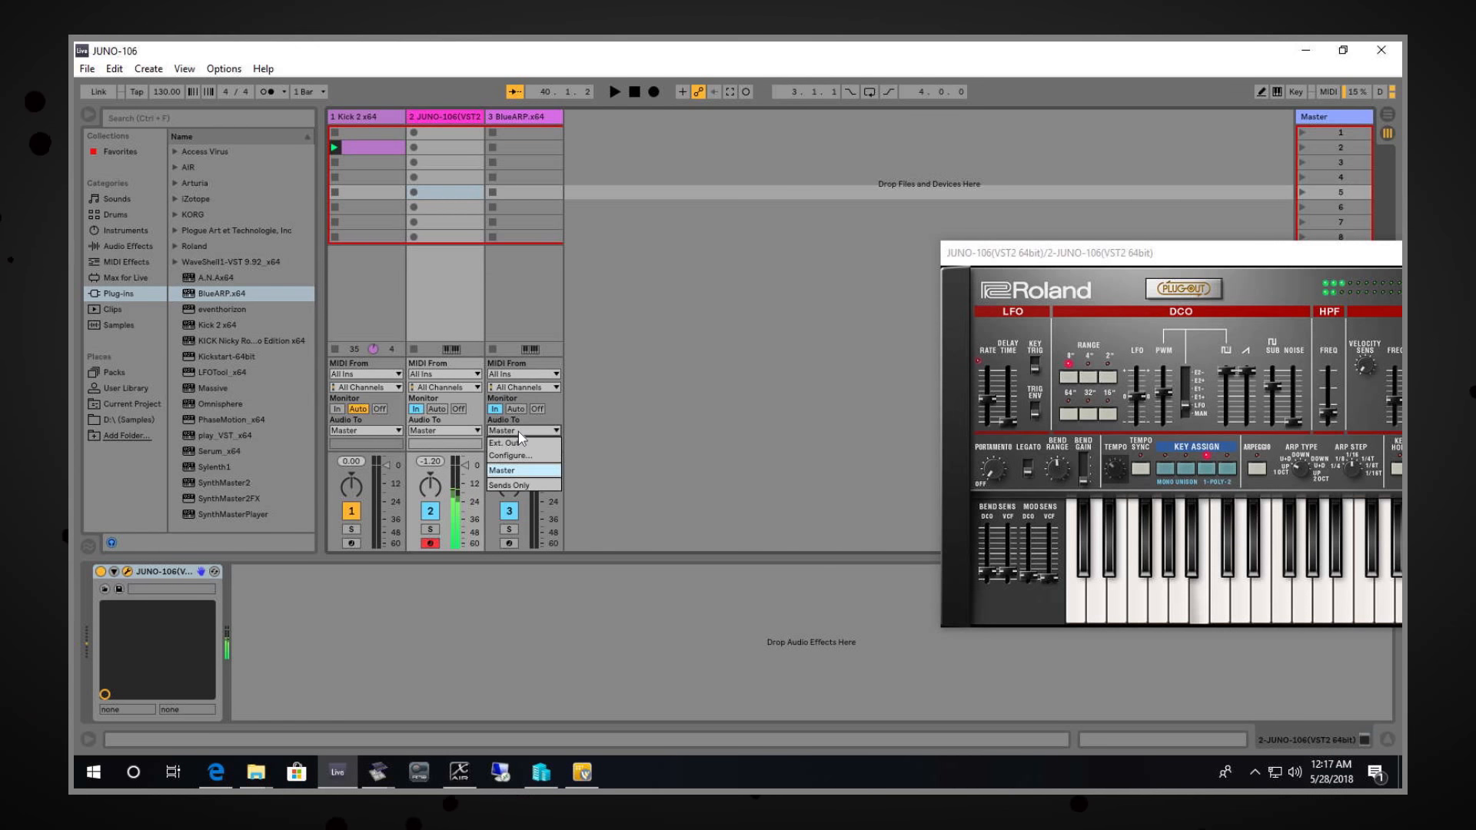
{"action": "left_click", "coordinate": [612, 415]}
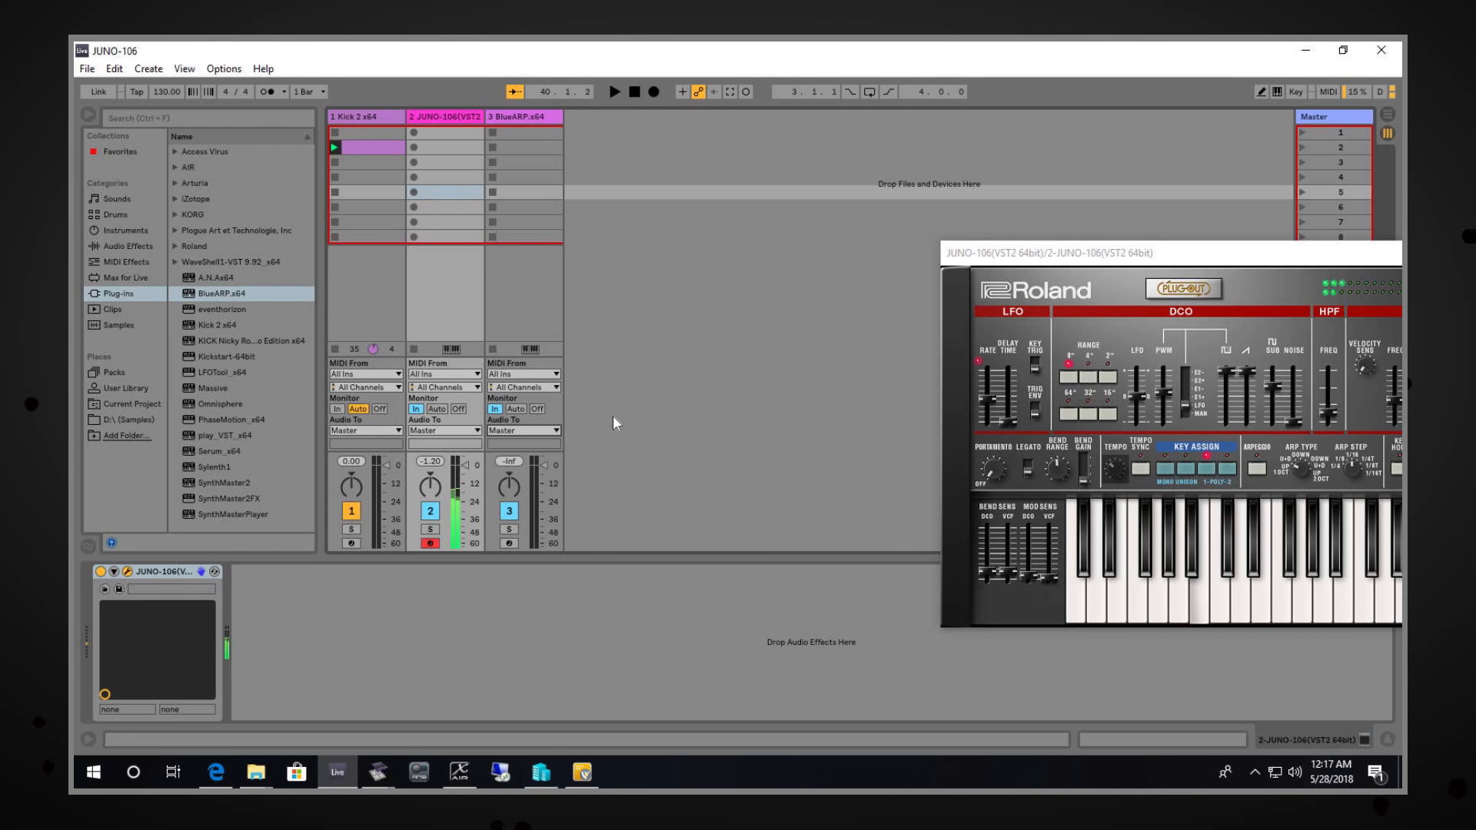
{"action": "left_click", "coordinate": [433, 378]}
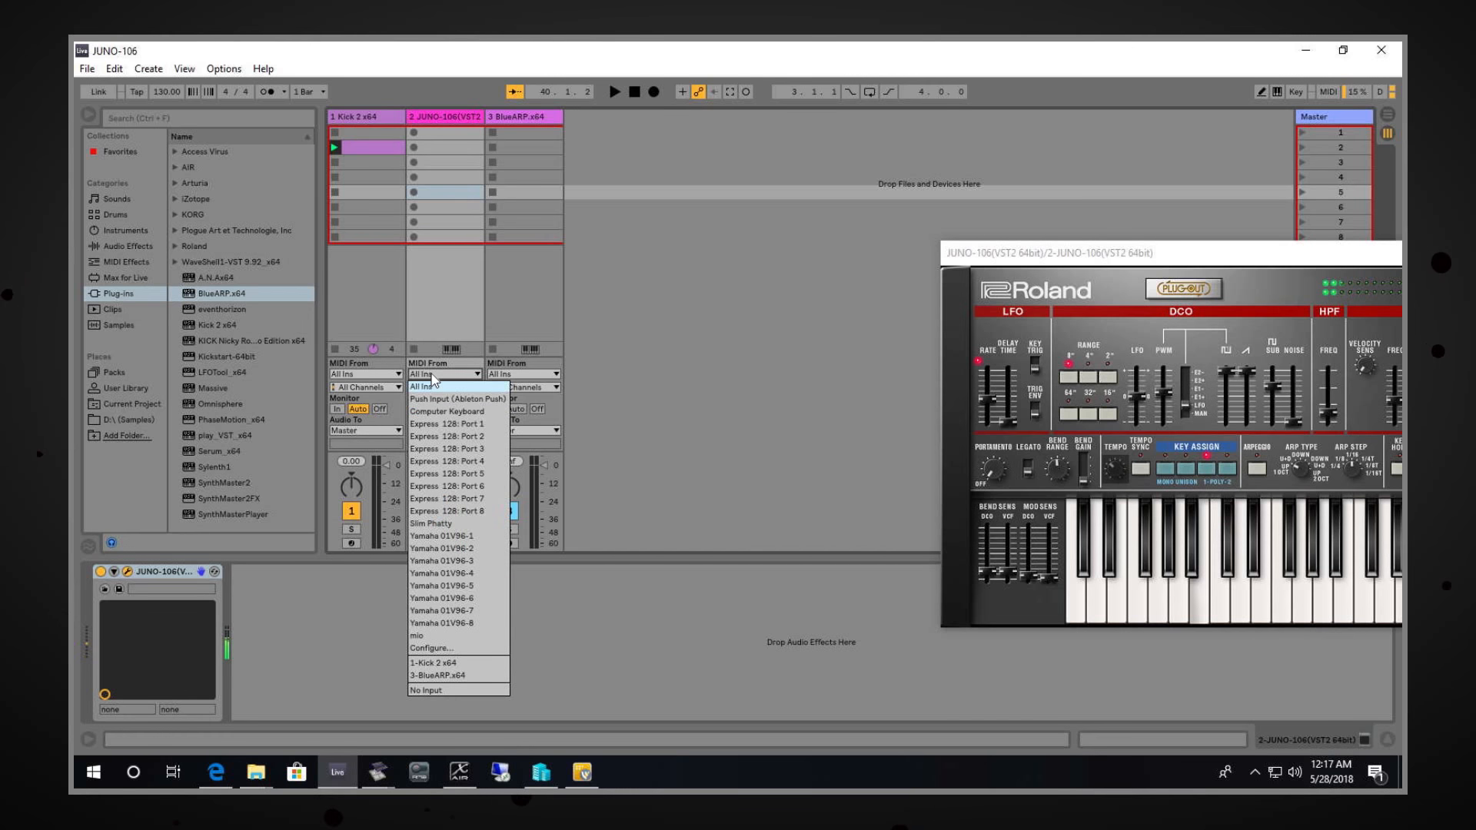
{"action": "left_click", "coordinate": [485, 673]}
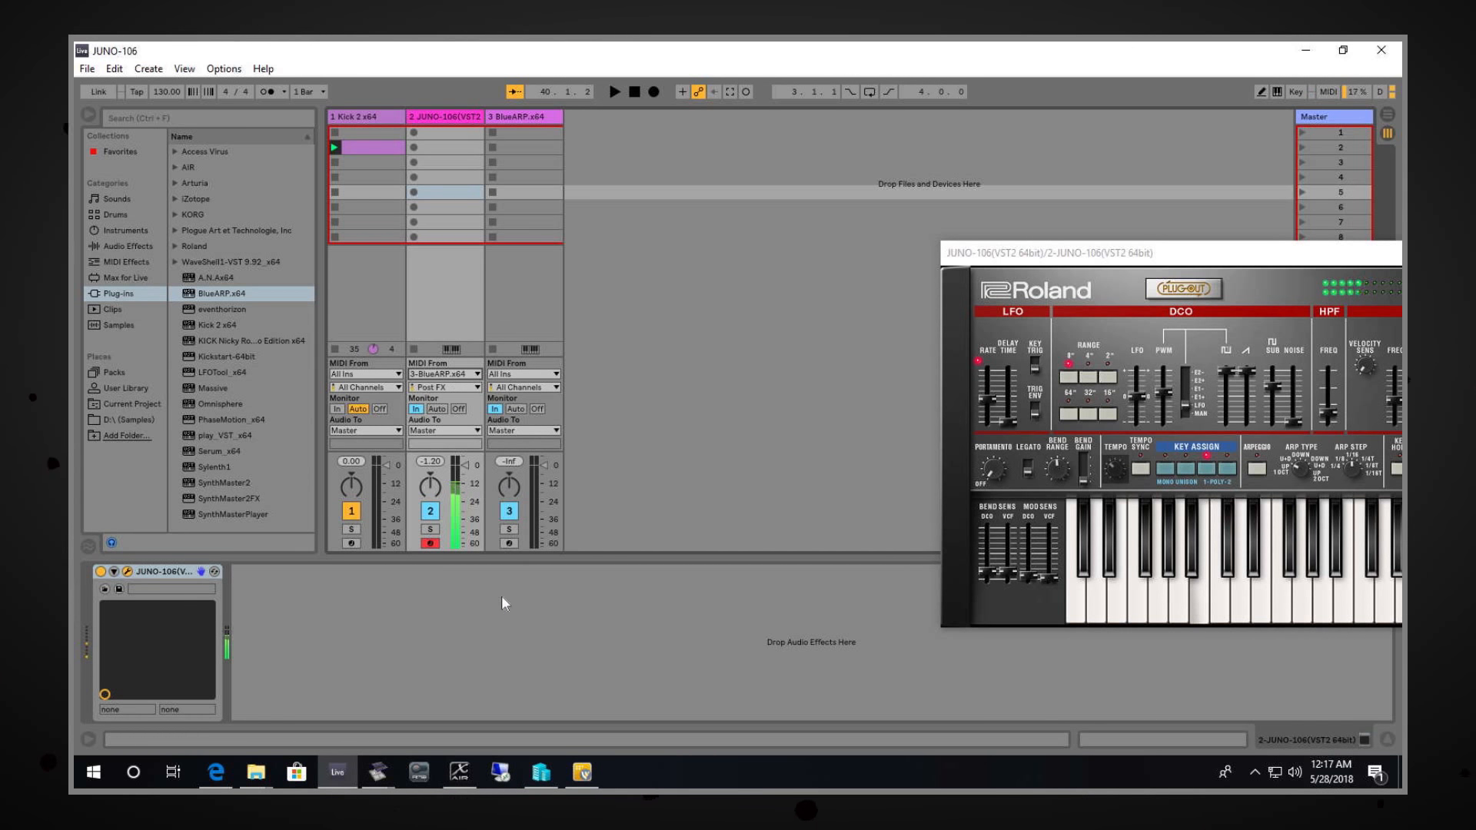
Step: Arm the BlueARP track and set monitoring to Auto on both the BlueARP and JUNO-106 tracks
{"action": "left_click", "coordinate": [508, 121]}
{"action": "left_click", "coordinate": [506, 542]}
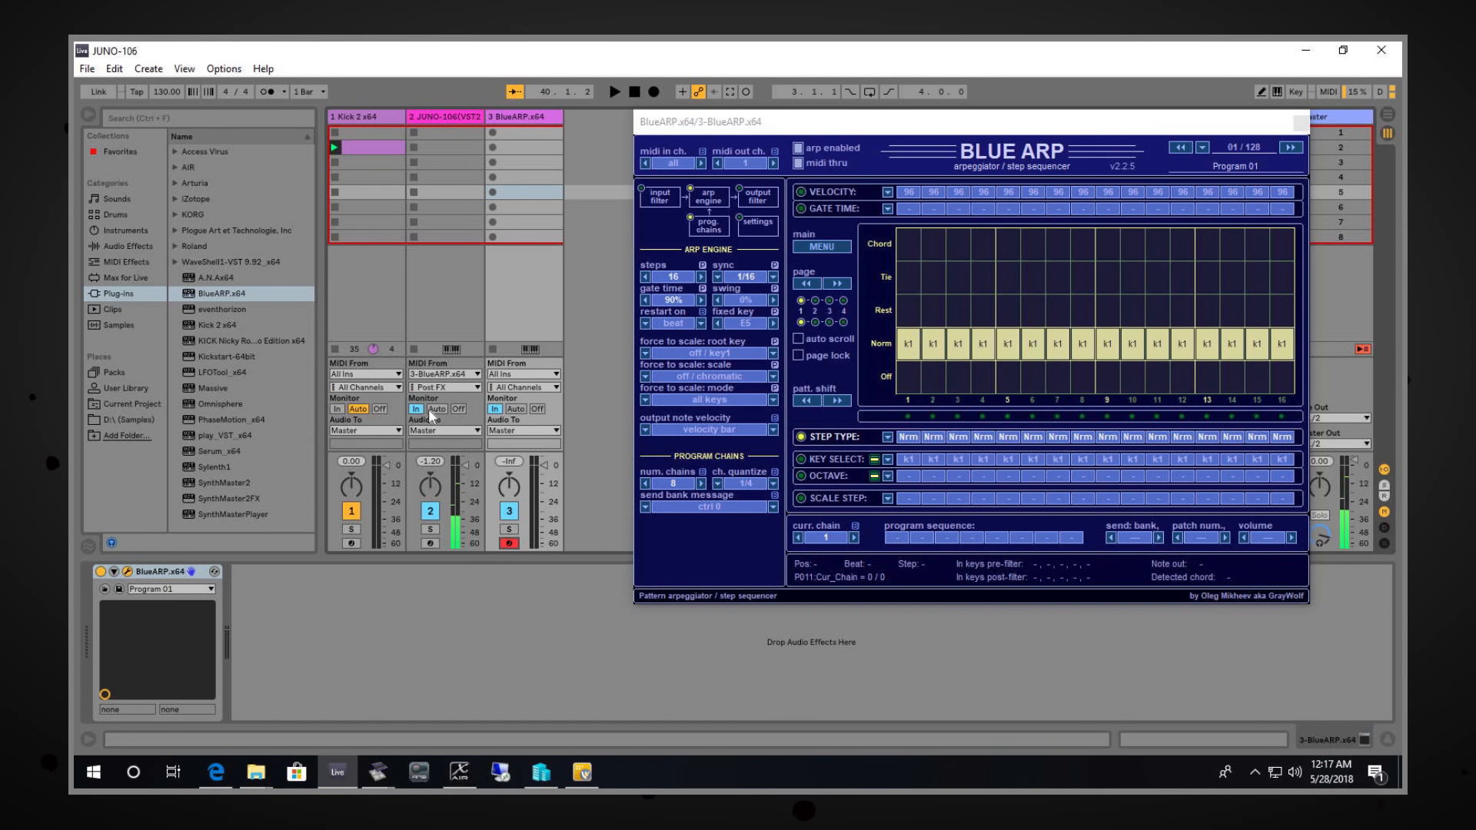
{"action": "left_click", "coordinate": [514, 408]}
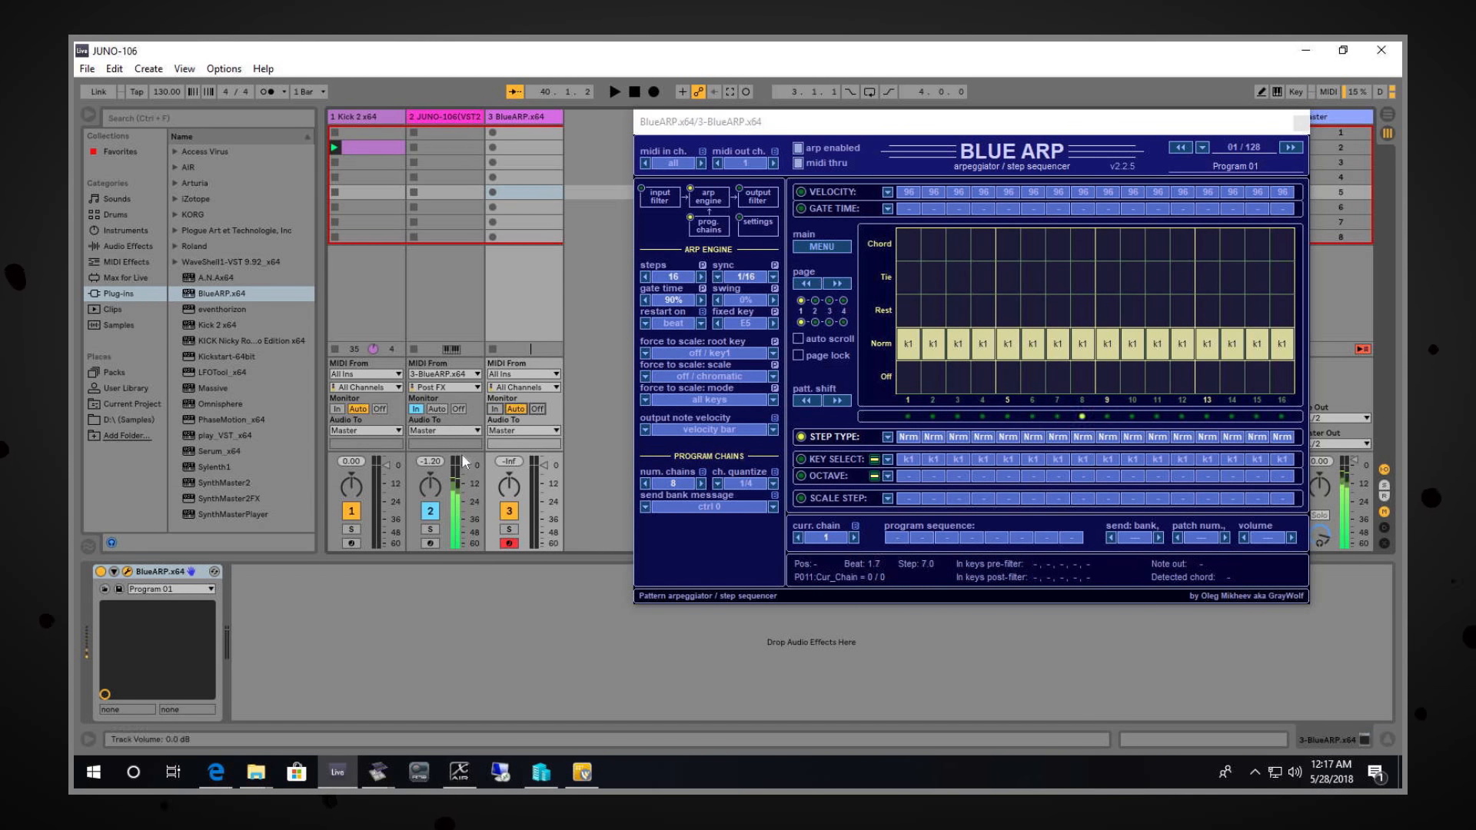
{"action": "left_click", "coordinate": [437, 408]}
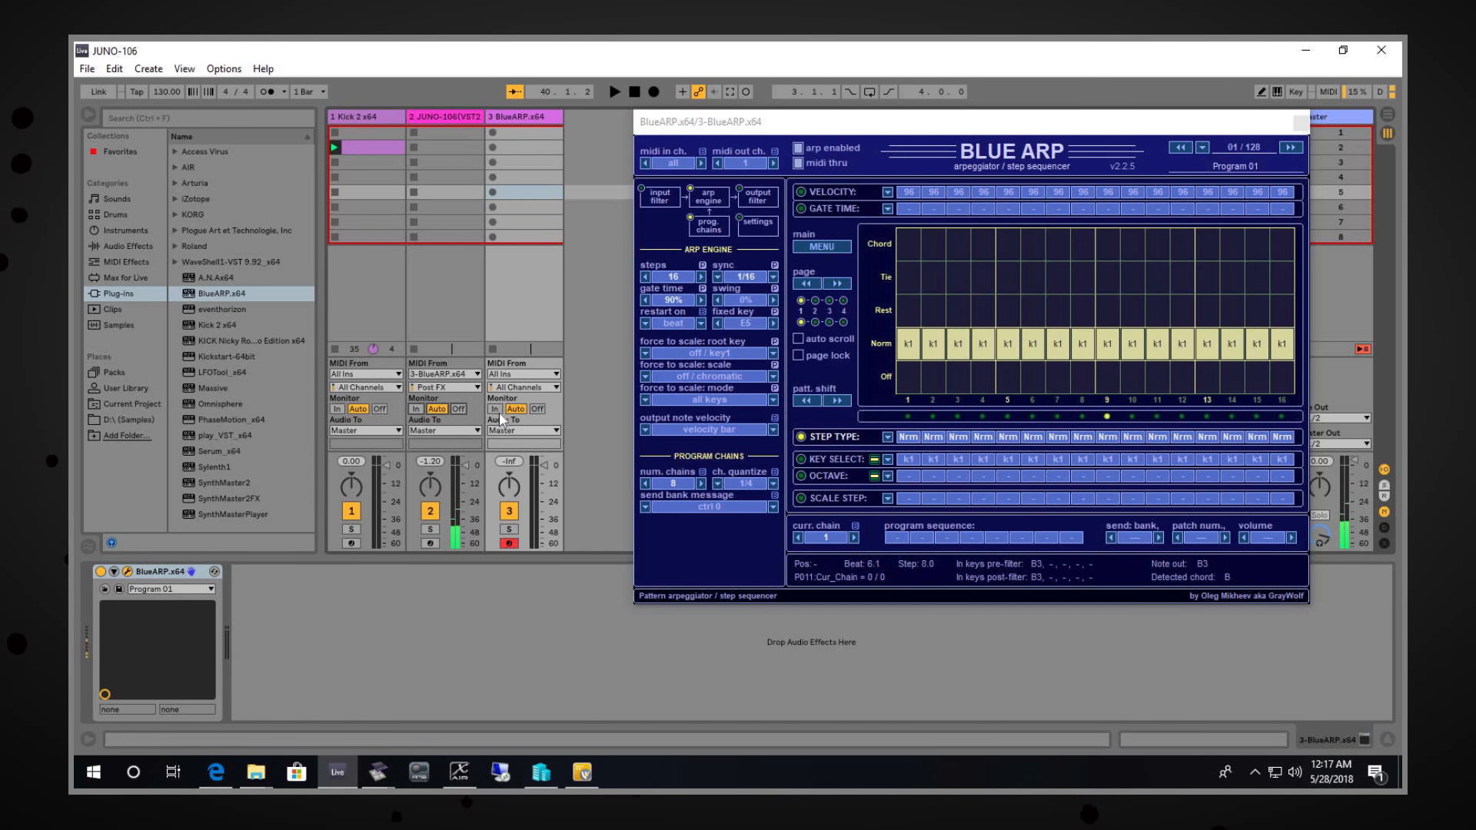
Step: Set the BlueARP track's monitoring to In and the JUNO-106 track's MIDI input channel to BlueARP.x64
{"action": "left_click", "coordinate": [494, 409]}
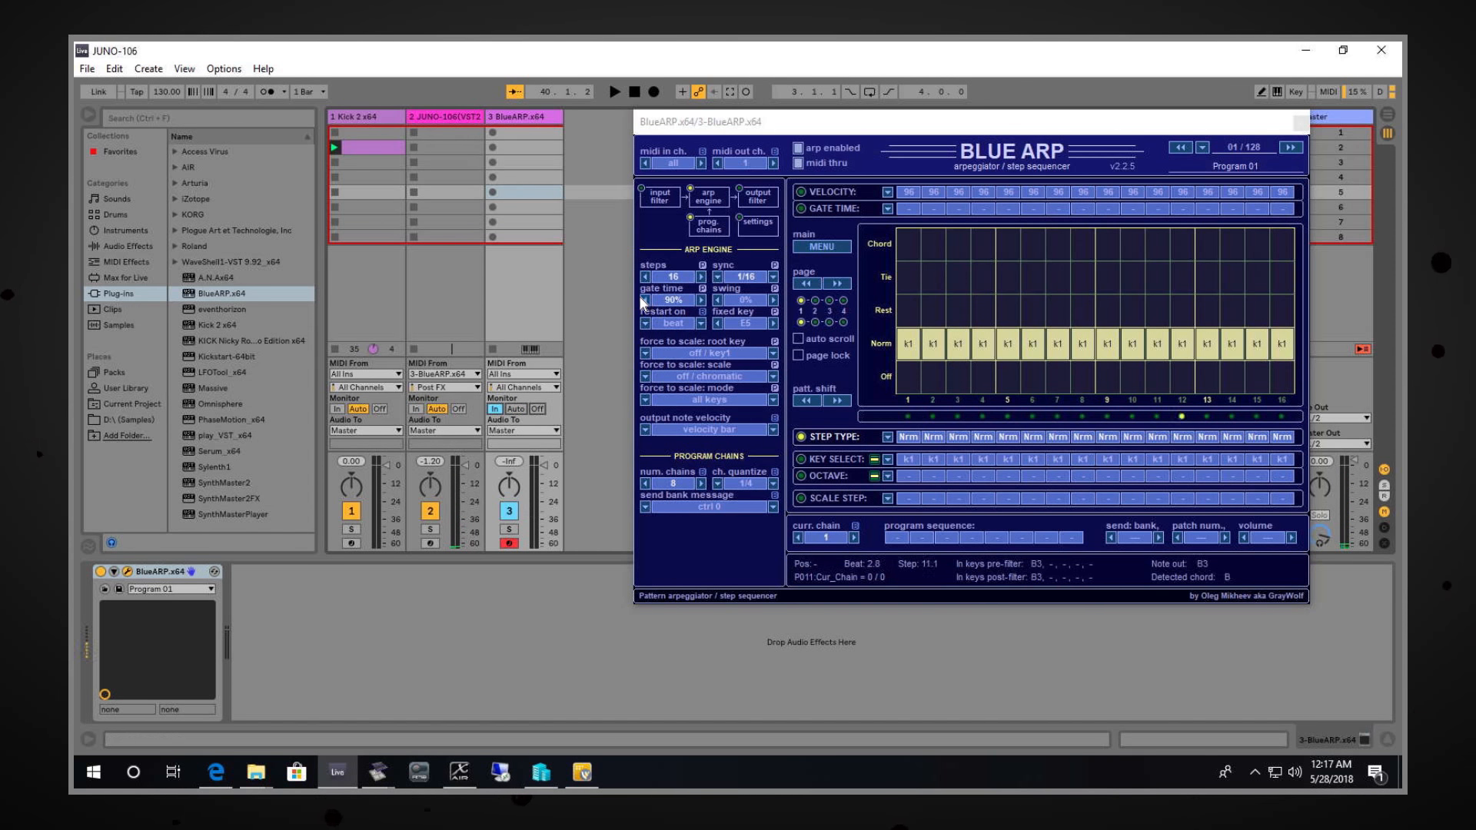
{"action": "left_click", "coordinate": [516, 409]}
{"action": "left_click", "coordinate": [494, 409]}
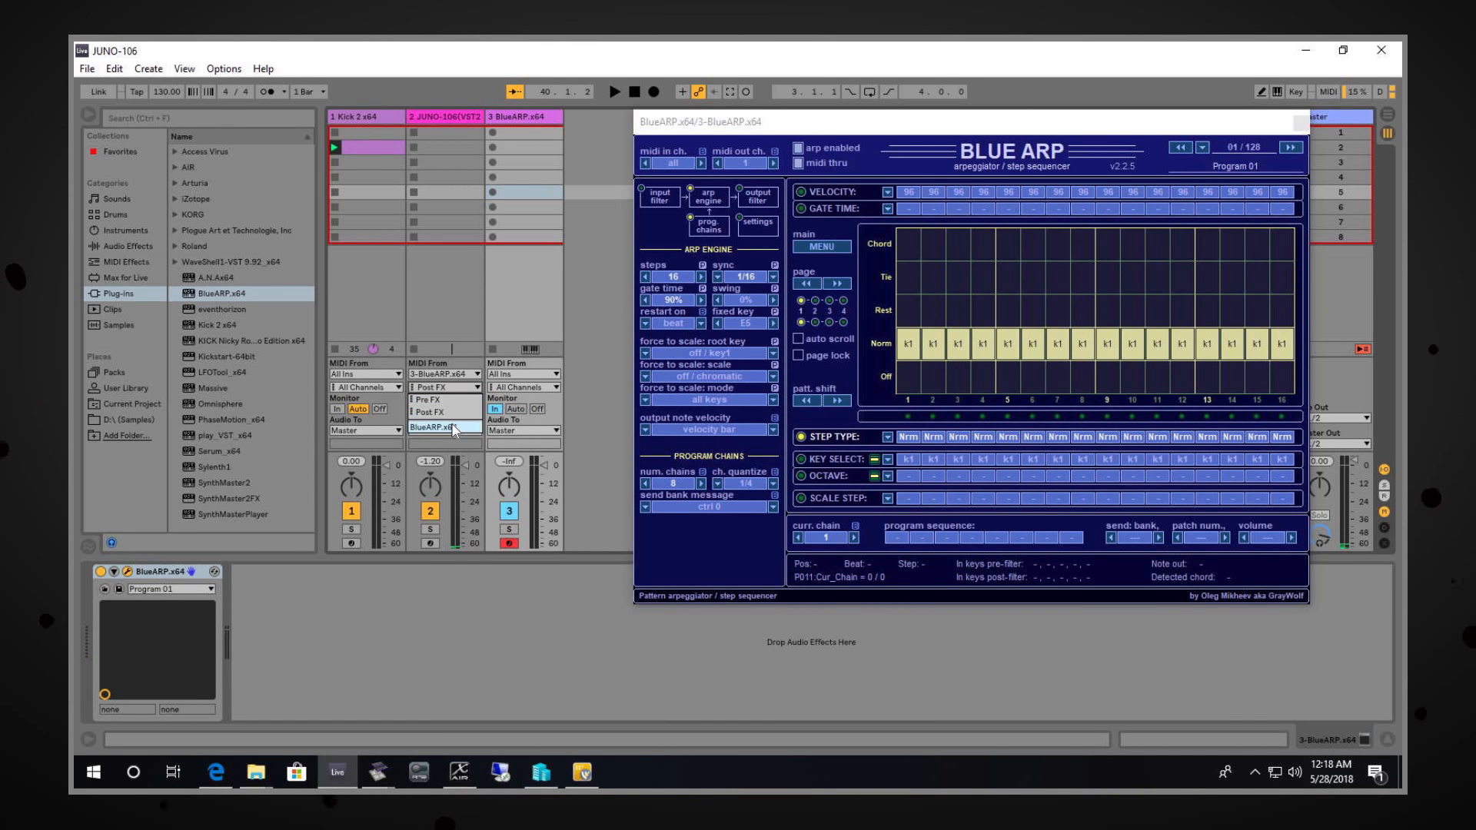
{"action": "left_click", "coordinate": [442, 427]}
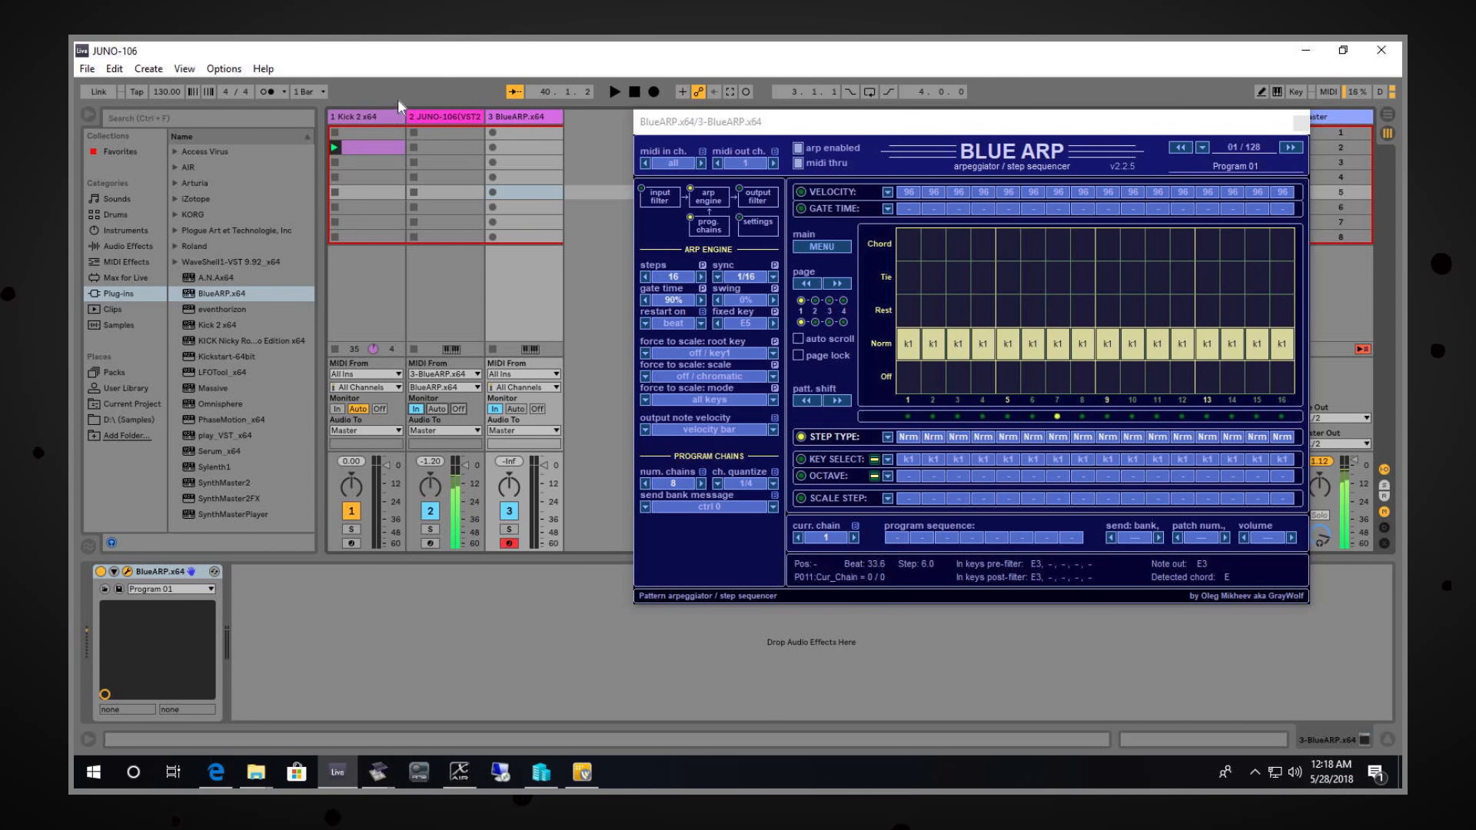
Step: Open the JUNO-106 synth and adjust its VCF frequency, resonance and modulation sliders and the ENV-1 envelope, with the VCF frequency at 255
{"action": "left_click", "coordinate": [439, 117]}
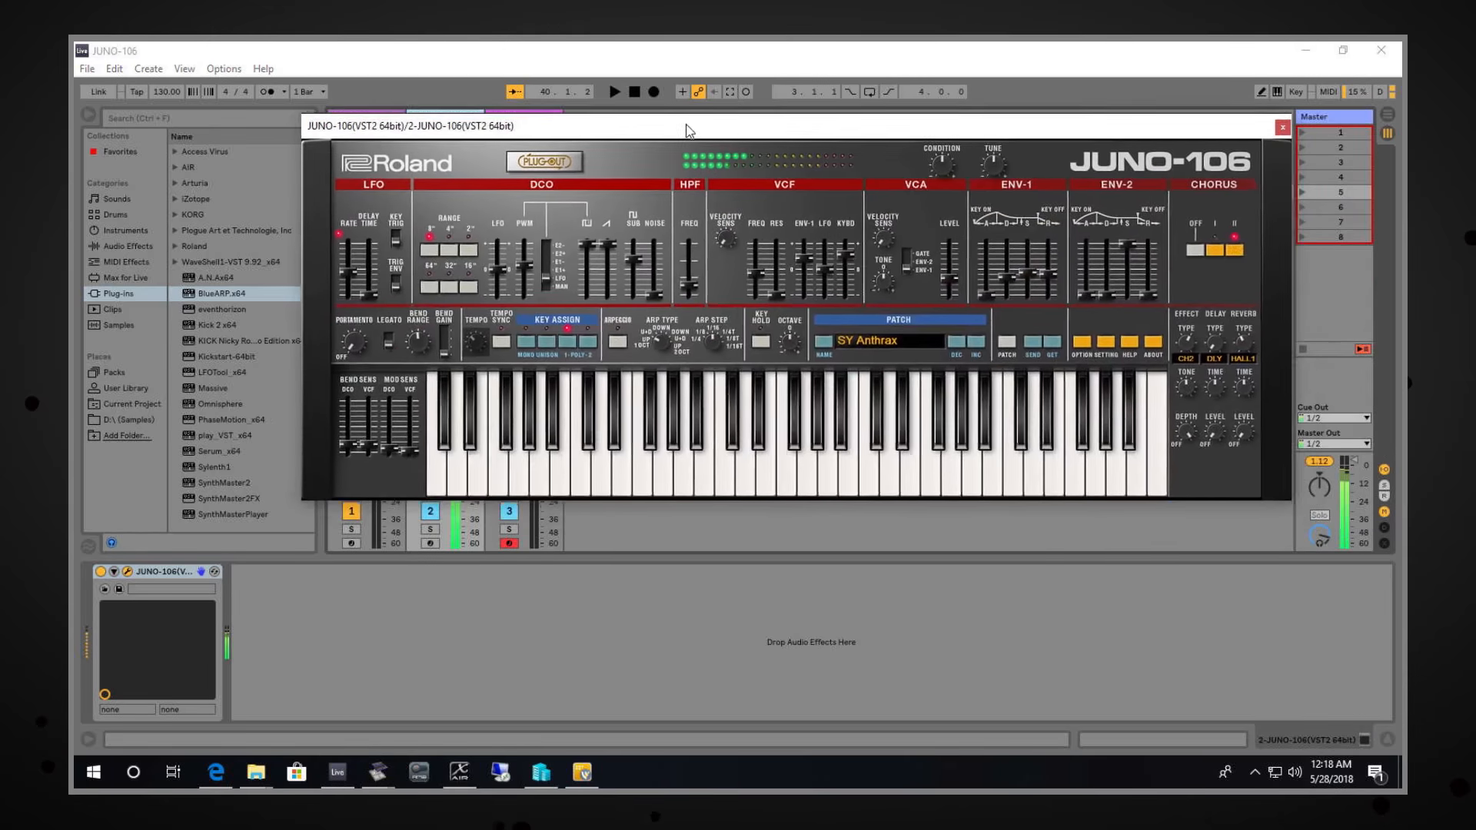
{"action": "left_click_drag", "start_coordinate": [686, 128], "coordinate": [665, 183]}
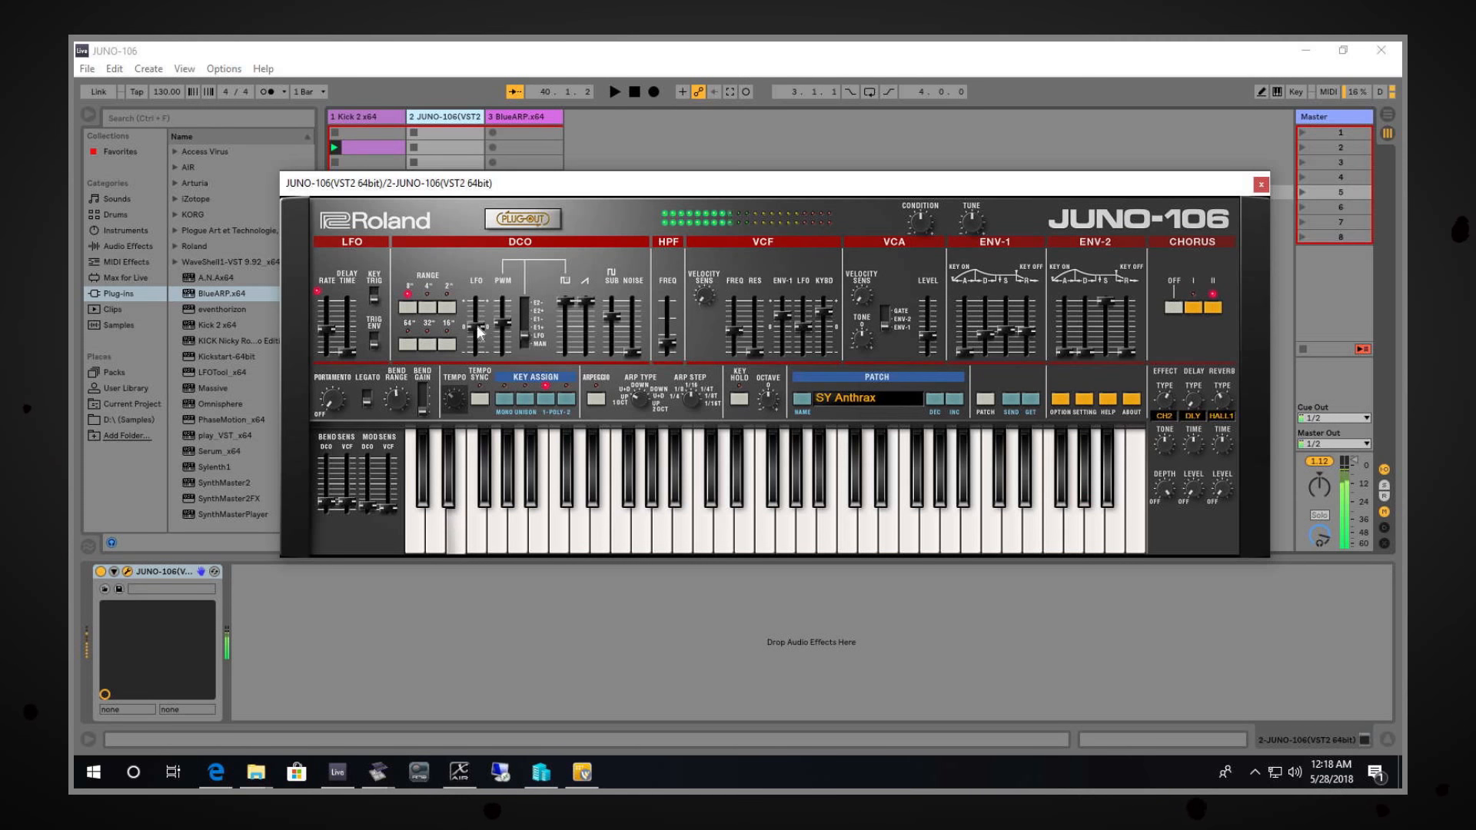
{"action": "mouse_move", "coordinate": [735, 331]}
{"action": "left_mouse_down"}
{"action": "mouse_move", "coordinate": [740, 349]}
{"action": "mouse_move", "coordinate": [808, 346]}
{"action": "mouse_move", "coordinate": [801, 312]}
{"action": "mouse_move", "coordinate": [788, 352]}
{"action": "mouse_move", "coordinate": [791, 315]}
{"action": "mouse_move", "coordinate": [805, 347]}
{"action": "mouse_move", "coordinate": [829, 342]}
{"action": "mouse_move", "coordinate": [792, 352]}
{"action": "mouse_move", "coordinate": [783, 329]}
{"action": "mouse_move", "coordinate": [786, 346]}
{"action": "mouse_move", "coordinate": [731, 307]}
{"action": "left_mouse_up"}
{"action": "mouse_move", "coordinate": [801, 342]}
{"action": "left_mouse_down"}
{"action": "mouse_move", "coordinate": [801, 304]}
{"action": "mouse_move", "coordinate": [788, 341]}
{"action": "left_mouse_up"}
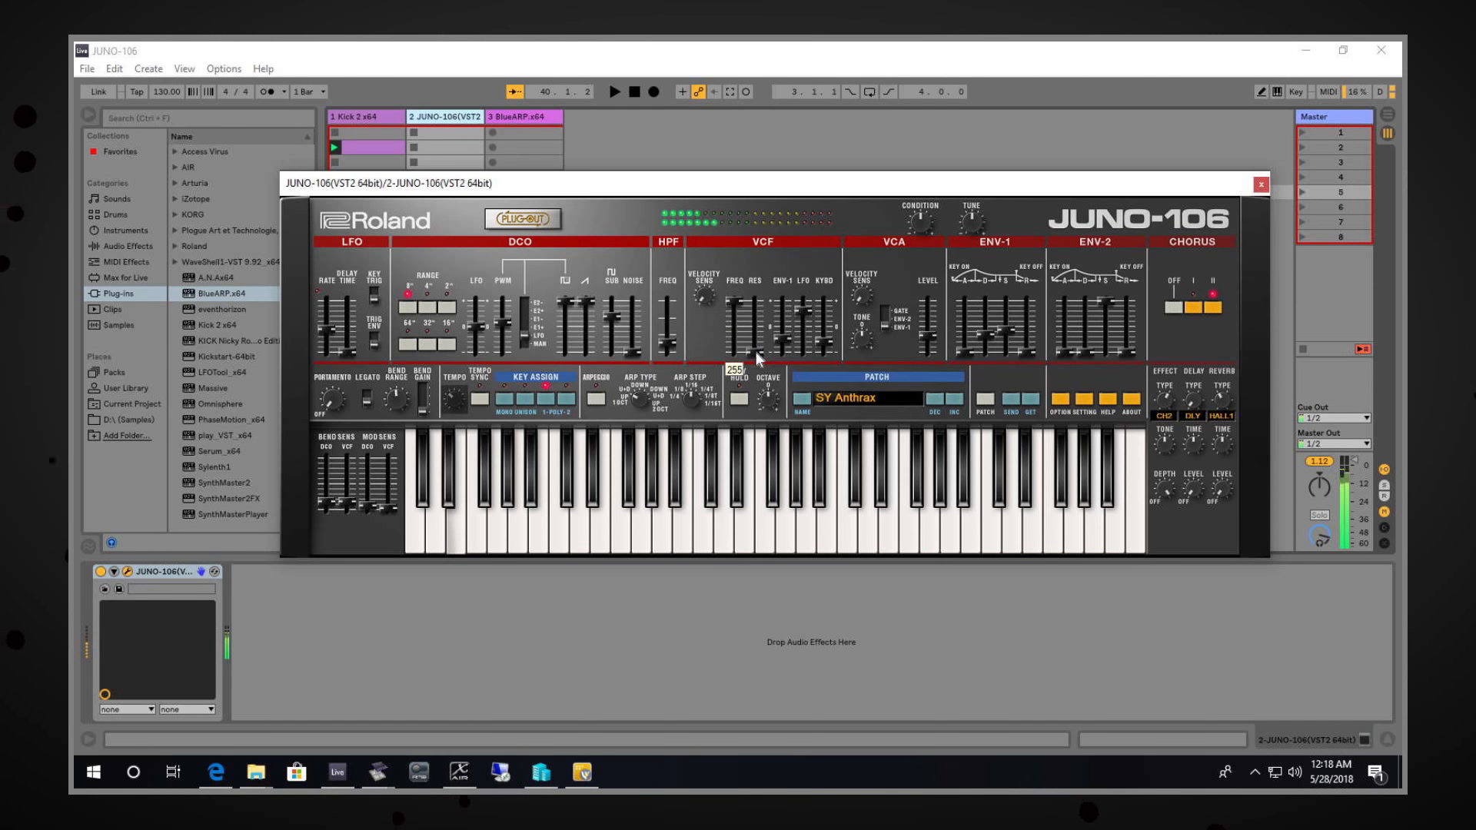
{"action": "left_click_drag", "start_coordinate": [754, 351], "coordinate": [801, 360]}
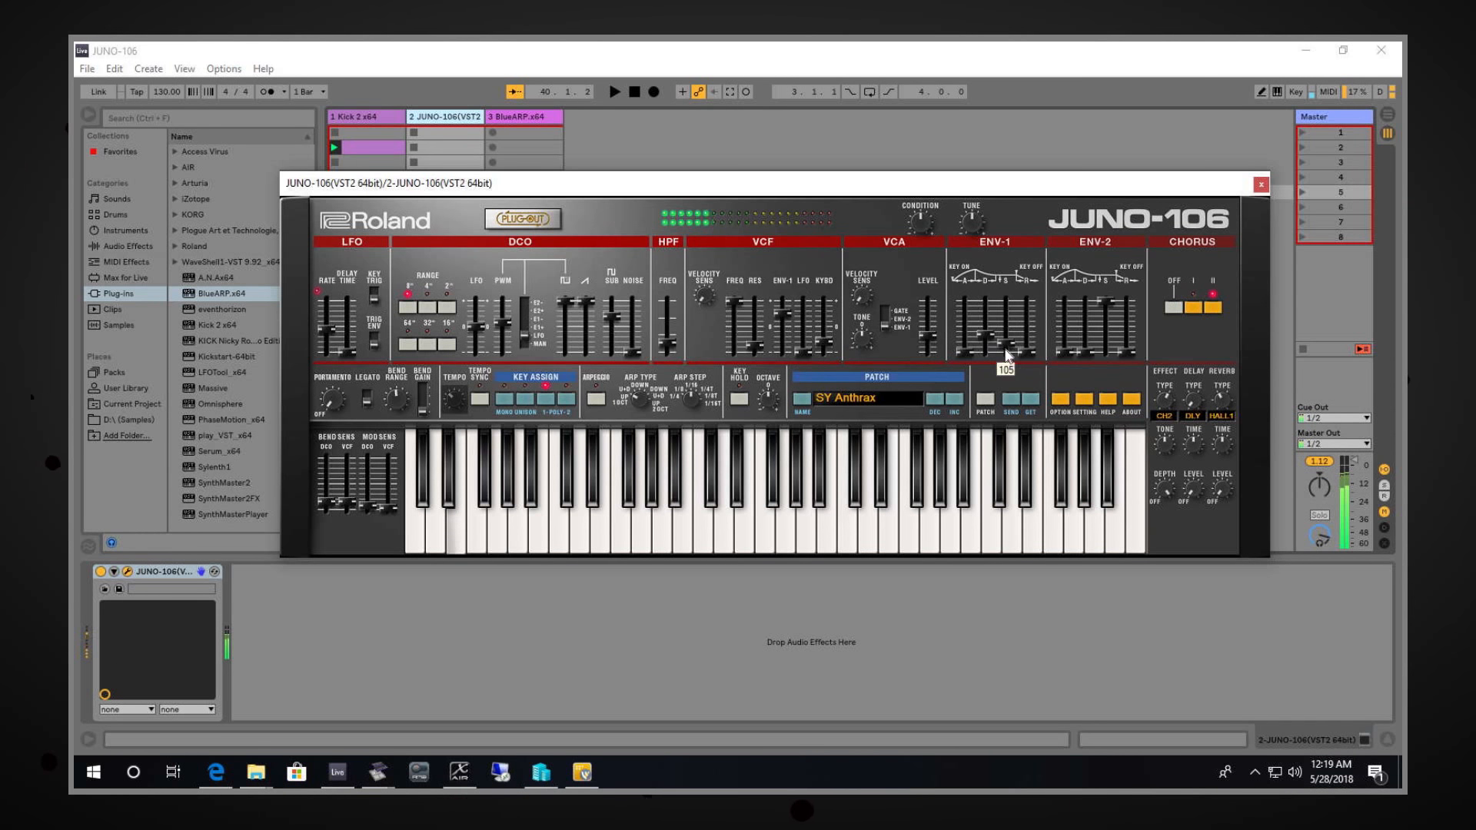
{"action": "left_click_drag", "start_coordinate": [1007, 354], "coordinate": [985, 336]}
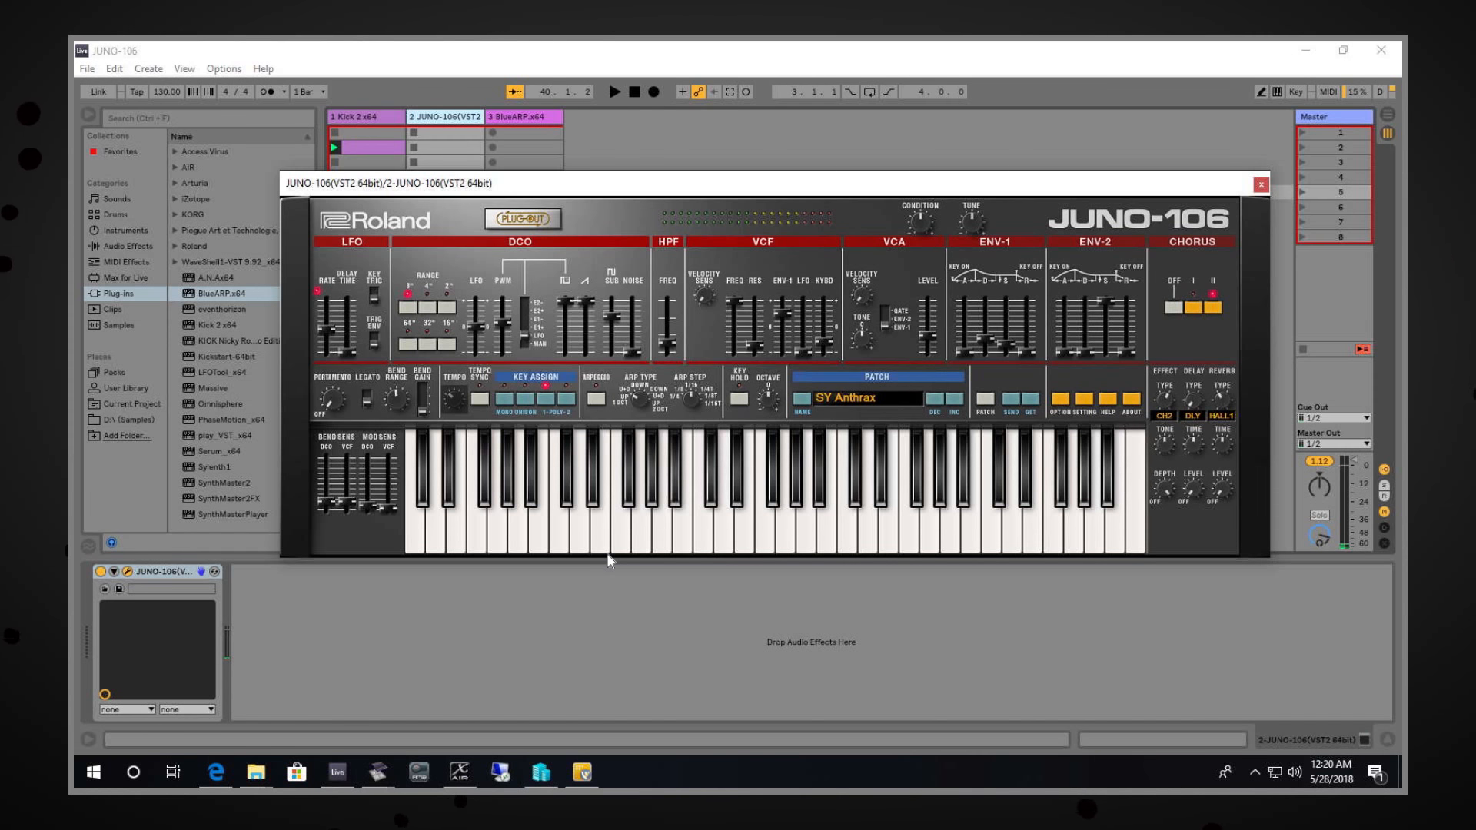
Step: Lower the JUNO-106's VCF frequency and set the DCO pulse width modulation to 74
{"action": "left_click", "coordinate": [841, 606]}
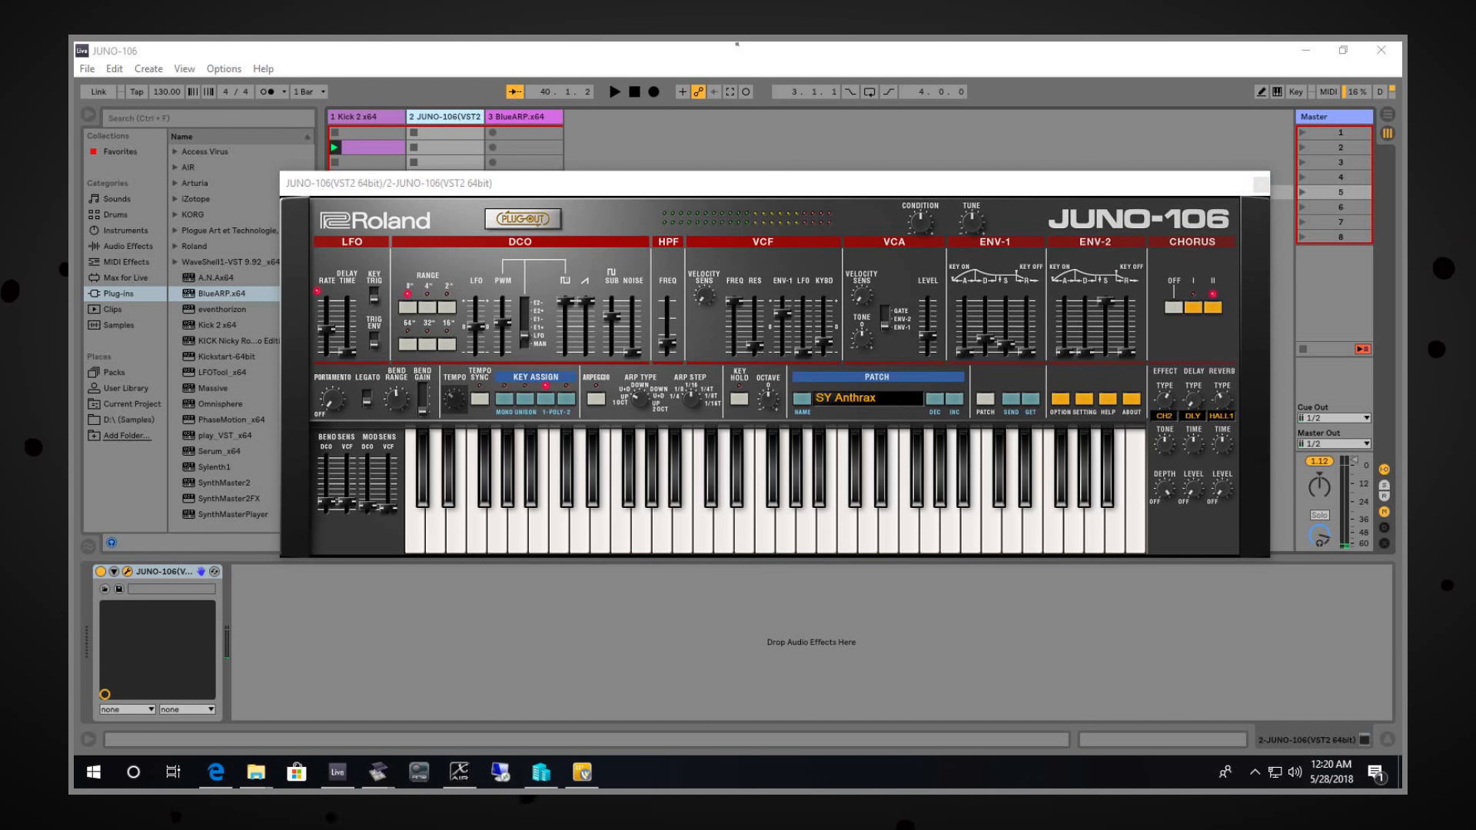
{"action": "left_click", "coordinate": [759, 539]}
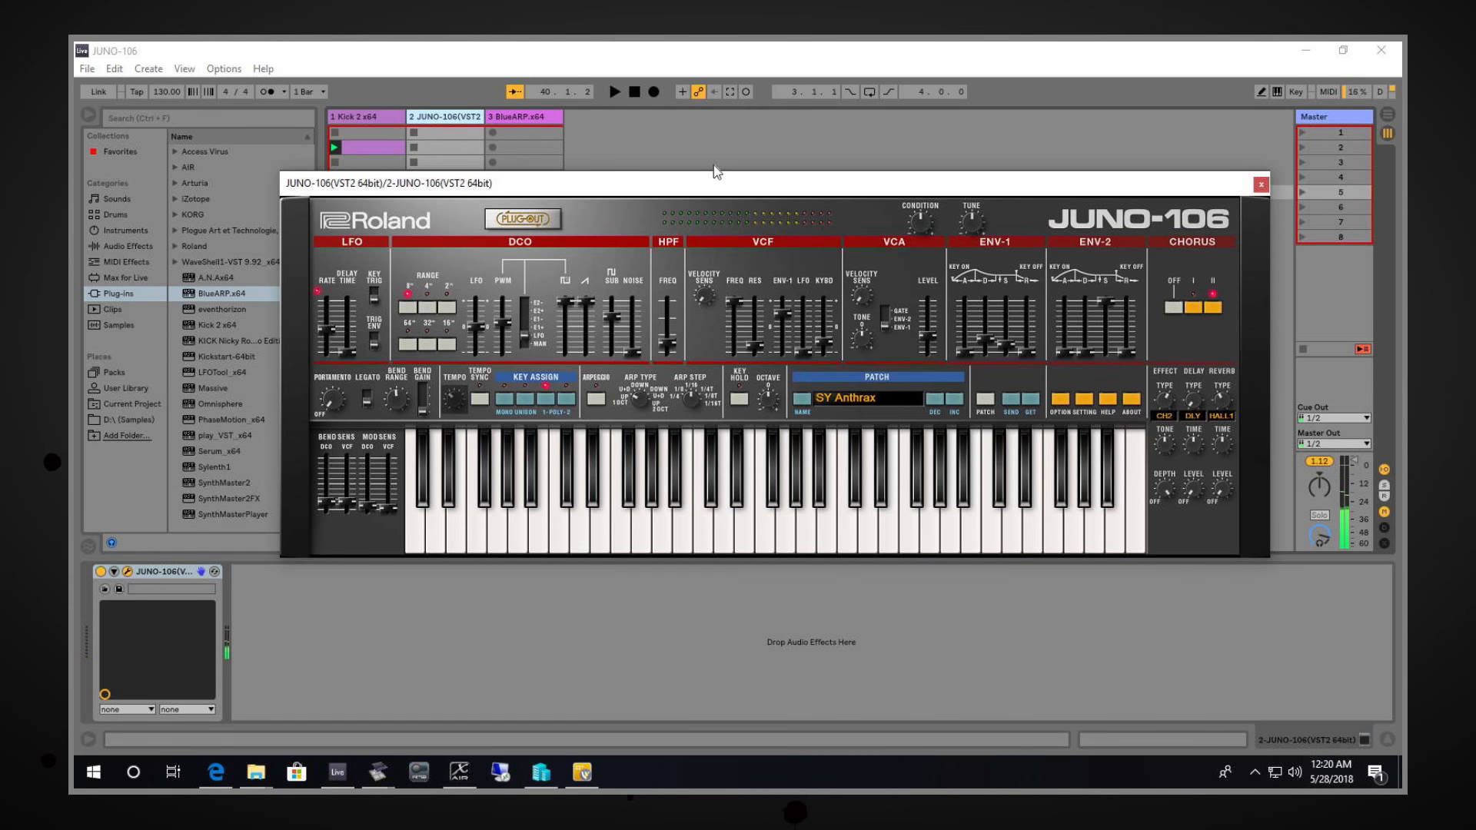
{"action": "left_click_drag", "start_coordinate": [696, 185], "coordinate": [655, 204]}
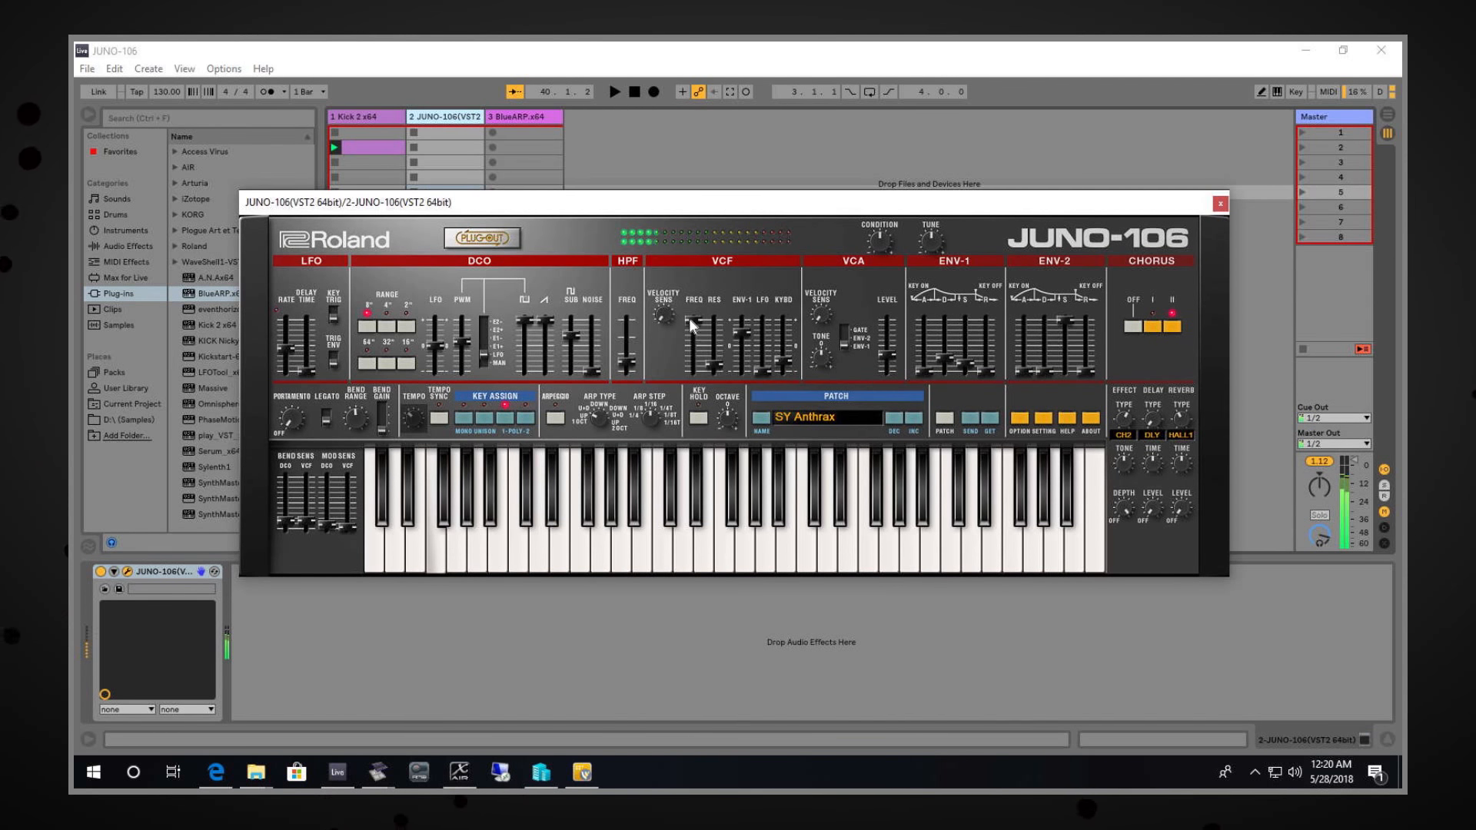
{"action": "left_click_drag", "start_coordinate": [689, 318], "coordinate": [769, 367]}
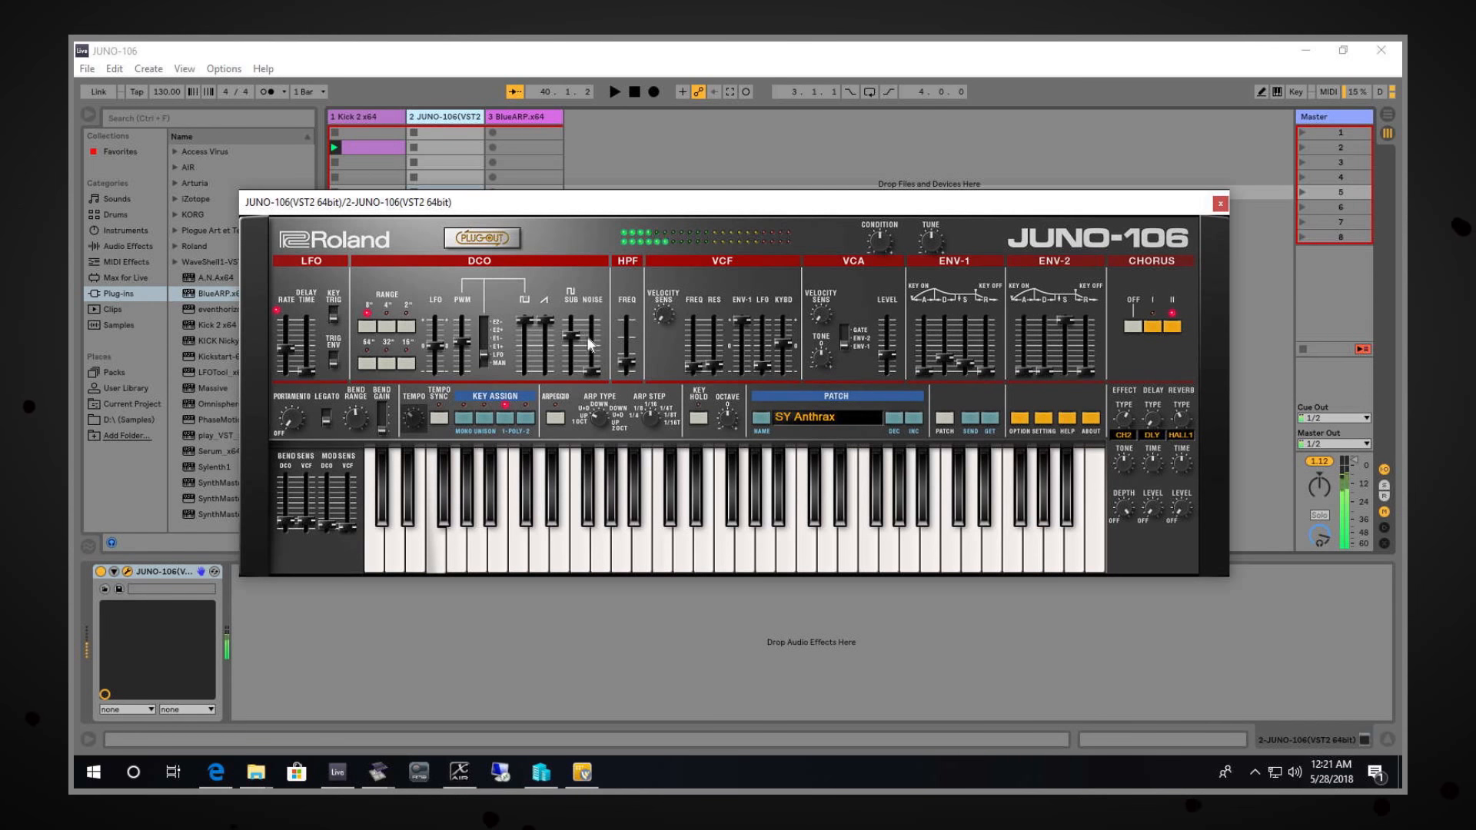
{"action": "mouse_move", "coordinate": [461, 340]}
{"action": "left_mouse_down"}
{"action": "mouse_move", "coordinate": [464, 310]}
{"action": "mouse_move", "coordinate": [472, 357]}
{"action": "left_mouse_up"}
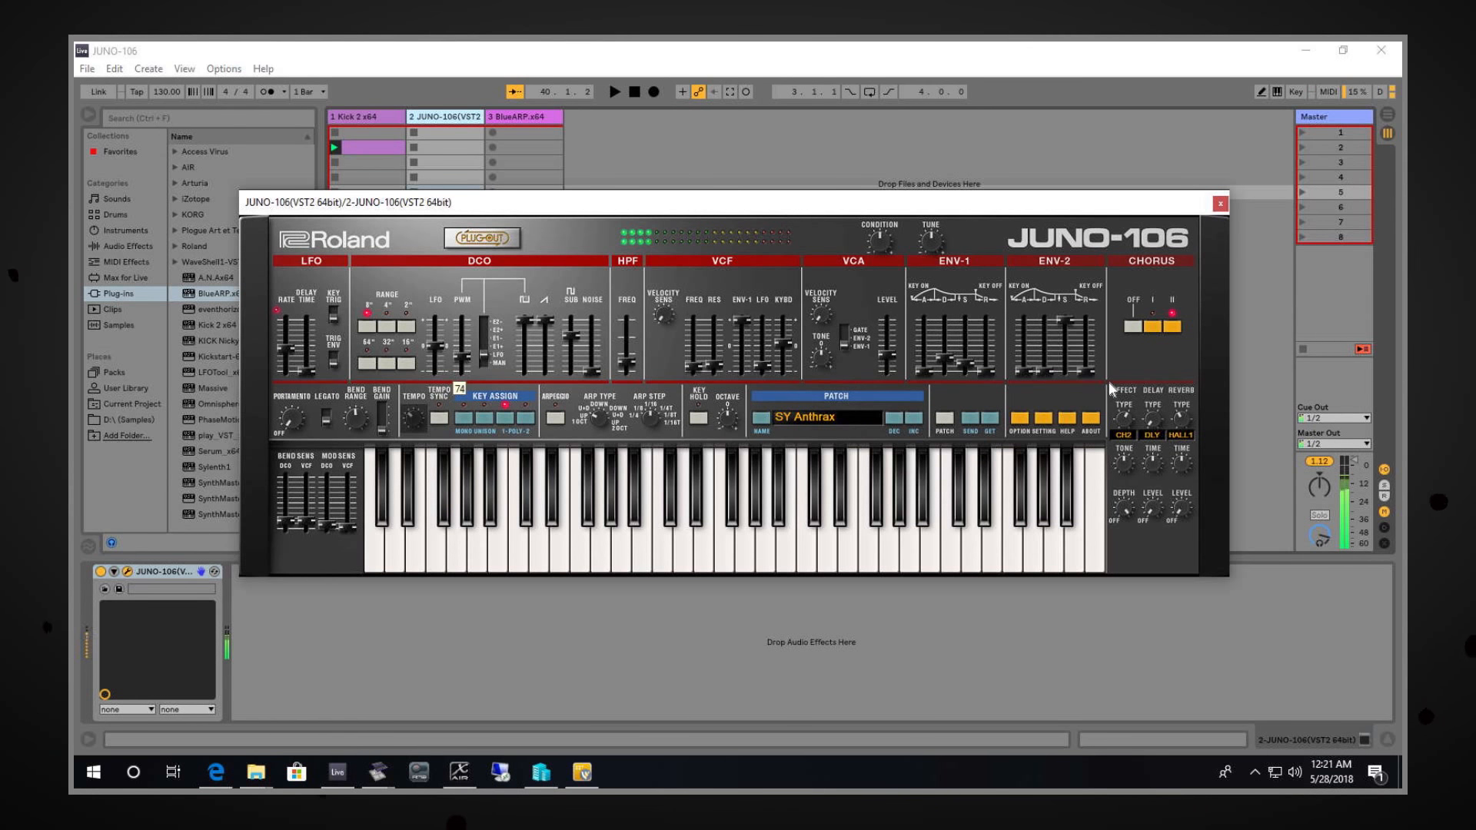
Step: Set the JUNO-106's ENV-2 release to 105 and ENV-1 sustain to 28, and readjust the VCF frequency and resonance
{"action": "left_click_drag", "start_coordinate": [1049, 371], "coordinate": [1092, 347]}
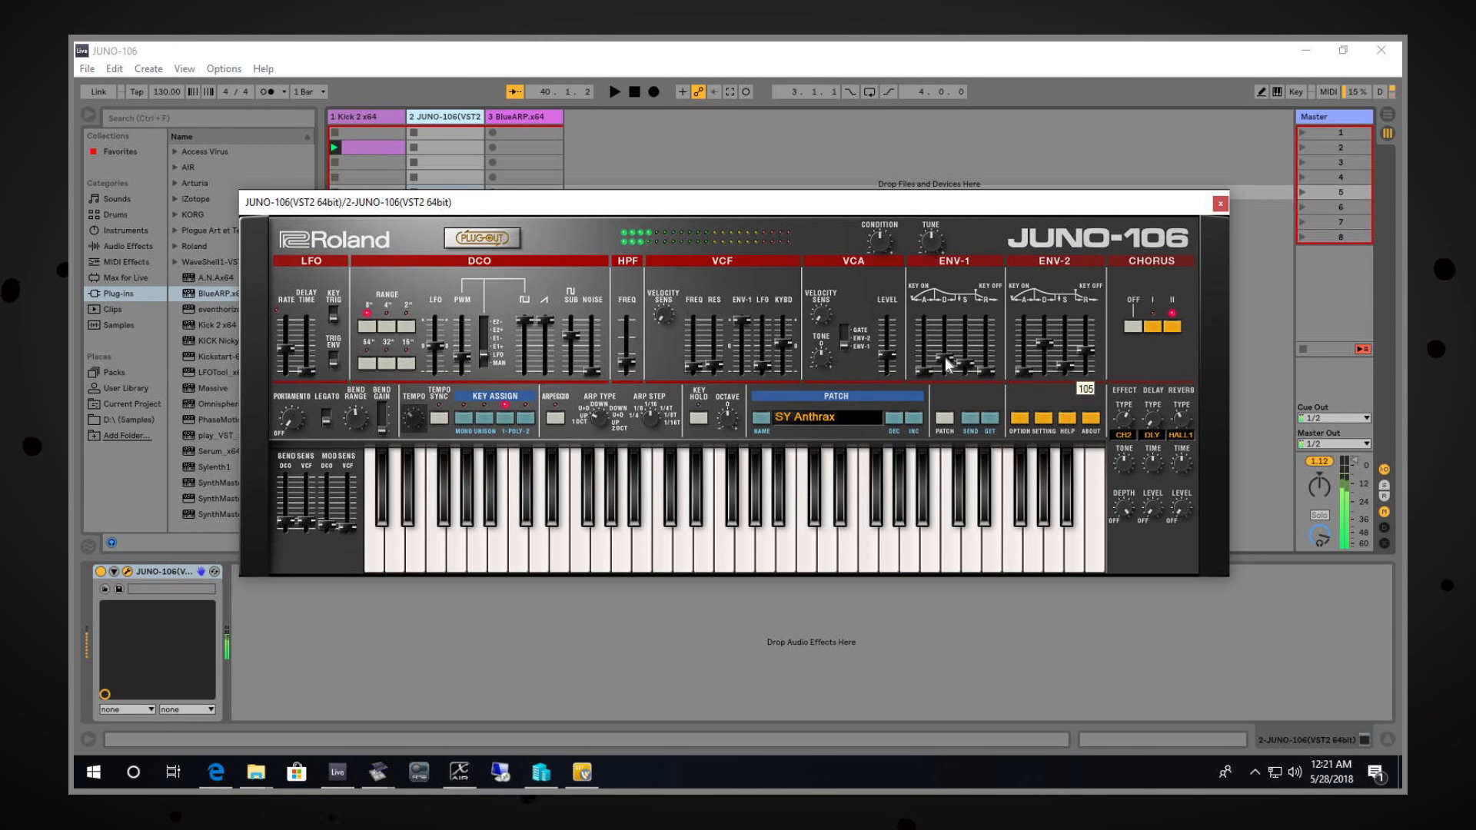
{"action": "mouse_move", "coordinate": [944, 356]}
{"action": "left_mouse_down"}
{"action": "mouse_move", "coordinate": [967, 372]}
{"action": "mouse_move", "coordinate": [965, 343]}
{"action": "mouse_move", "coordinate": [967, 369]}
{"action": "left_mouse_up"}
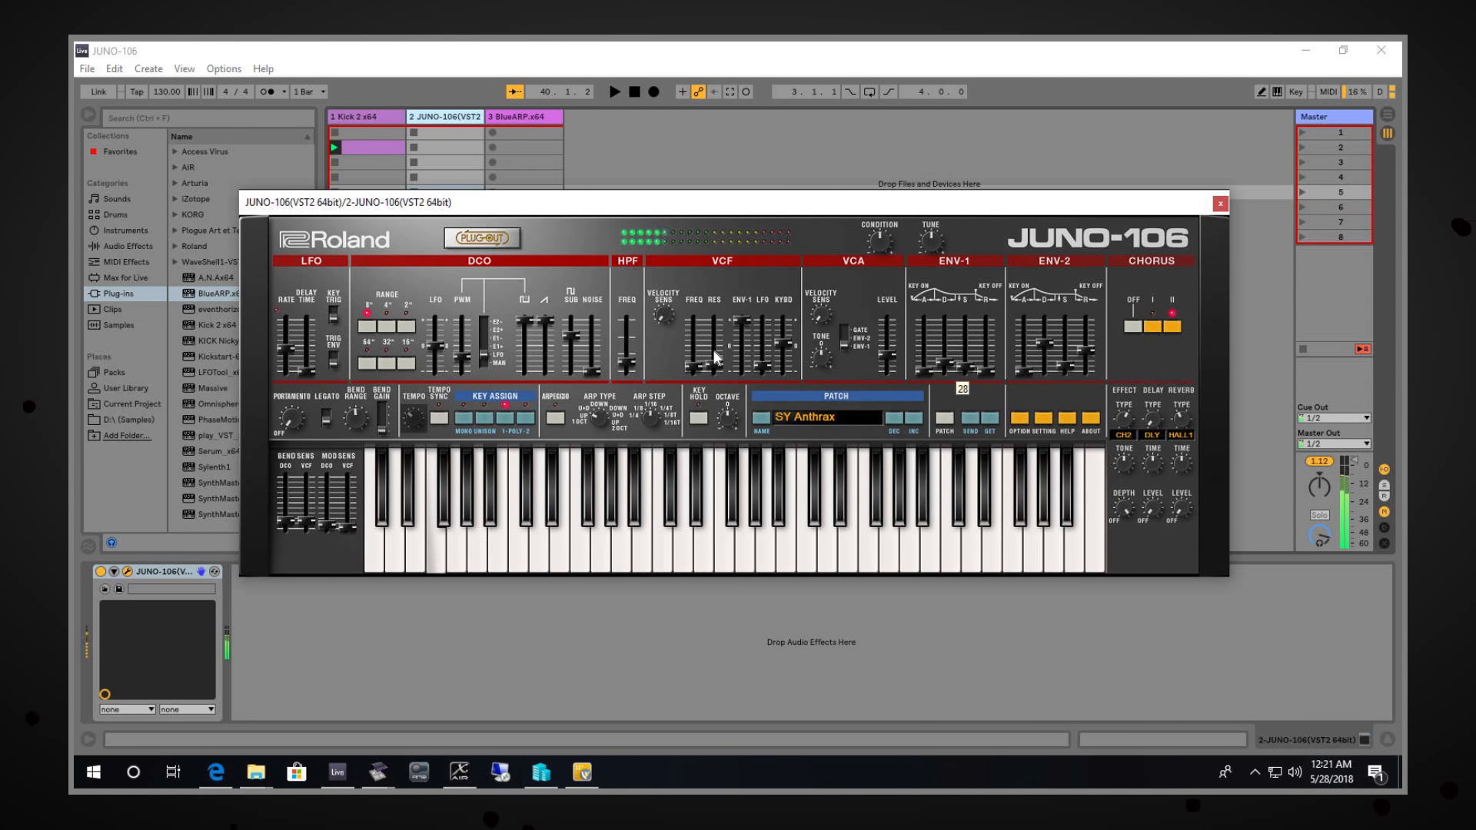
{"action": "mouse_move", "coordinate": [689, 357]}
{"action": "left_mouse_down"}
{"action": "mouse_move", "coordinate": [706, 343]}
{"action": "mouse_move", "coordinate": [709, 375]}
{"action": "left_mouse_up"}
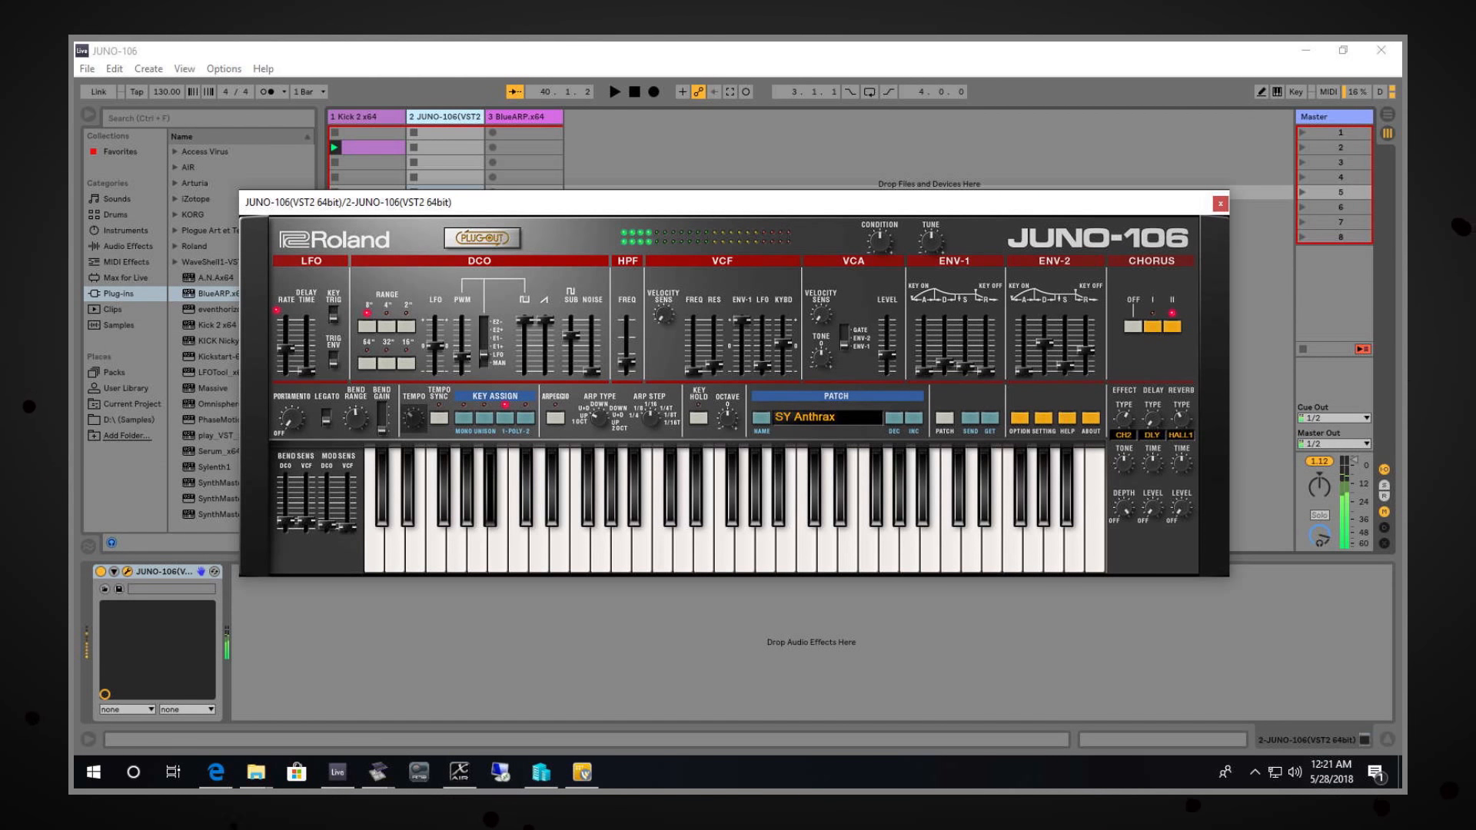
{"action": "key", "text": "alt+Tab"}
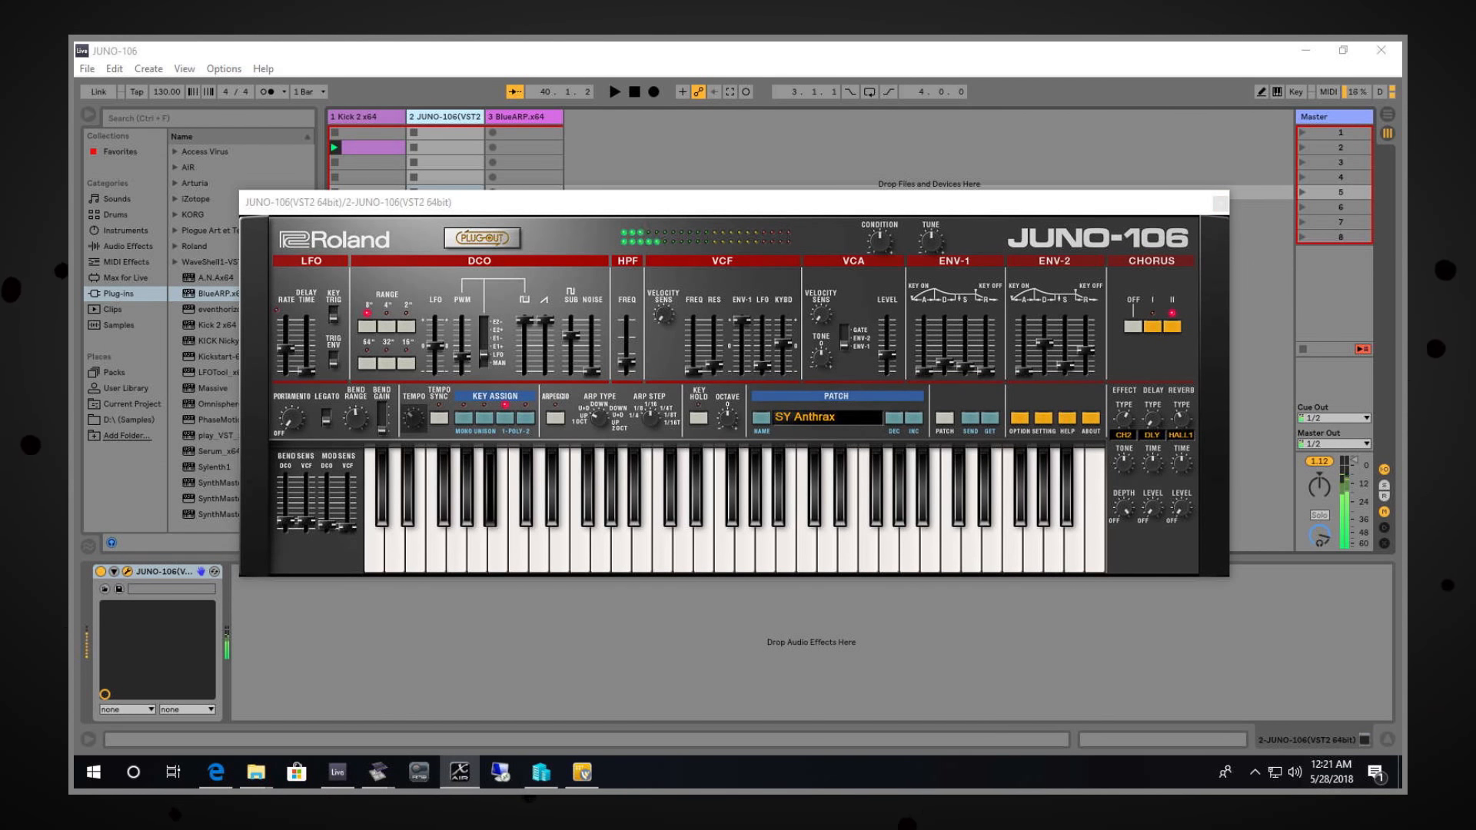
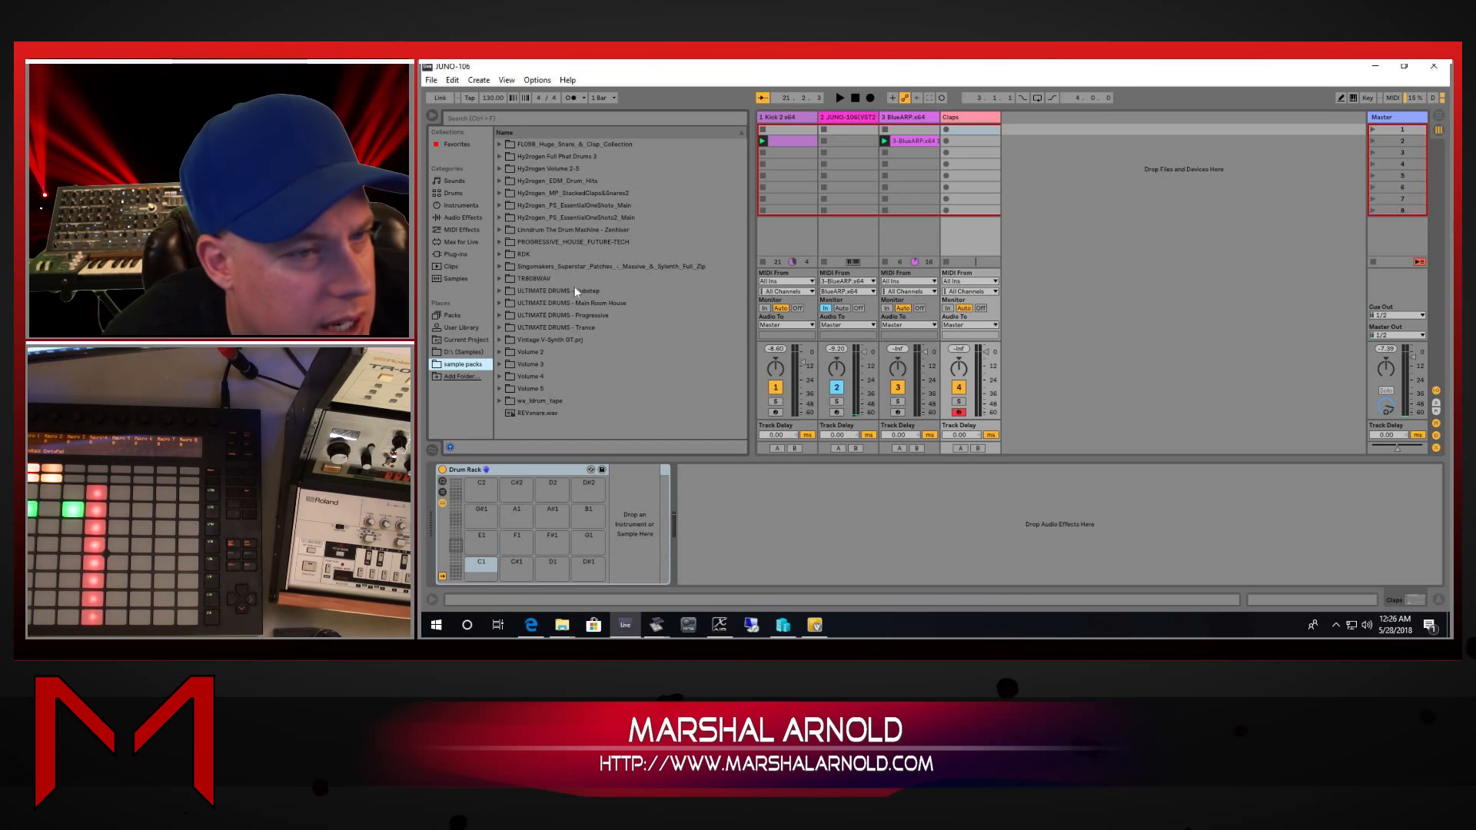
Step: Expand the Hy2rogen_EDM_Drum_Hits sample pack down to the Claps & Snares folder inside HE Drum Hits
{"action": "left_click", "coordinate": [499, 180]}
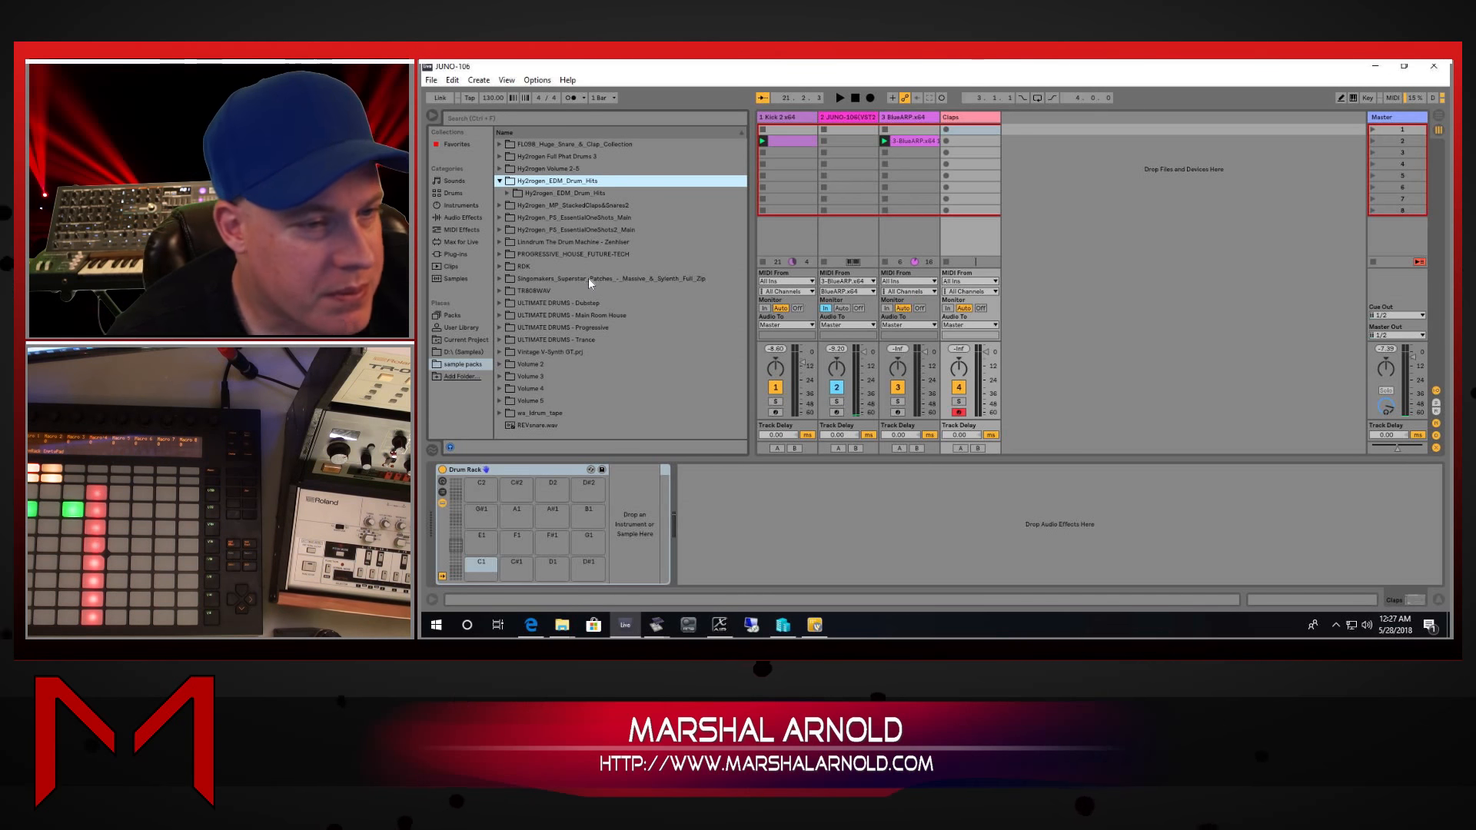
{"action": "left_click", "coordinate": [508, 195]}
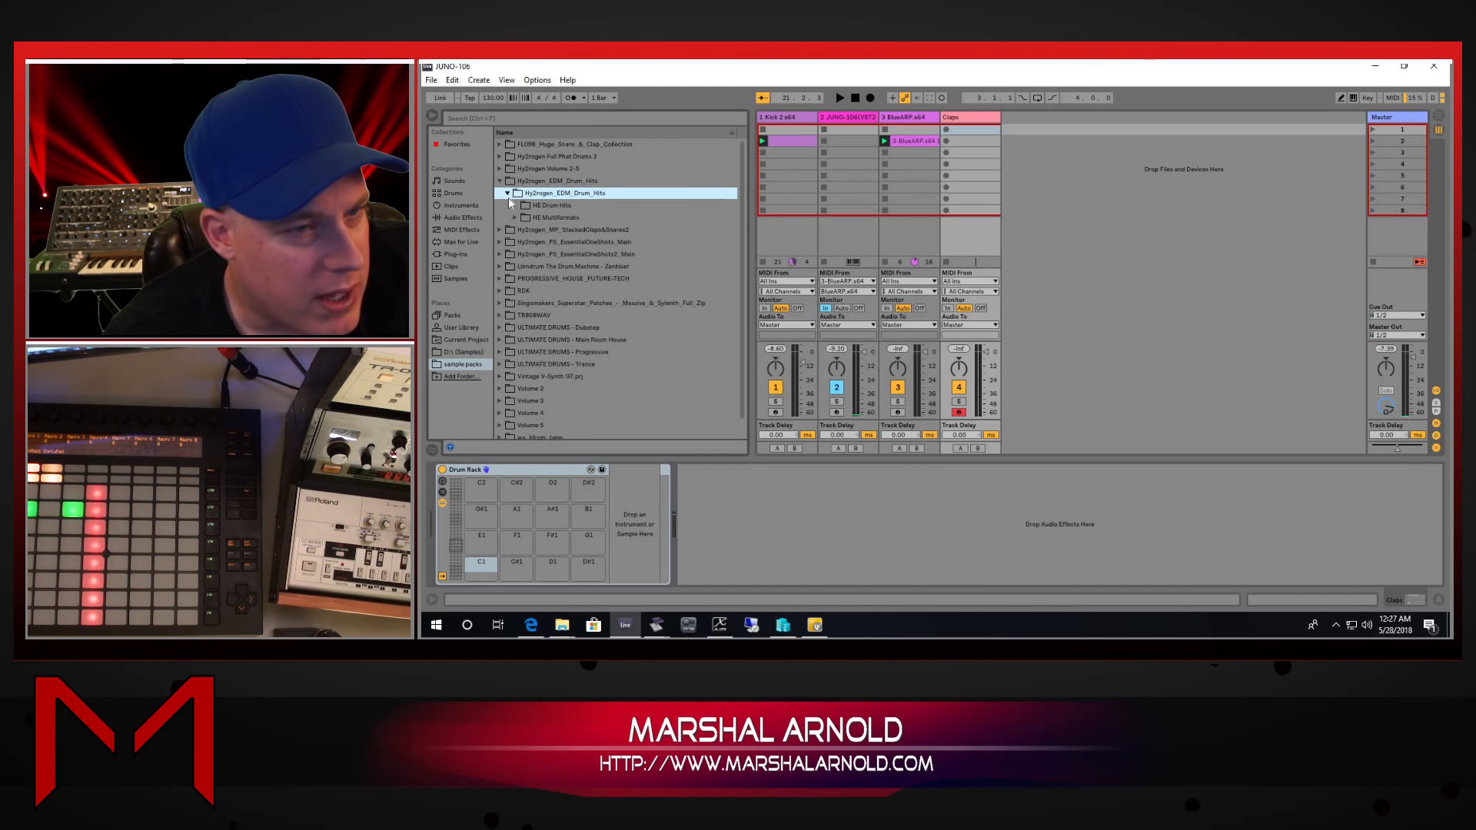
{"action": "left_click", "coordinate": [515, 206]}
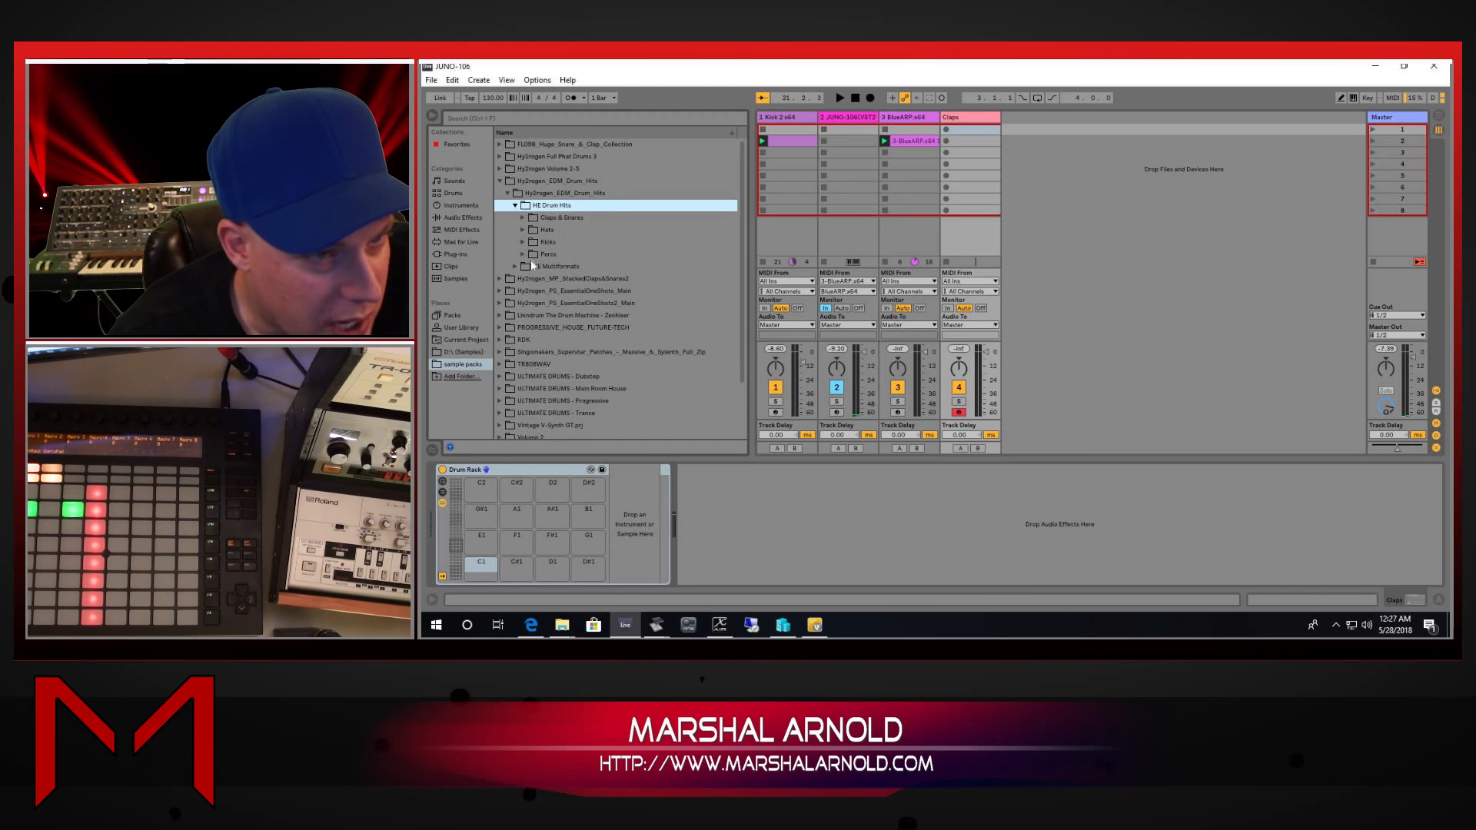
{"action": "left_click", "coordinate": [521, 217]}
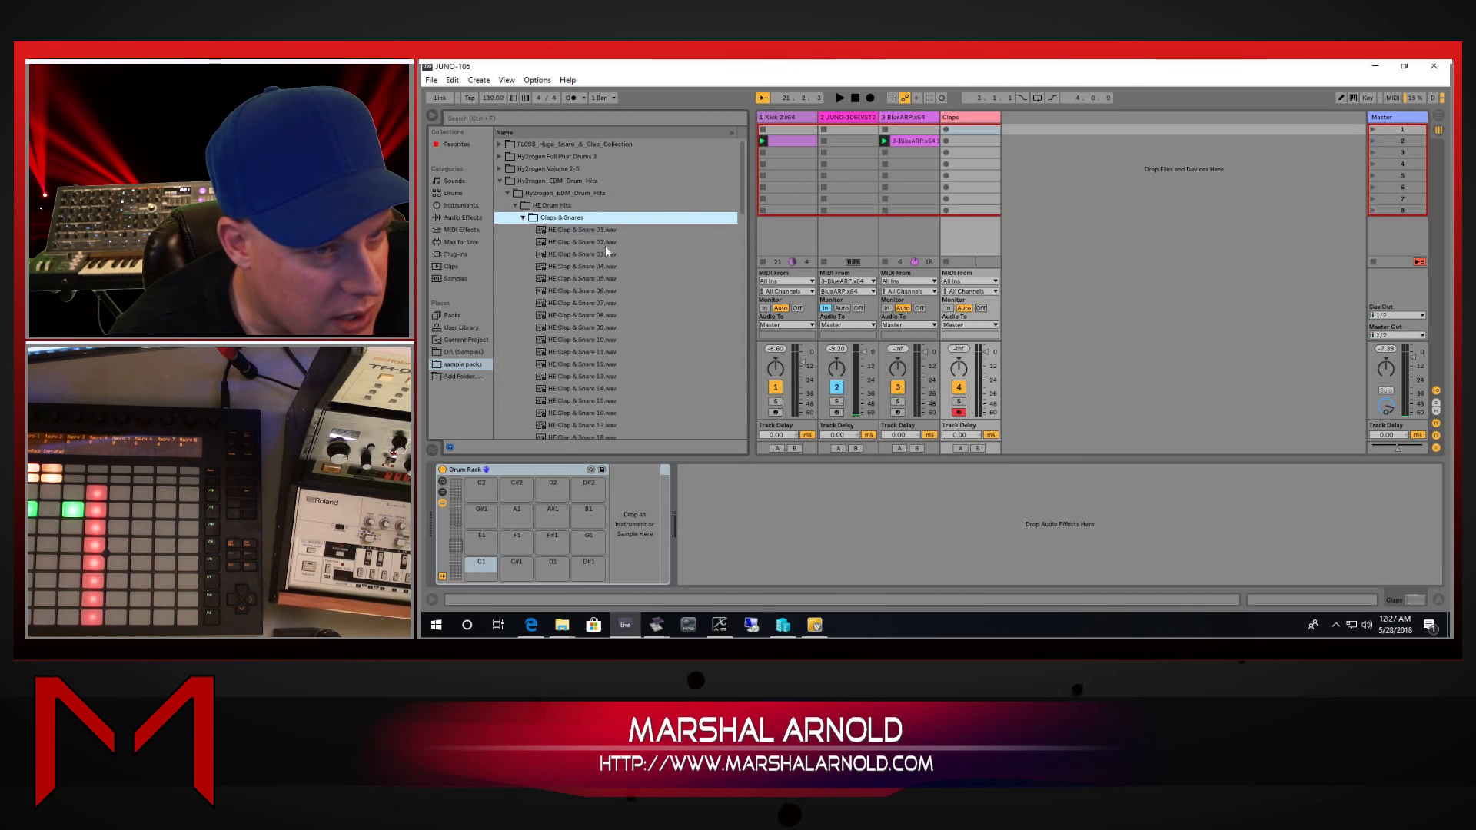
Step: Audition the HE Clap & Snare samples in the Claps & Snares folder, from number 11 up to 46
{"action": "left_click", "coordinate": [613, 354]}
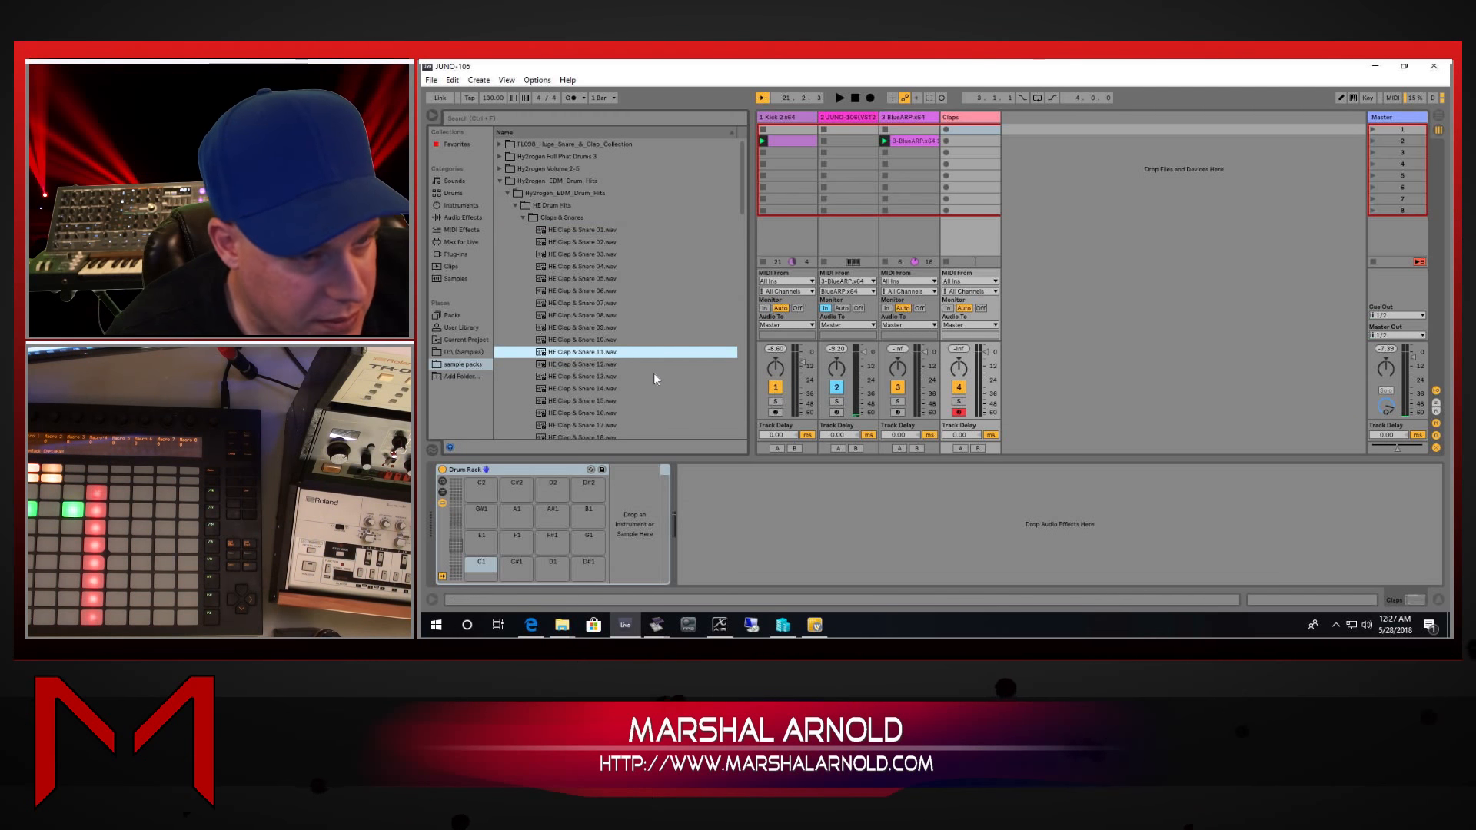
{"action": "left_click", "coordinate": [604, 401]}
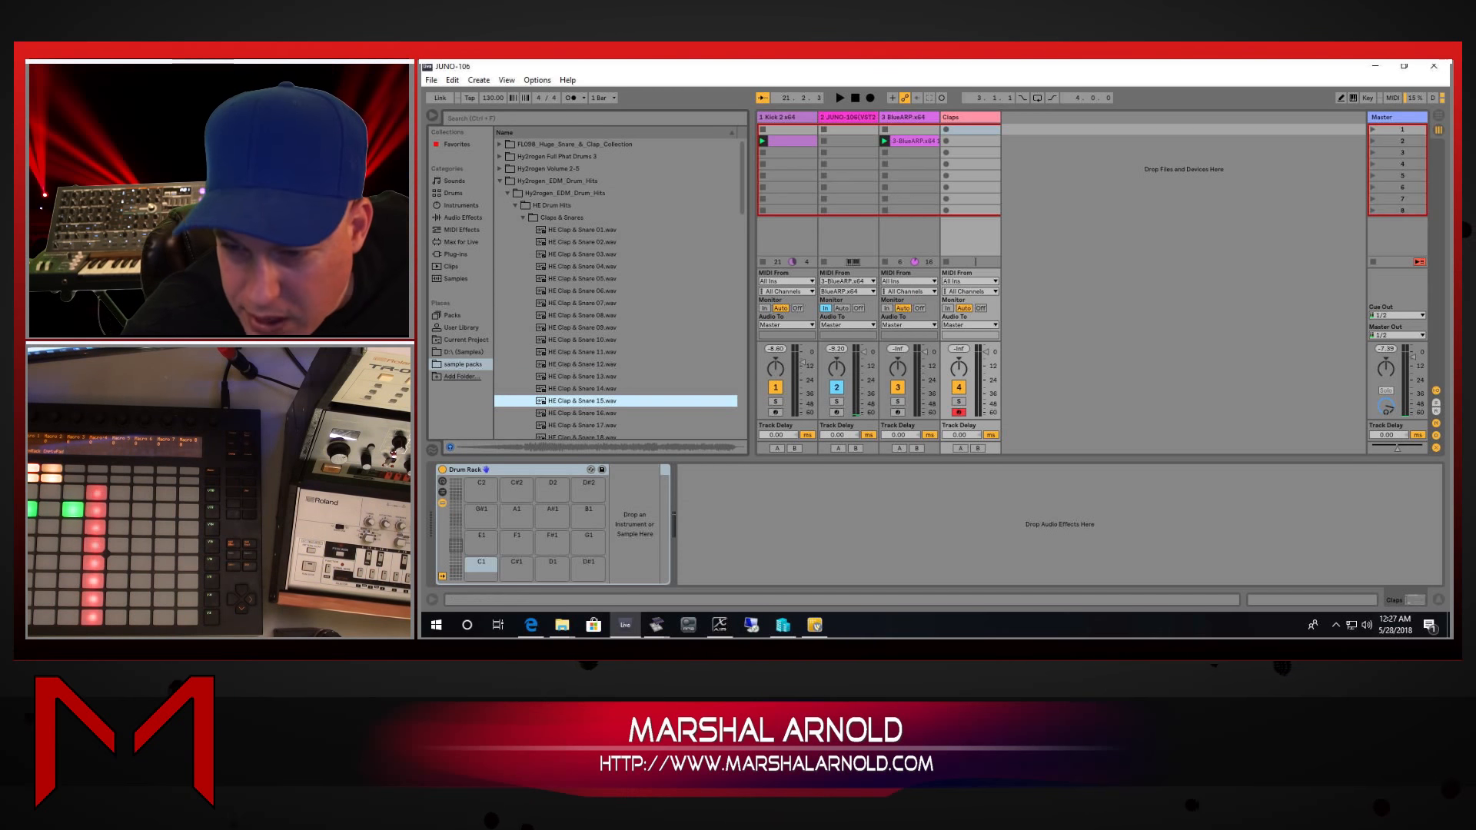
{"action": "key", "text": "alt+Tab"}
{"action": "left_click", "coordinate": [580, 413]}
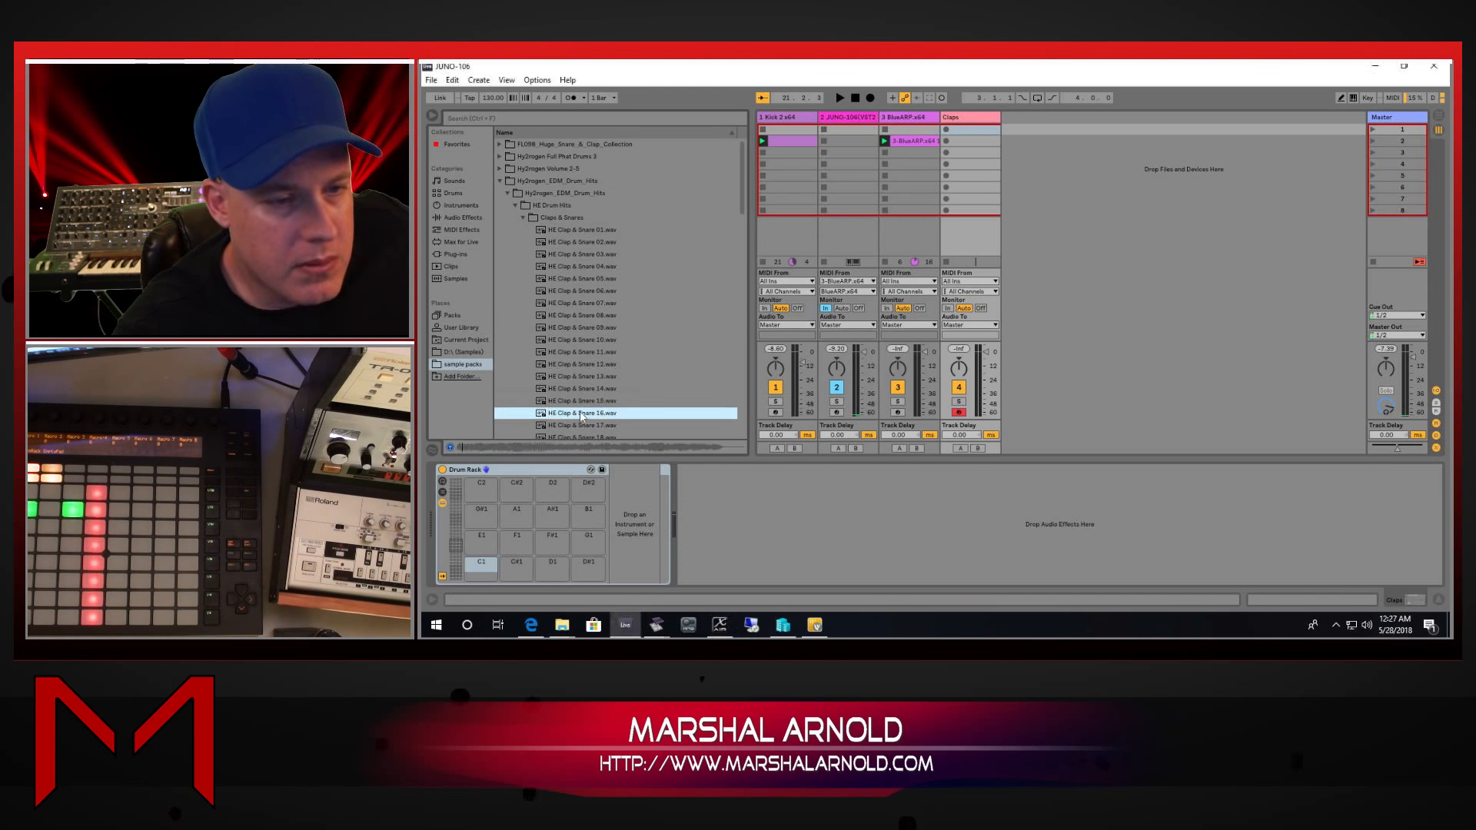
{"action": "scroll", "coordinate": [579, 399], "scroll_direction": "down", "scroll_amount": 6}
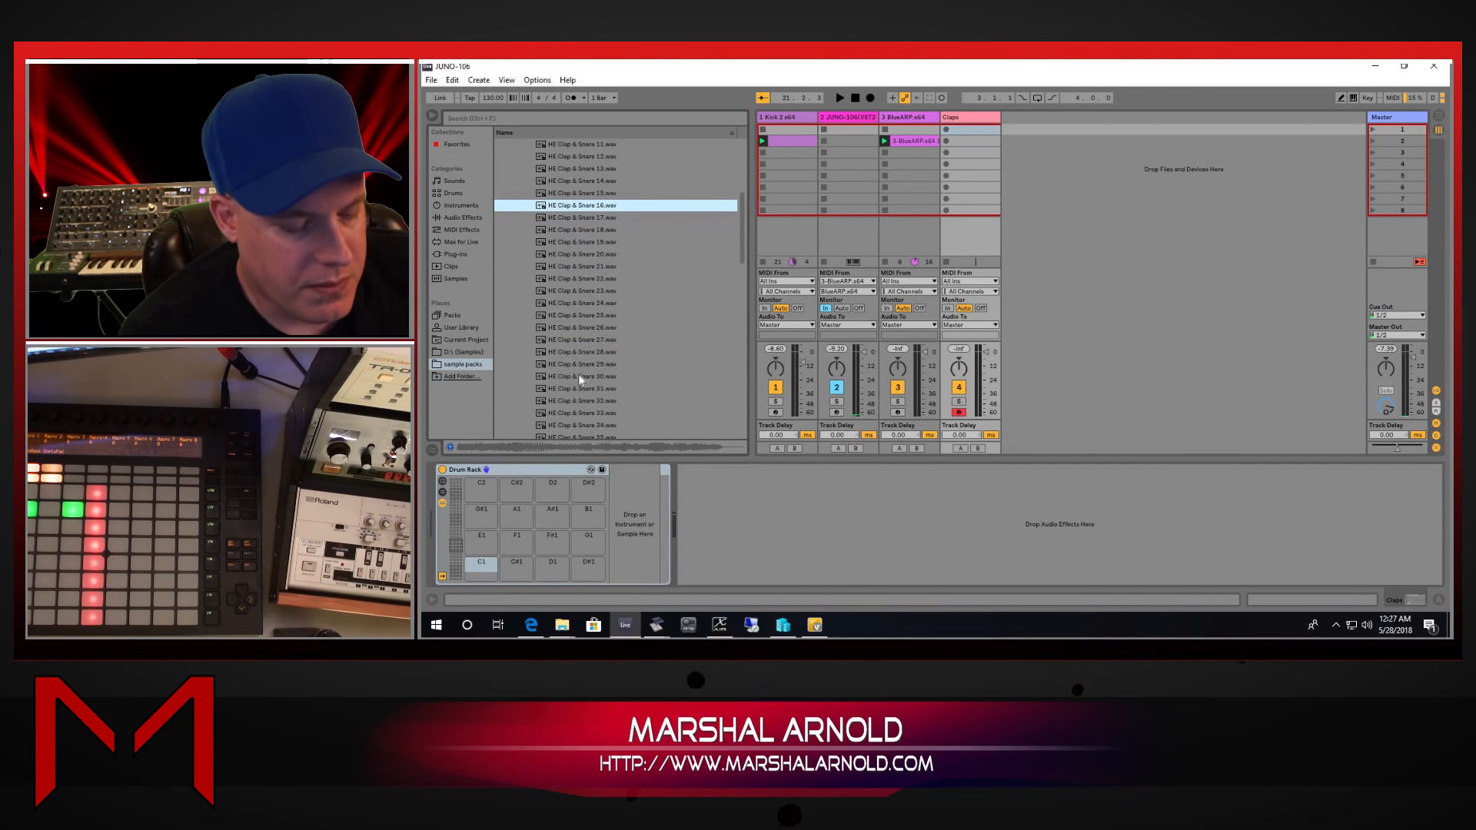
{"action": "left_click", "coordinate": [567, 390]}
{"action": "key", "text": "Down"}
{"action": "key", "text": "Down"}
{"action": "key", "text": "Down"}
{"action": "key", "text": "Down"}
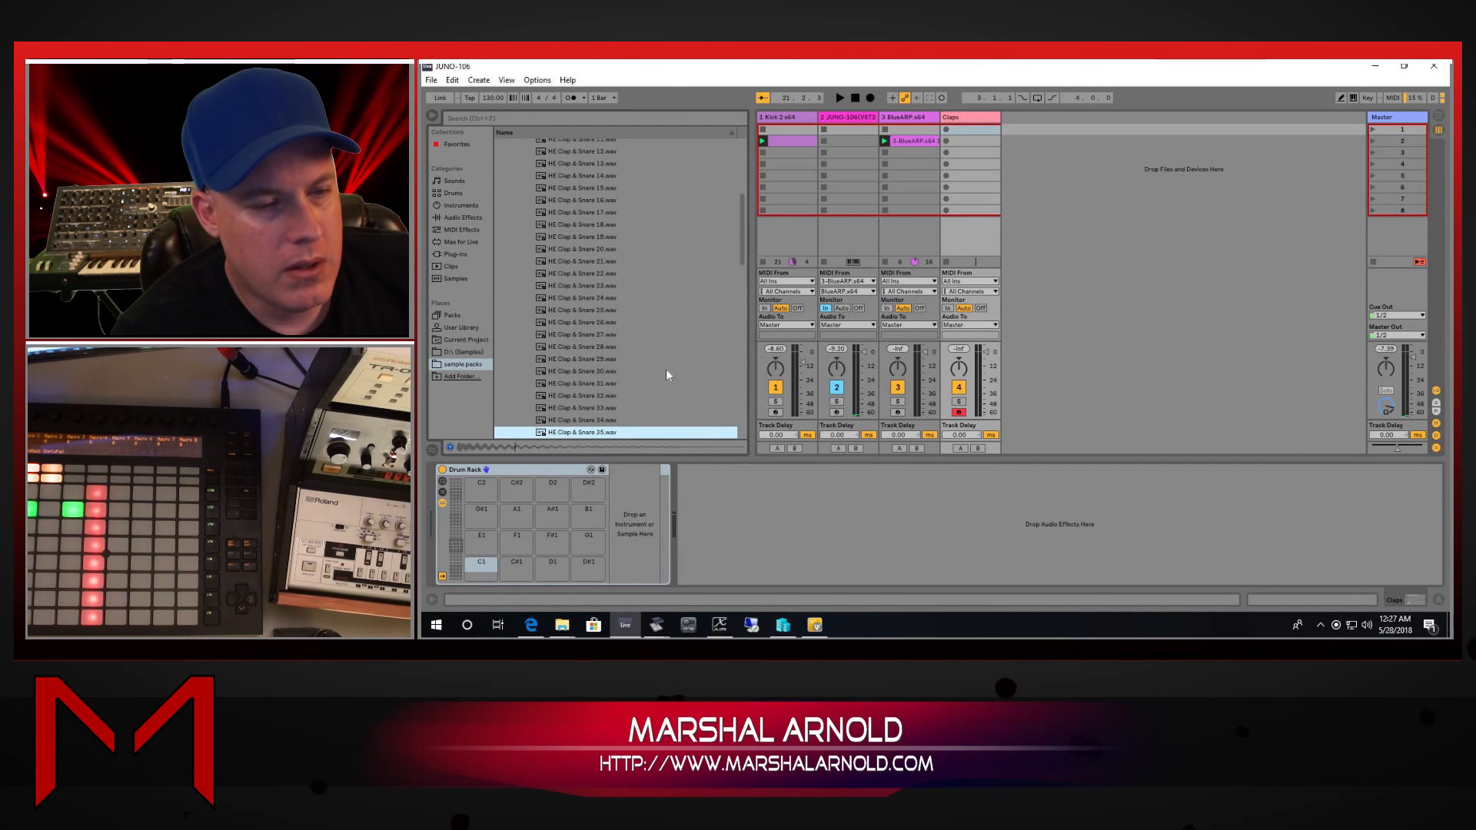
{"action": "key", "text": "Down"}
{"action": "key", "text": "Down"}
{"action": "key", "text": "Down"}
{"action": "key", "text": "Down"}
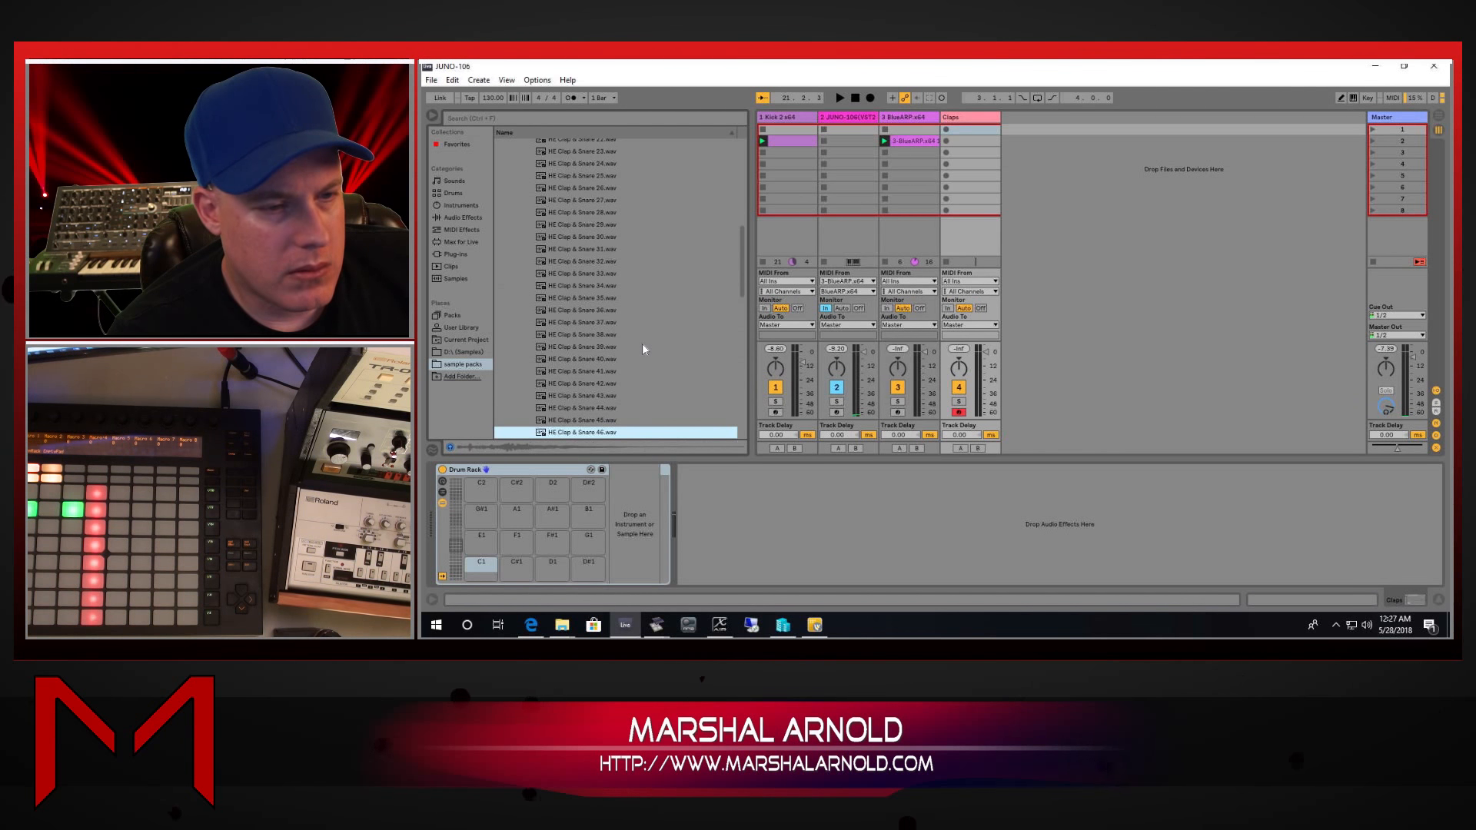
Step: Choose HE Clap & Snare 42.wav and load it onto the G#-1 pad of the Claps track's Drum Rack
{"action": "key", "text": "Up"}
{"action": "key", "text": "Up"}
{"action": "key", "text": "Up"}
{"action": "key", "text": "Up"}
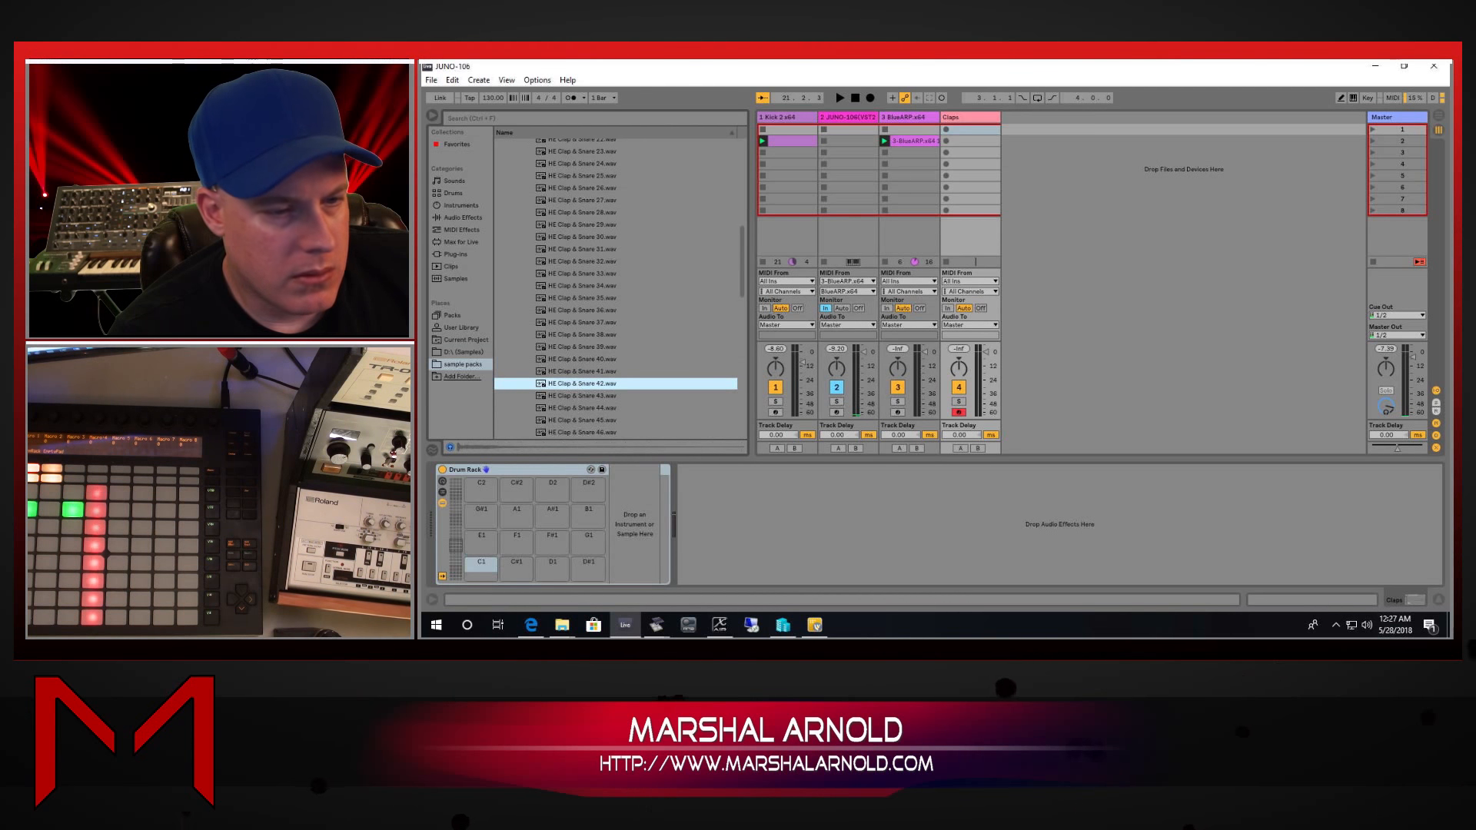
{"action": "left_click", "coordinate": [460, 569]}
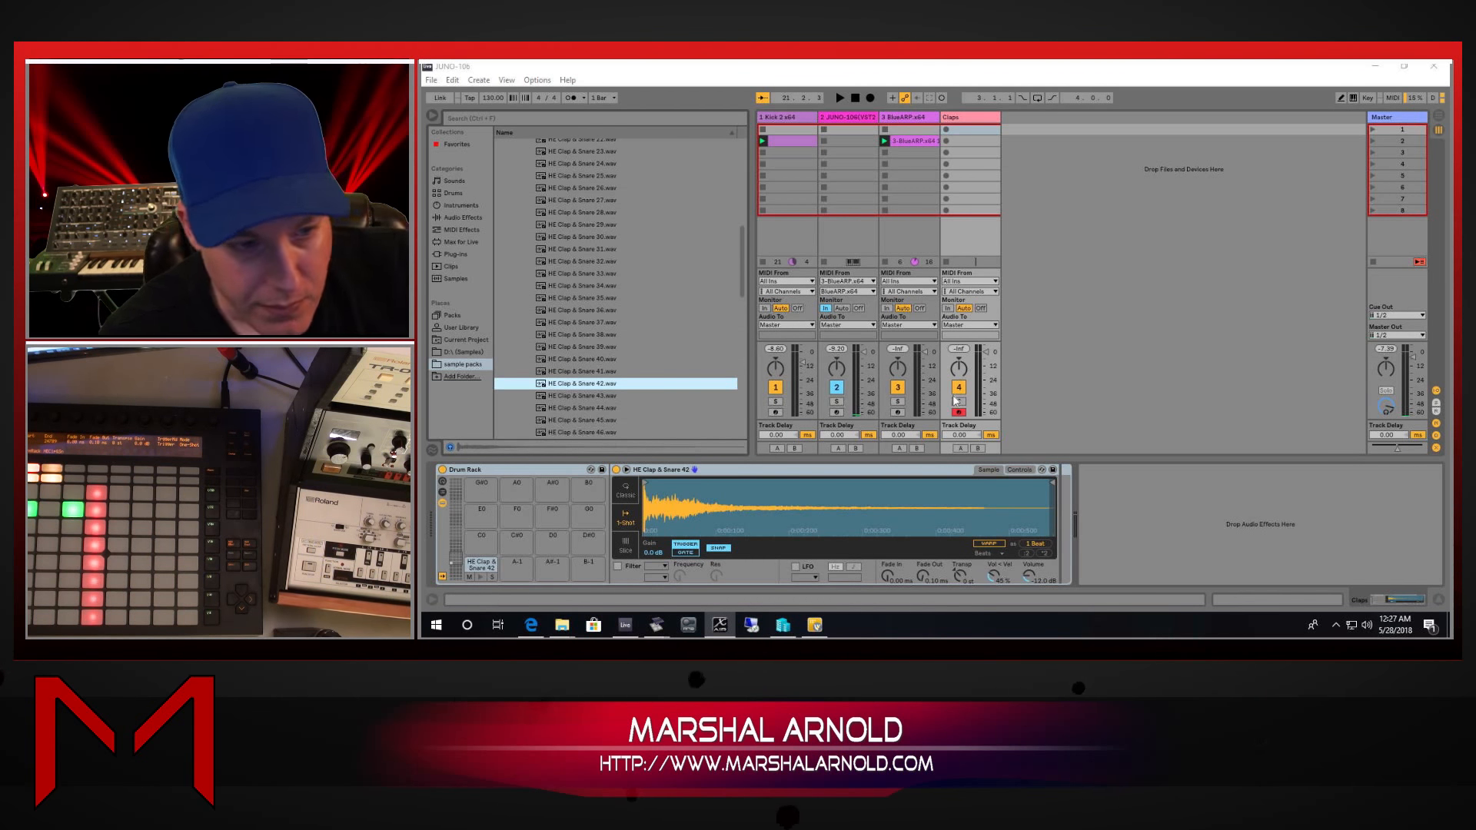
Step: Create a MIDI clip in the Claps track's second slot and add clap notes on beats 2 and 4
{"action": "double_click", "coordinate": [990, 142]}
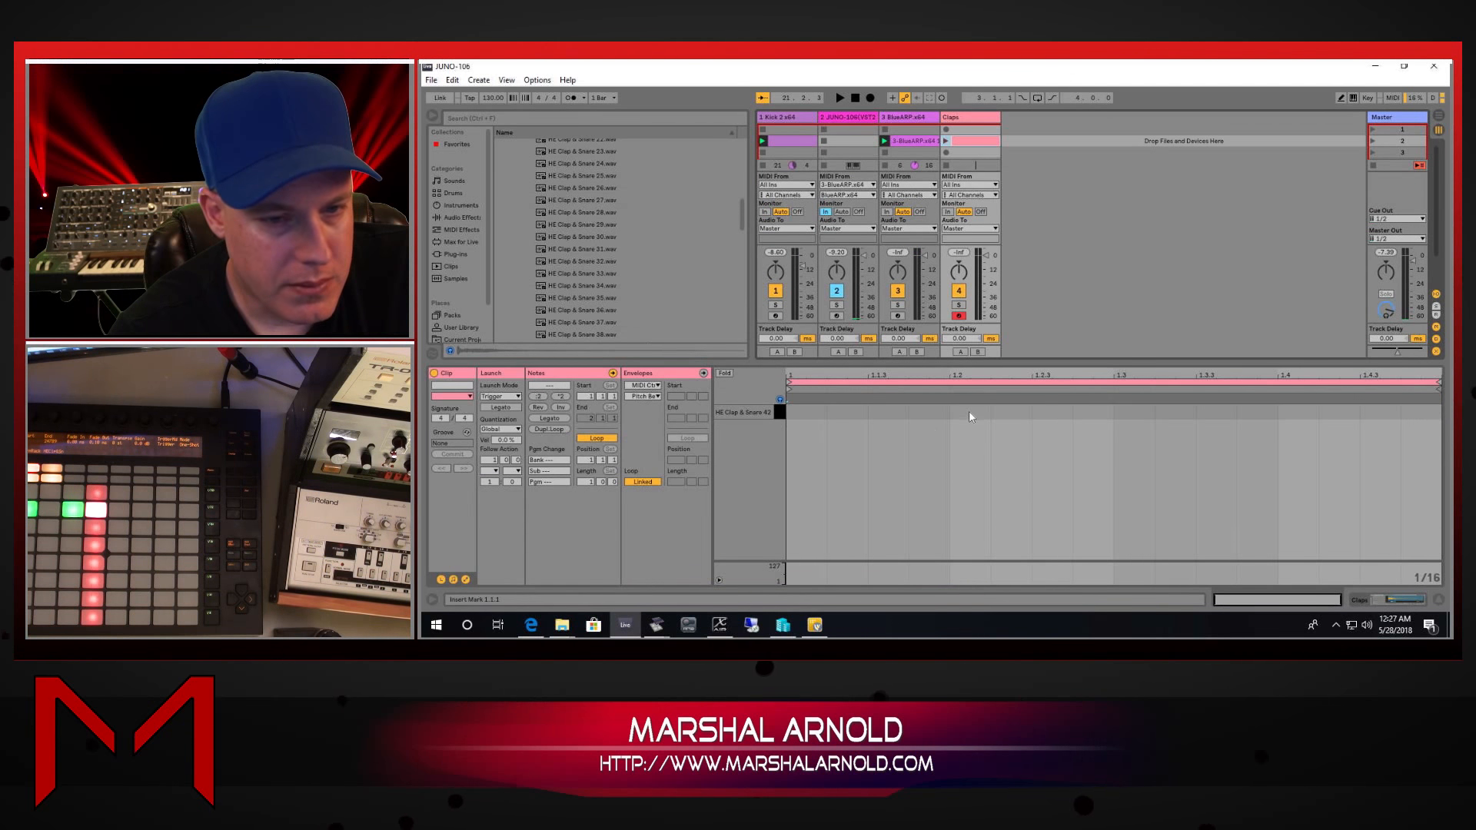
{"action": "left_click", "coordinate": [959, 417]}
{"action": "double_click", "coordinate": [984, 412]}
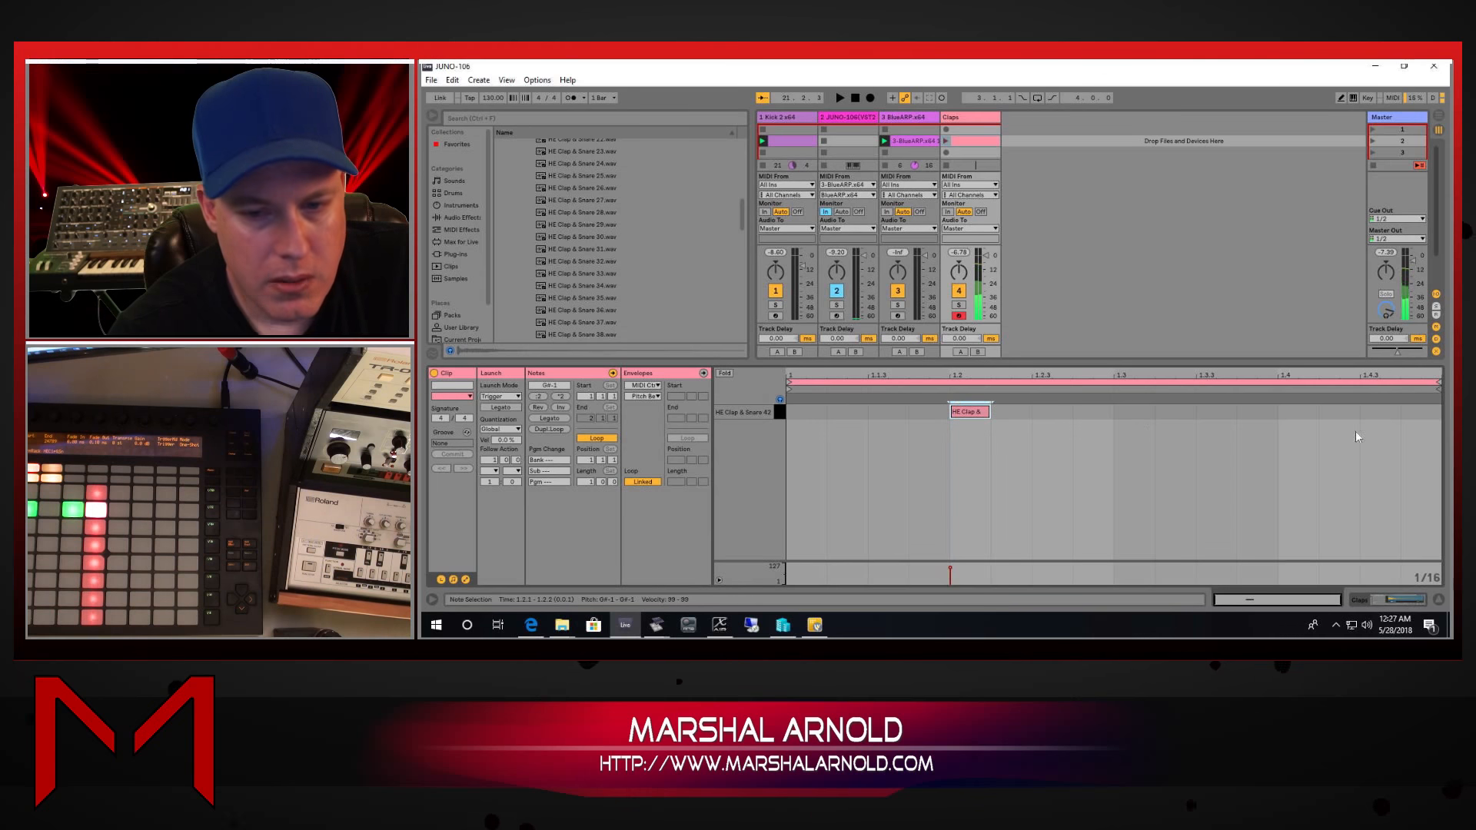
{"action": "double_click", "coordinate": [1298, 412]}
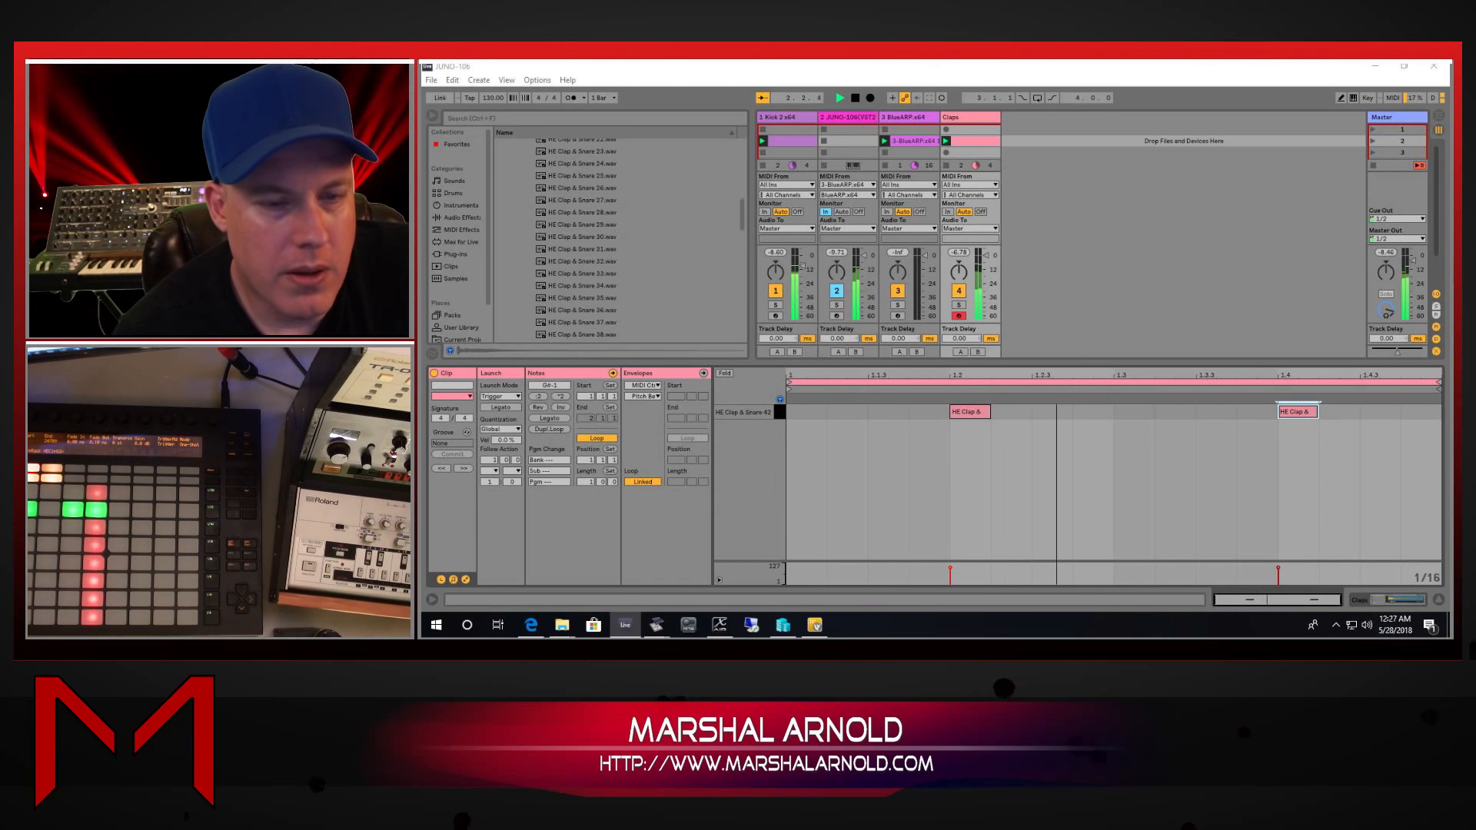
Step: Duplicate the bar of kick notes in the Kick 2 track's clip into bar 2 and set the loop length to 8 bars
{"action": "left_click", "coordinate": [1046, 143]}
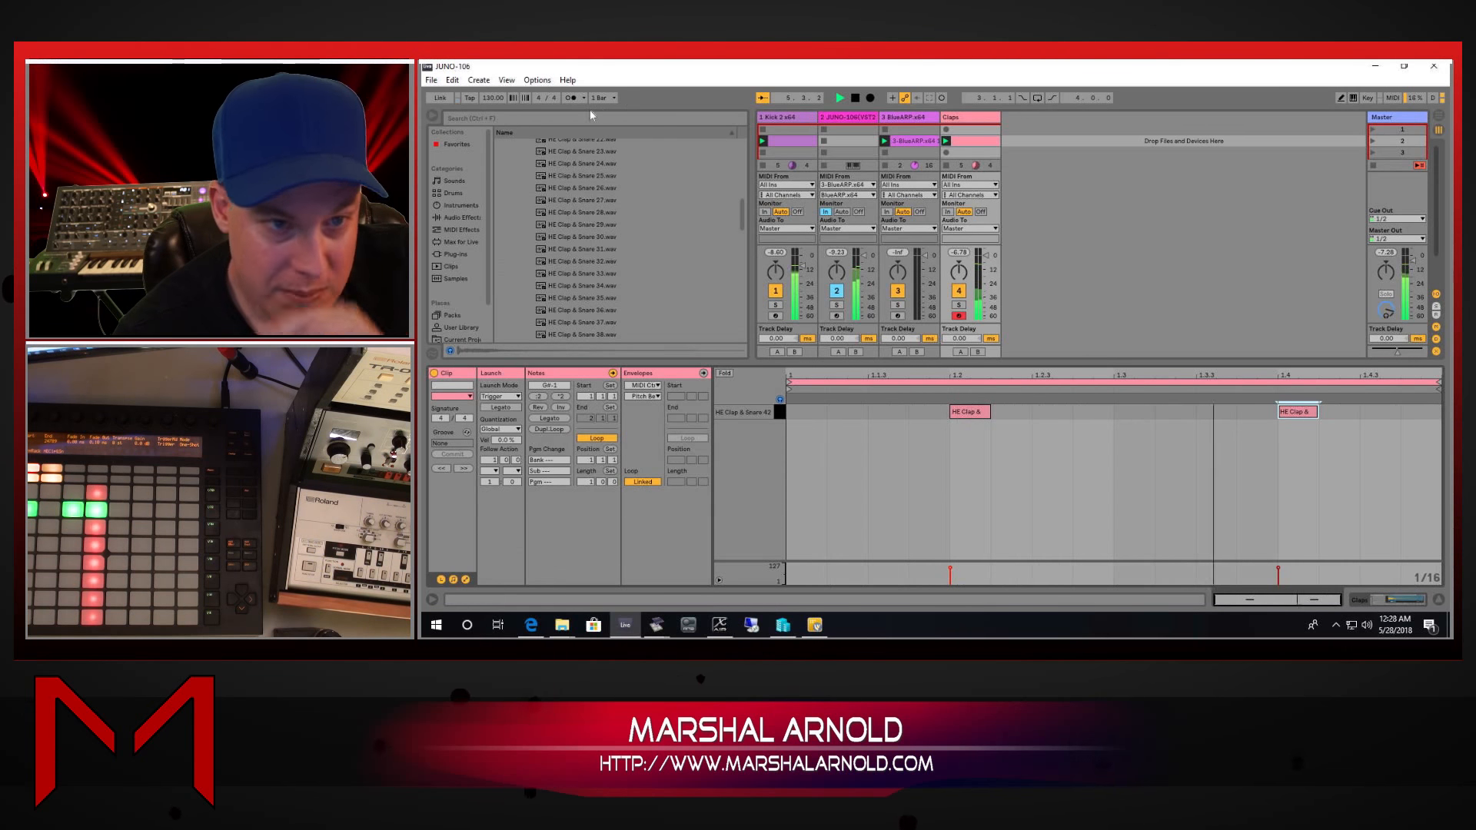
{"action": "left_click", "coordinate": [786, 141]}
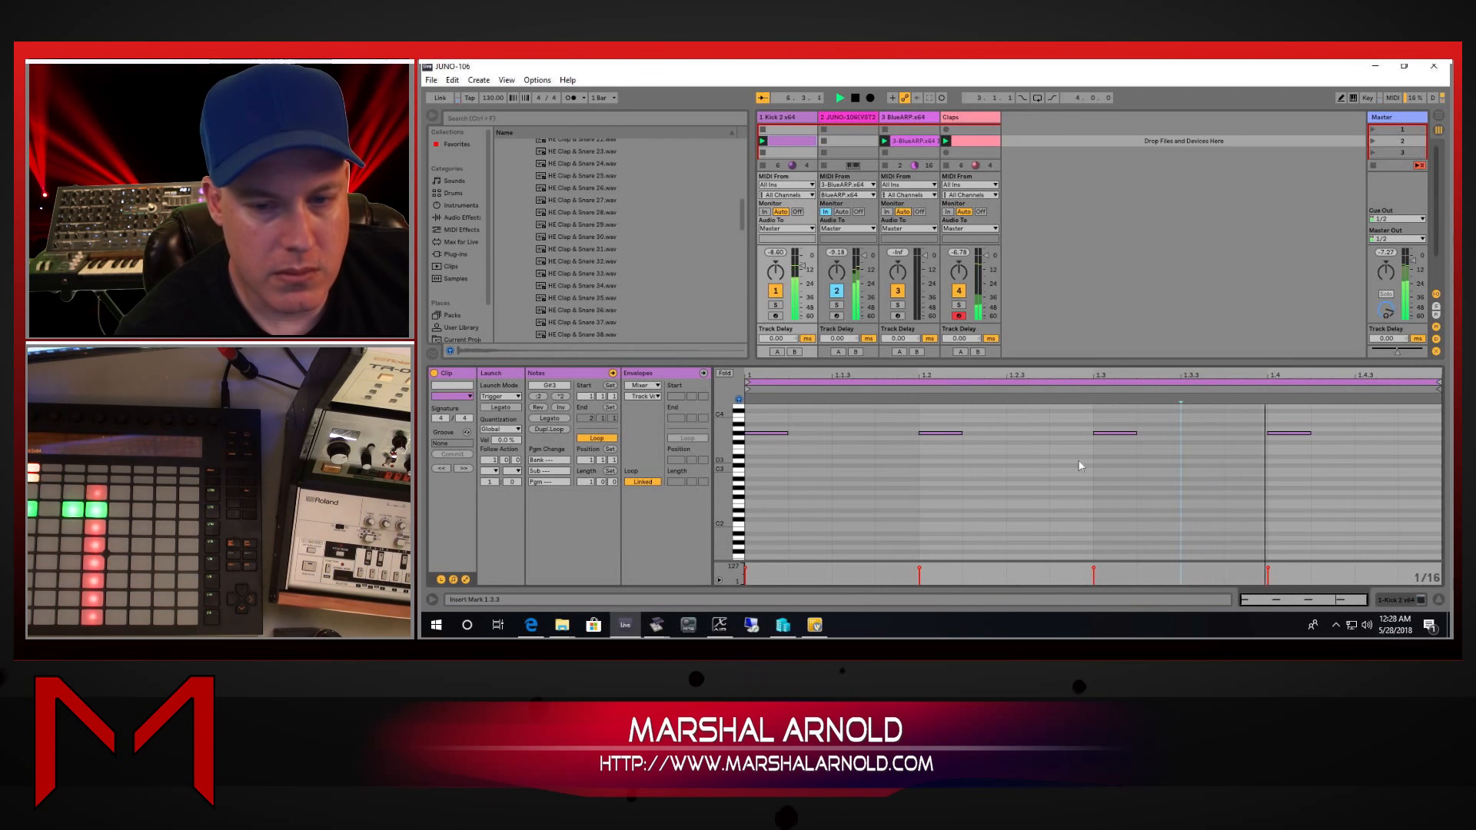
{"action": "left_click_drag", "start_coordinate": [1369, 507], "coordinate": [555, 377]}
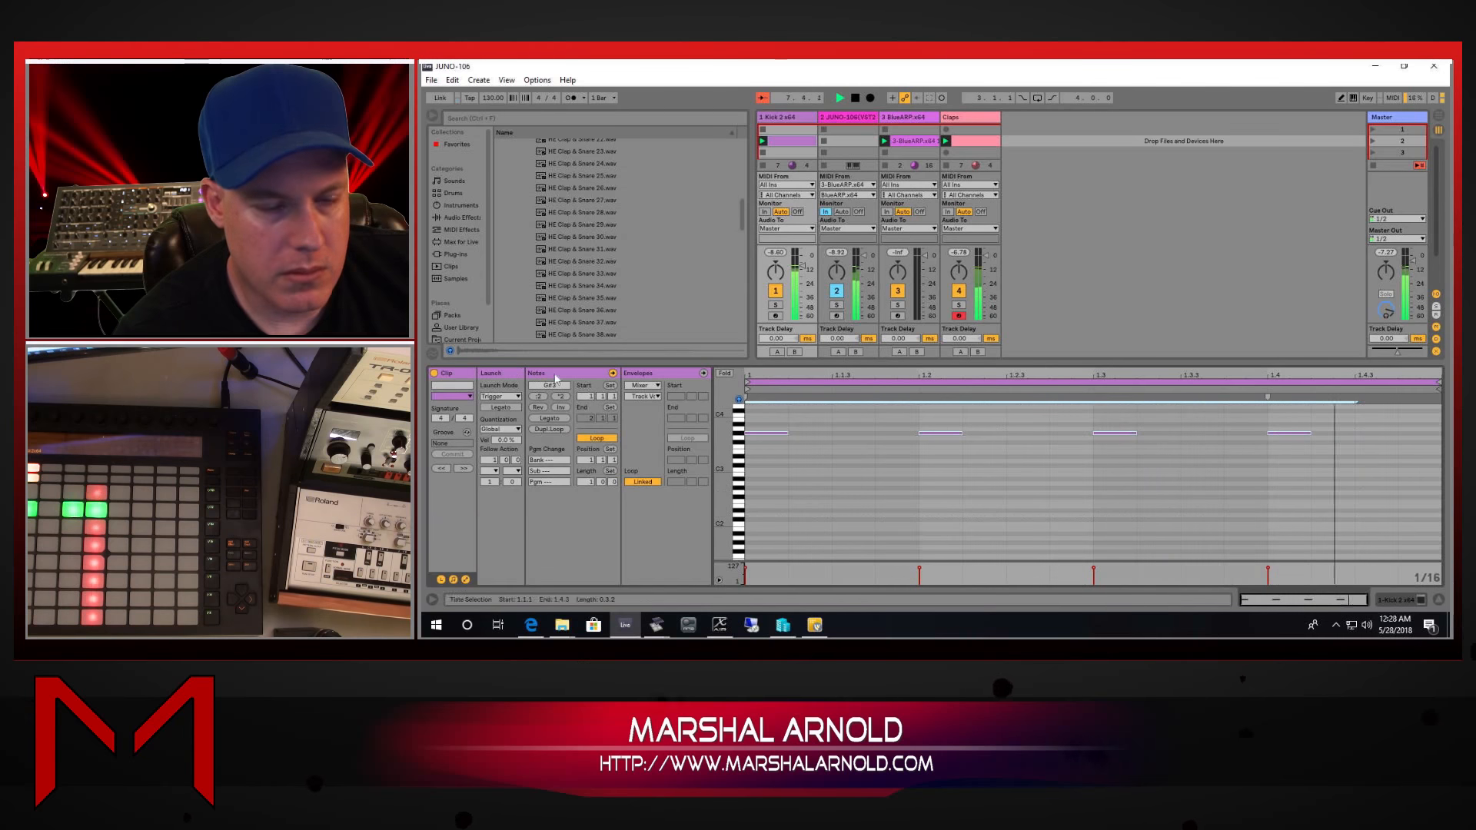
{"action": "key", "text": "ctrl+a"}
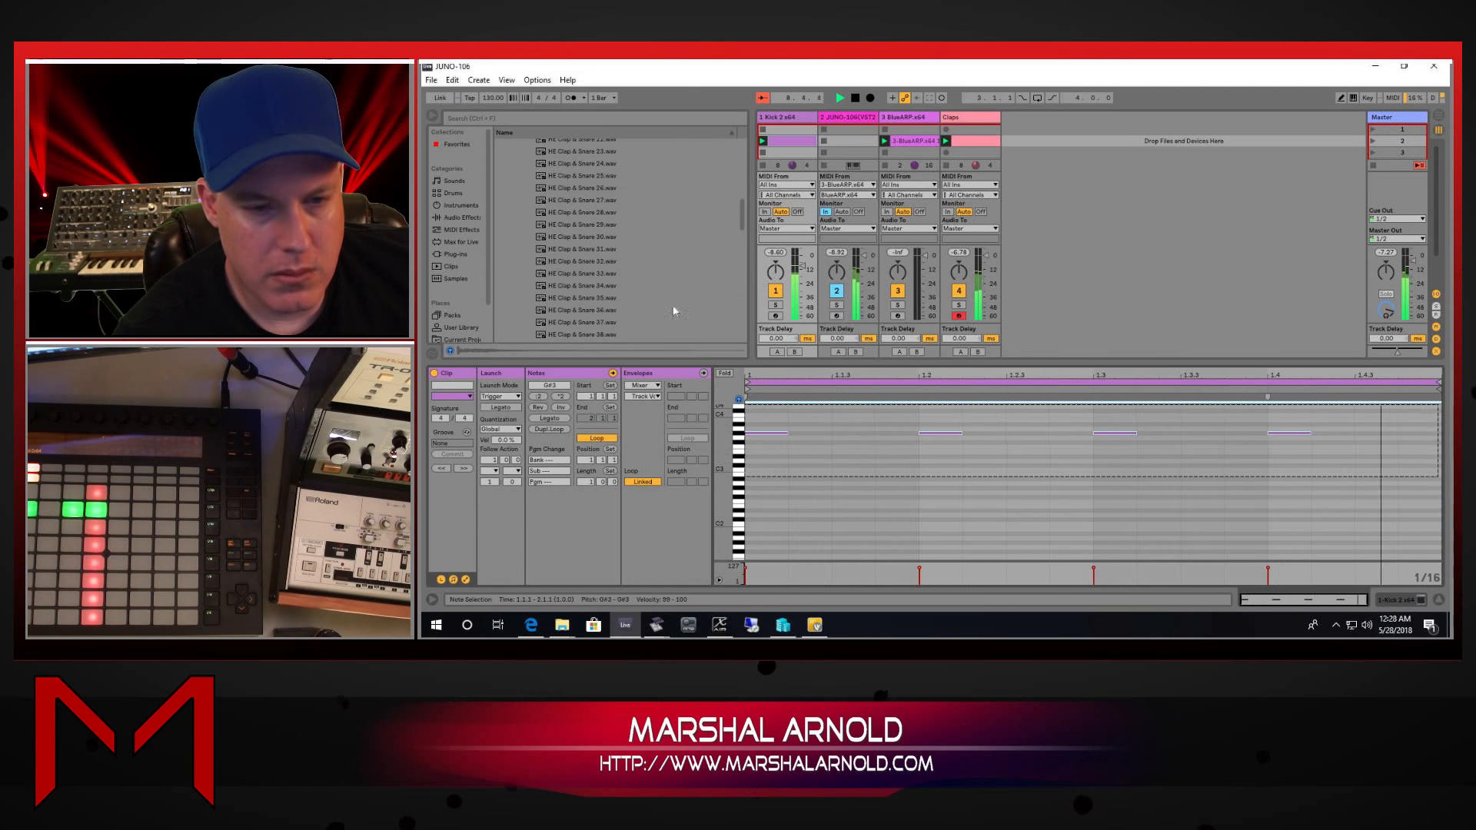
{"action": "key", "text": "ctrl+d"}
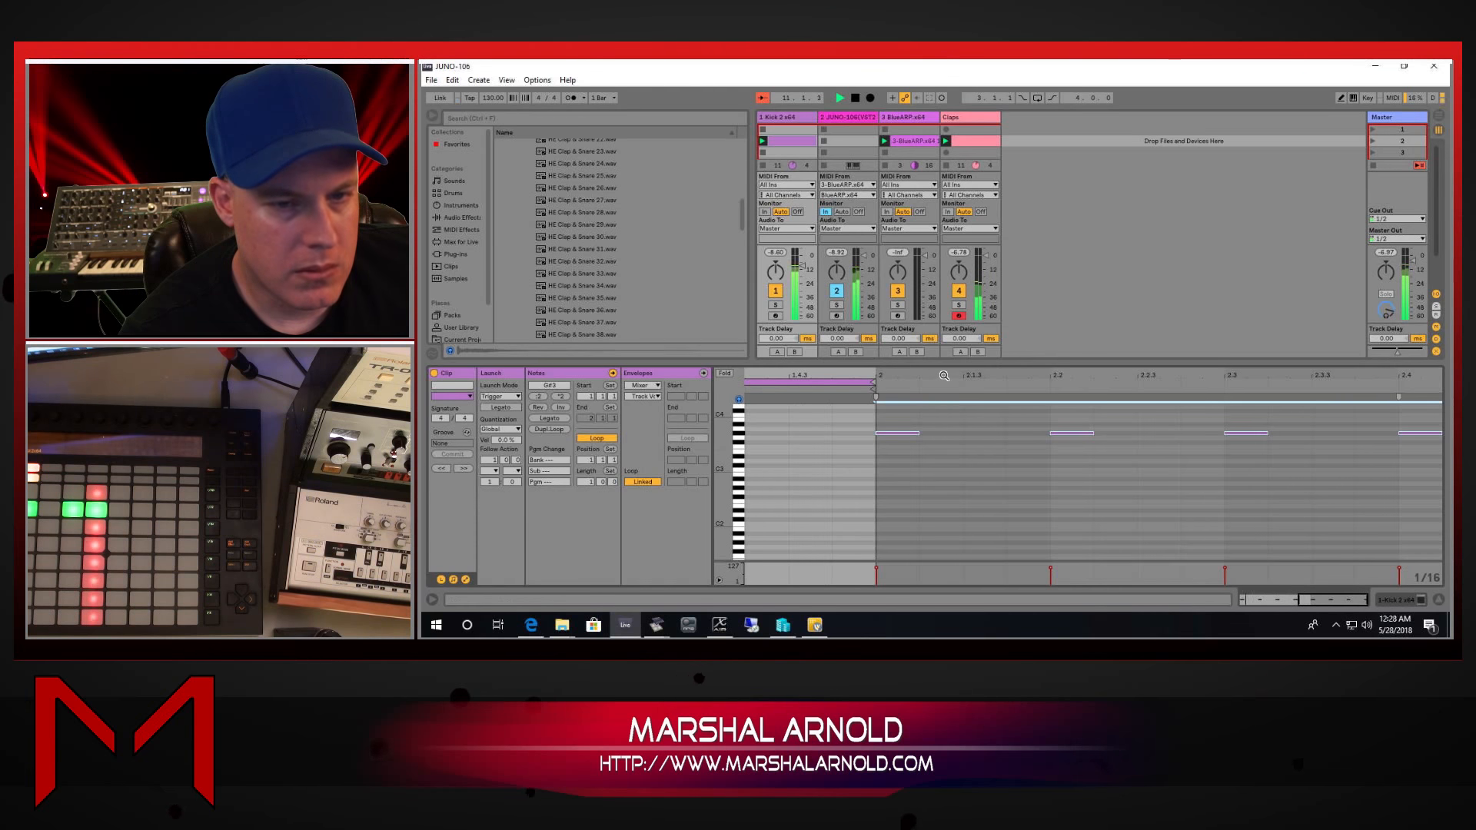
{"action": "left_click_drag", "start_coordinate": [944, 376], "coordinate": [1358, 450]}
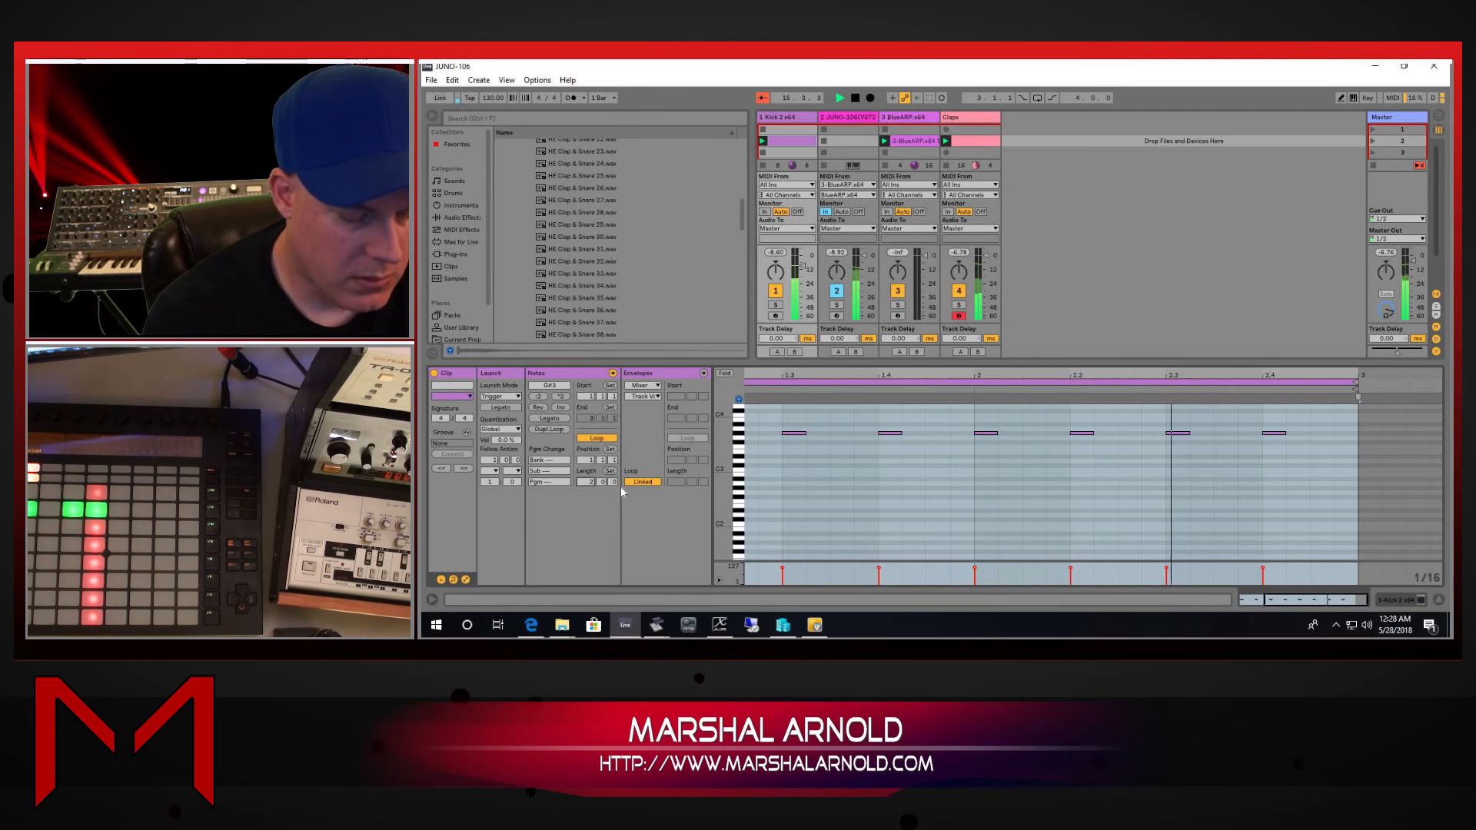
{"action": "type", "text": "8"}
{"action": "key", "text": "Return"}
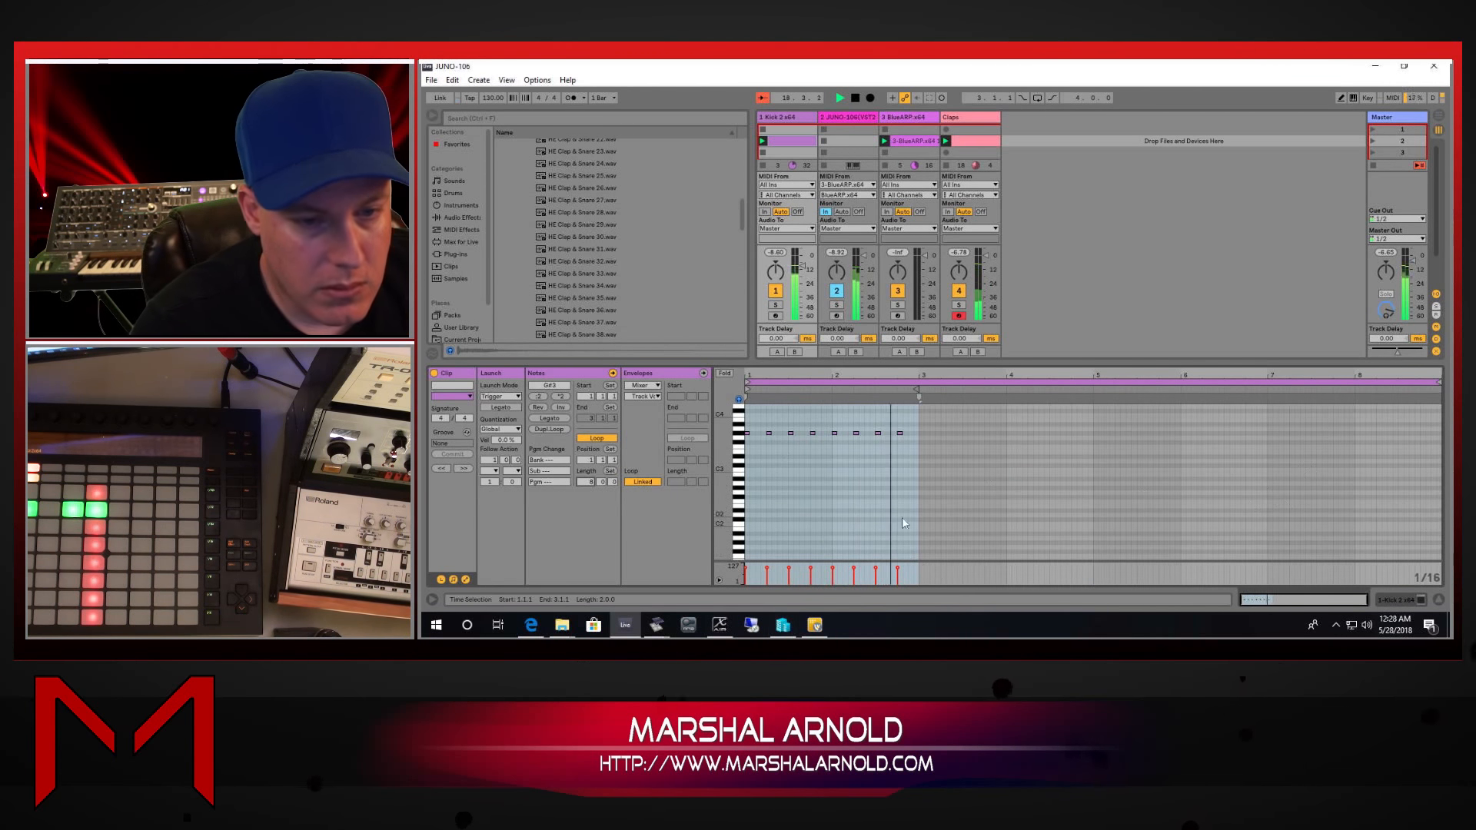
{"action": "left_click_drag", "start_coordinate": [907, 473], "coordinate": [721, 408]}
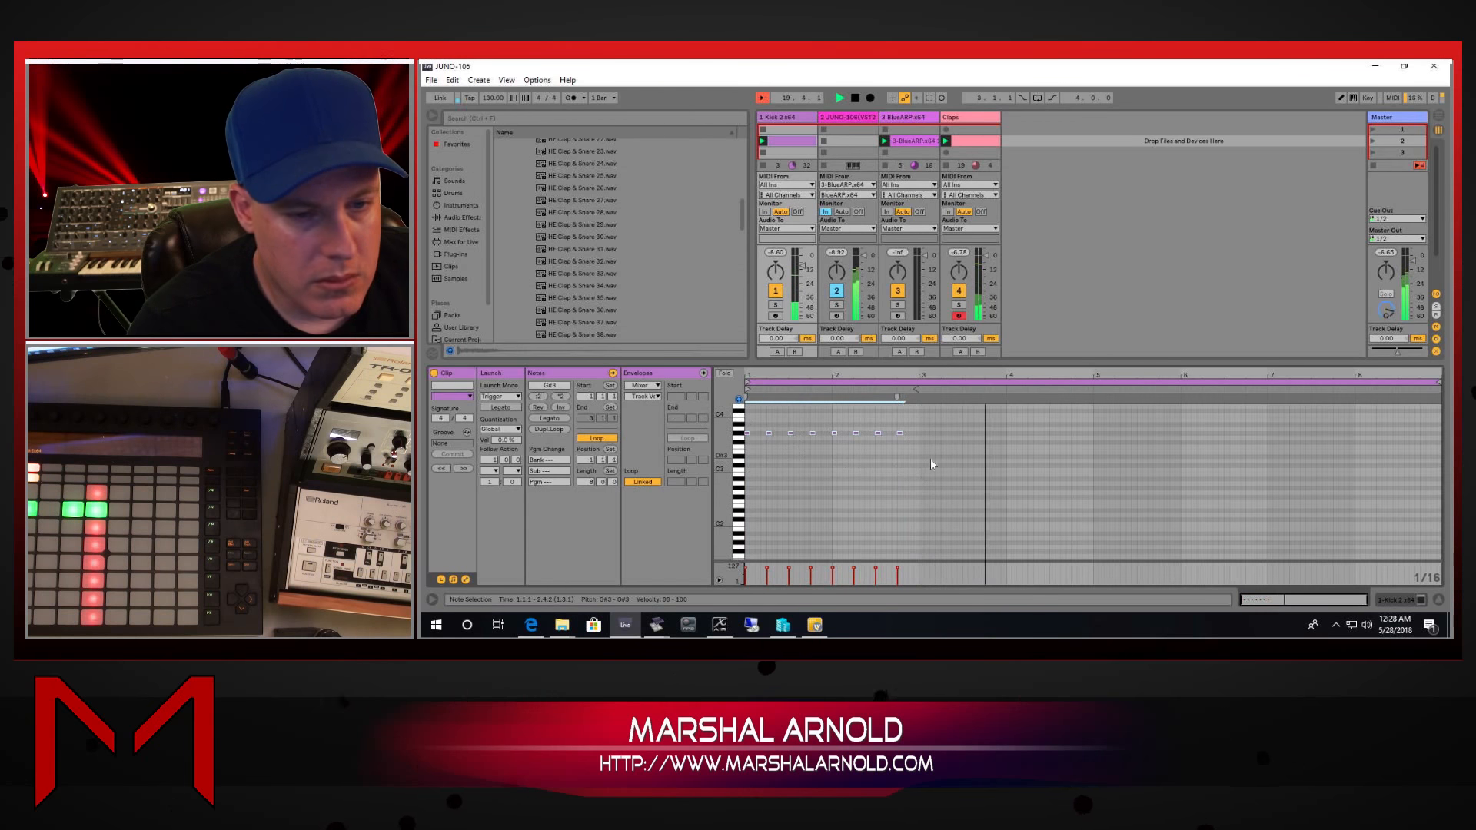
{"action": "left_click_drag", "start_coordinate": [915, 456], "coordinate": [527, 349]}
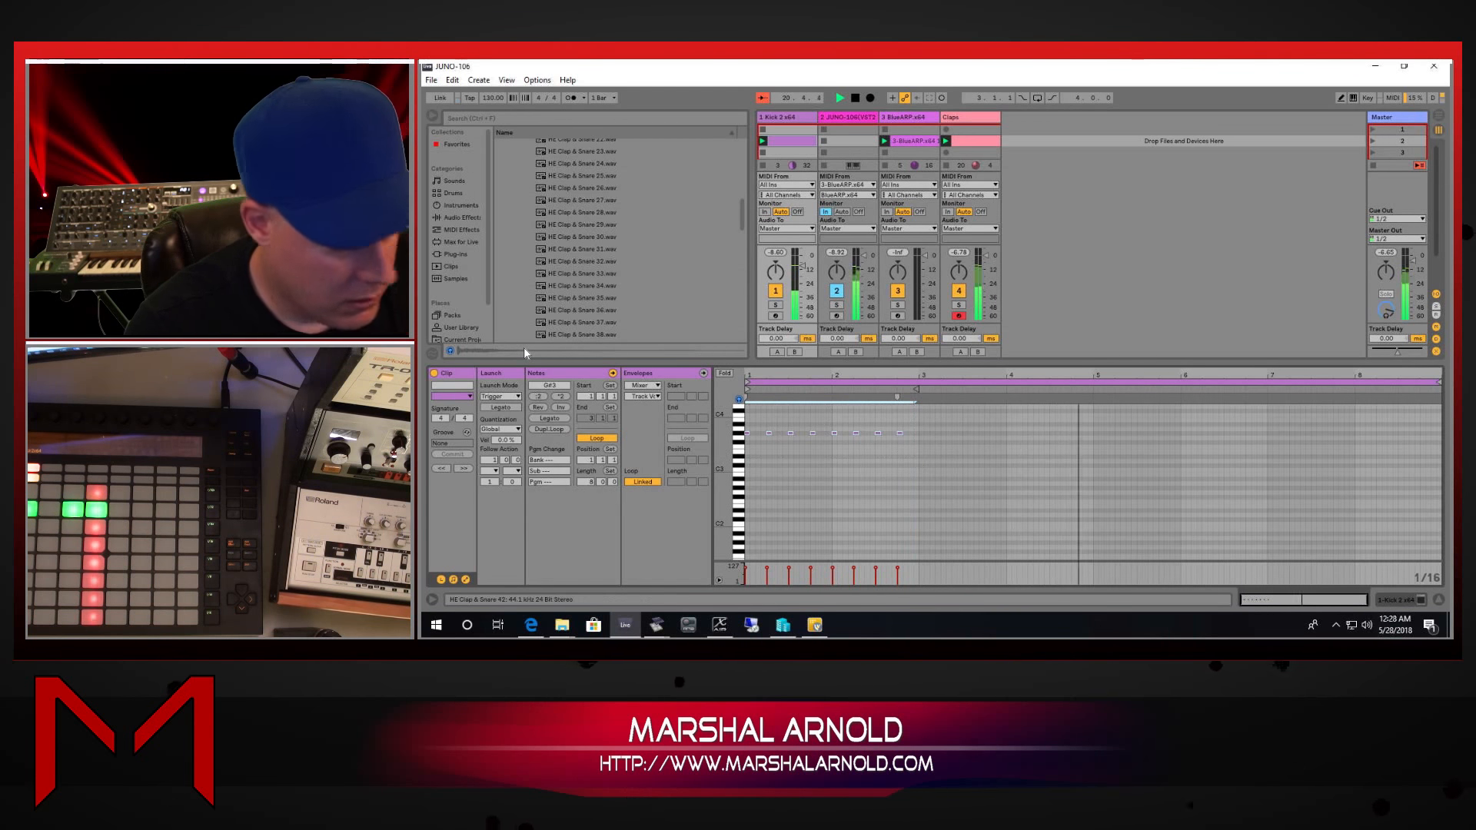
{"action": "key", "text": "ctrl+d"}
{"action": "key", "text": "ctrl+d"}
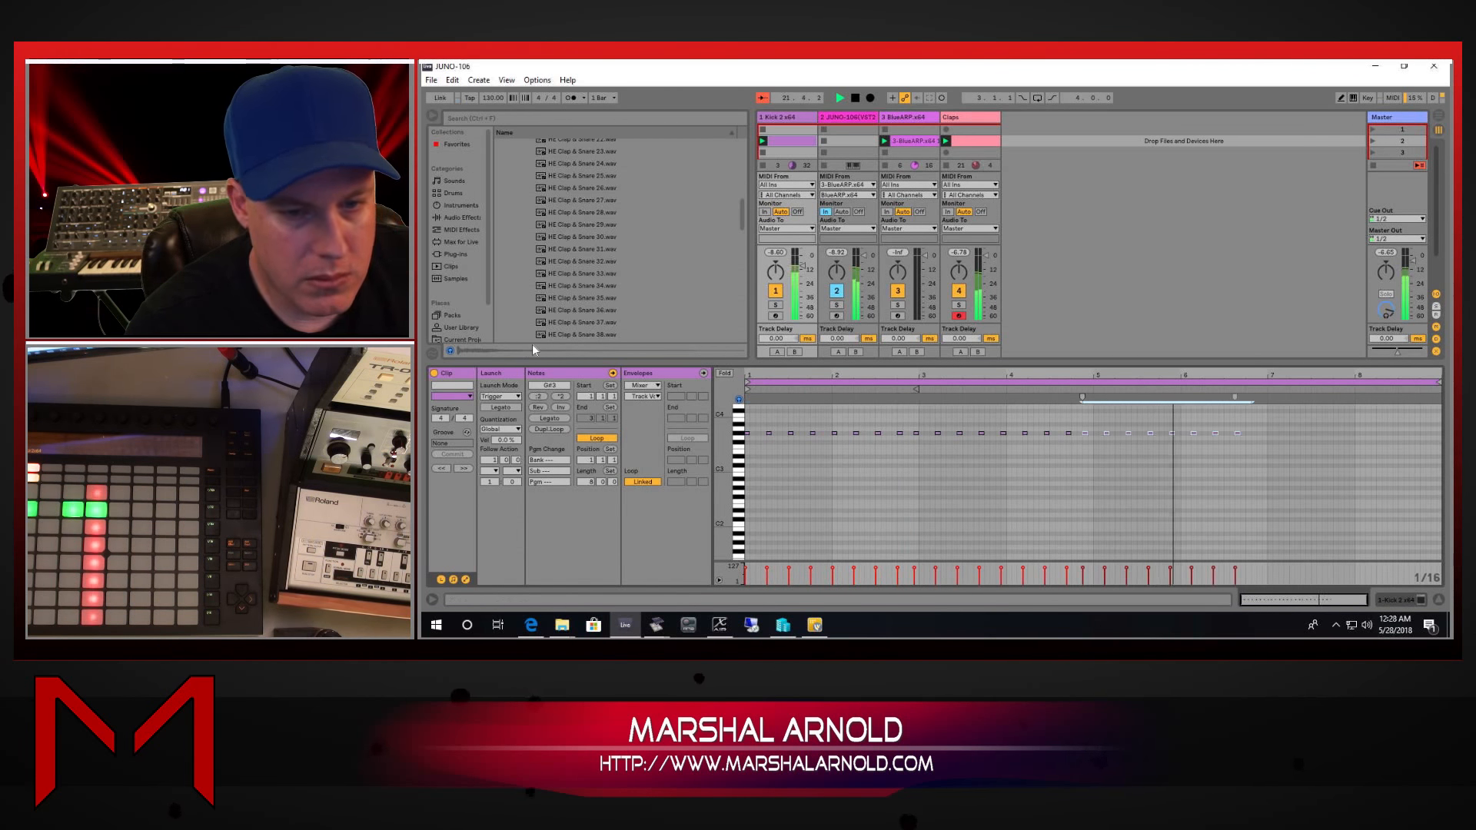
{"action": "key", "text": "ctrl+d"}
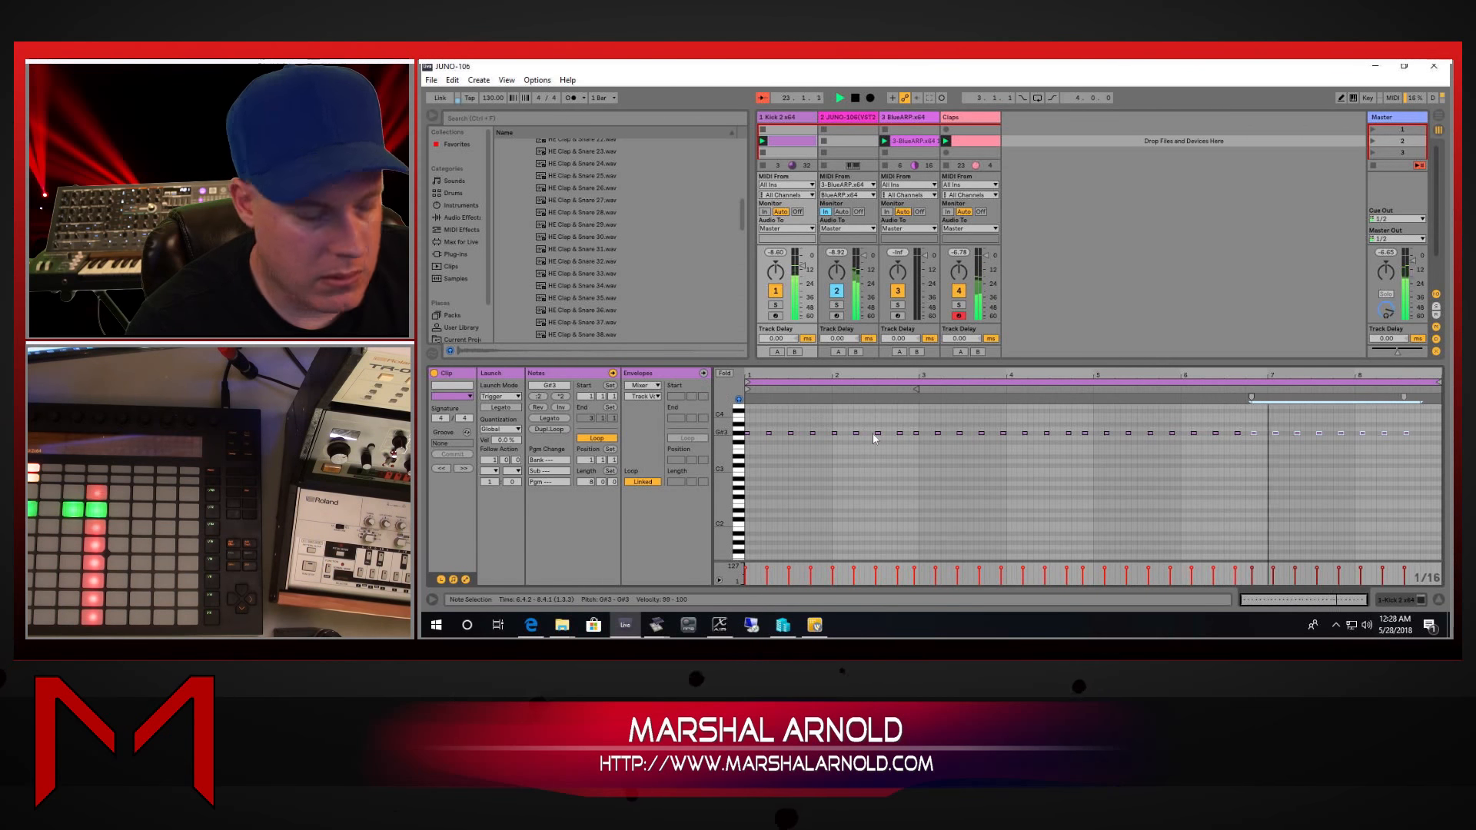
{"action": "key", "text": "ctrl+z"}
{"action": "key", "text": "ctrl+z"}
{"action": "key", "text": "ctrl+z"}
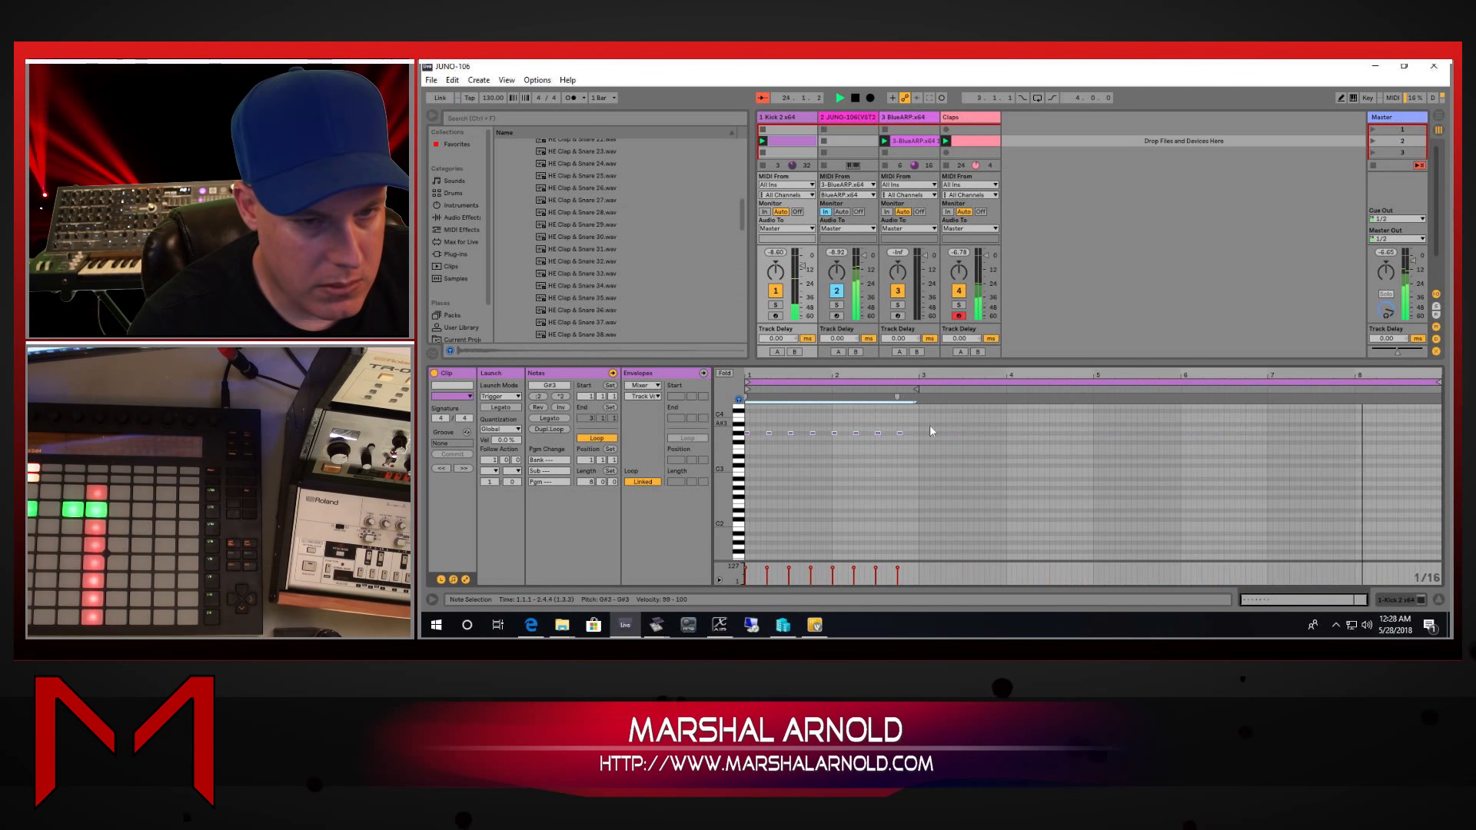
Step: Duplicate the full two-bar kick pattern three times so the notes fill all 8 bars of the clip
{"action": "left_click_drag", "start_coordinate": [917, 446], "coordinate": [616, 358]}
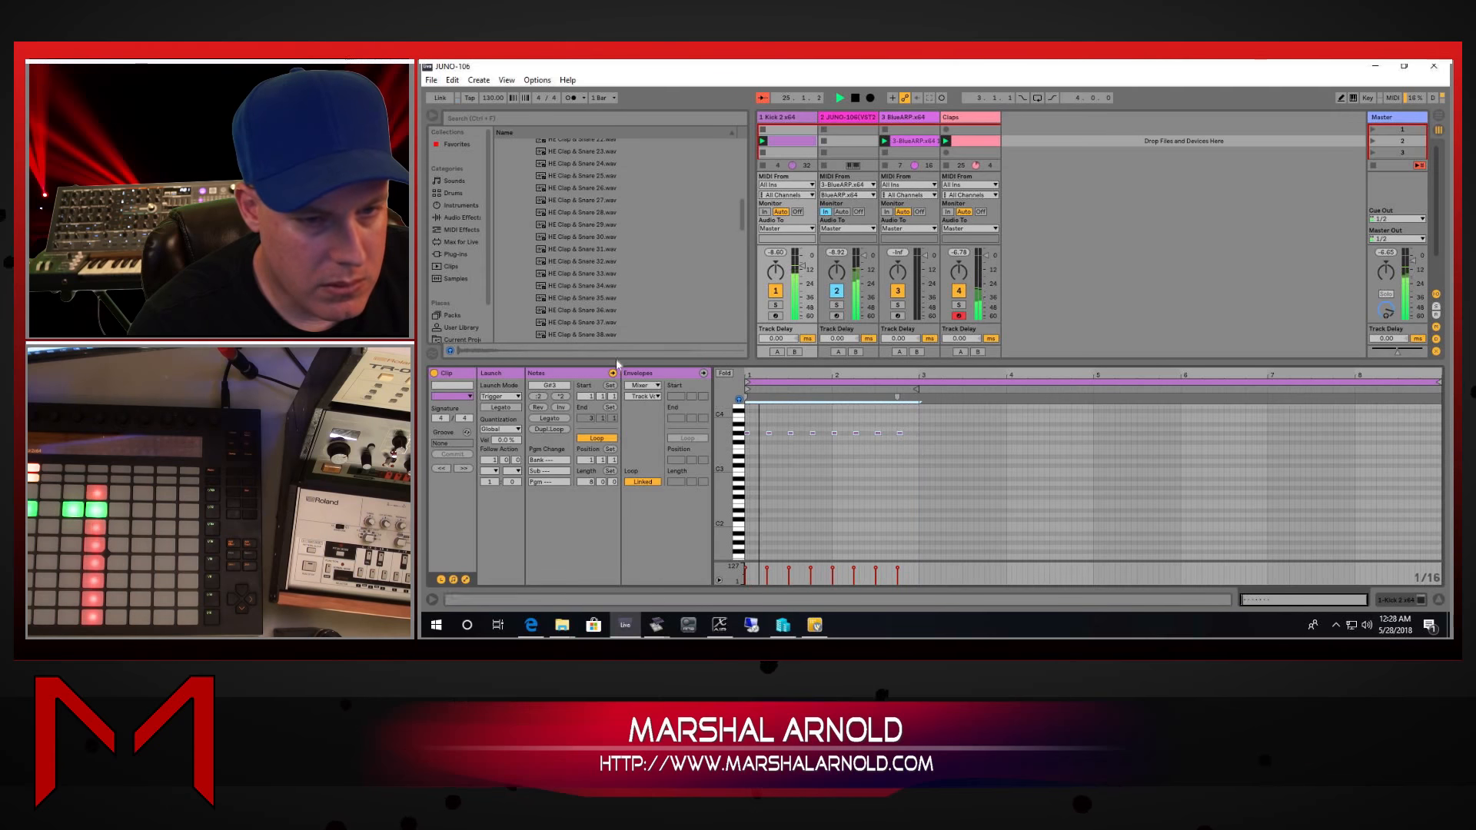
{"action": "key", "text": "ctrl+d"}
{"action": "key", "text": "ctrl+d"}
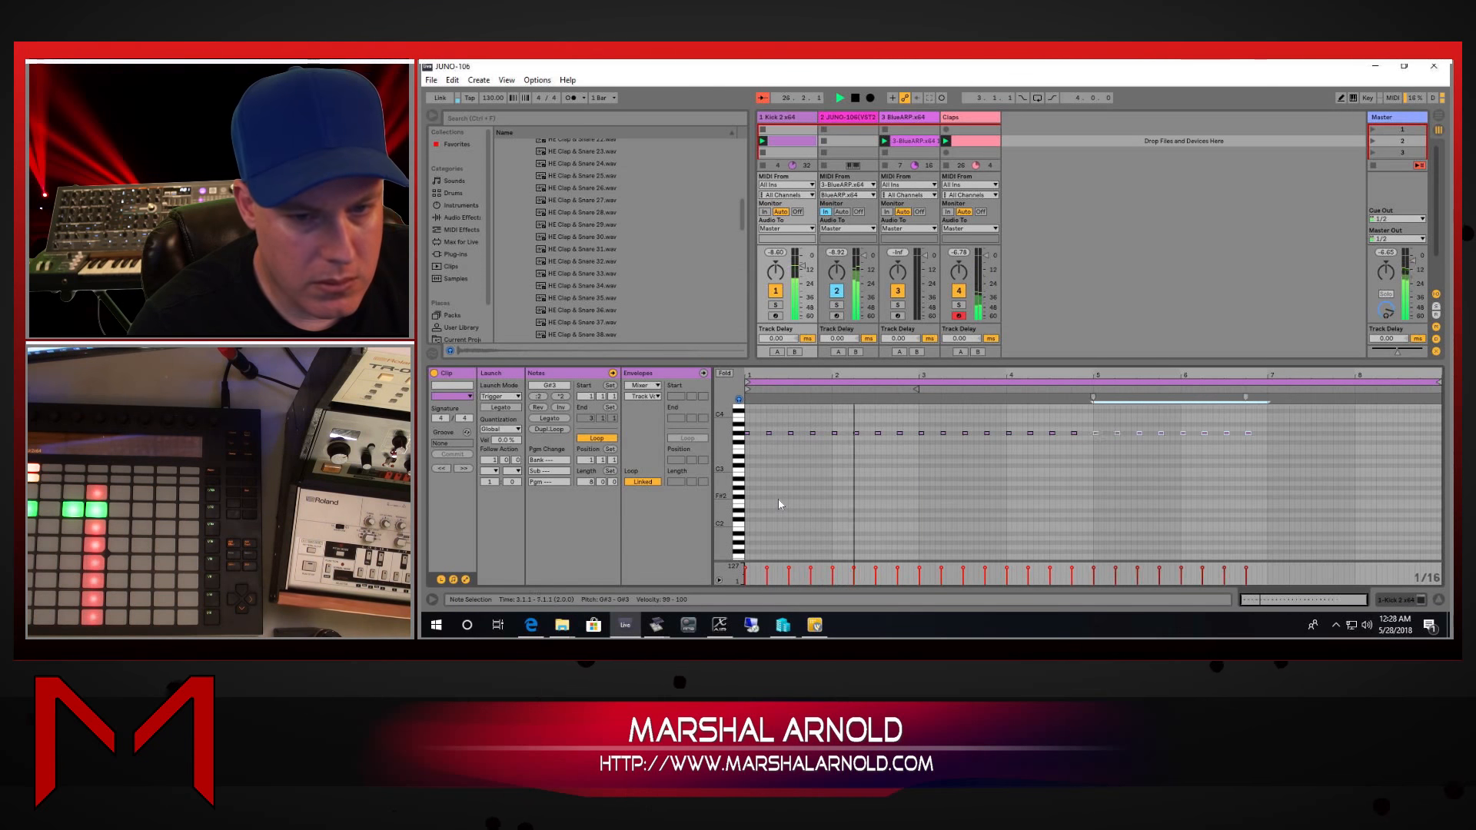
{"action": "key", "text": "ctrl+d"}
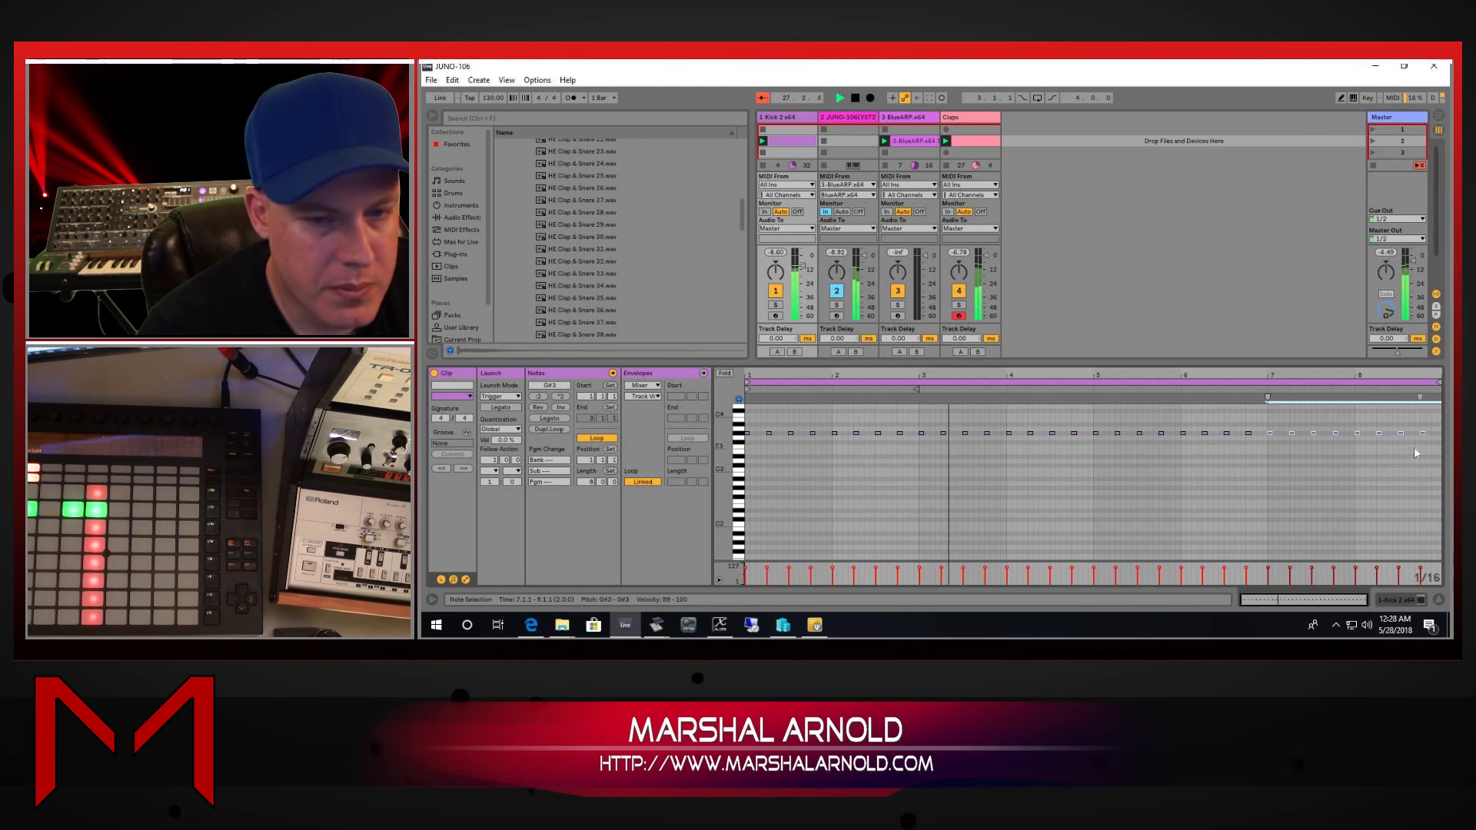
{"action": "left_click", "coordinate": [1085, 434]}
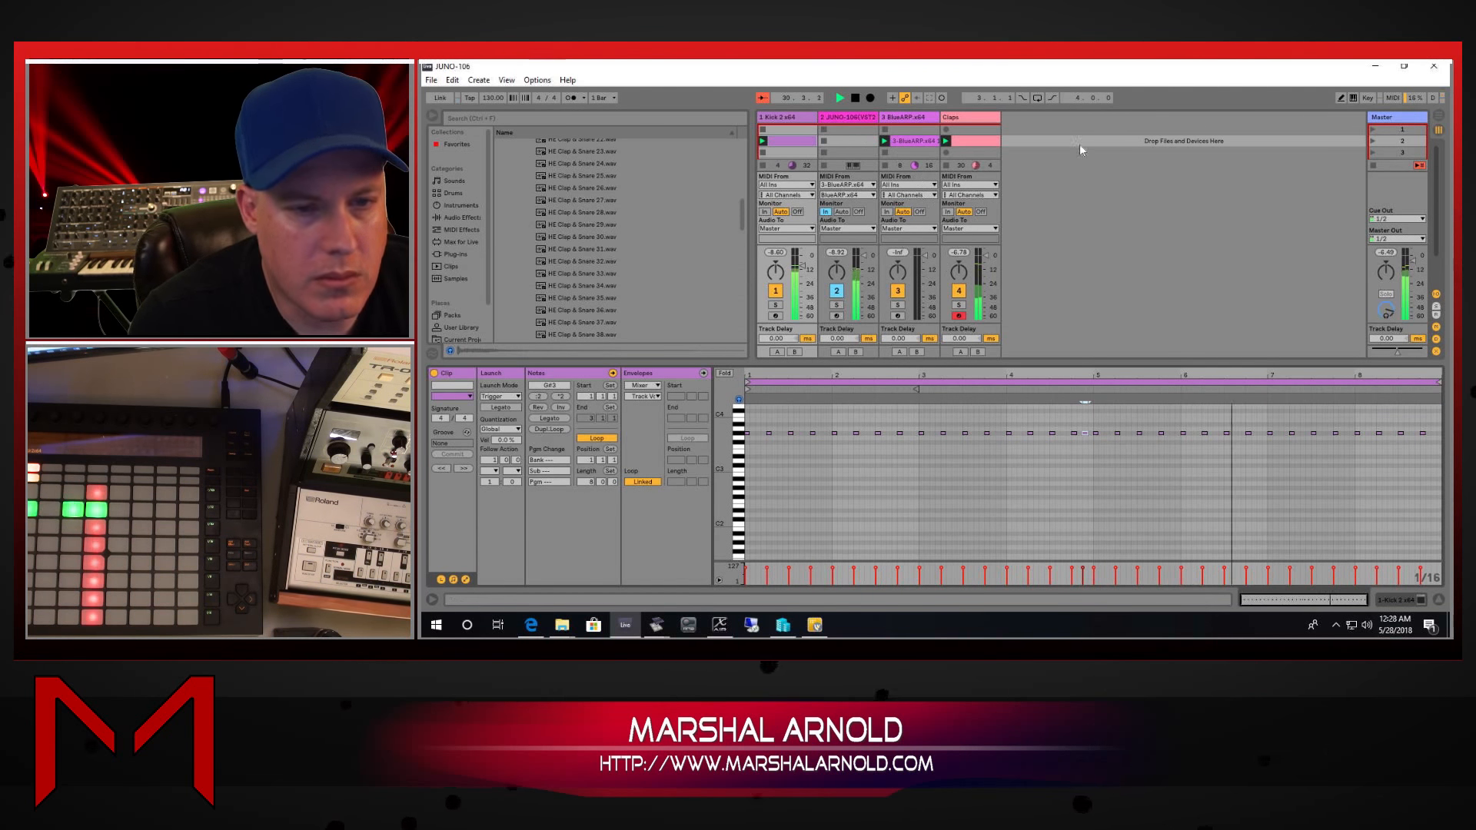
Step: Audition HE Clap & Snare samples 43 to 46 for the Claps track and try loading HE Clap & Snare 46.wav
{"action": "left_click", "coordinate": [1422, 600]}
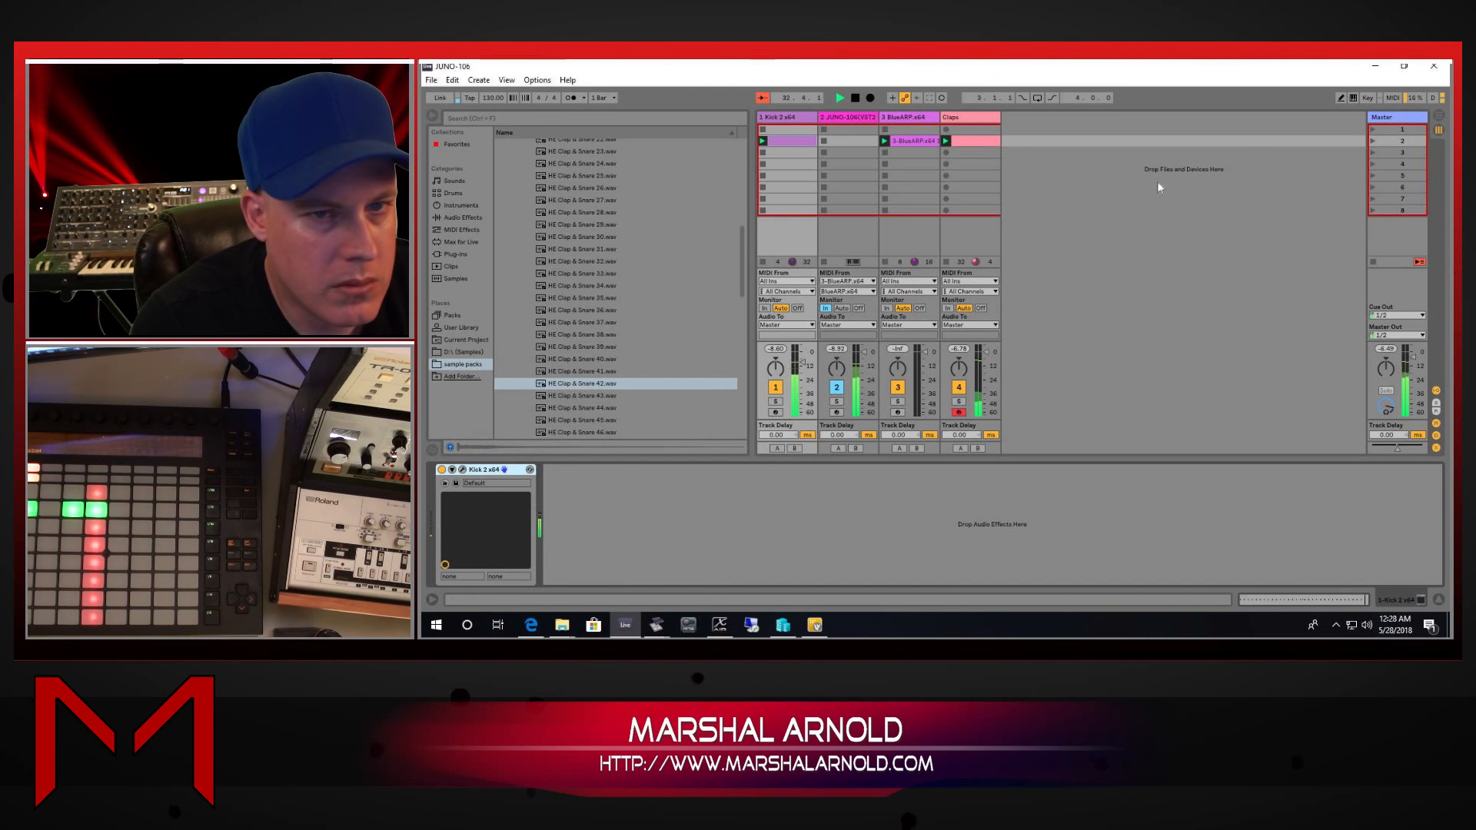
{"action": "left_click", "coordinate": [981, 141]}
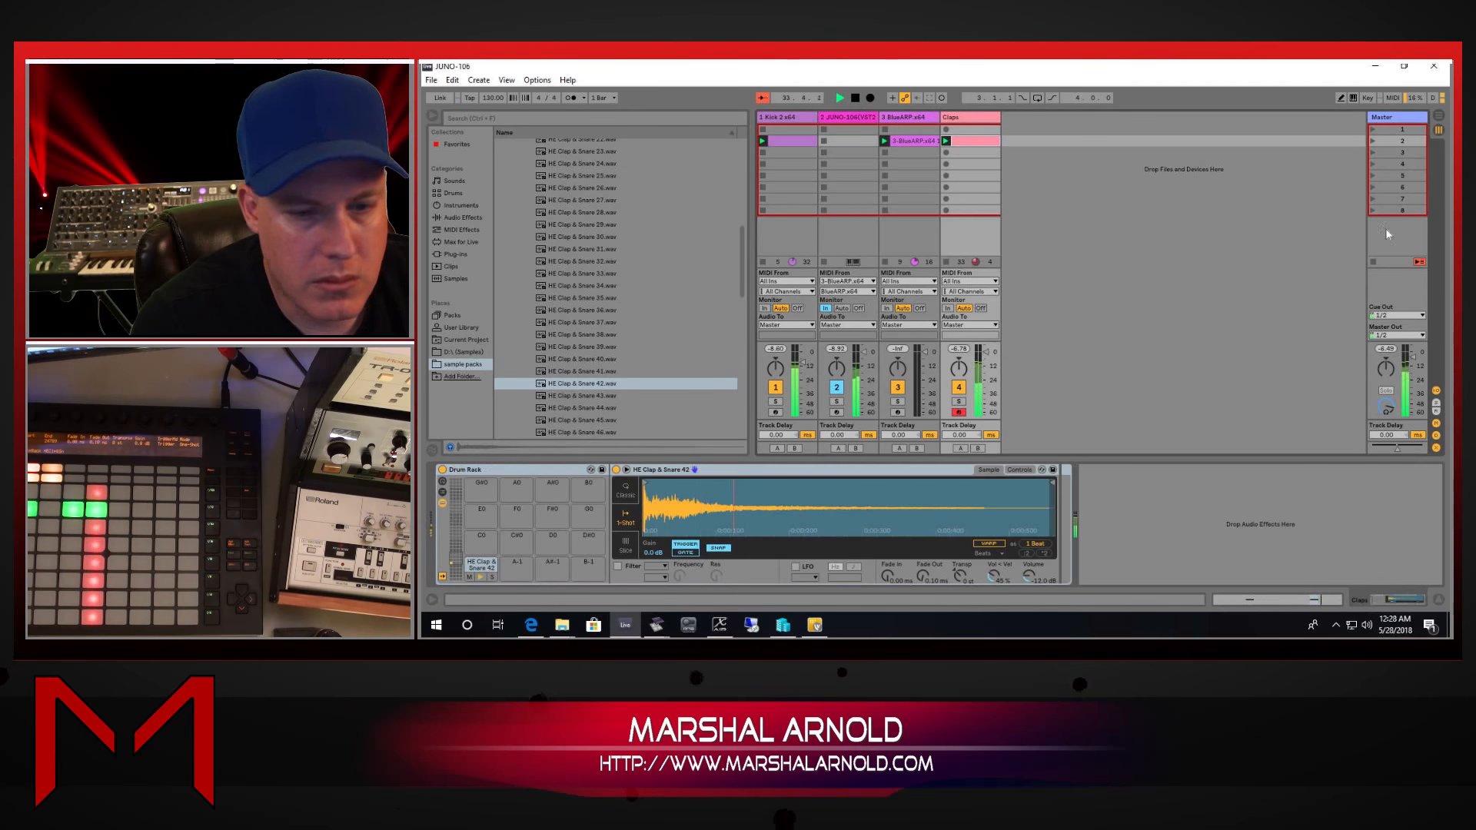
{"action": "key", "text": "Down"}
{"action": "key", "text": "Down"}
{"action": "key", "text": "Down"}
{"action": "key", "text": "Down"}
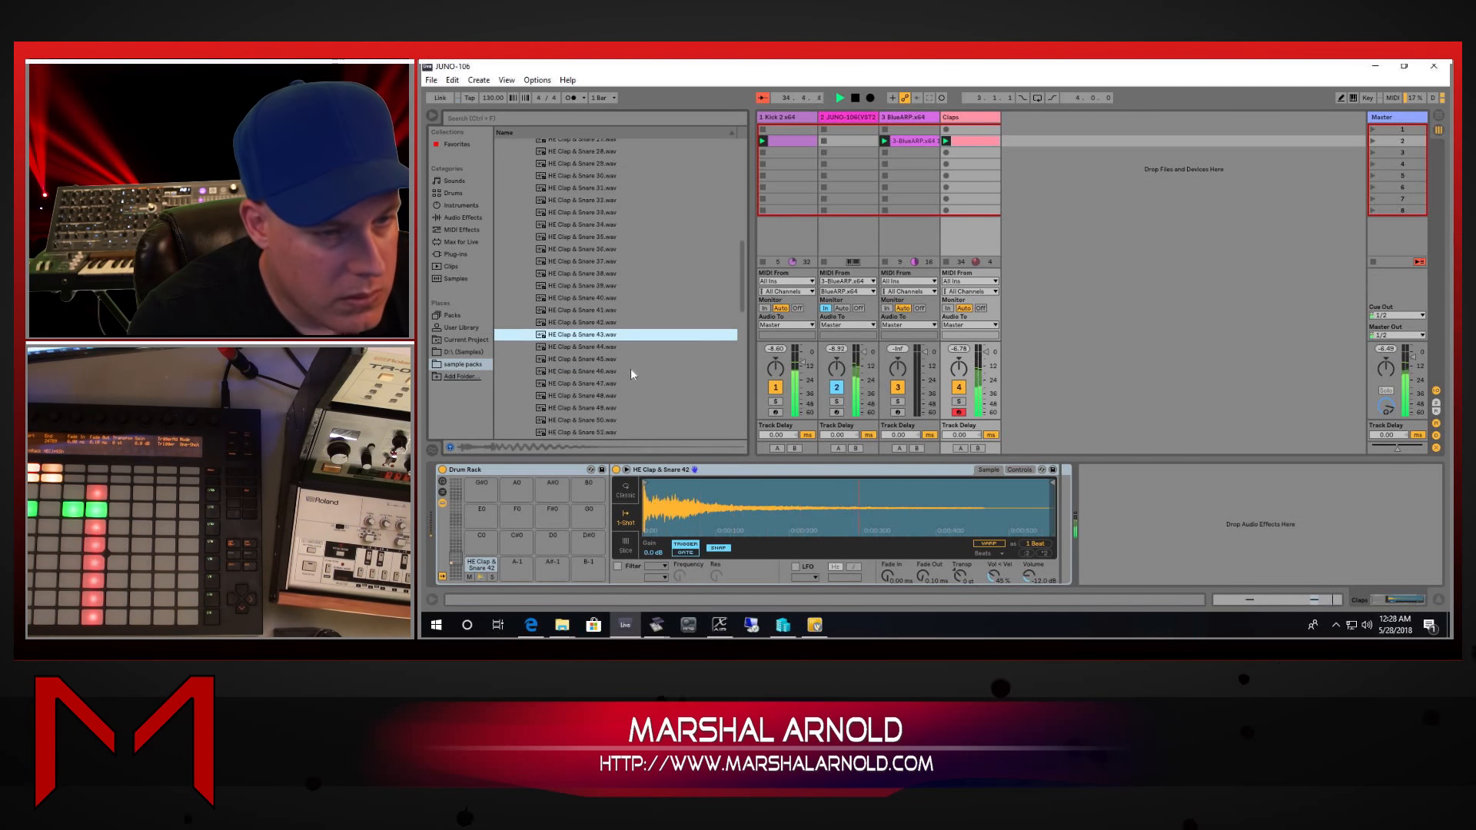
{"action": "key", "text": "Return"}
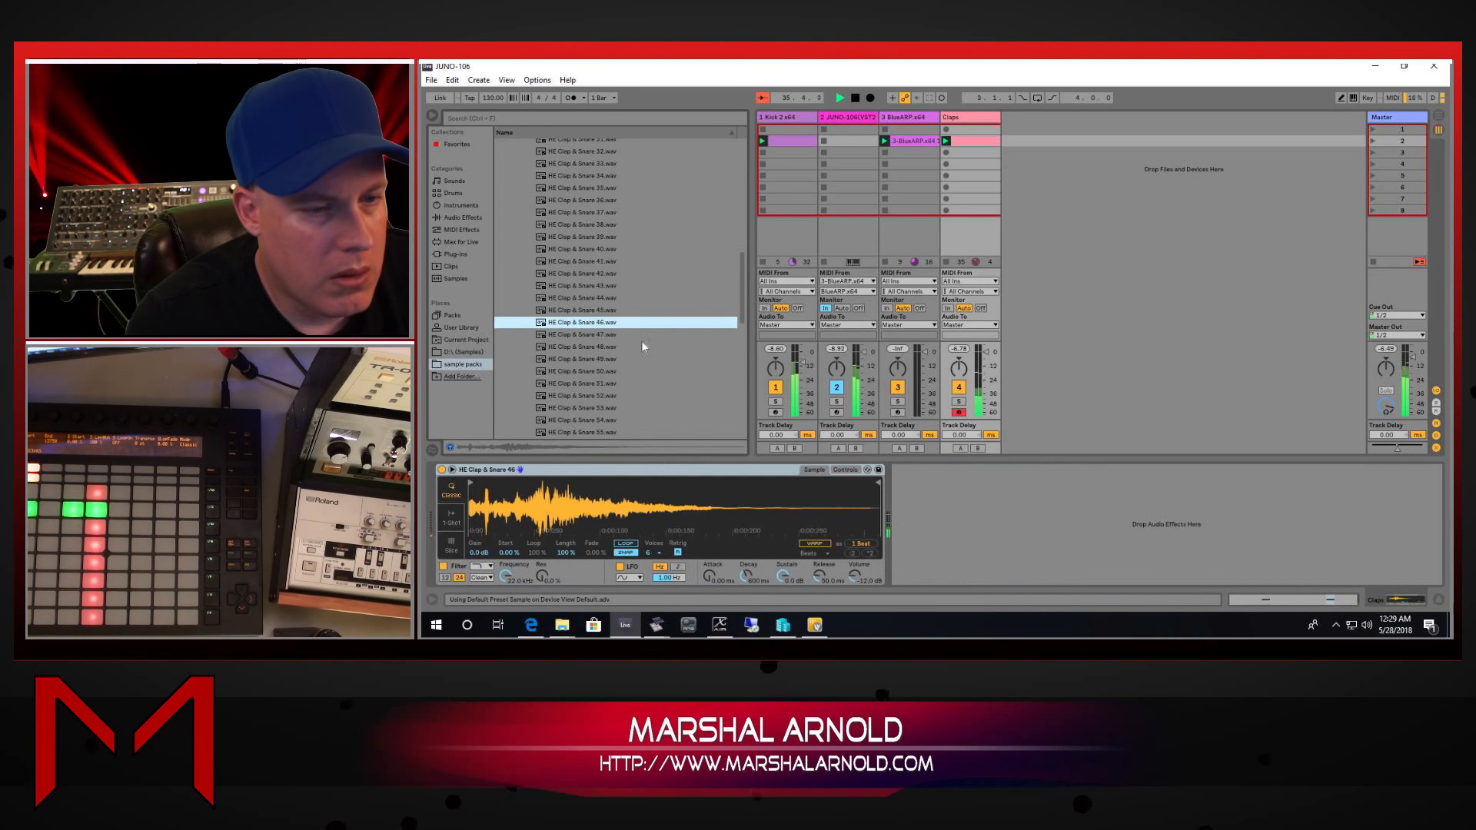
{"action": "key", "text": "ctrl+z"}
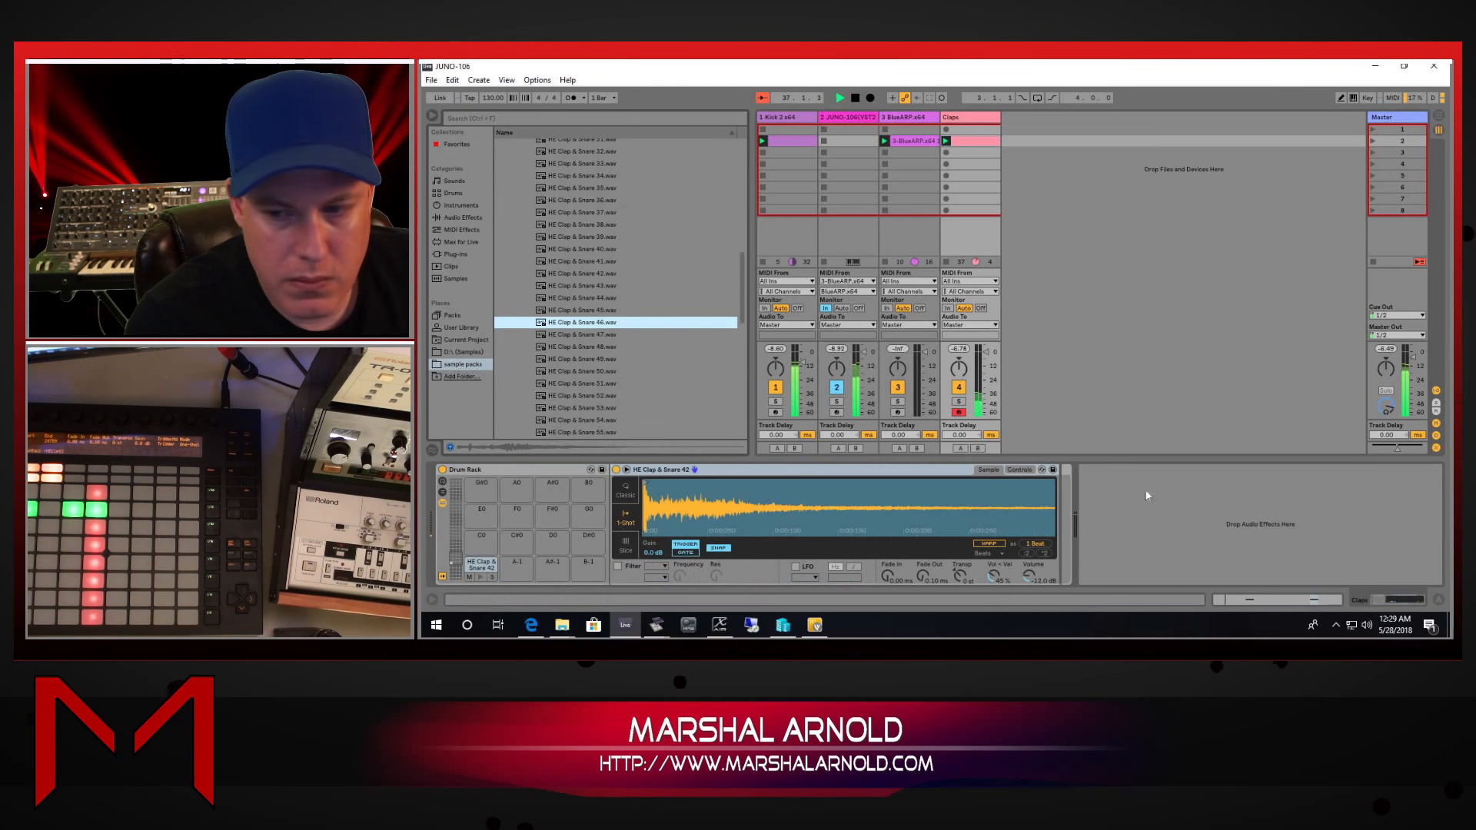
Step: Audition HE Clap & Snare samples 47 to 50 and load HE Clap & Snare 50.wav onto the Drum Rack's C0 pad
{"action": "key", "text": "Down"}
{"action": "key", "text": "Down"}
{"action": "key", "text": "Down"}
{"action": "key", "text": "Down"}
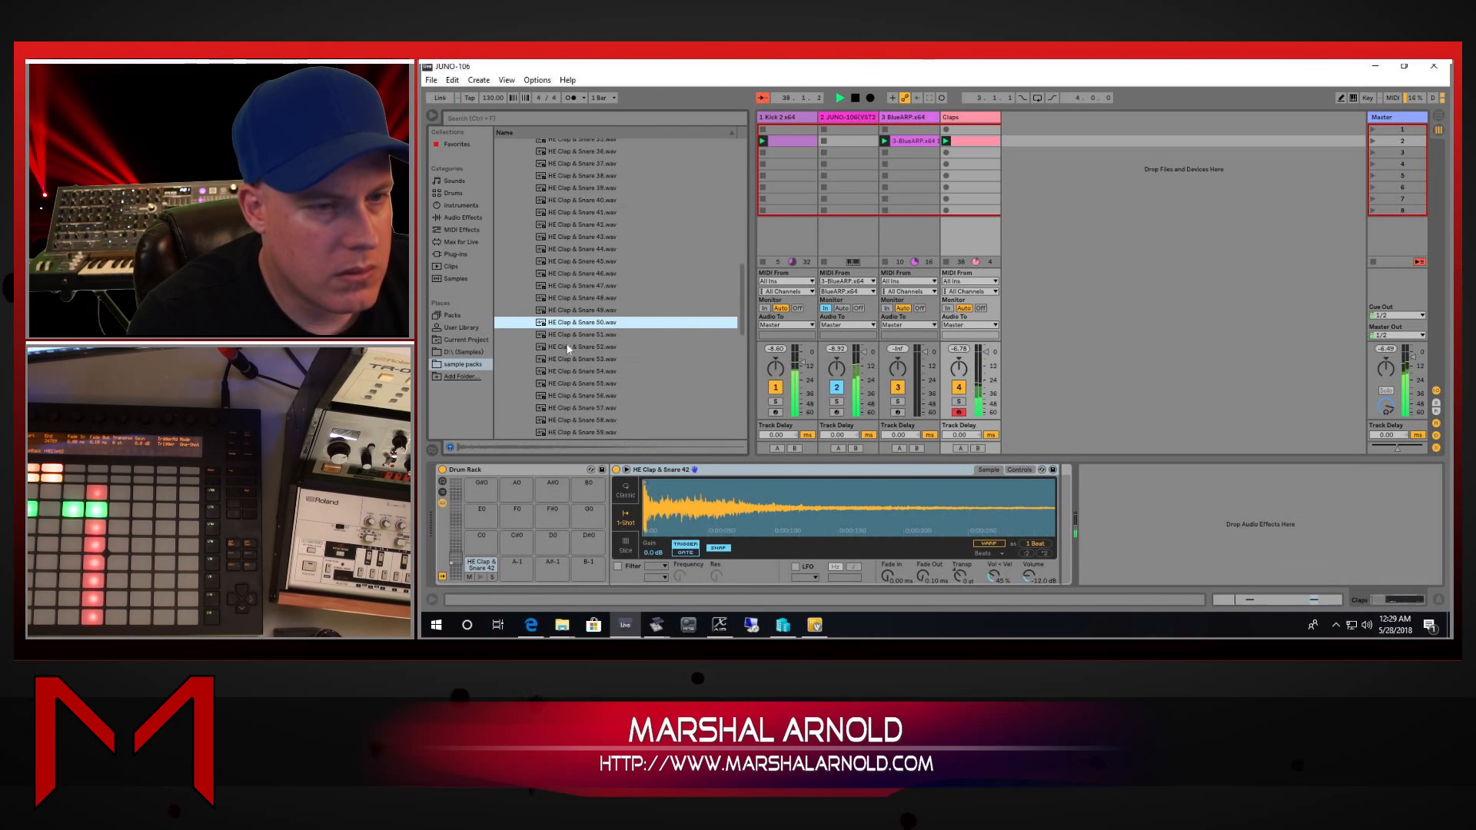
{"action": "left_click_drag", "start_coordinate": [526, 528], "coordinate": [483, 537]}
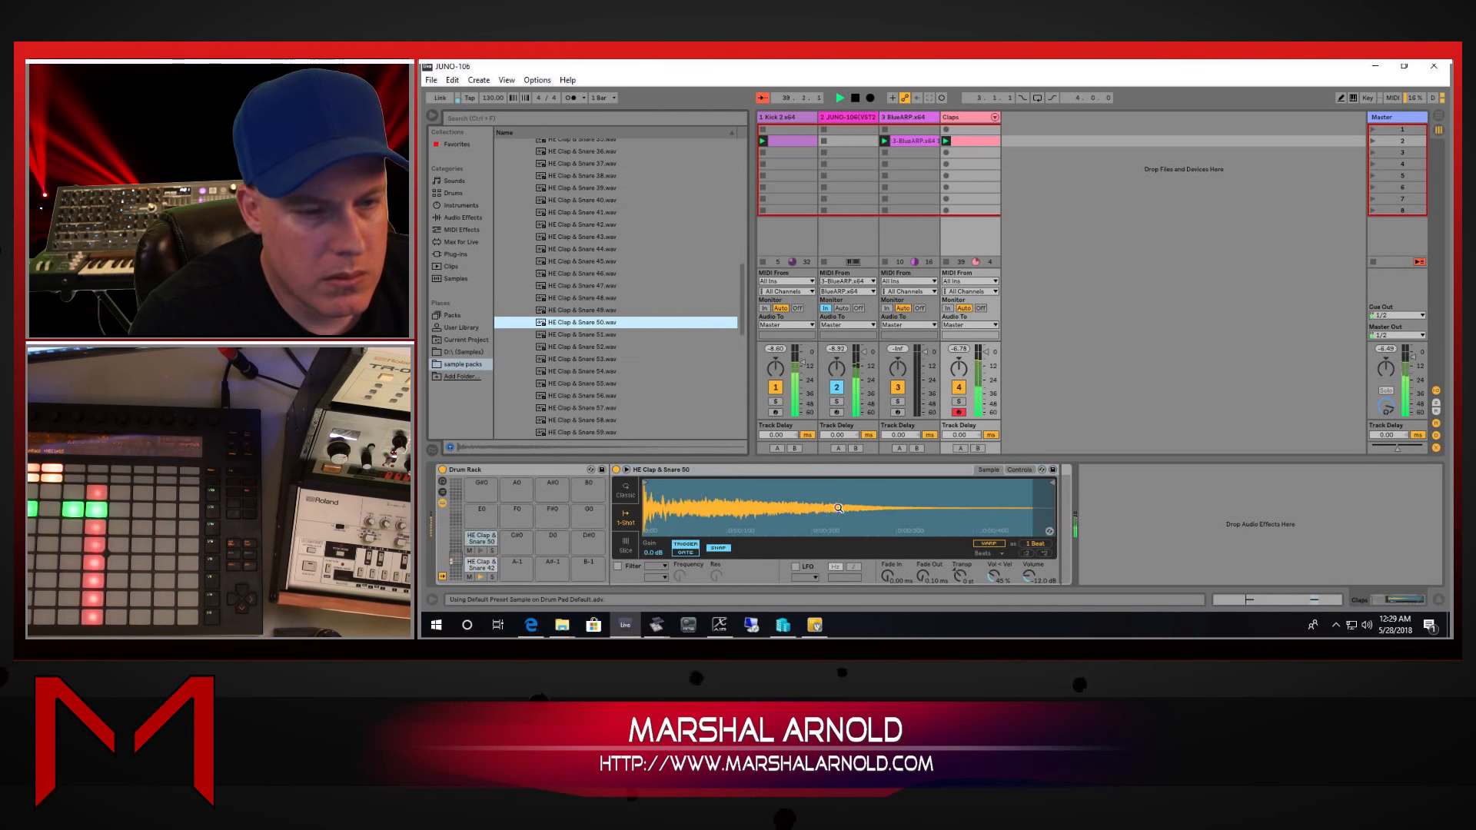
Step: Add HE Clap & Snare 50 notes on beats 2 and 4 of the Claps clip, matching the existing claps
{"action": "left_click", "coordinate": [1311, 603]}
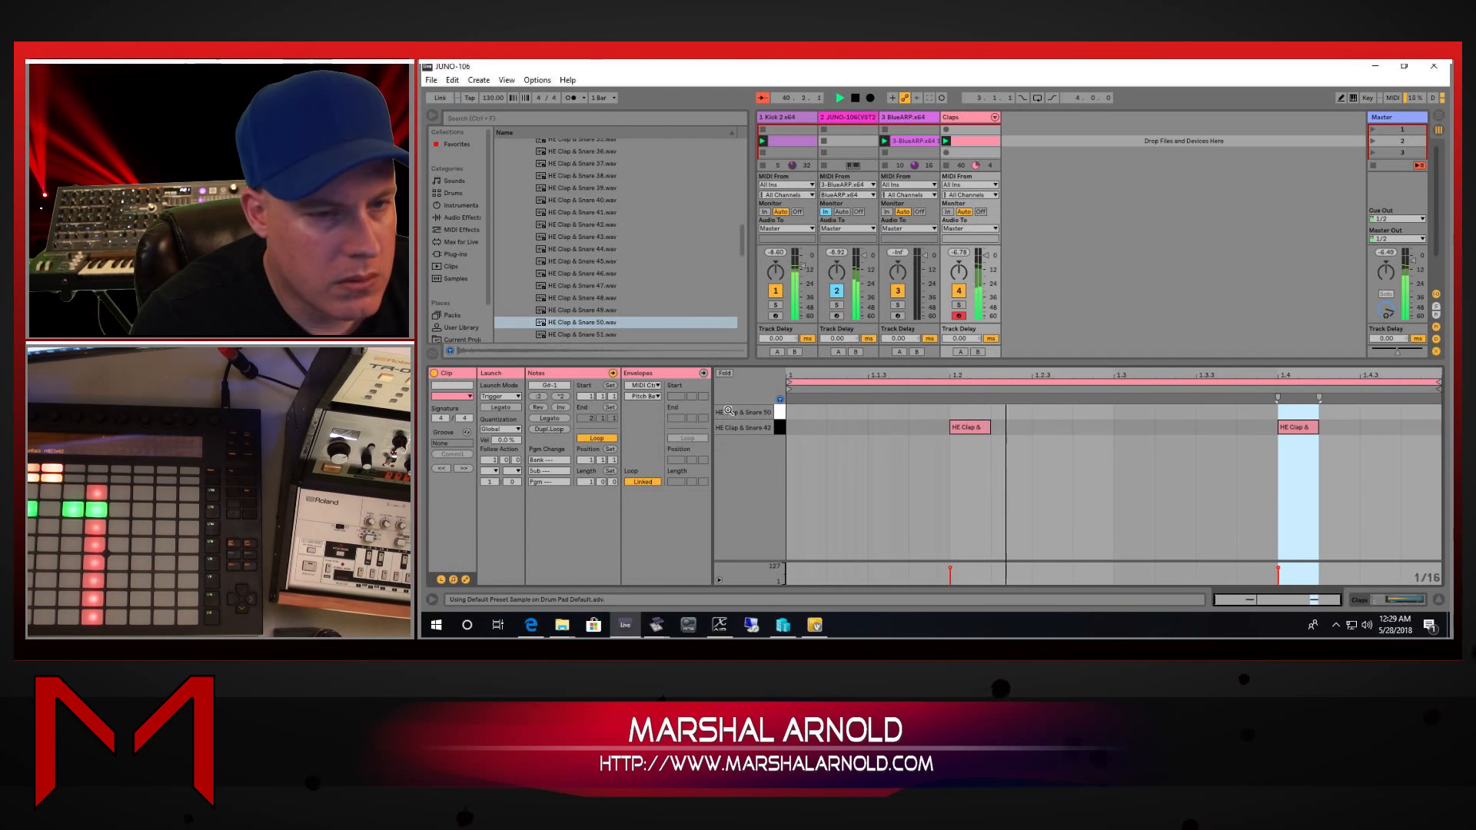
{"action": "double_click", "coordinate": [962, 411]}
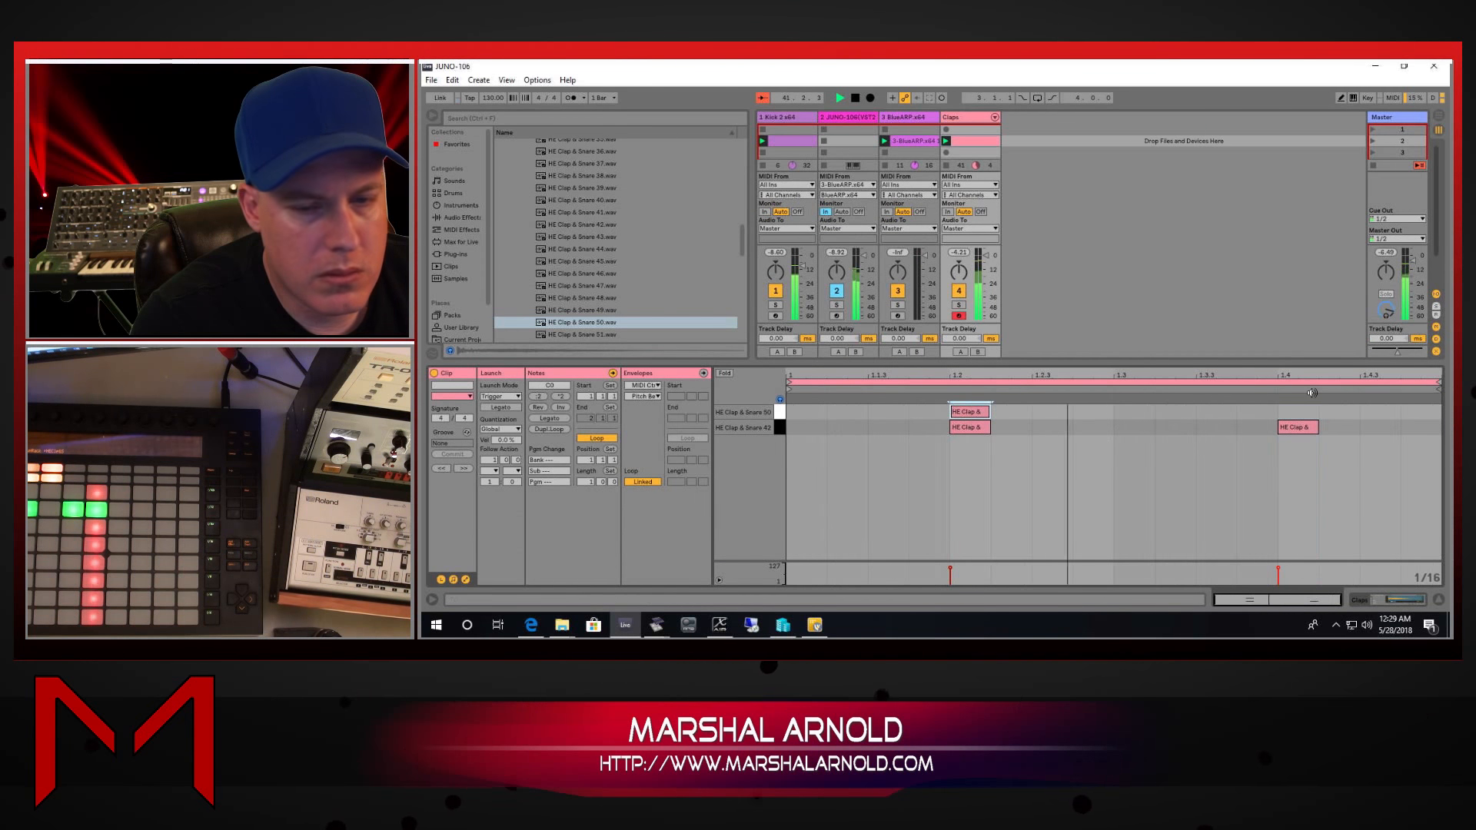
{"action": "left_click", "coordinate": [1305, 415]}
{"action": "double_click", "coordinate": [1305, 414]}
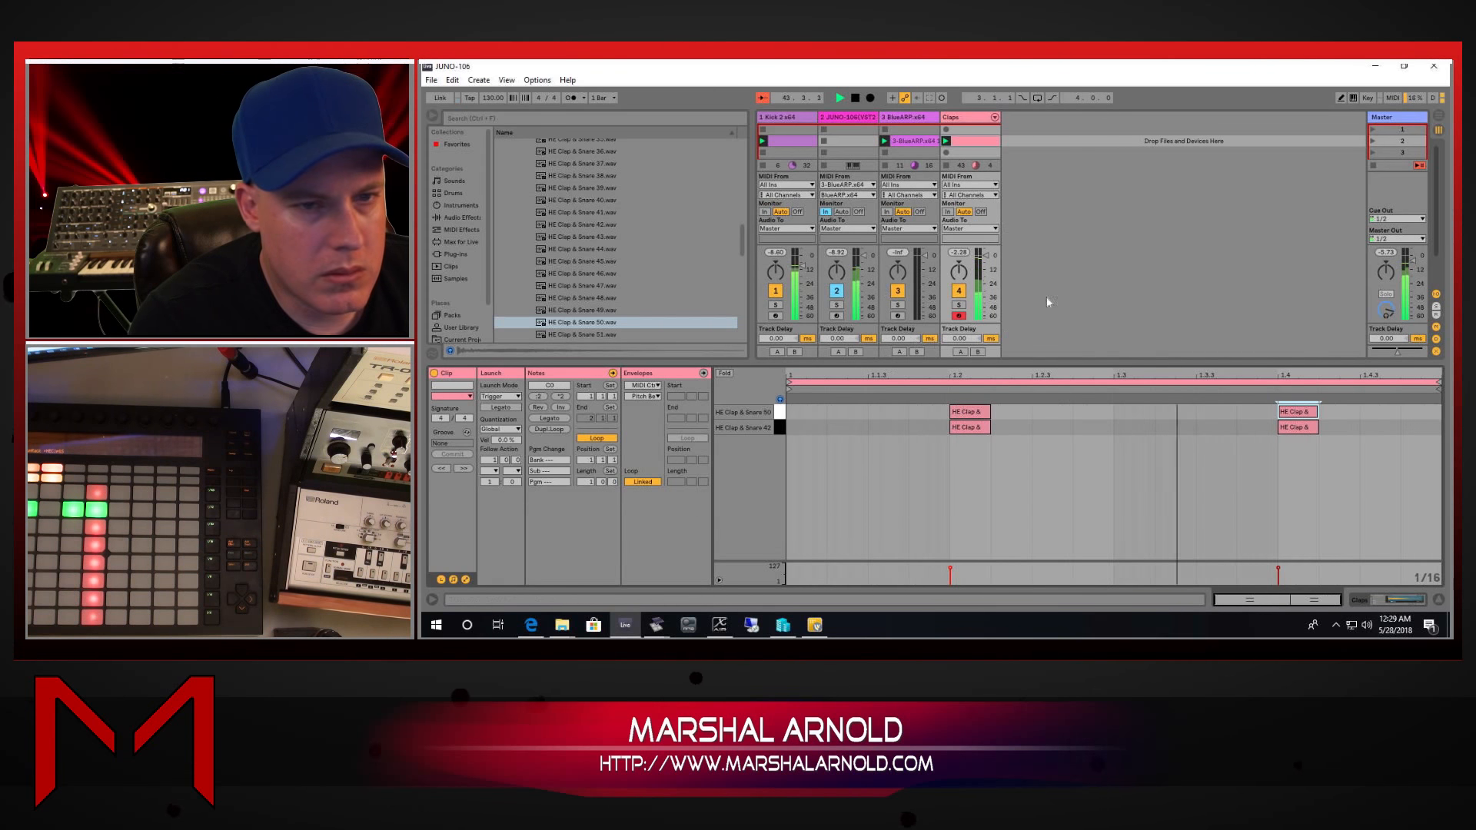
Step: Check the Claps rack's individual chains and shift both HE Clap & Snare 50 notes slightly ahead of beats 2 and 4
{"action": "left_click", "coordinate": [995, 118]}
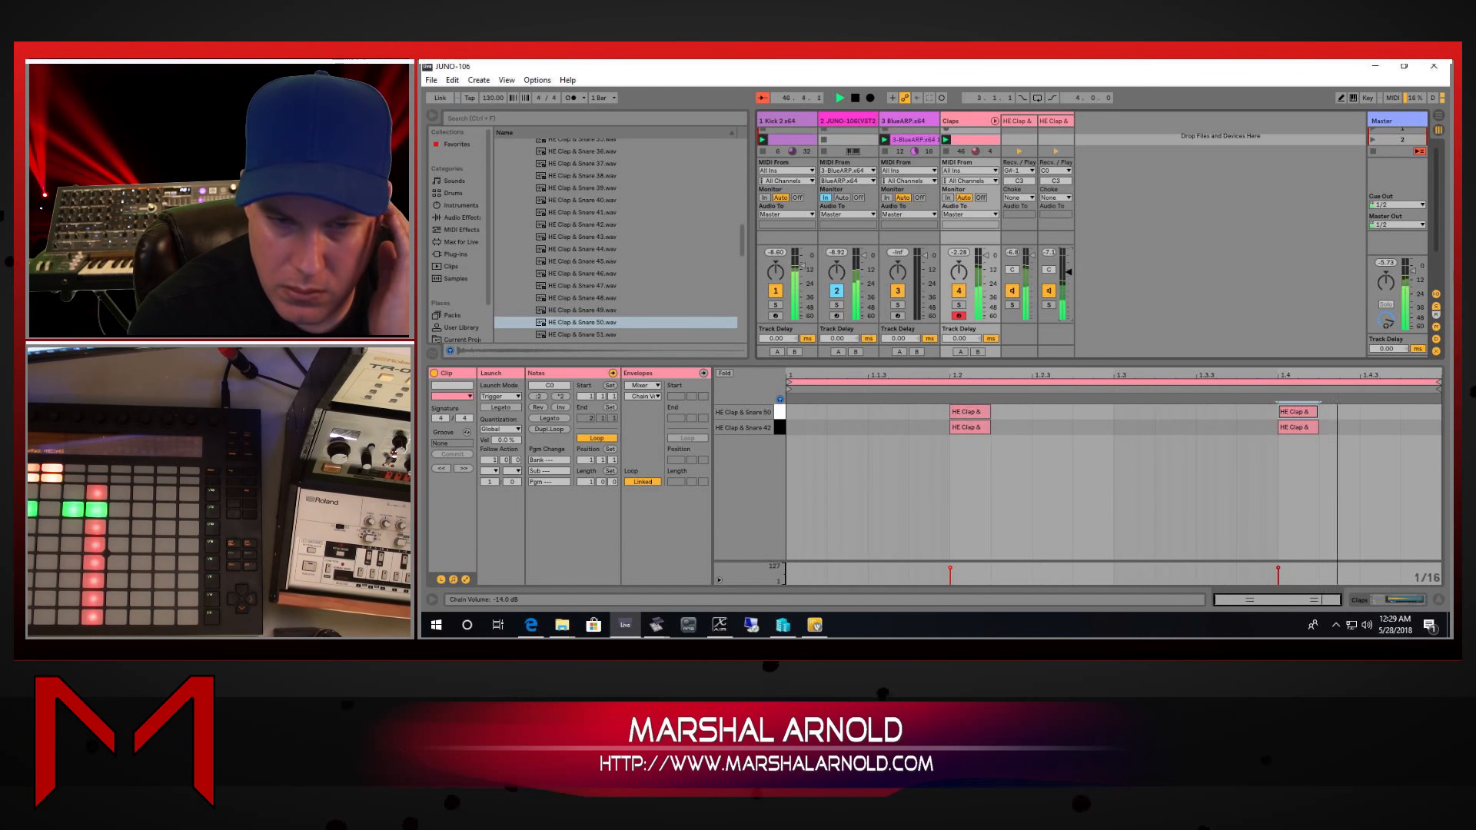
{"action": "left_click_drag", "start_coordinate": [1349, 418], "coordinate": [917, 391]}
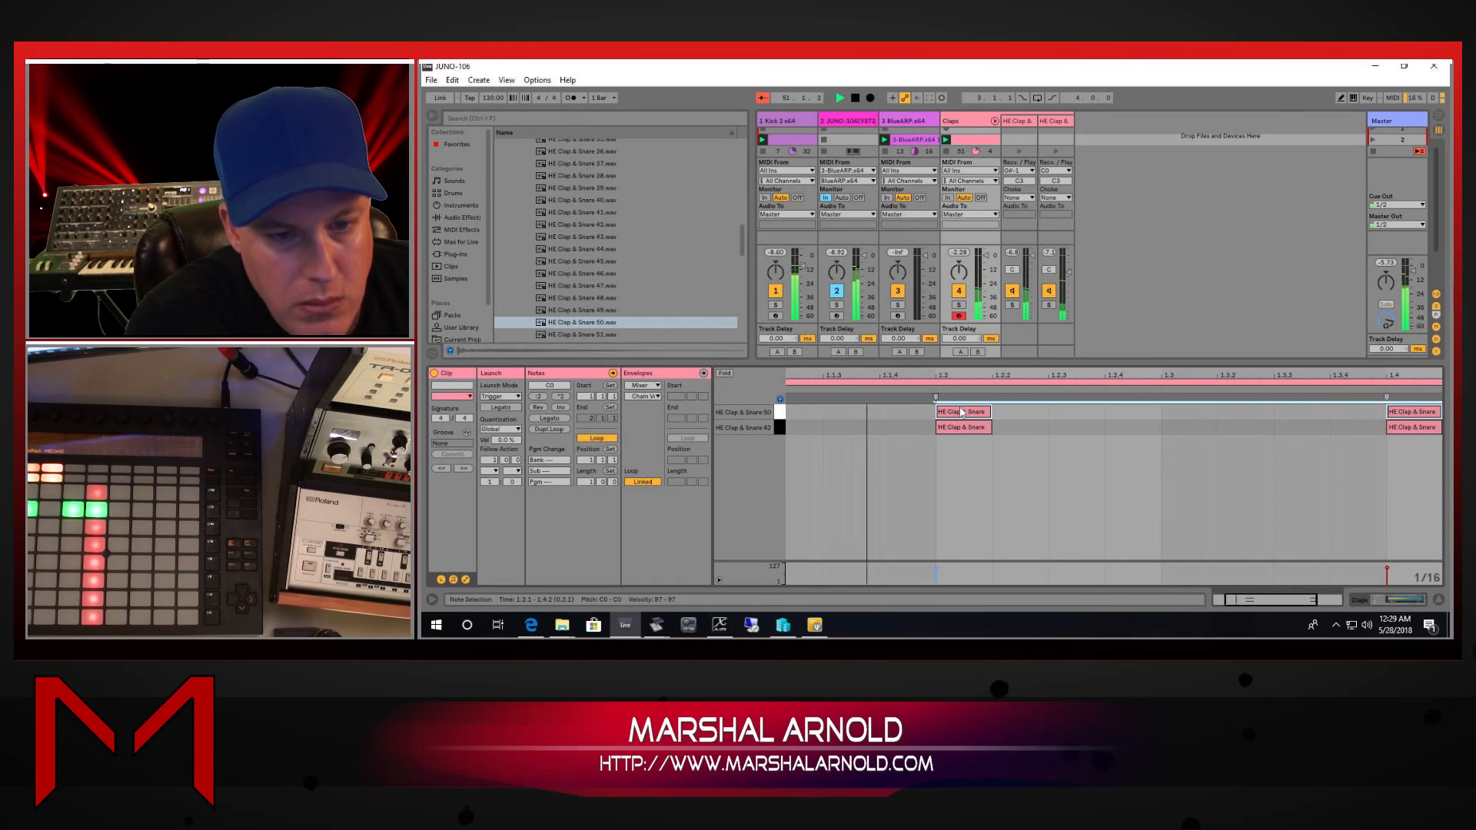
{"action": "left_click_drag", "start_coordinate": [956, 413], "coordinate": [946, 413]}
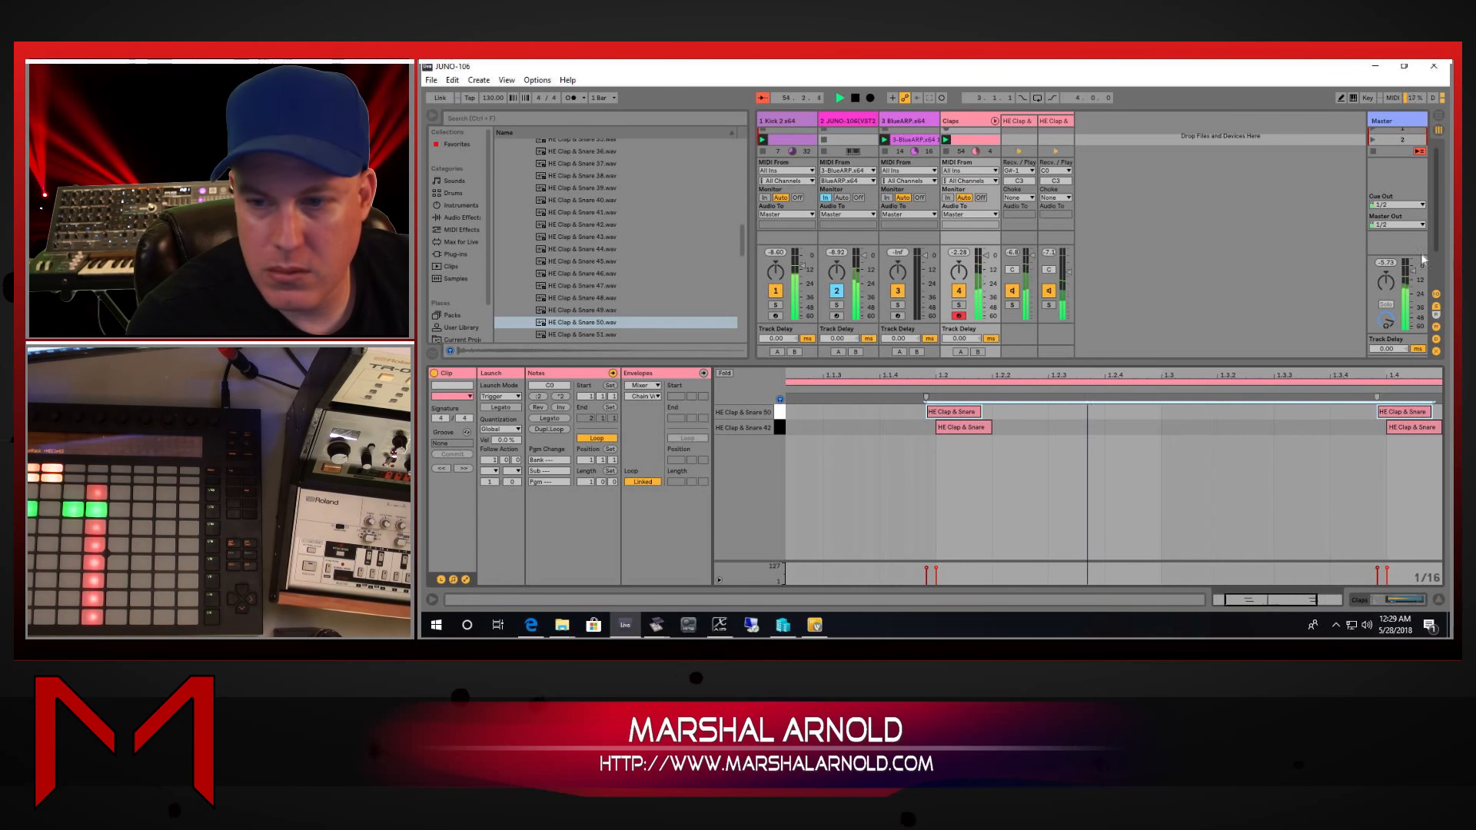
{"action": "left_click", "coordinate": [995, 121]}
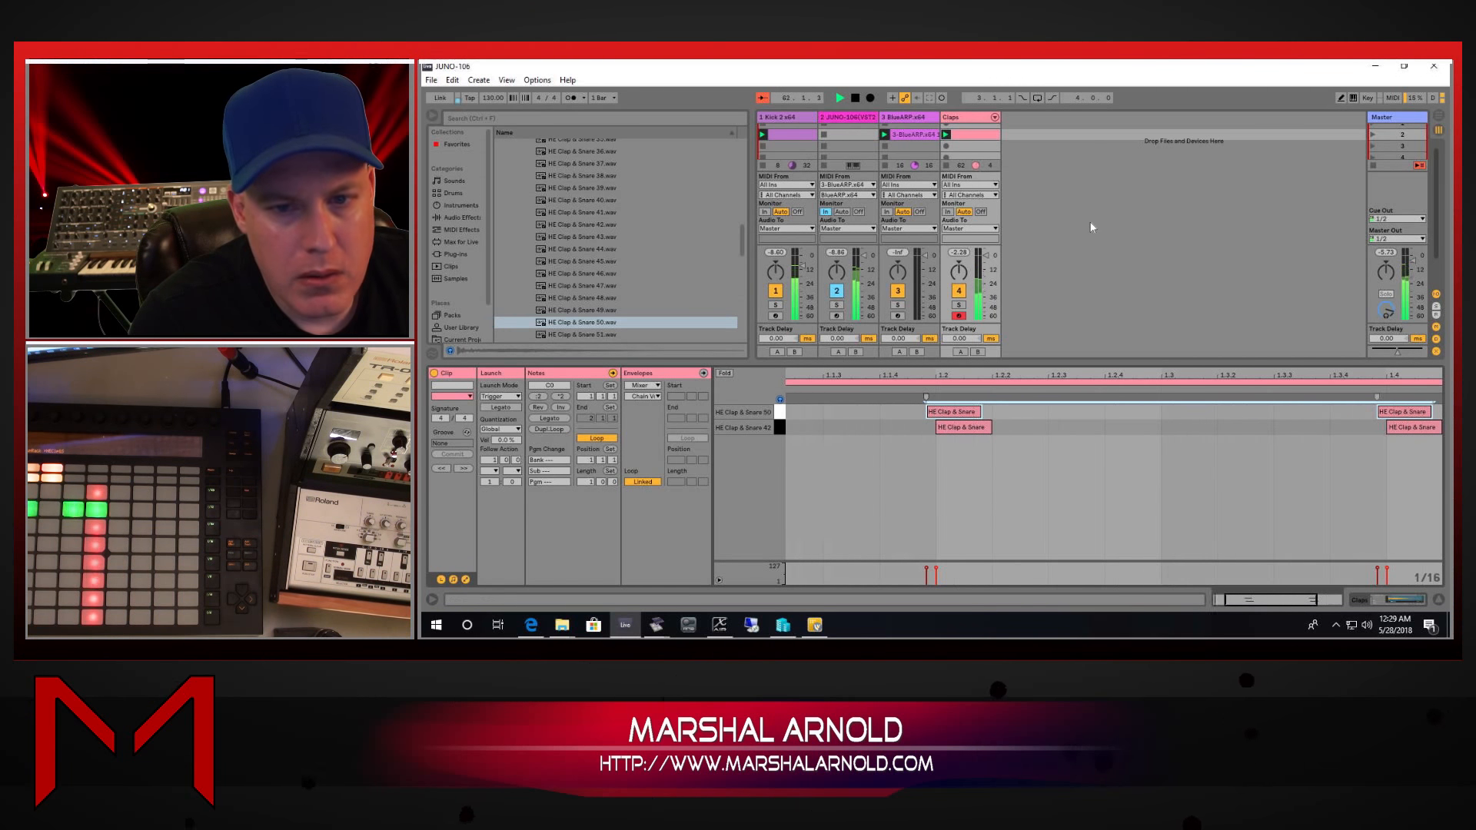
Step: Insert a new MIDI track after the Claps track and name it HH1
{"action": "right_click", "coordinate": [1081, 177]}
{"action": "key", "text": "Escape"}
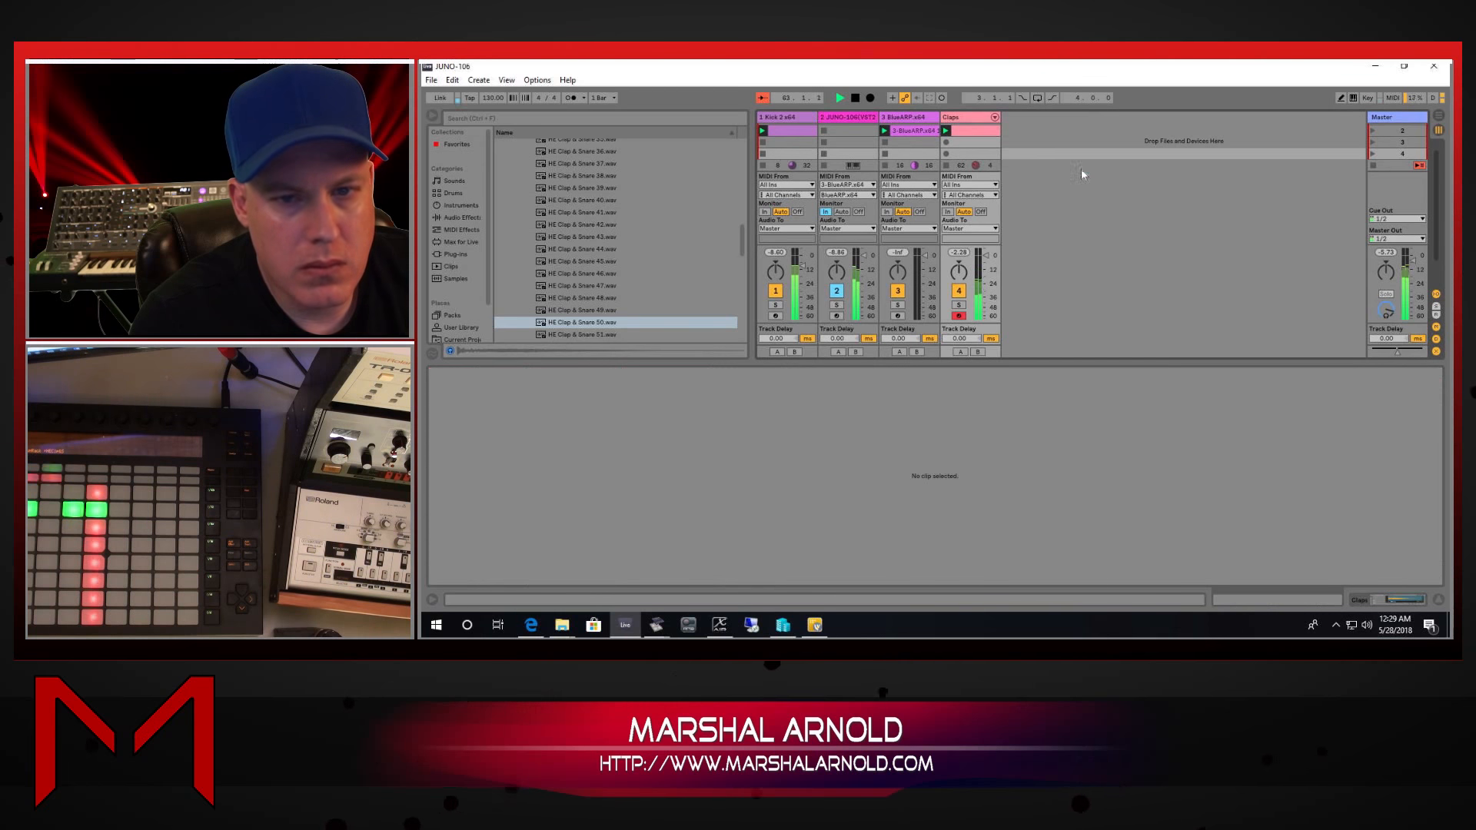
{"action": "key", "text": "ctrl+shift+t"}
{"action": "right_click", "coordinate": [1012, 117]}
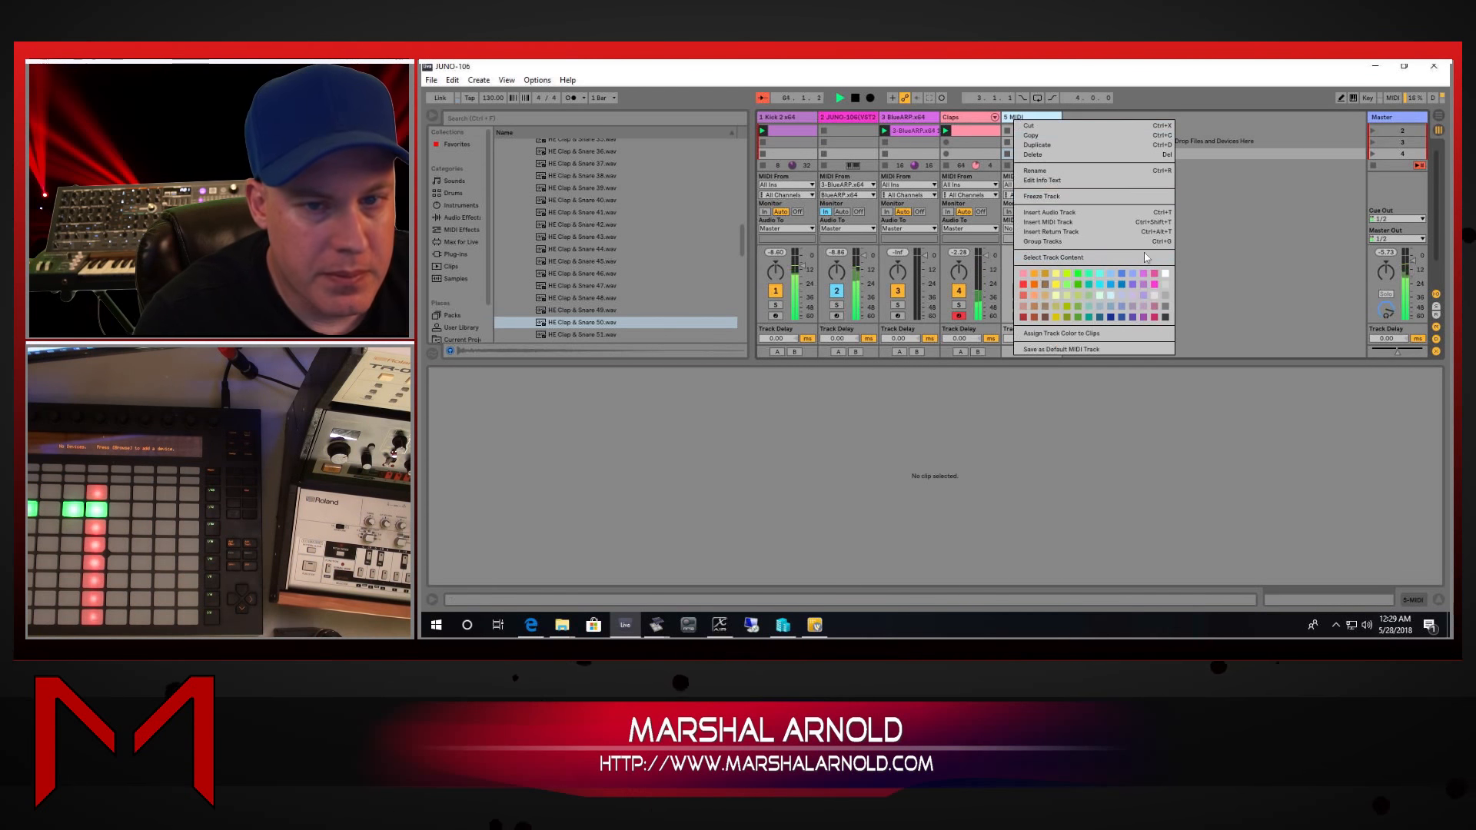
{"action": "left_click", "coordinate": [1045, 176]}
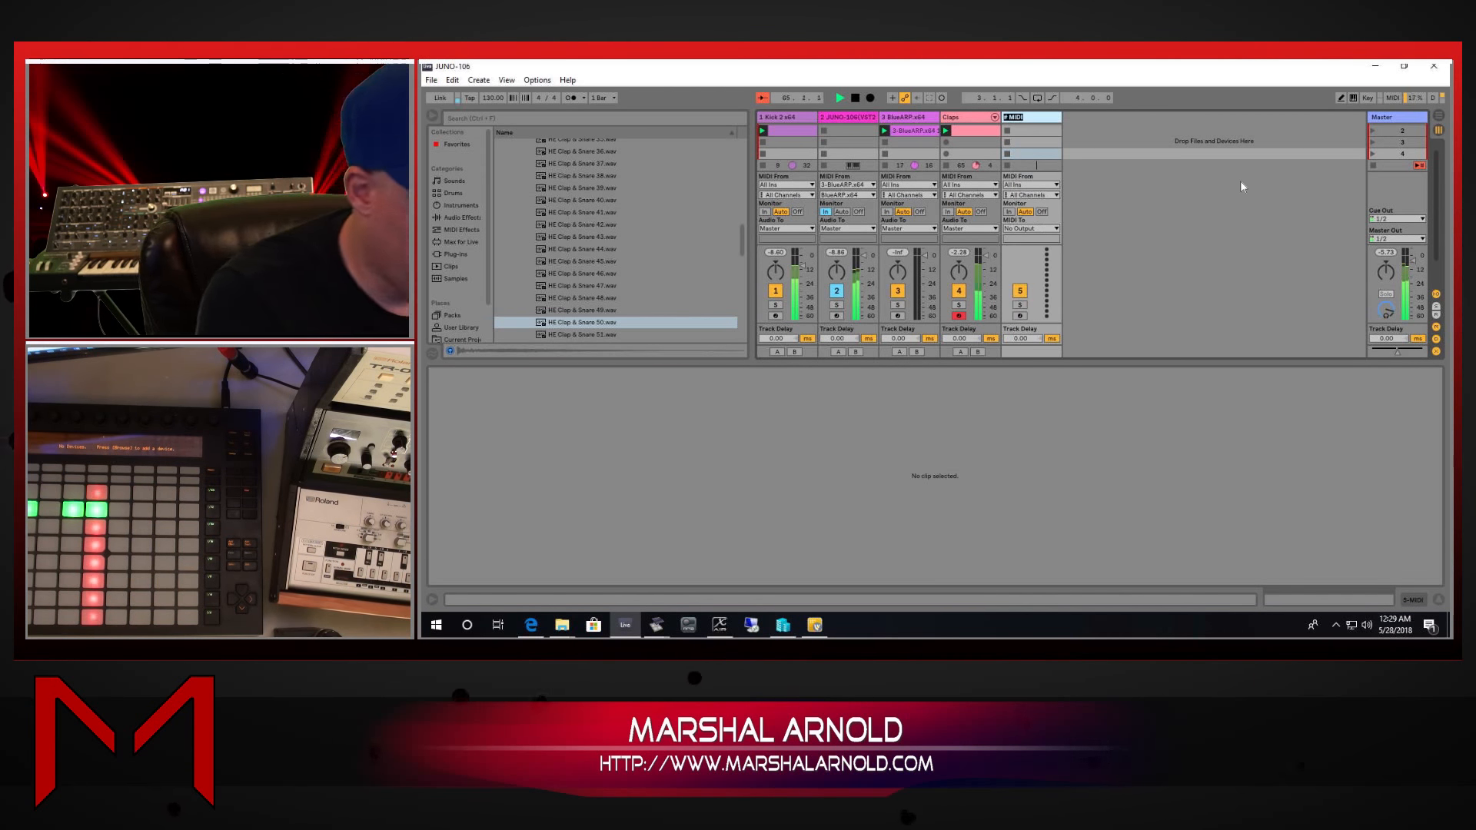
{"action": "type", "text": "HH1"}
{"action": "key", "text": "Return"}
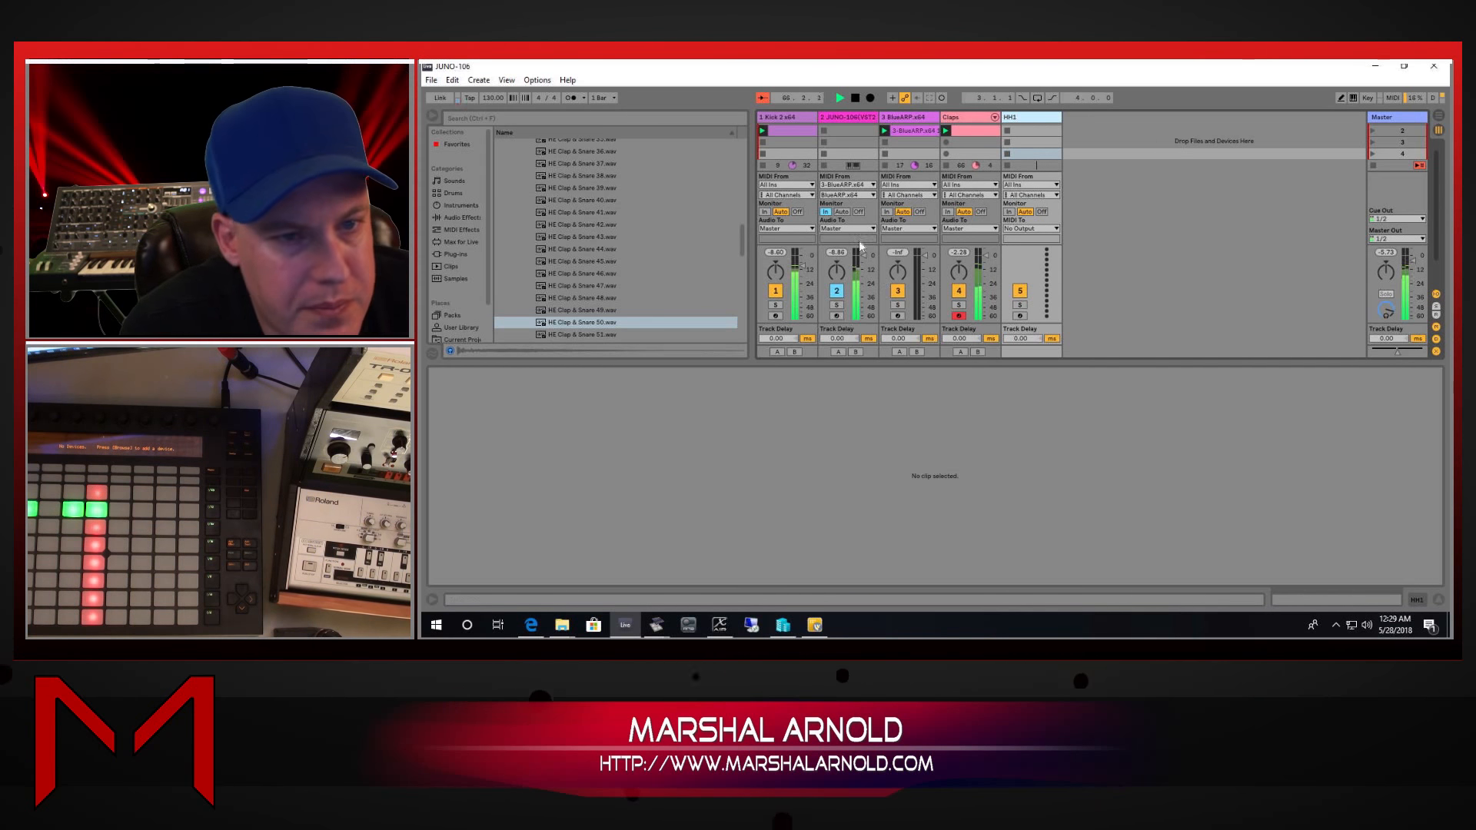
Step: Open the Hats folder of the Hy2rogen EDM Drum Hits pack and audition HE Hat samples up to HE Hat 15.wav
{"action": "scroll", "coordinate": [642, 203], "scroll_direction": "up", "scroll_amount": 3}
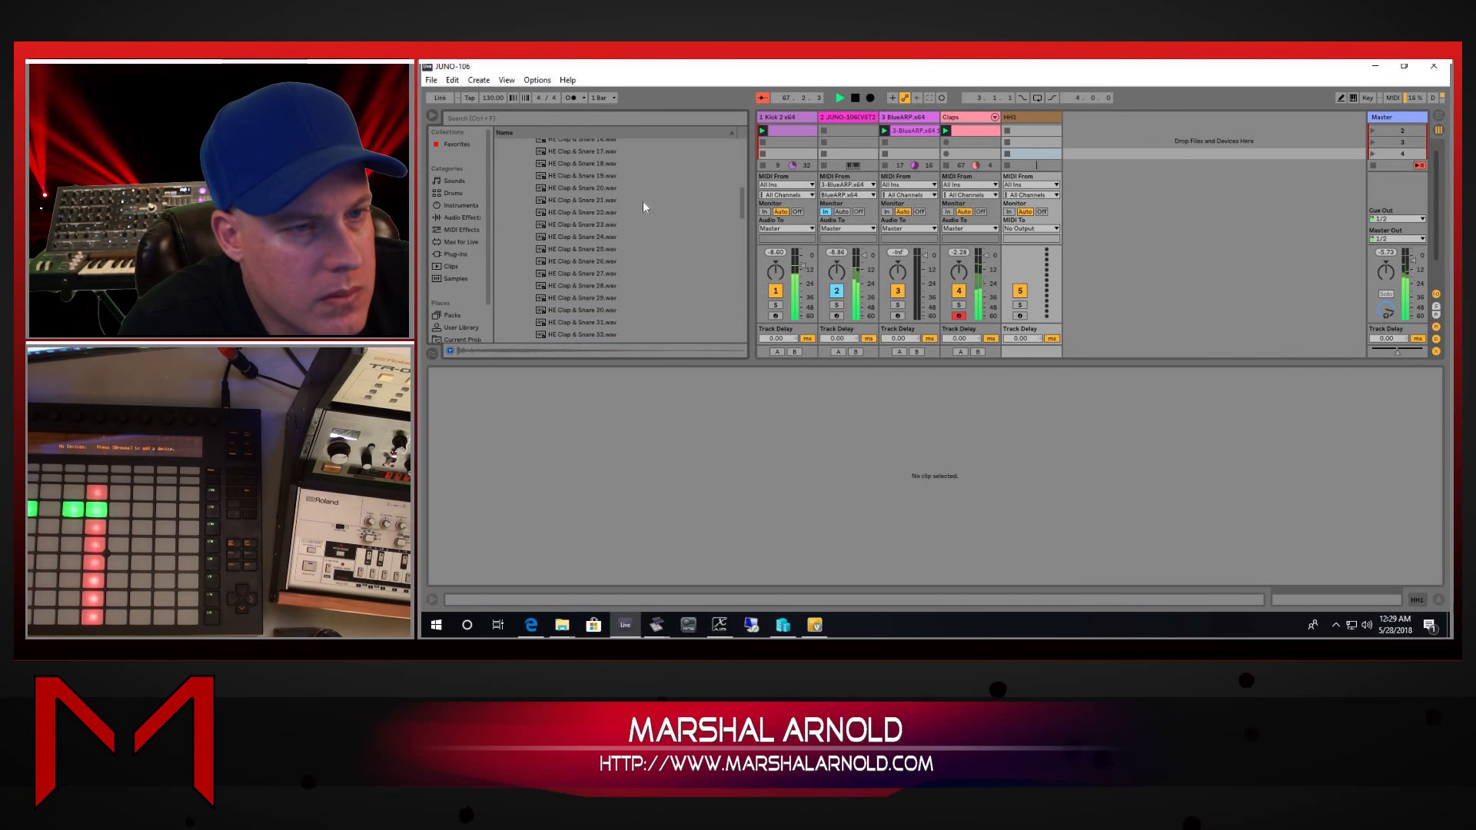
{"action": "scroll", "coordinate": [648, 206], "scroll_direction": "up", "scroll_amount": 10}
{"action": "left_click", "coordinate": [526, 219]}
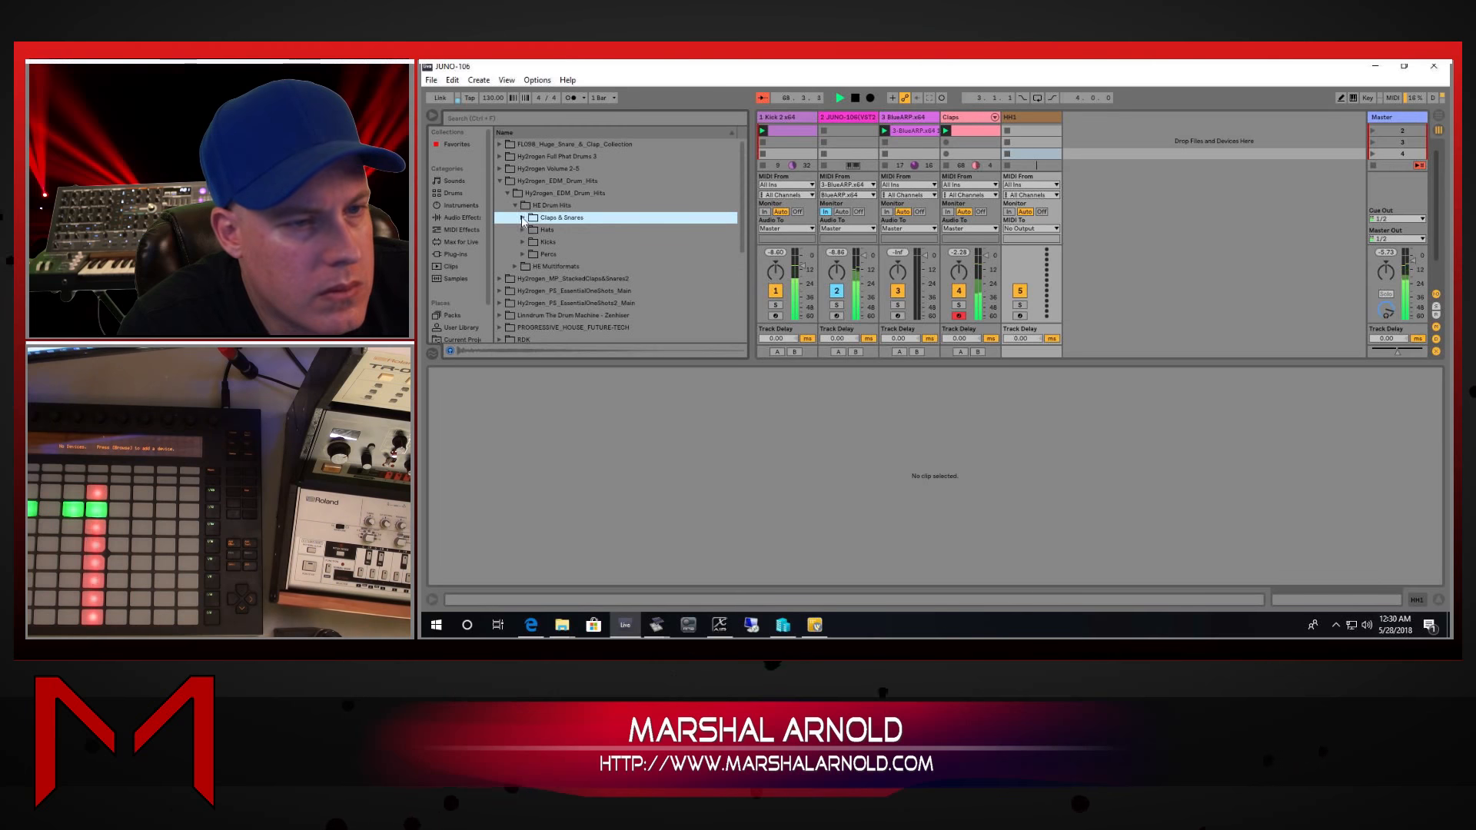
{"action": "left_click", "coordinate": [523, 217]}
{"action": "left_click", "coordinate": [523, 230]}
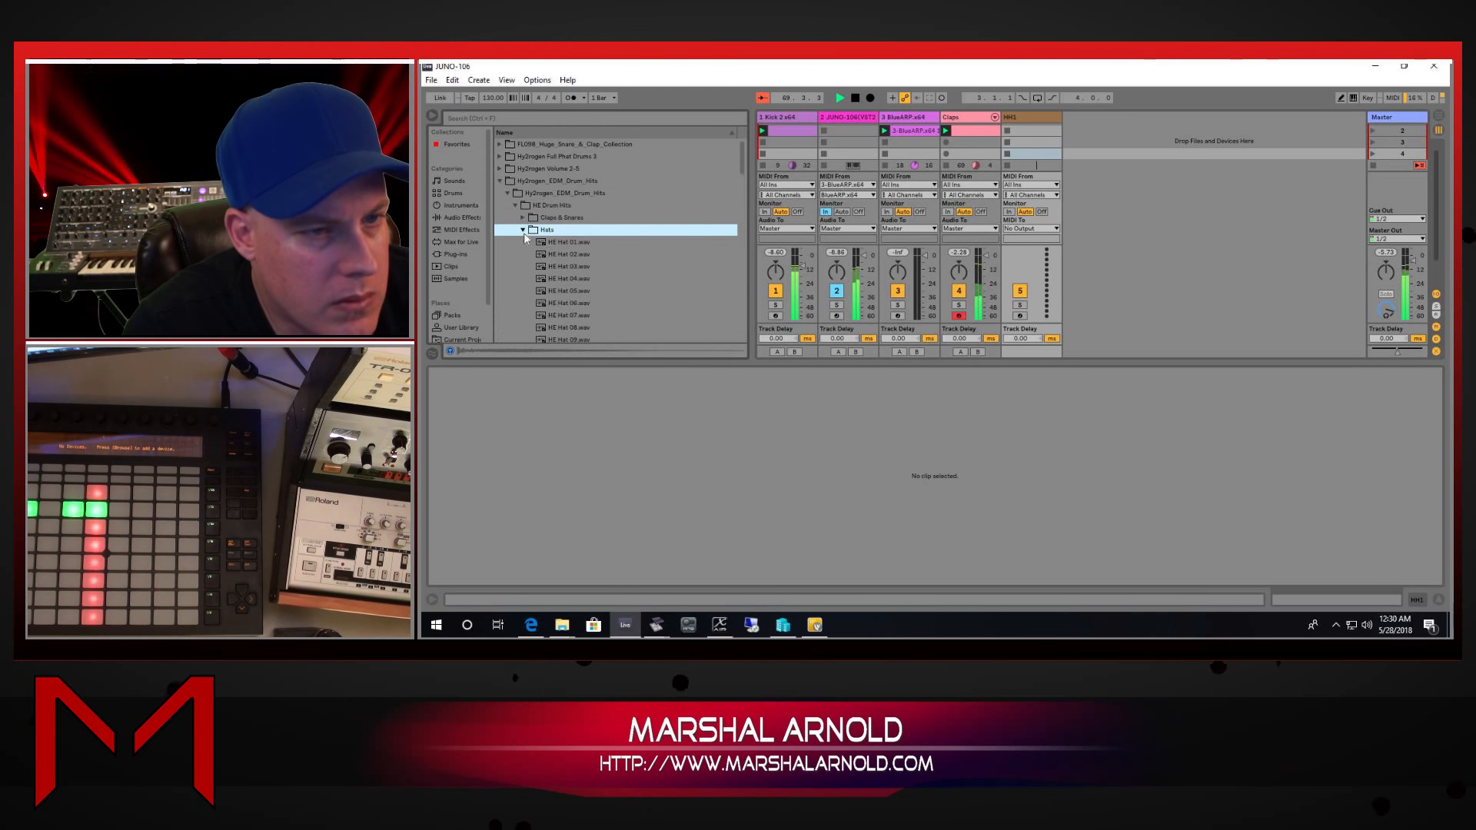
{"action": "left_click", "coordinate": [566, 254]}
{"action": "left_click", "coordinate": [580, 316]}
{"action": "scroll", "coordinate": [615, 288], "scroll_direction": "down", "scroll_amount": 4}
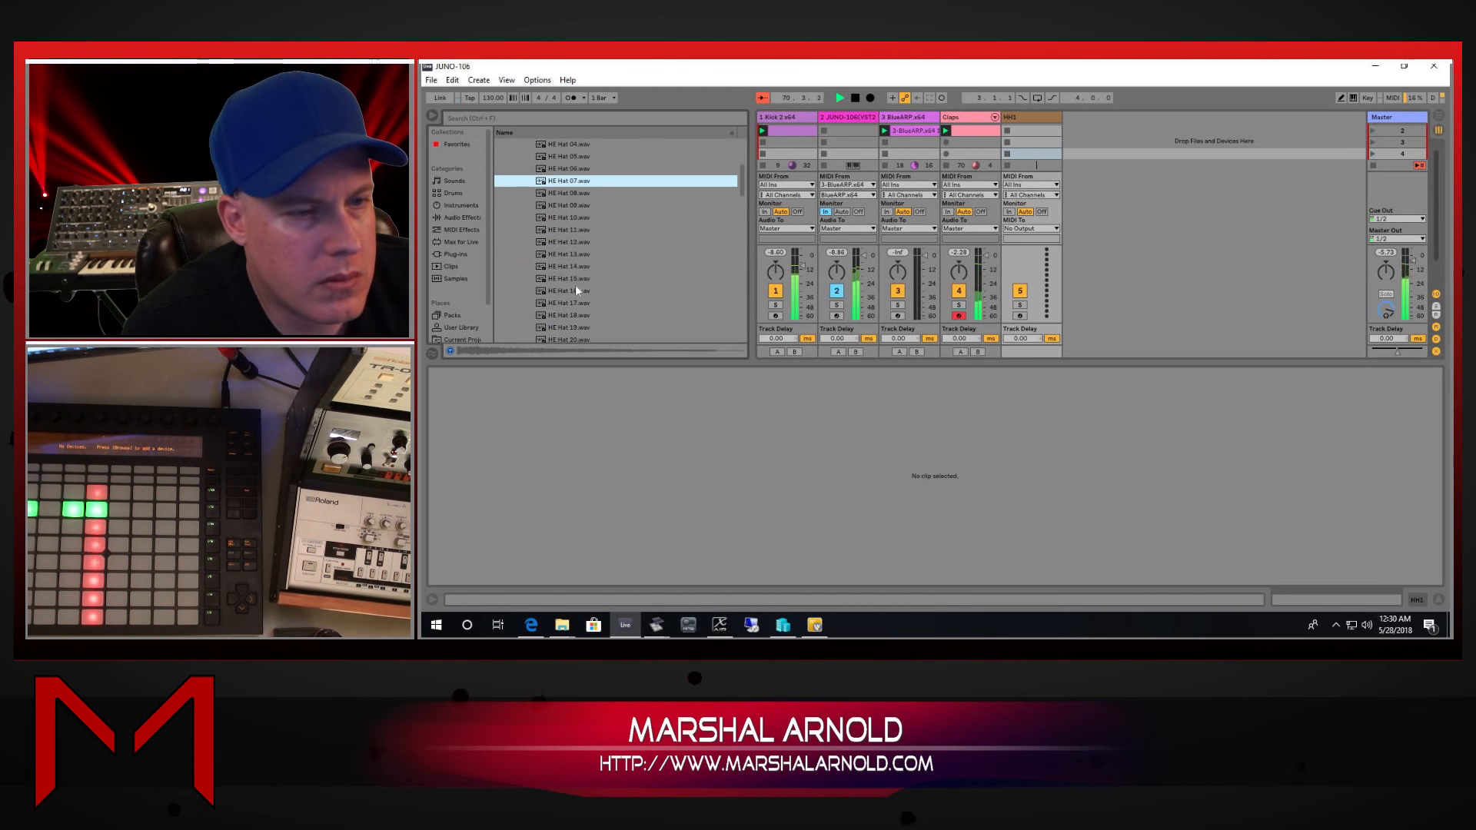
{"action": "left_click", "coordinate": [627, 279]}
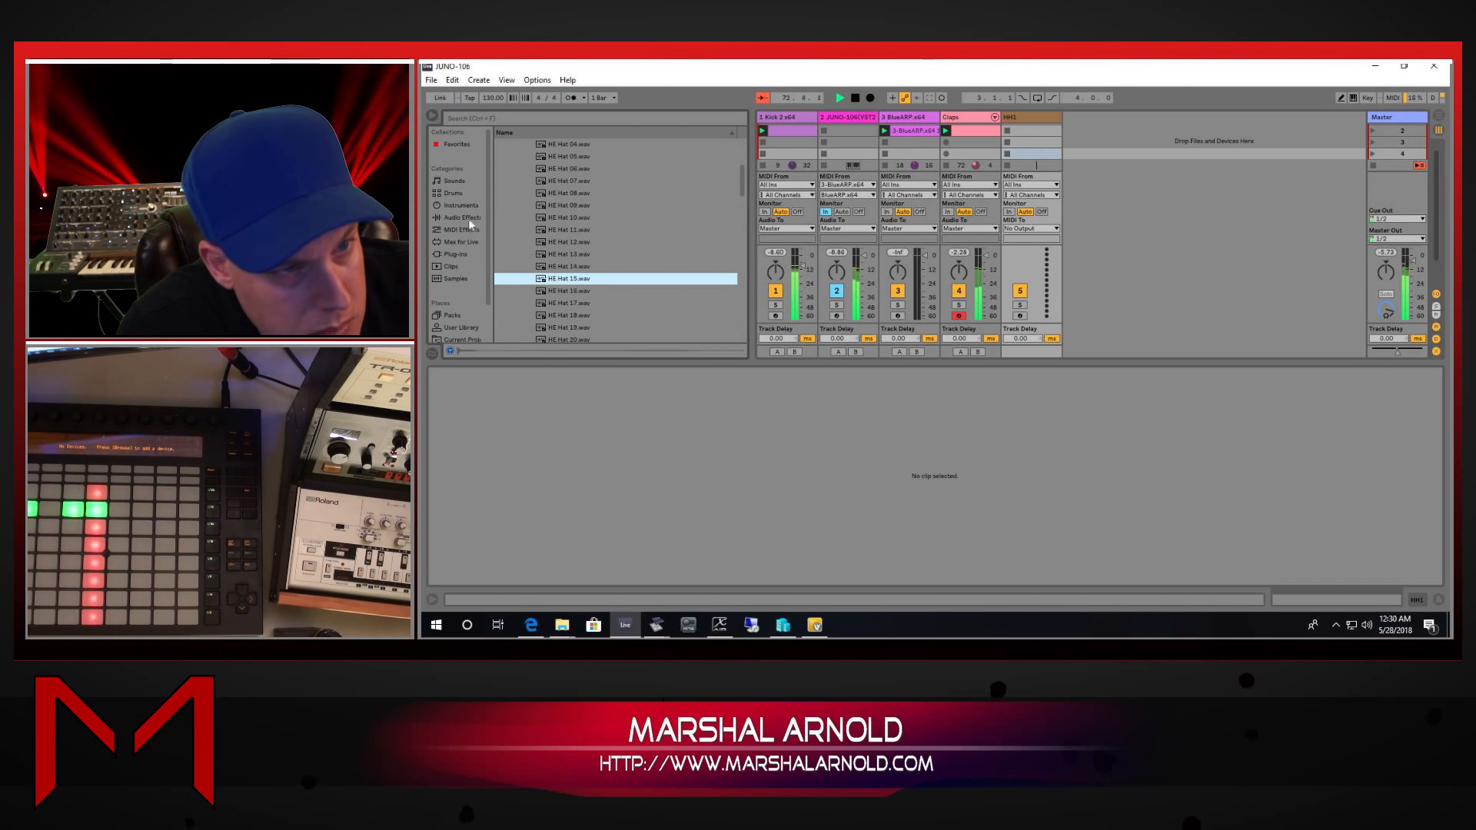
Step: Add an empty Drum Rack to the HH1 track and load HE Hat 15.wav onto its C1 pad
{"action": "left_click", "coordinate": [453, 193]}
{"action": "left_click_drag", "start_coordinate": [538, 157], "coordinate": [1047, 154]}
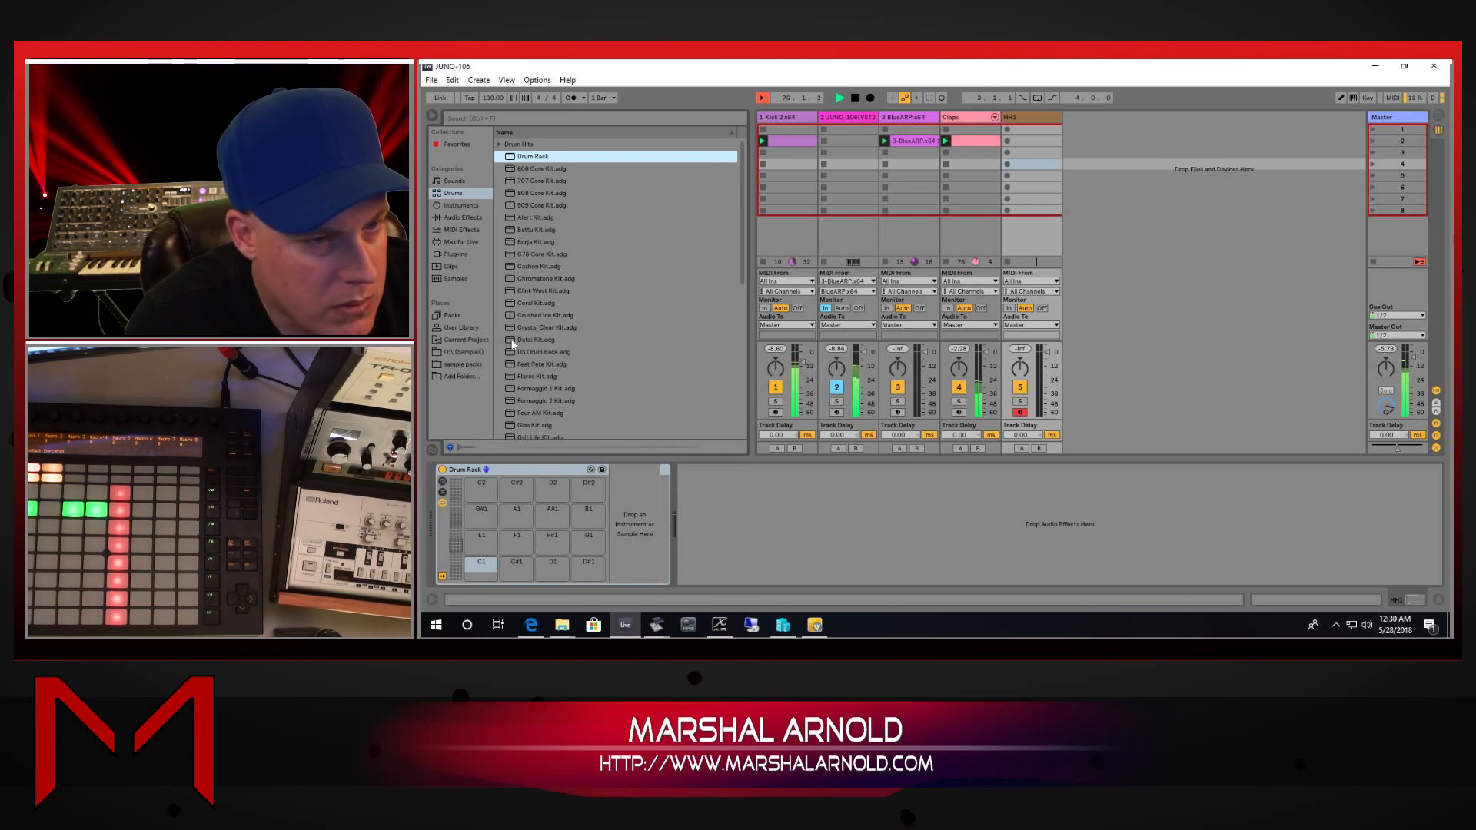
{"action": "left_click", "coordinate": [457, 364]}
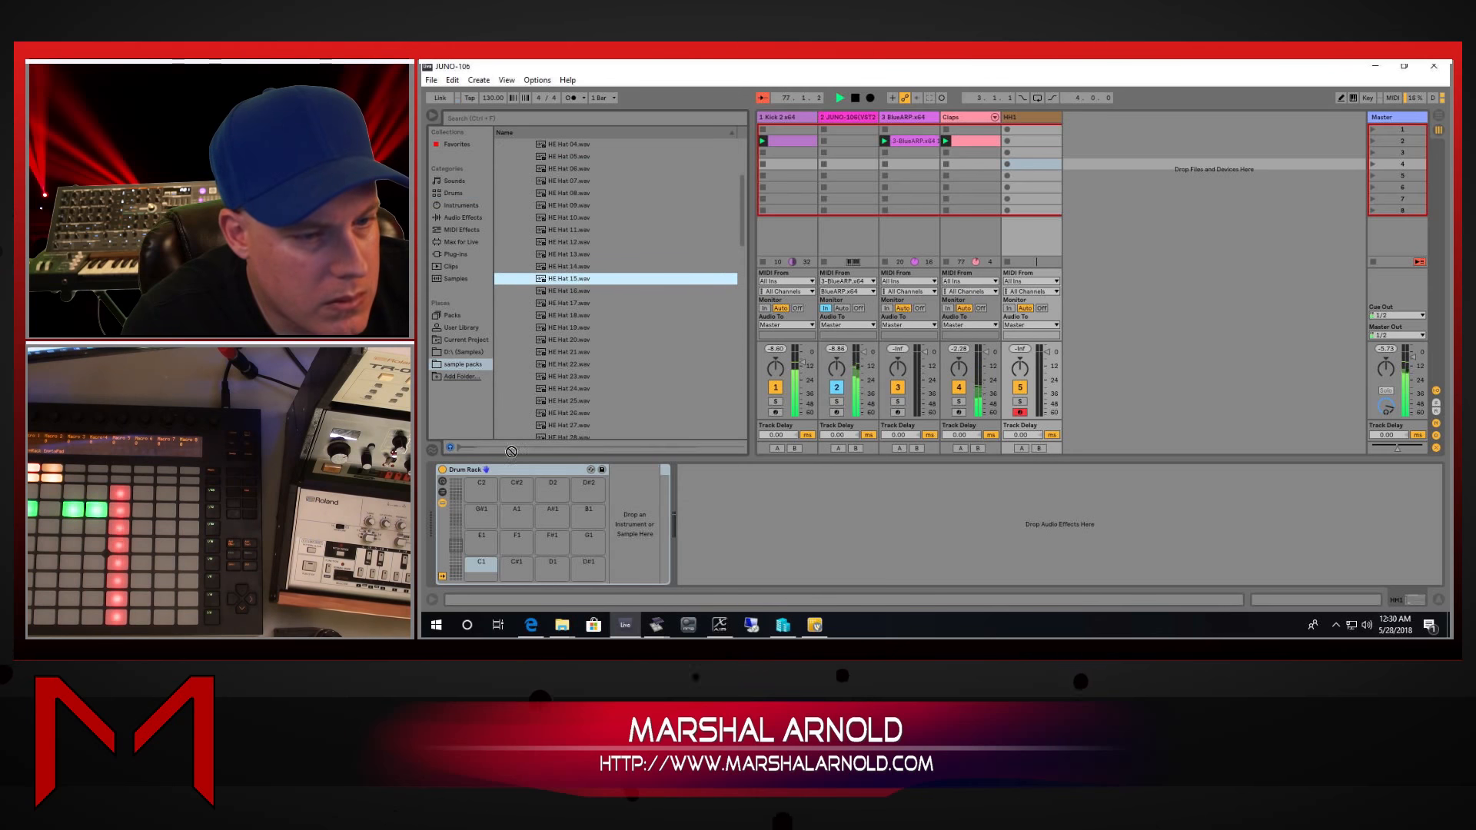
{"action": "left_click_drag", "start_coordinate": [482, 567], "coordinate": [482, 568]}
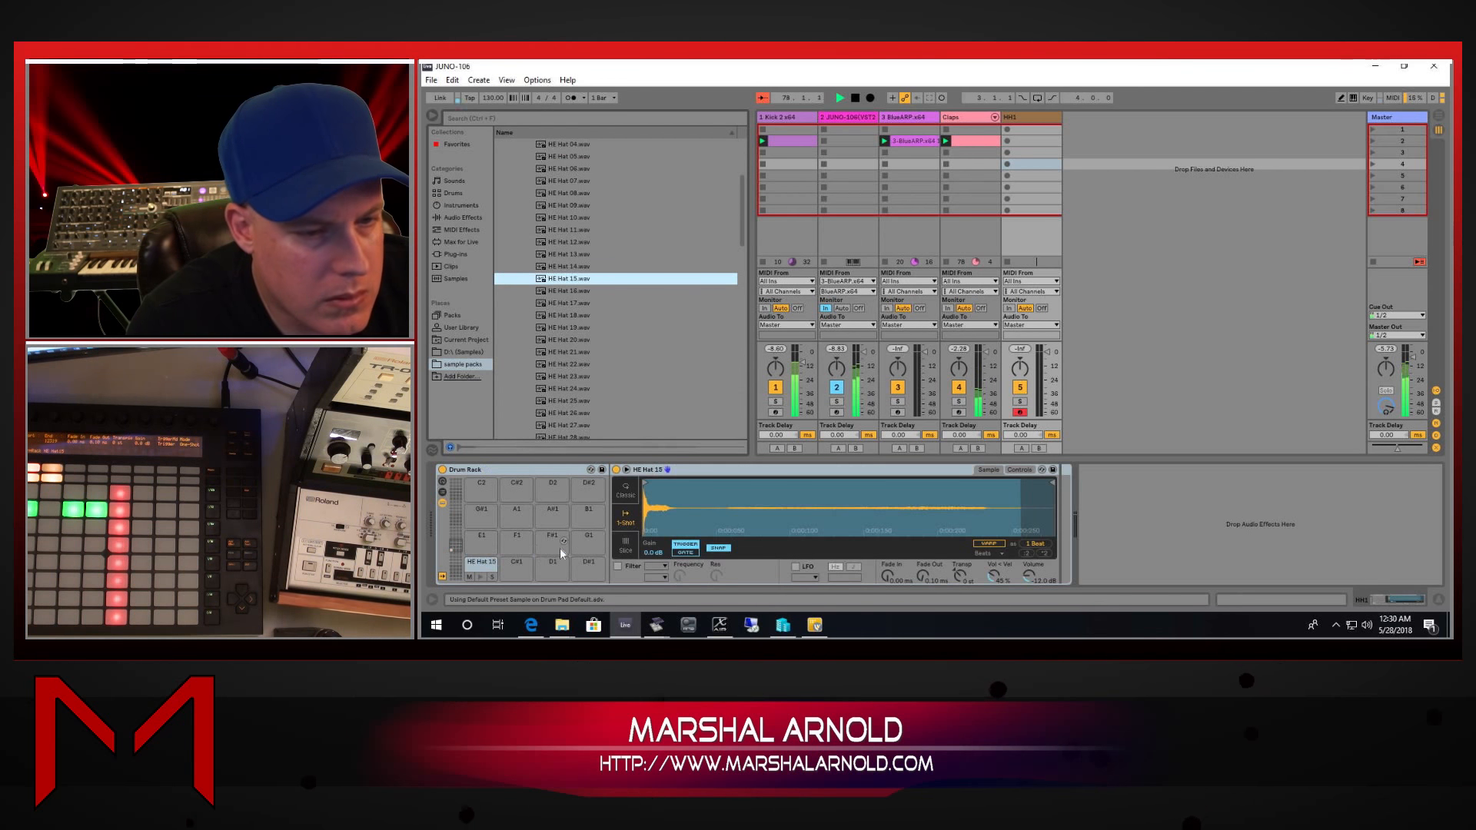
Step: Create a one-bar clip in HH1's second slot with HE Hat 15 notes on the offbeats 1.1.3, 1.2.3, 1.3.3 and 1.4.3
{"action": "double_click", "coordinate": [1033, 139]}
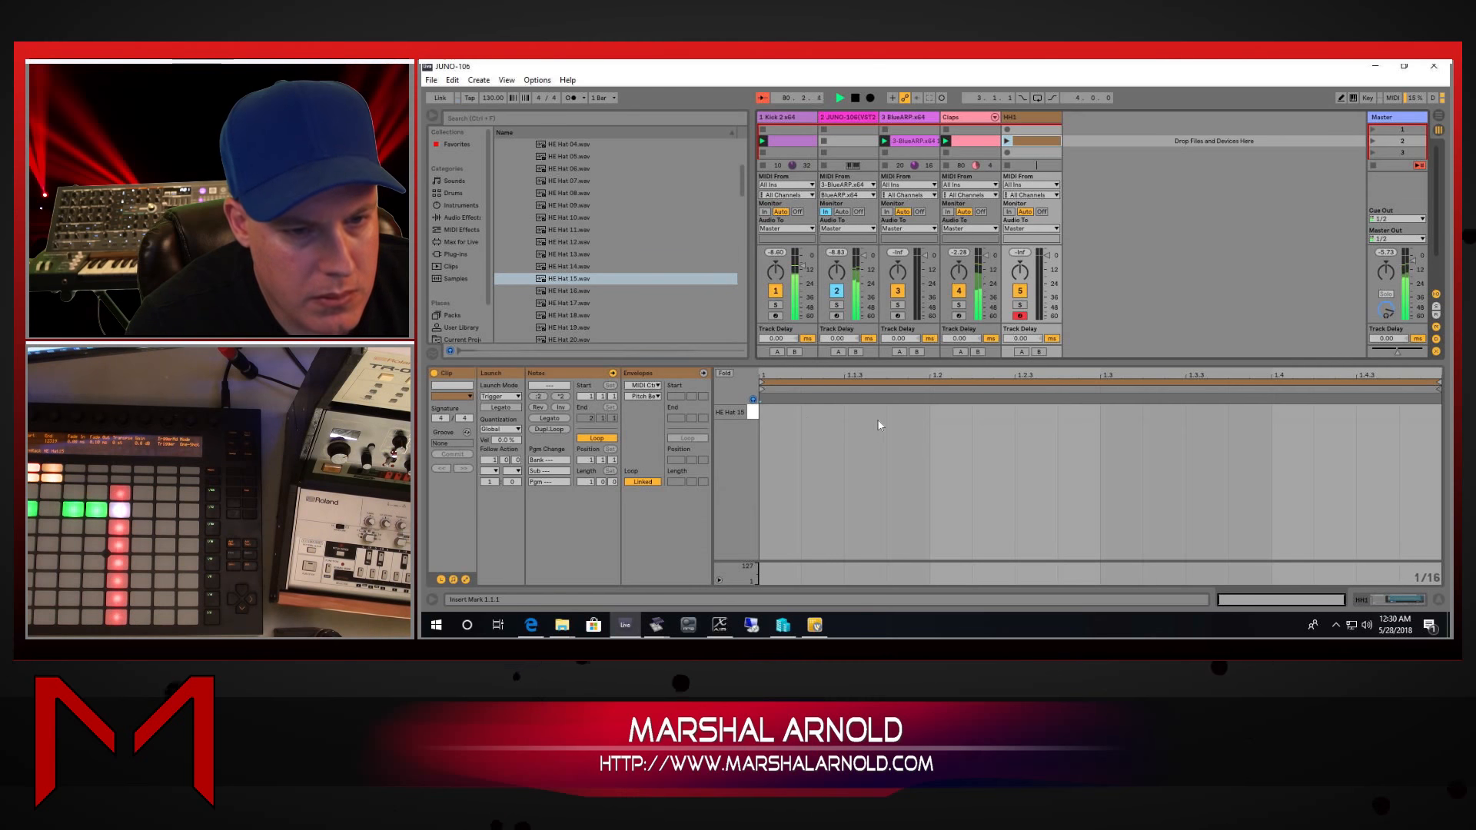
{"action": "double_click", "coordinate": [868, 413]}
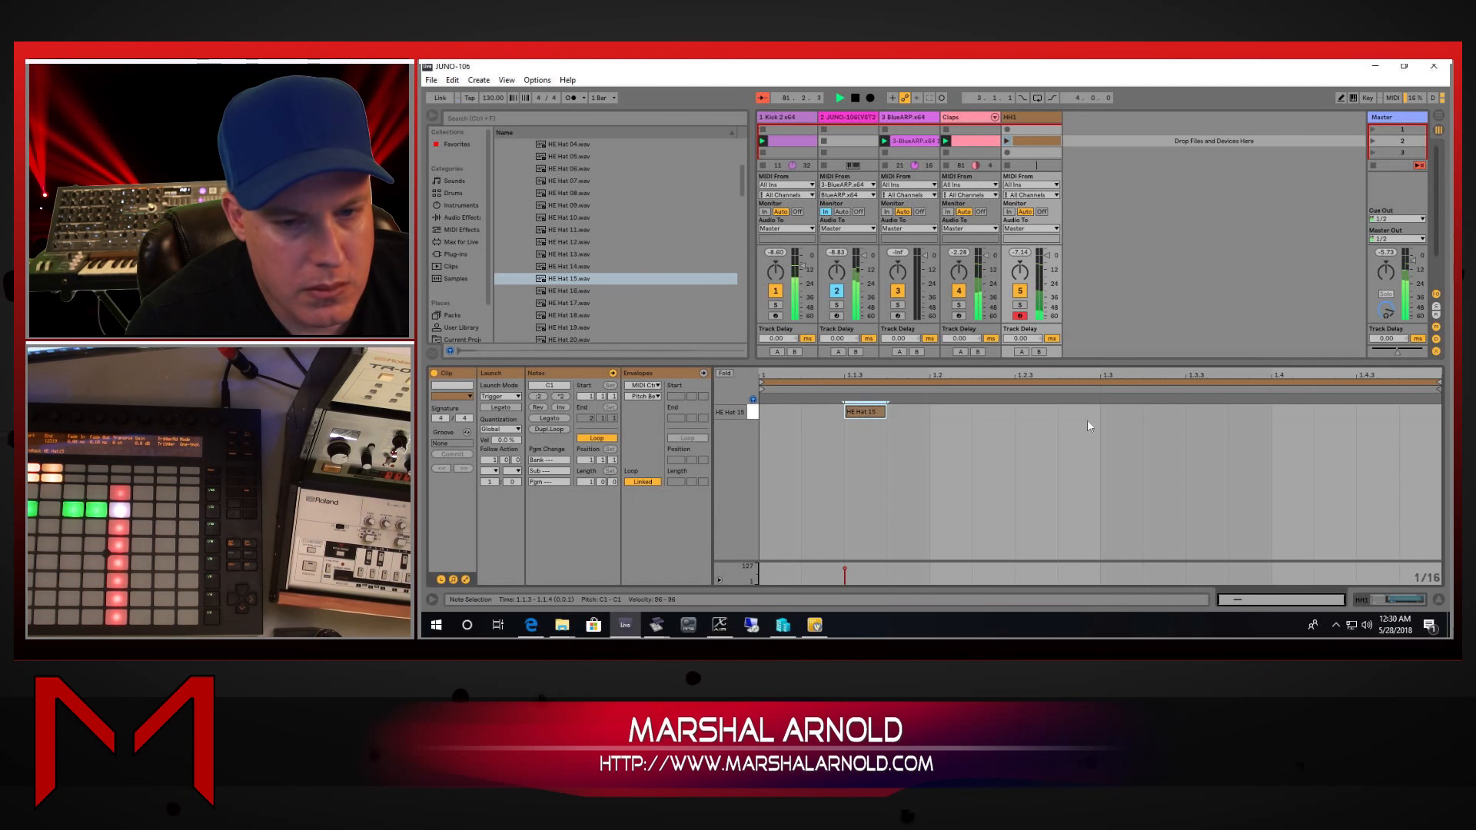
{"action": "double_click", "coordinate": [1027, 413]}
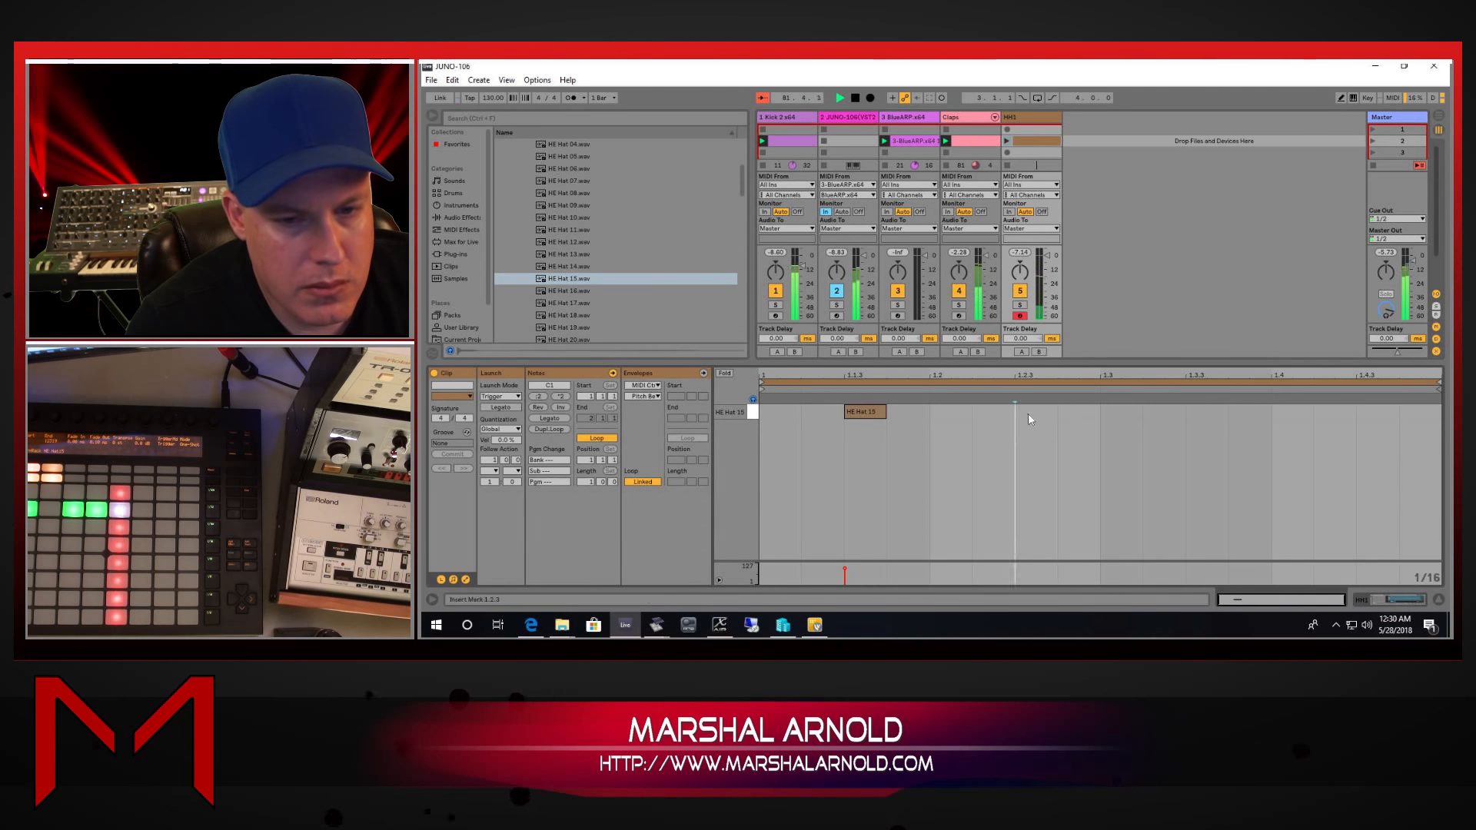
{"action": "double_click", "coordinate": [1205, 412]}
{"action": "double_click", "coordinate": [1376, 412]}
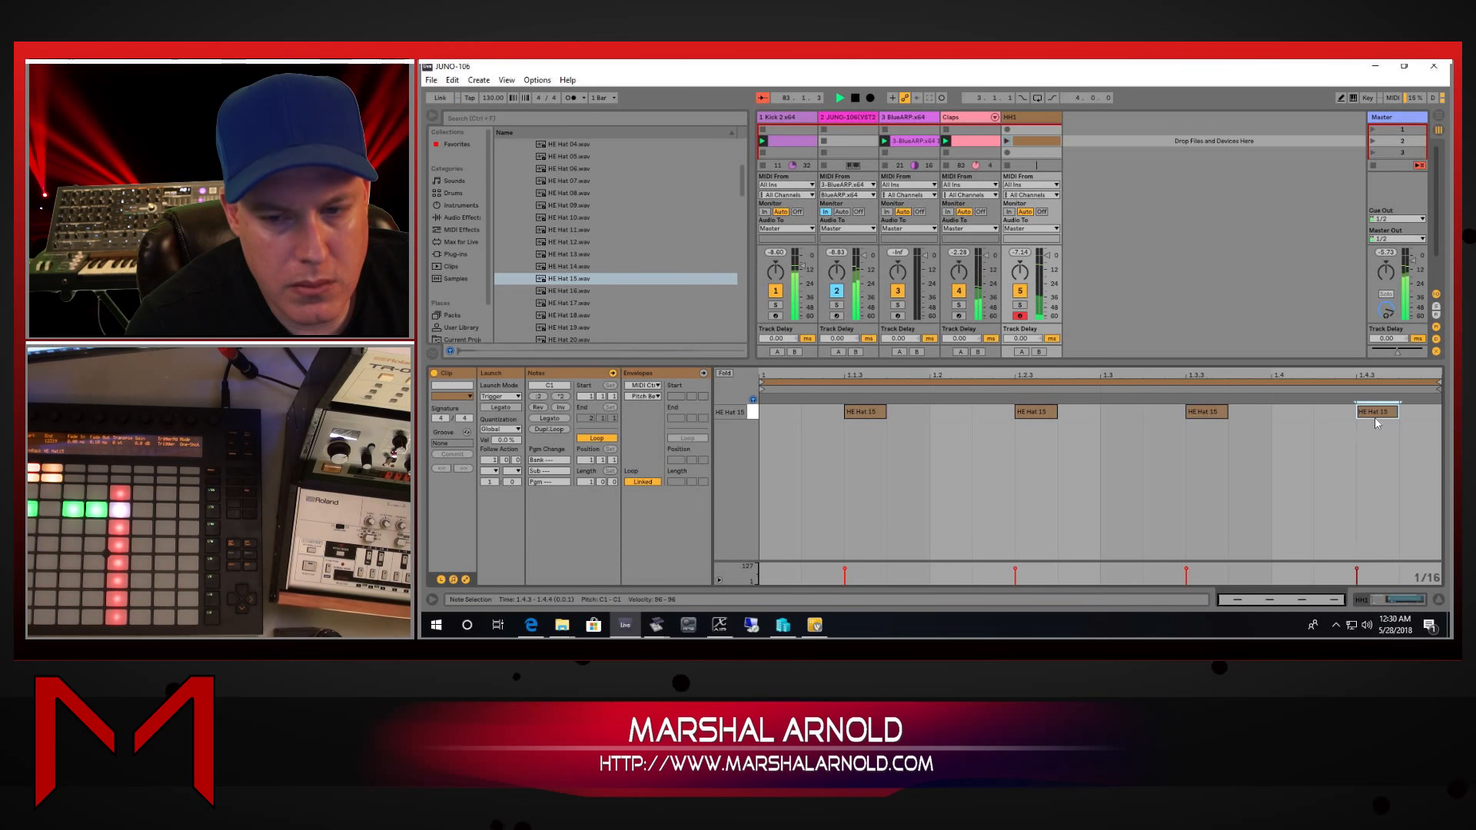
Step: Launch the HH1 clip and remove its HE Hat 15 notes at 1.2.3 and 1.4.3
{"action": "left_click", "coordinate": [1009, 141]}
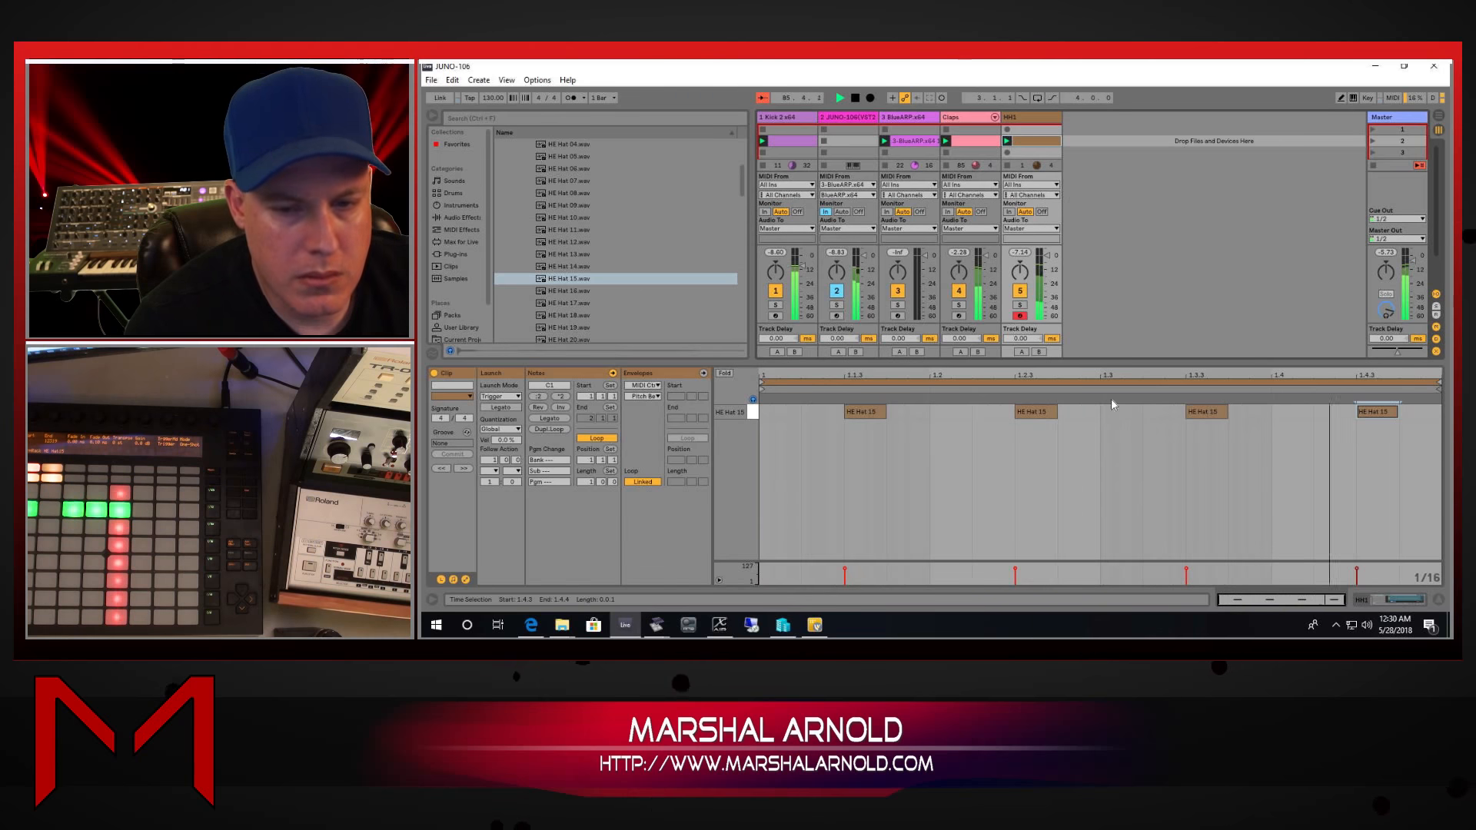
{"action": "double_click", "coordinate": [1036, 412]}
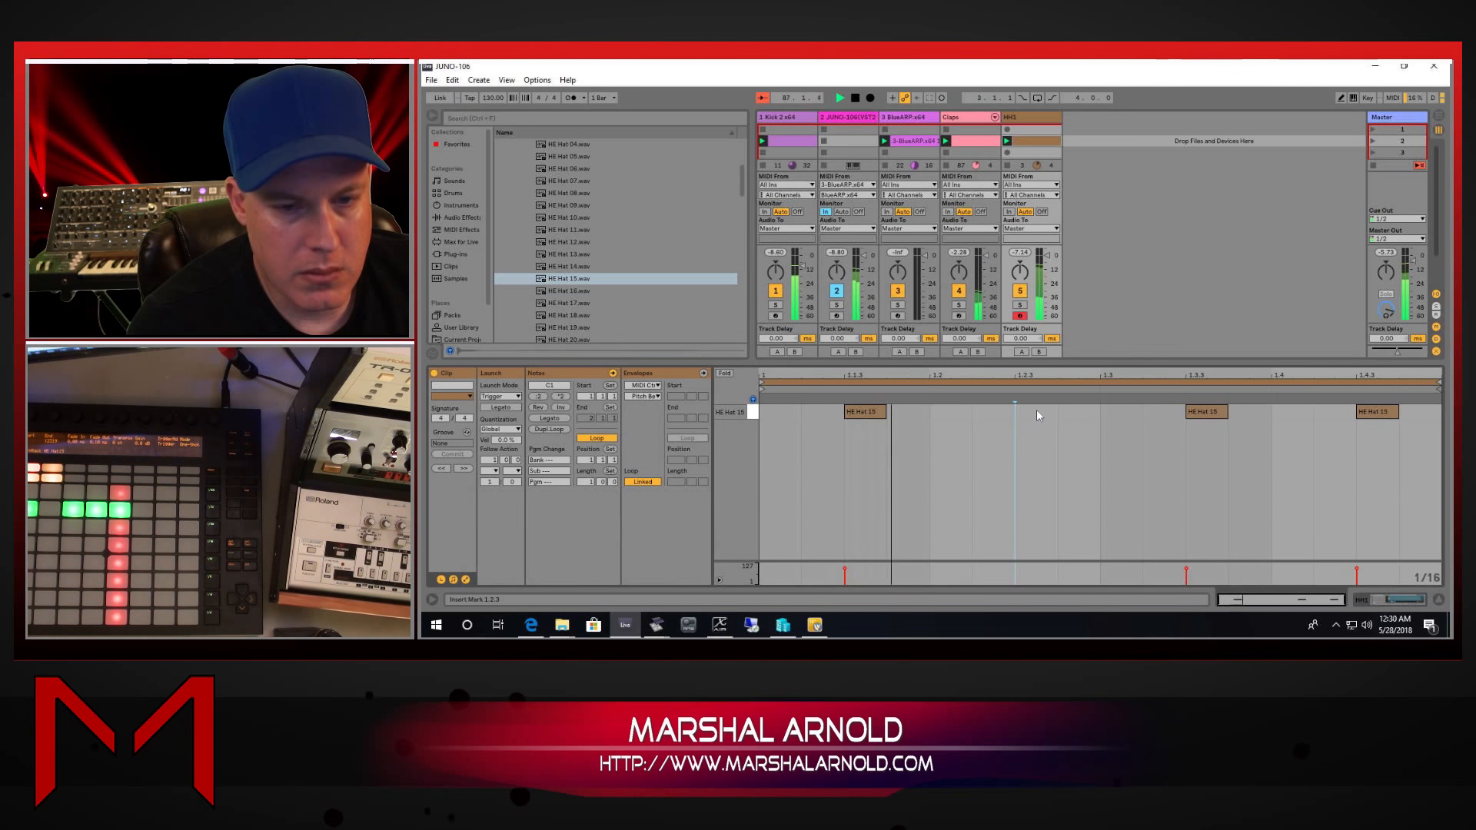
{"action": "double_click", "coordinate": [1372, 413]}
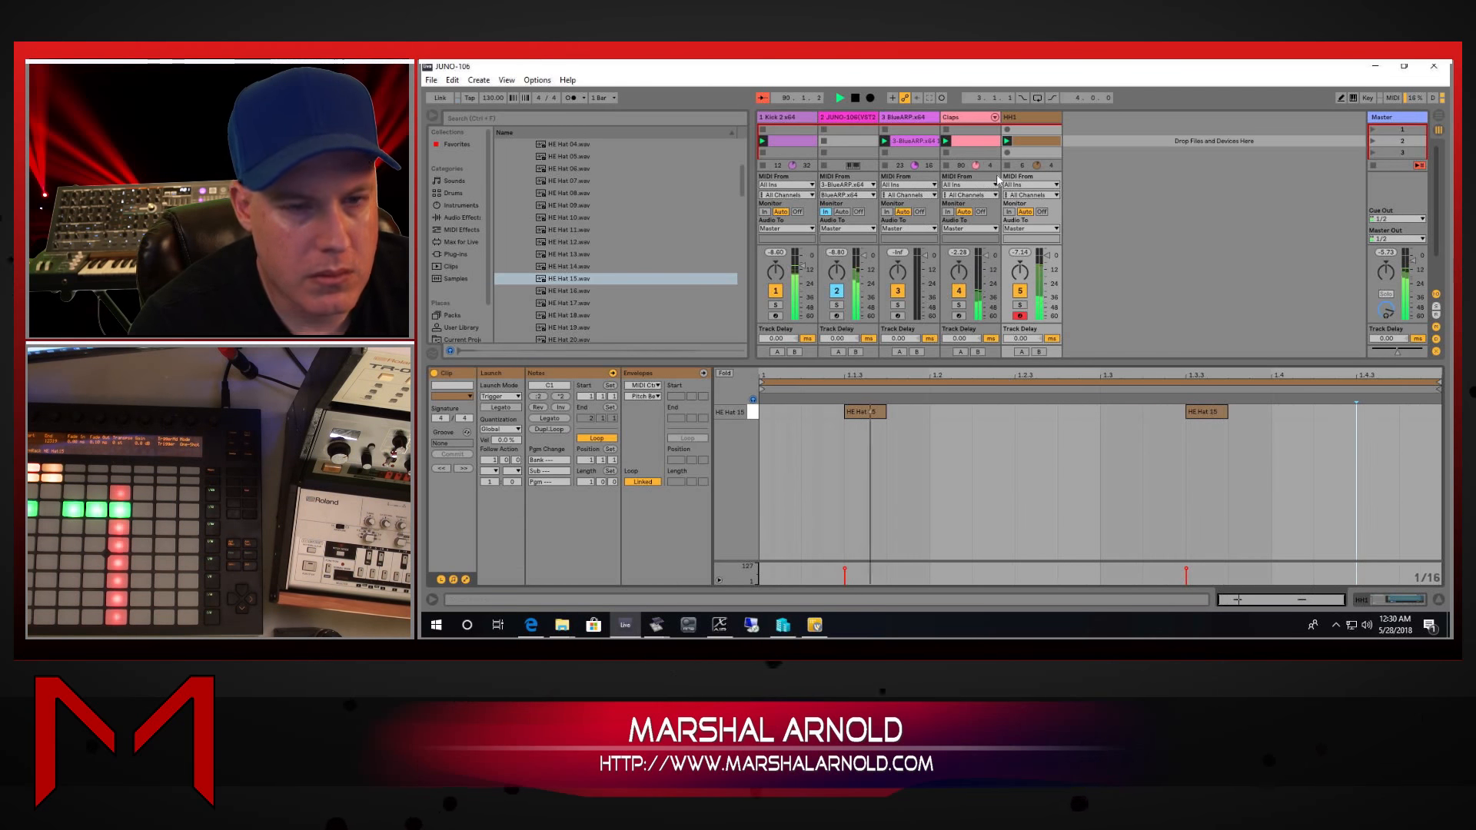
Step: Audition more hat samples up to HE Hat 33.wav and load HE Hat 33.wav onto the Drum Rack's E1 pad
{"action": "left_click", "coordinate": [581, 329]}
{"action": "scroll", "coordinate": [581, 331], "scroll_direction": "down", "scroll_amount": 2}
{"action": "left_click", "coordinate": [572, 292]}
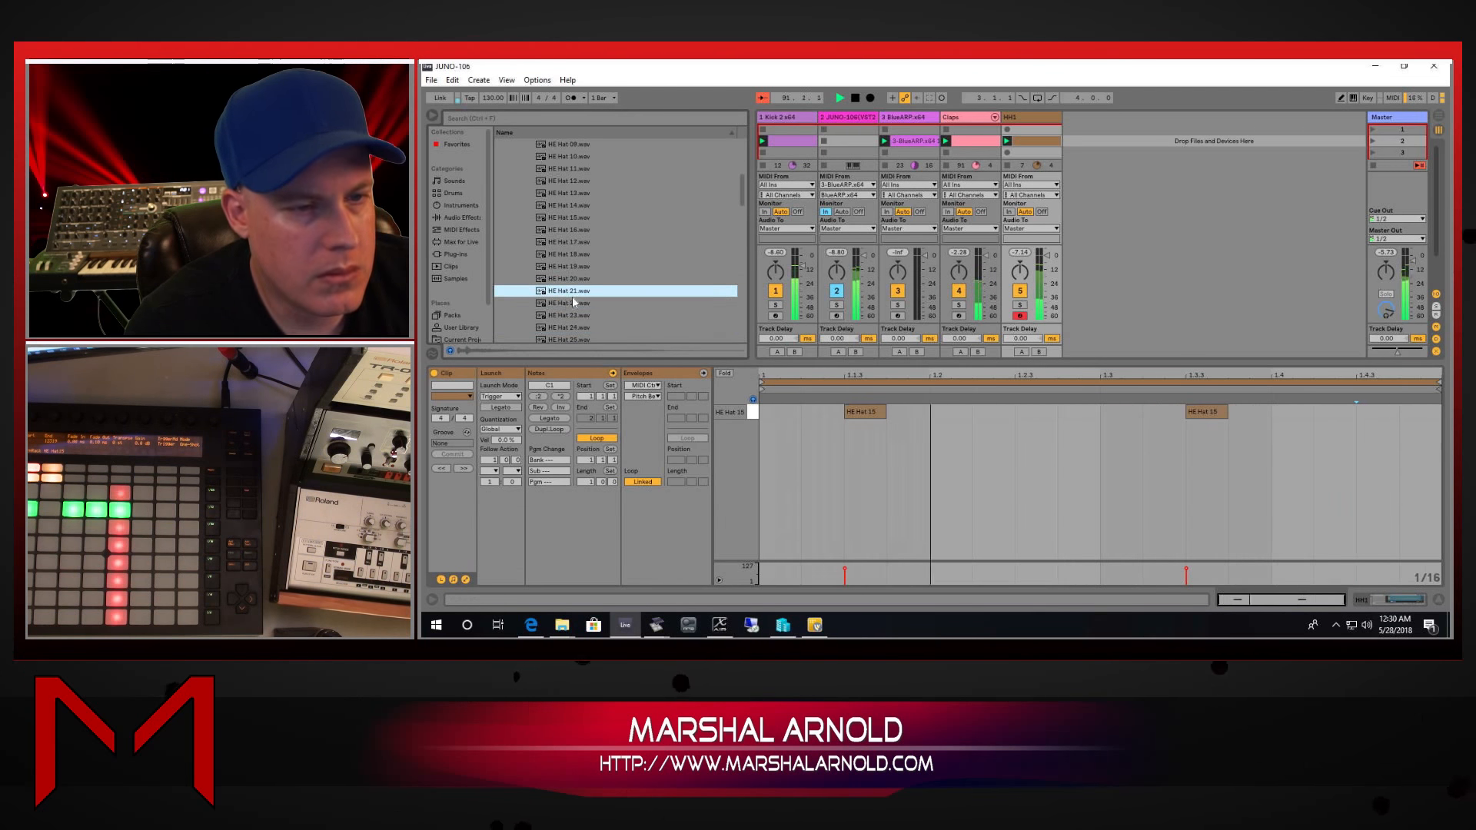
{"action": "scroll", "coordinate": [572, 297], "scroll_direction": "down", "scroll_amount": 2}
{"action": "left_click", "coordinate": [561, 279]}
{"action": "left_click", "coordinate": [573, 303]}
{"action": "scroll", "coordinate": [576, 304], "scroll_direction": "down", "scroll_amount": 2}
{"action": "left_click", "coordinate": [569, 291]}
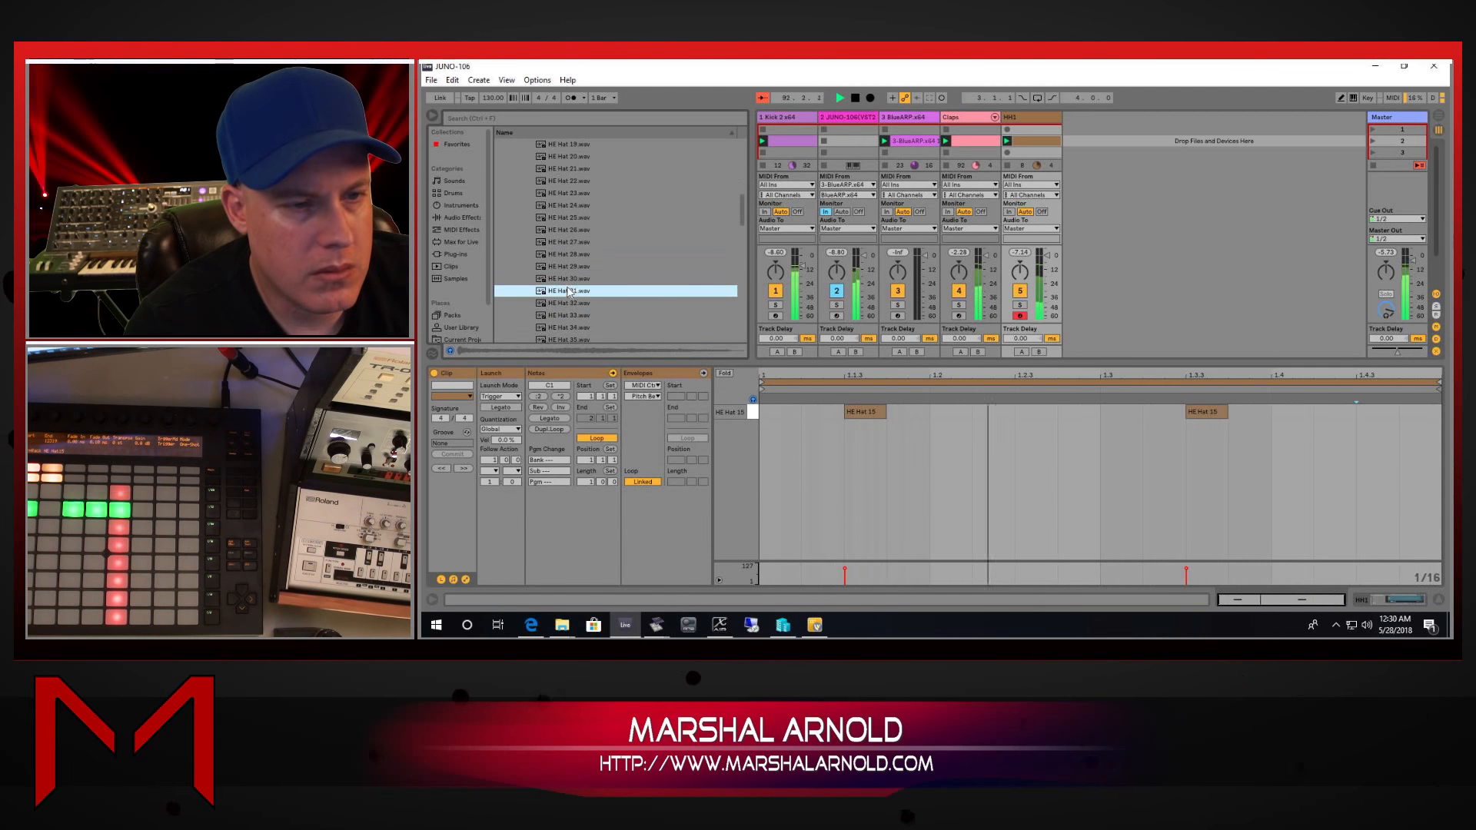
{"action": "left_click", "coordinate": [573, 315]}
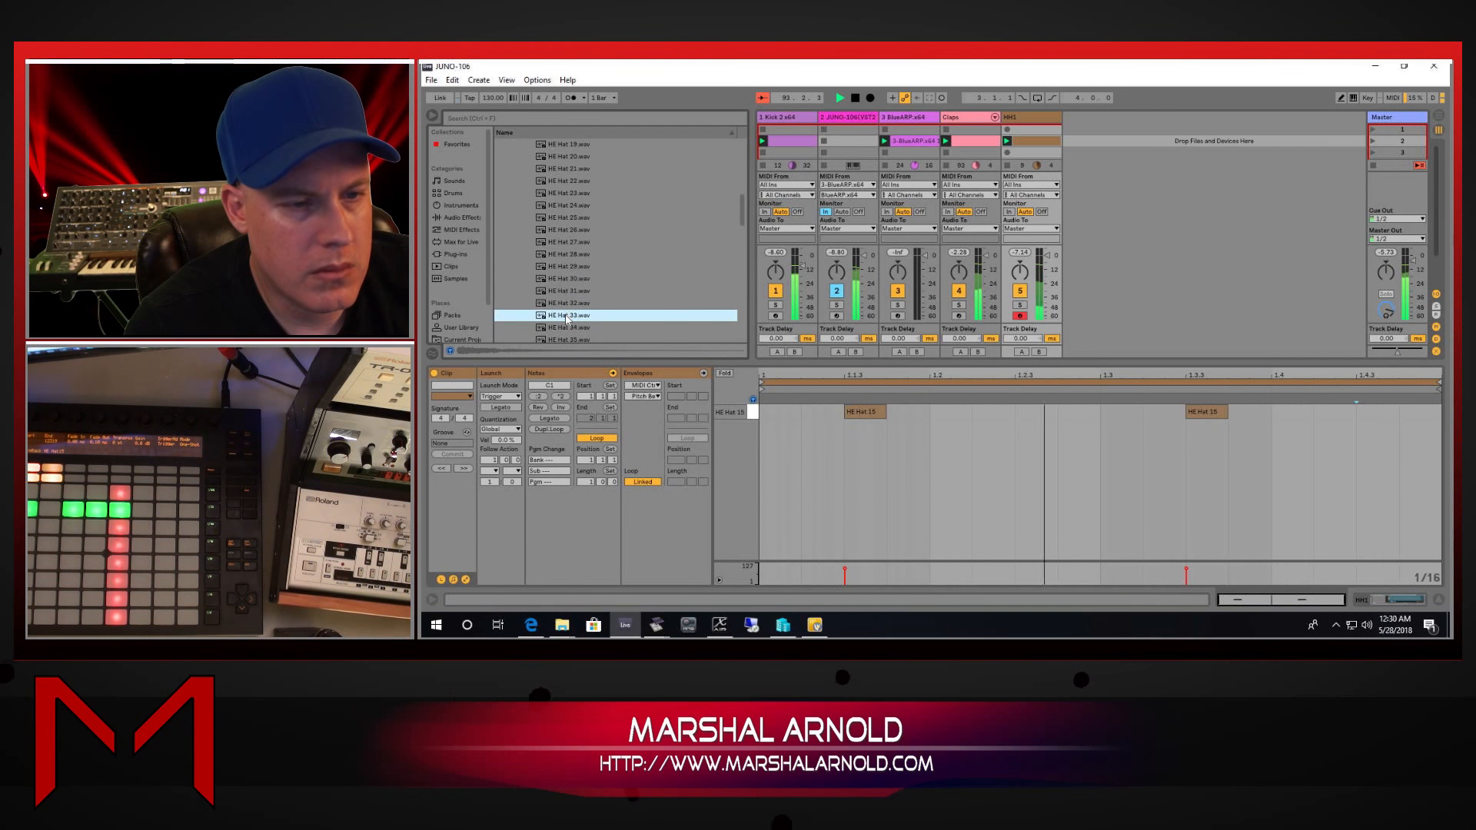
{"action": "left_click", "coordinate": [1384, 600]}
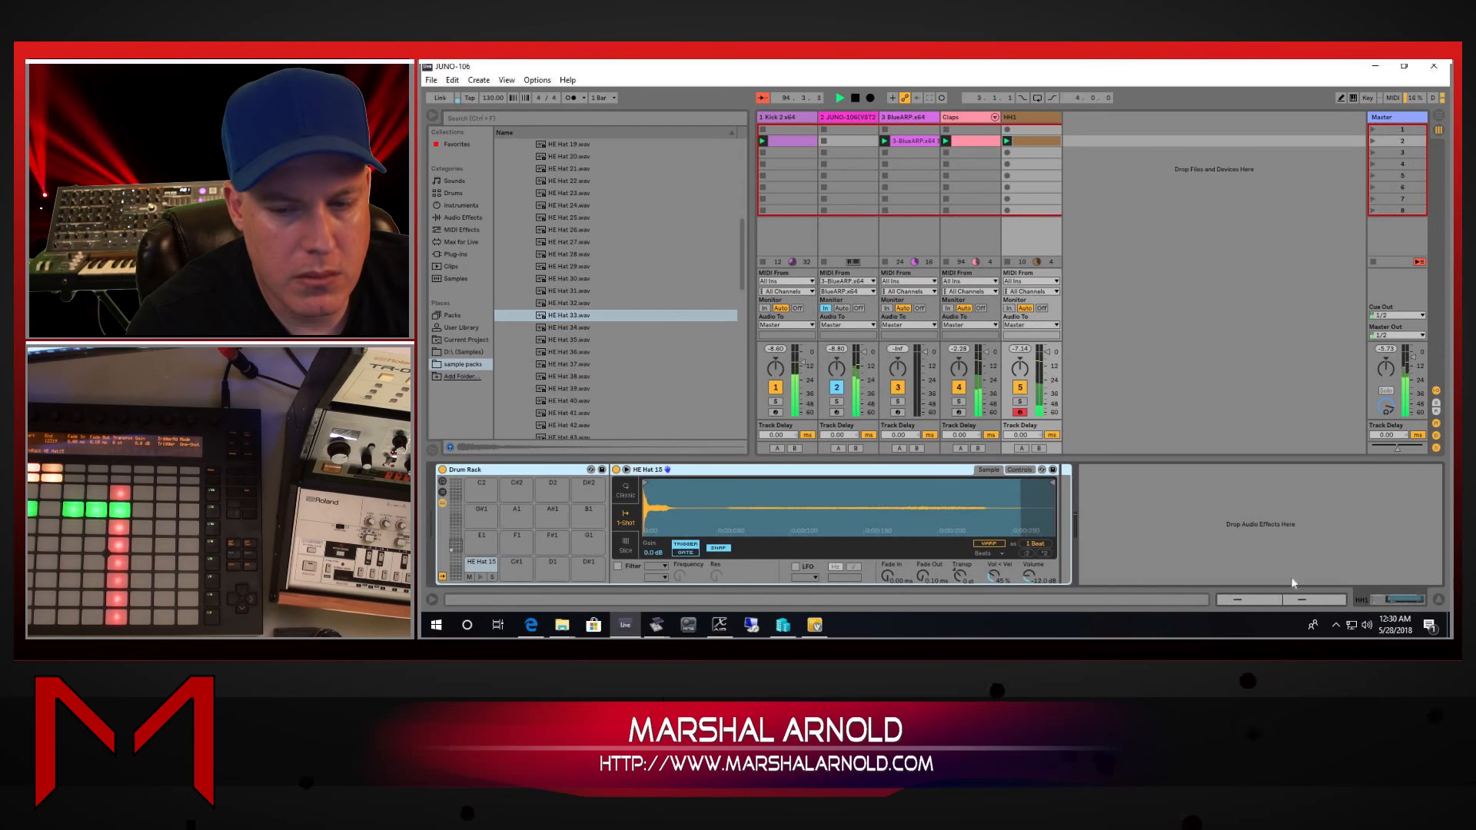
{"action": "left_click_drag", "start_coordinate": [529, 315], "coordinate": [491, 538]}
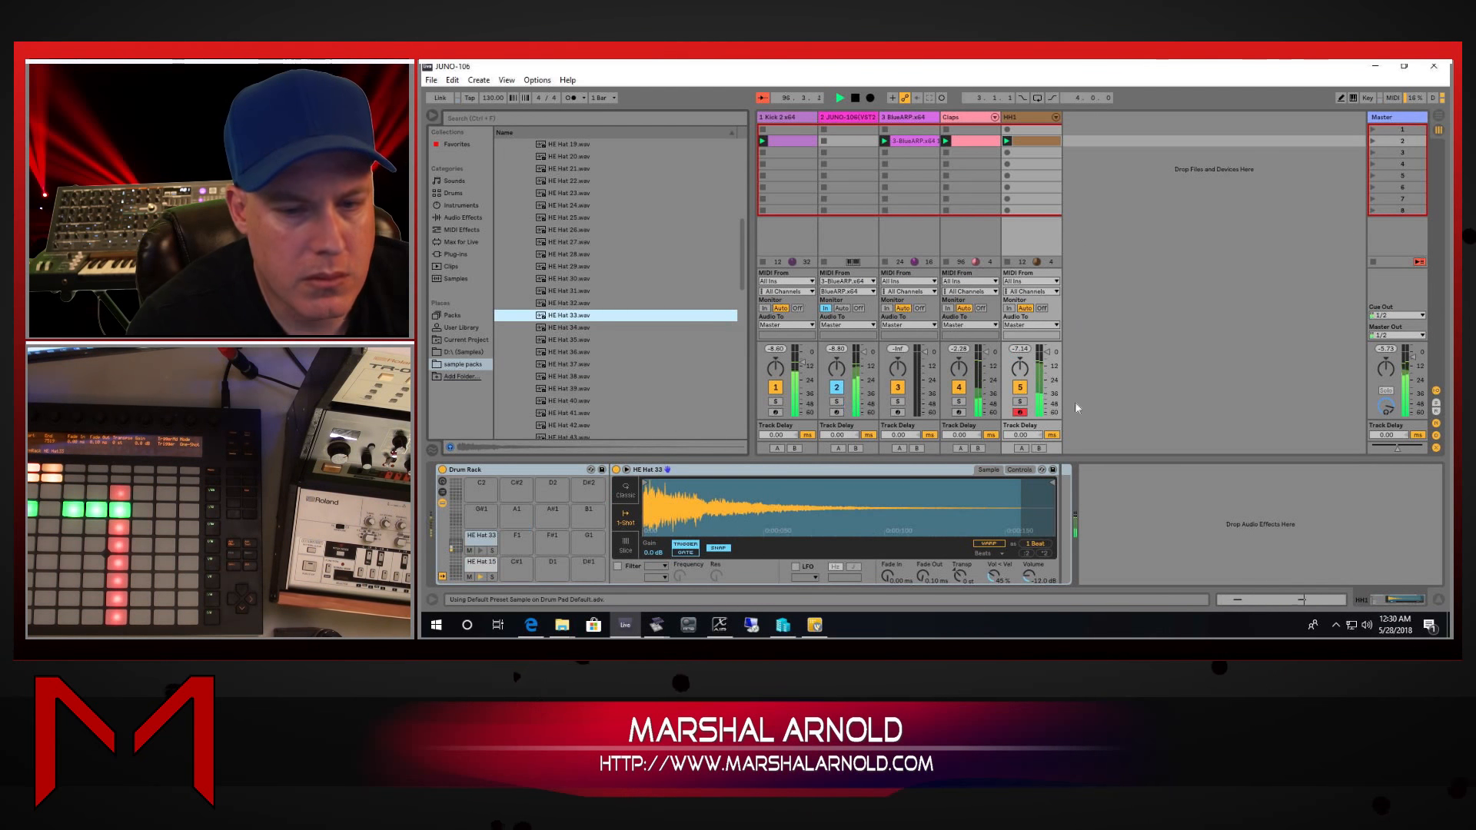
Step: Fill the whole bar of the HH1 clip with sixteenth-note HE Hat 33 hits
{"action": "left_click", "coordinate": [1290, 603]}
{"action": "double_click", "coordinate": [781, 409]}
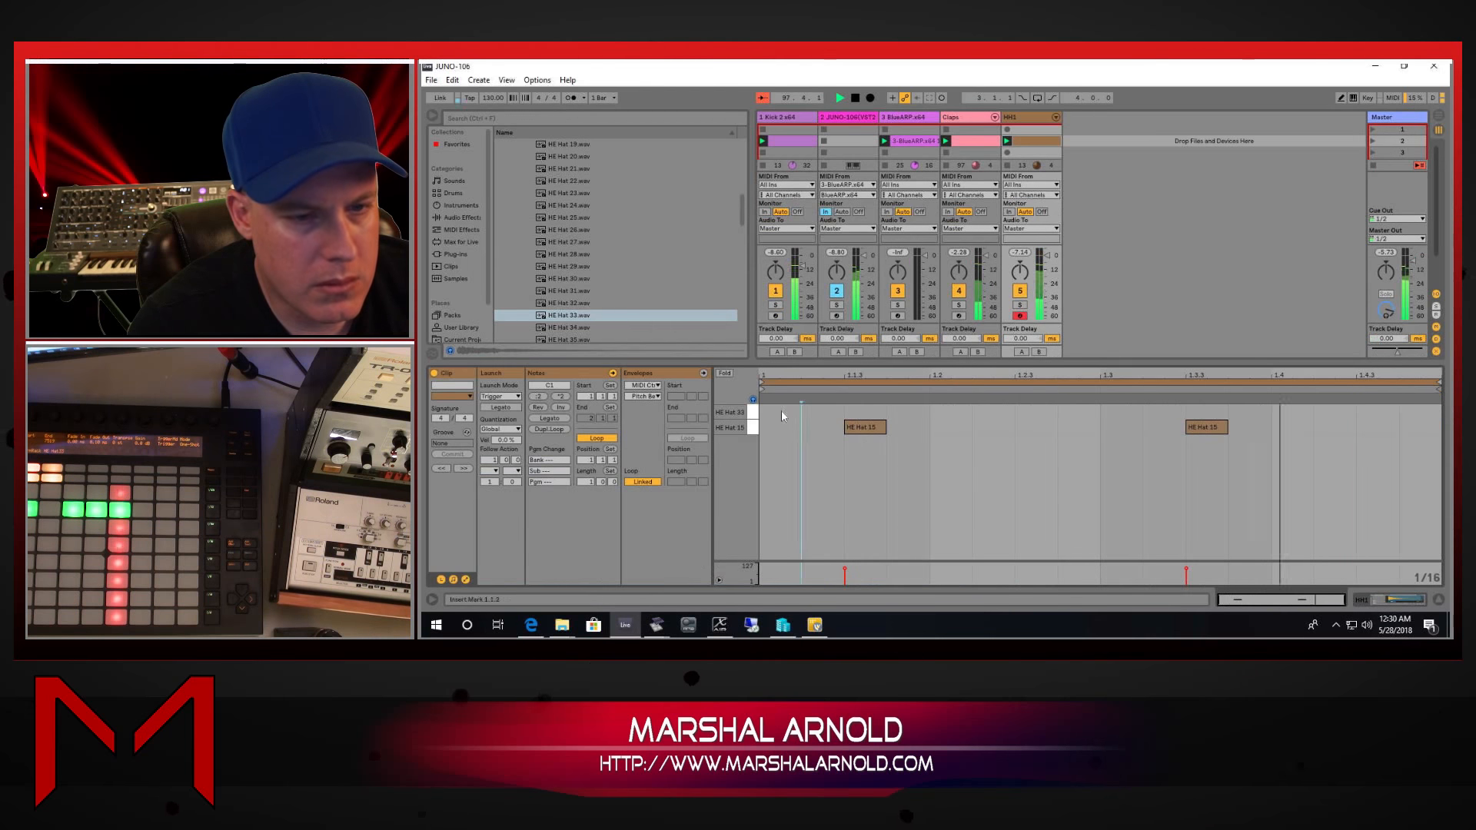
{"action": "left_click", "coordinate": [800, 410]}
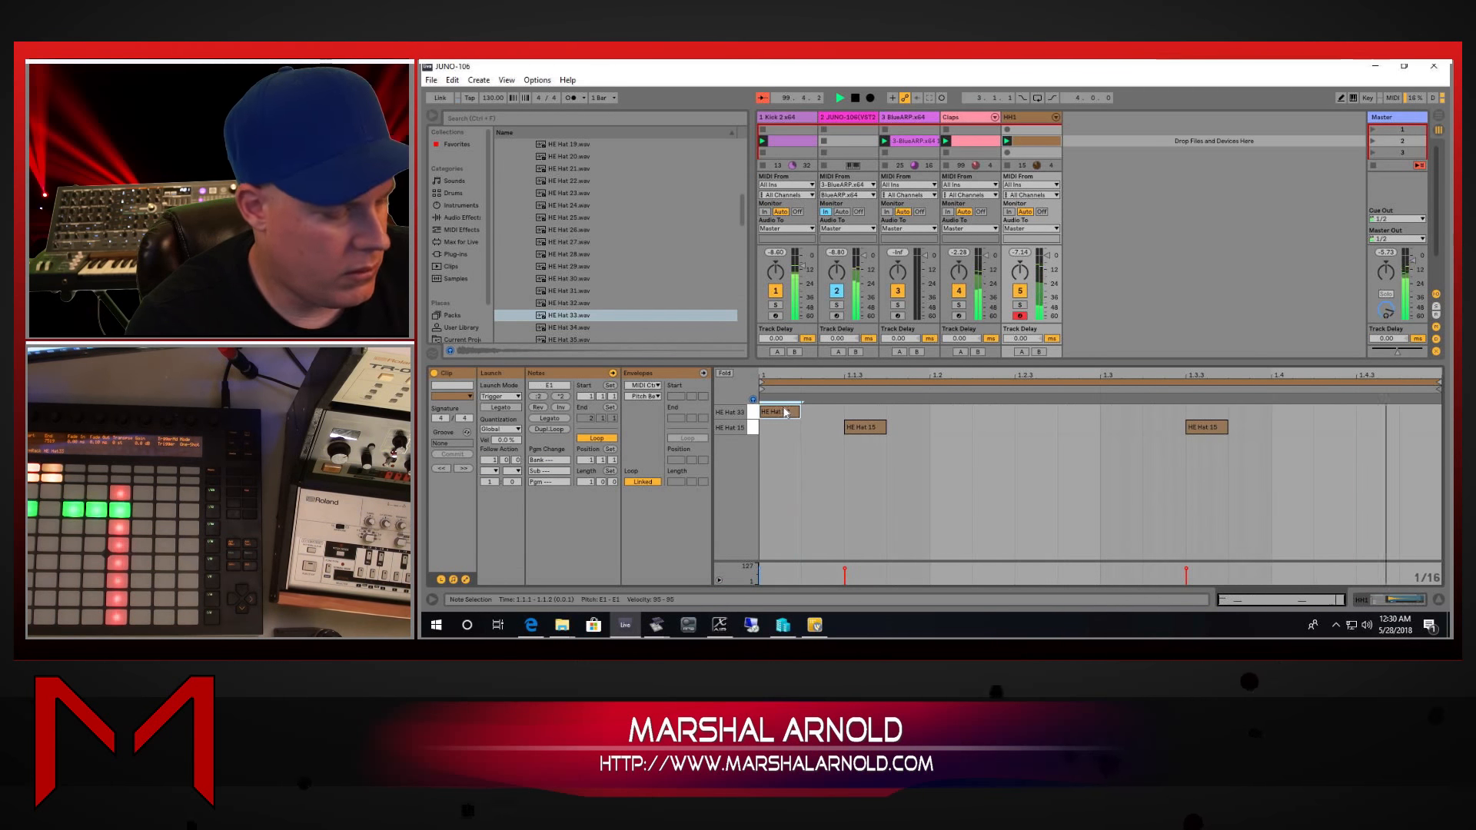
{"action": "double_click", "coordinate": [801, 410]}
{"action": "key", "text": "ctrl+d"}
{"action": "key", "text": "ctrl+d"}
{"action": "key", "text": "ctrl+d"}
{"action": "key", "text": "ctrl+d"}
{"action": "key", "text": "ctrl+d"}
{"action": "key", "text": "ctrl+d"}
{"action": "key", "text": "ctrl+d"}
{"action": "key", "text": "ctrl+d"}
{"action": "key", "text": "ctrl+d"}
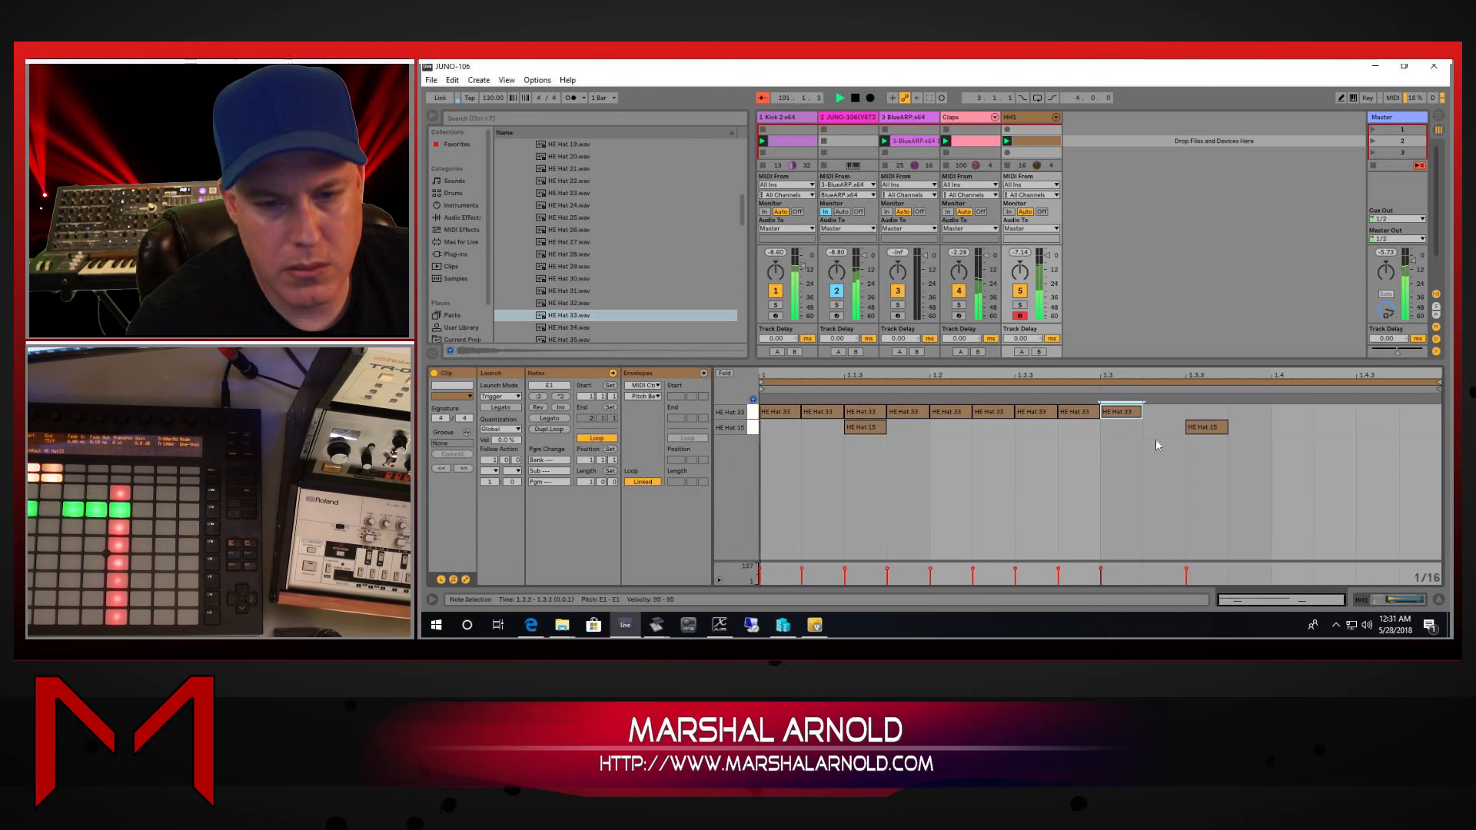
{"action": "key", "text": "ctrl+d"}
{"action": "key", "text": "ctrl+d"}
{"action": "key", "text": "ctrl+d"}
{"action": "key", "text": "ctrl+d"}
{"action": "key", "text": "ctrl+d"}
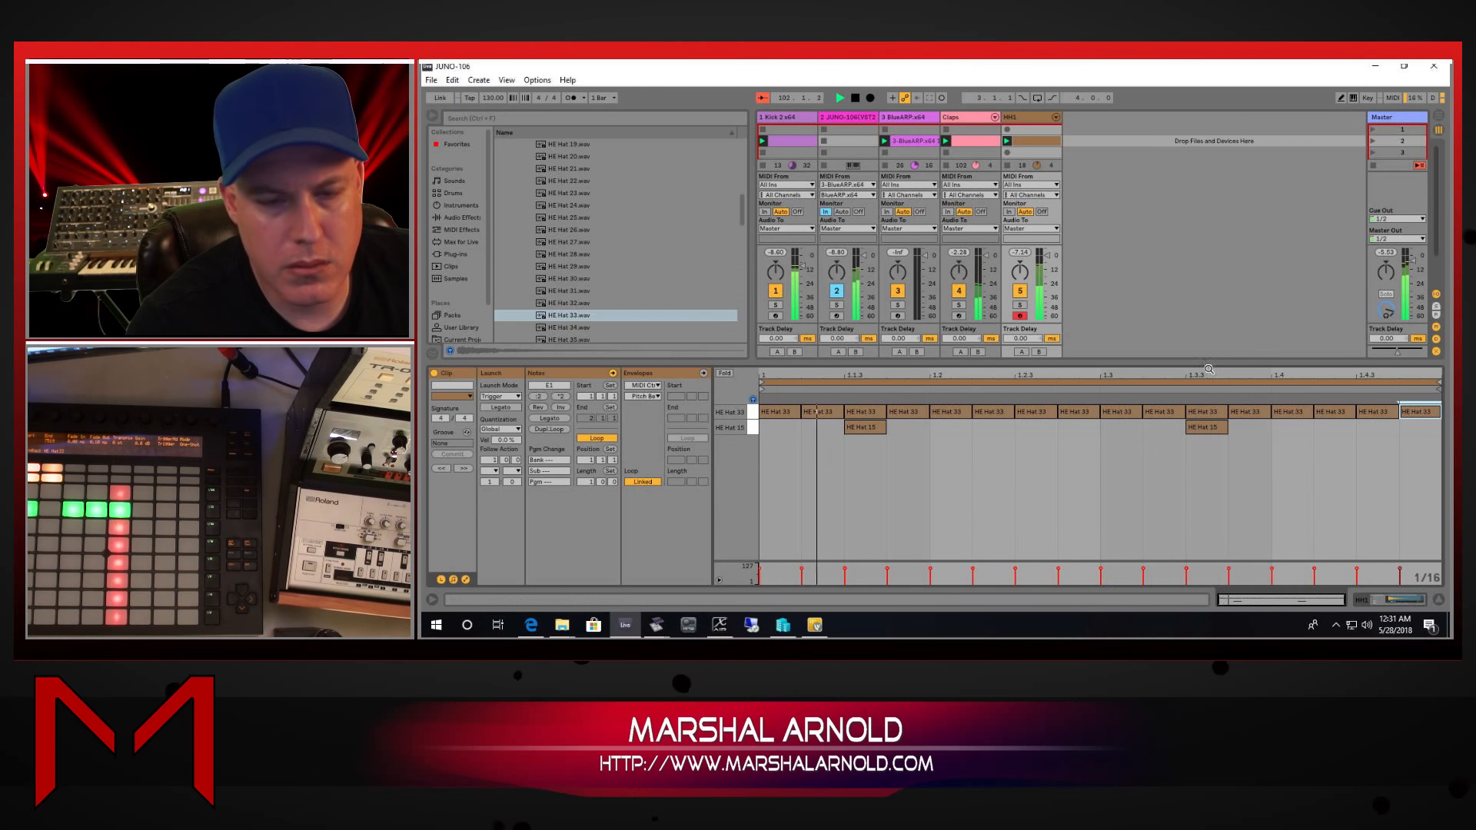
Step: Lower the HE Hat 33 chain volume to about -17 dB and delete its notes at 1.1.3 and 1.3.3
{"action": "left_click", "coordinate": [1056, 117]}
{"action": "left_click", "coordinate": [1128, 283]}
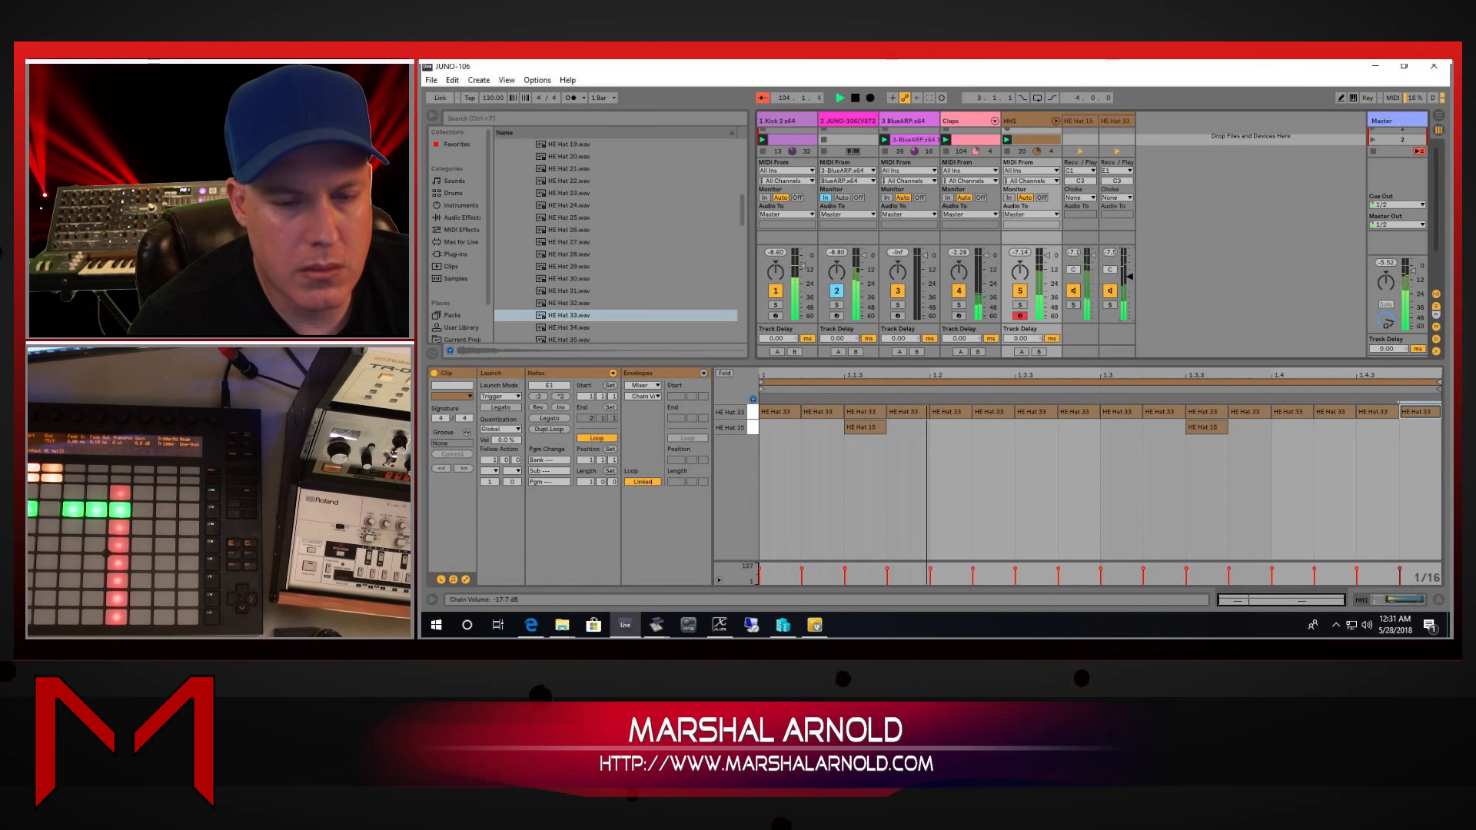
{"action": "left_click_drag", "start_coordinate": [1128, 283], "coordinate": [1128, 274]}
{"action": "double_click", "coordinate": [863, 415]}
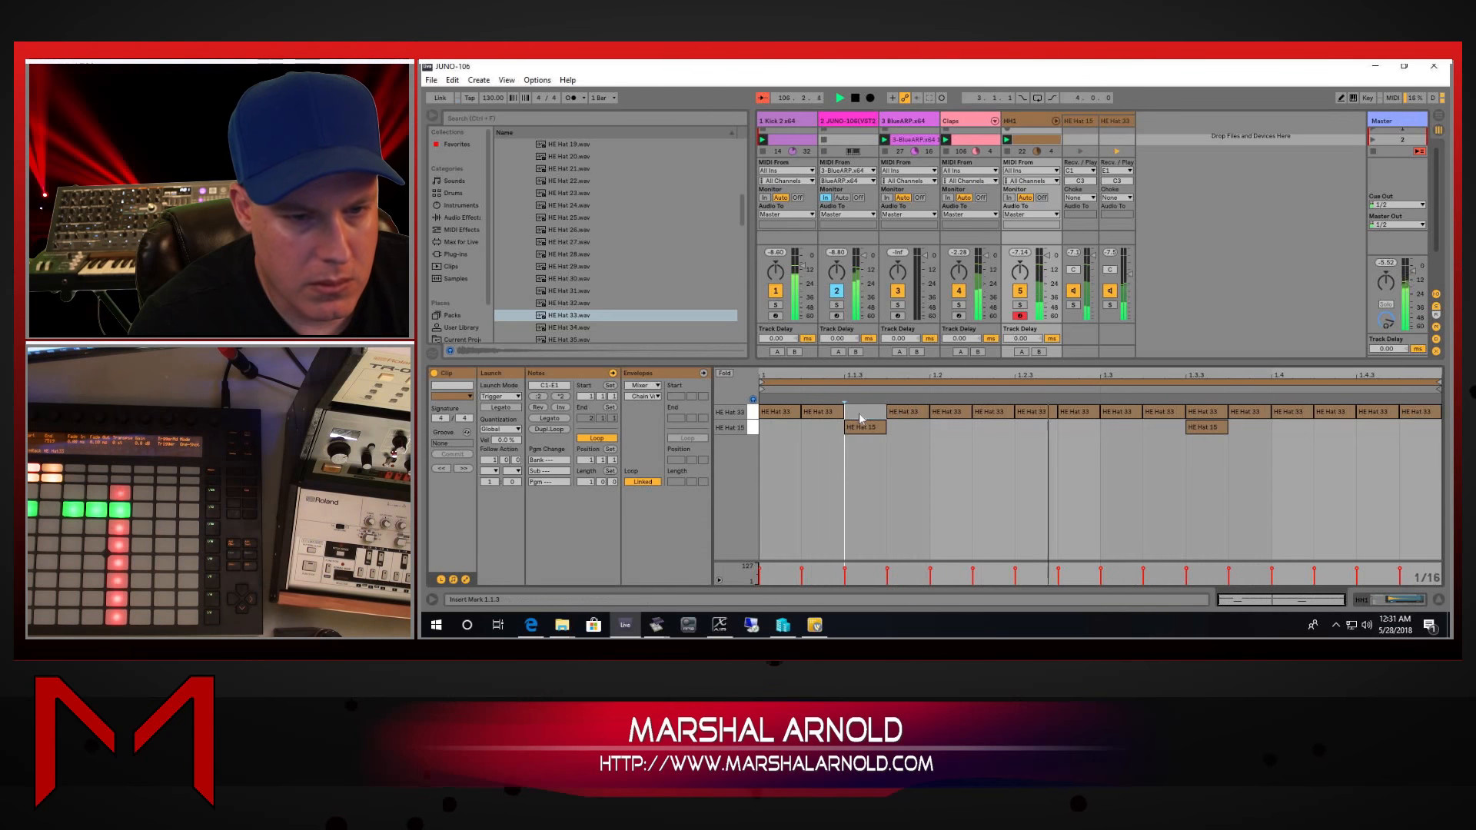
{"action": "double_click", "coordinate": [1205, 412]}
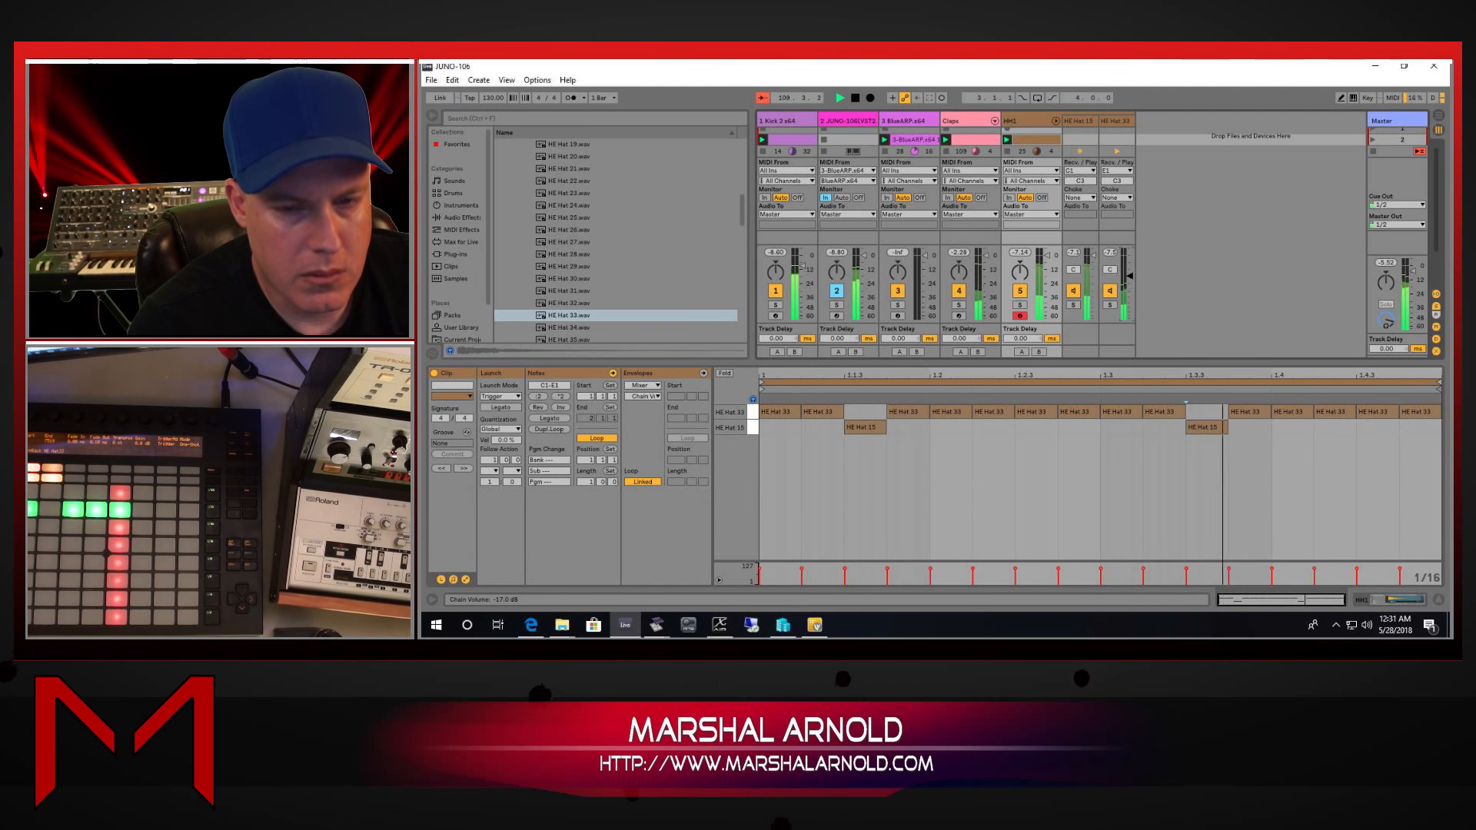
Step: Audition HE Hat 42.wav and load it onto the Drum Rack's G#1 pad
{"action": "scroll", "coordinate": [605, 301], "scroll_direction": "down", "scroll_amount": 4}
{"action": "left_click", "coordinate": [606, 303]}
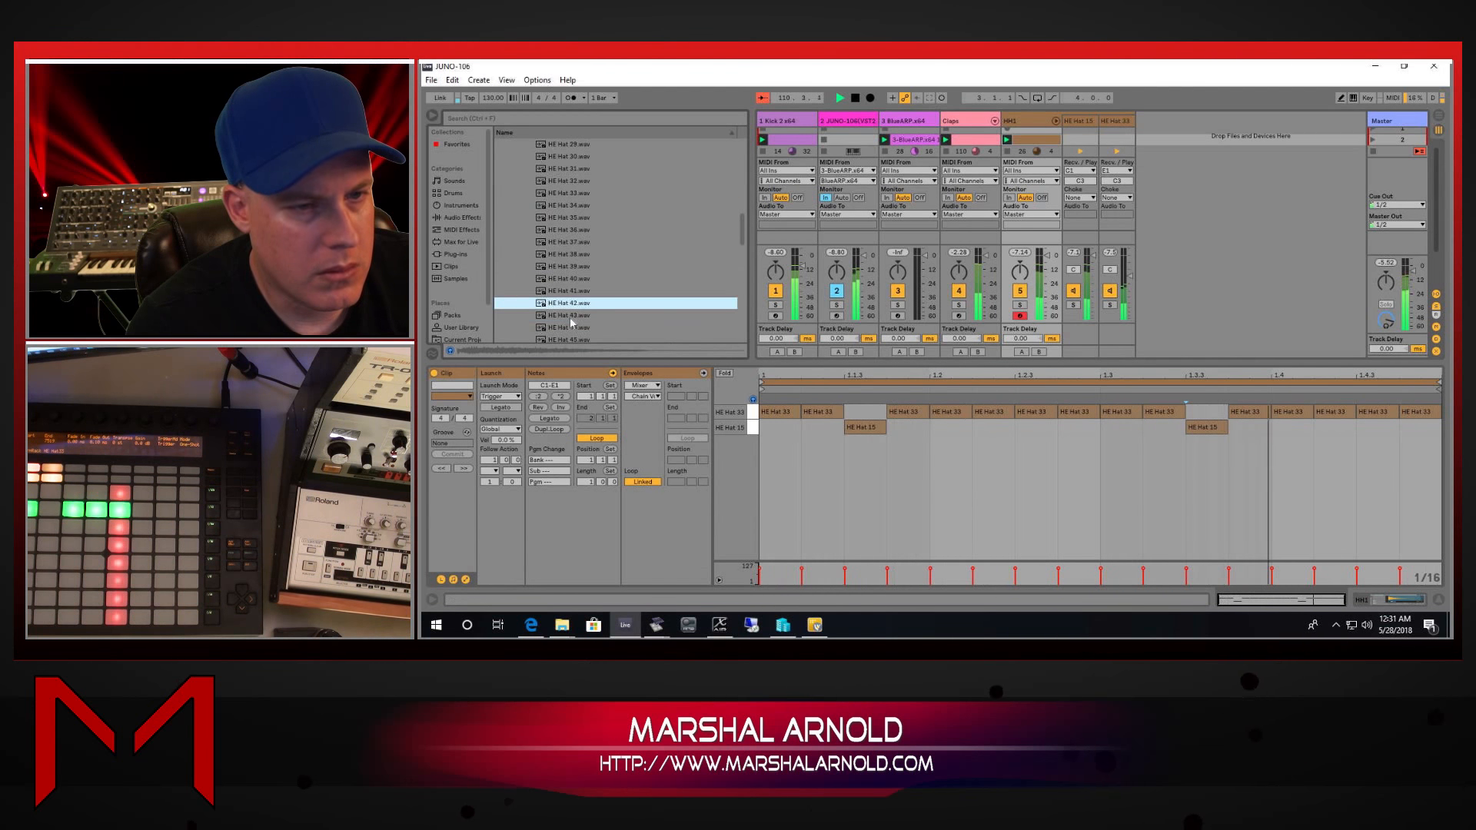
{"action": "left_click", "coordinate": [1368, 603]}
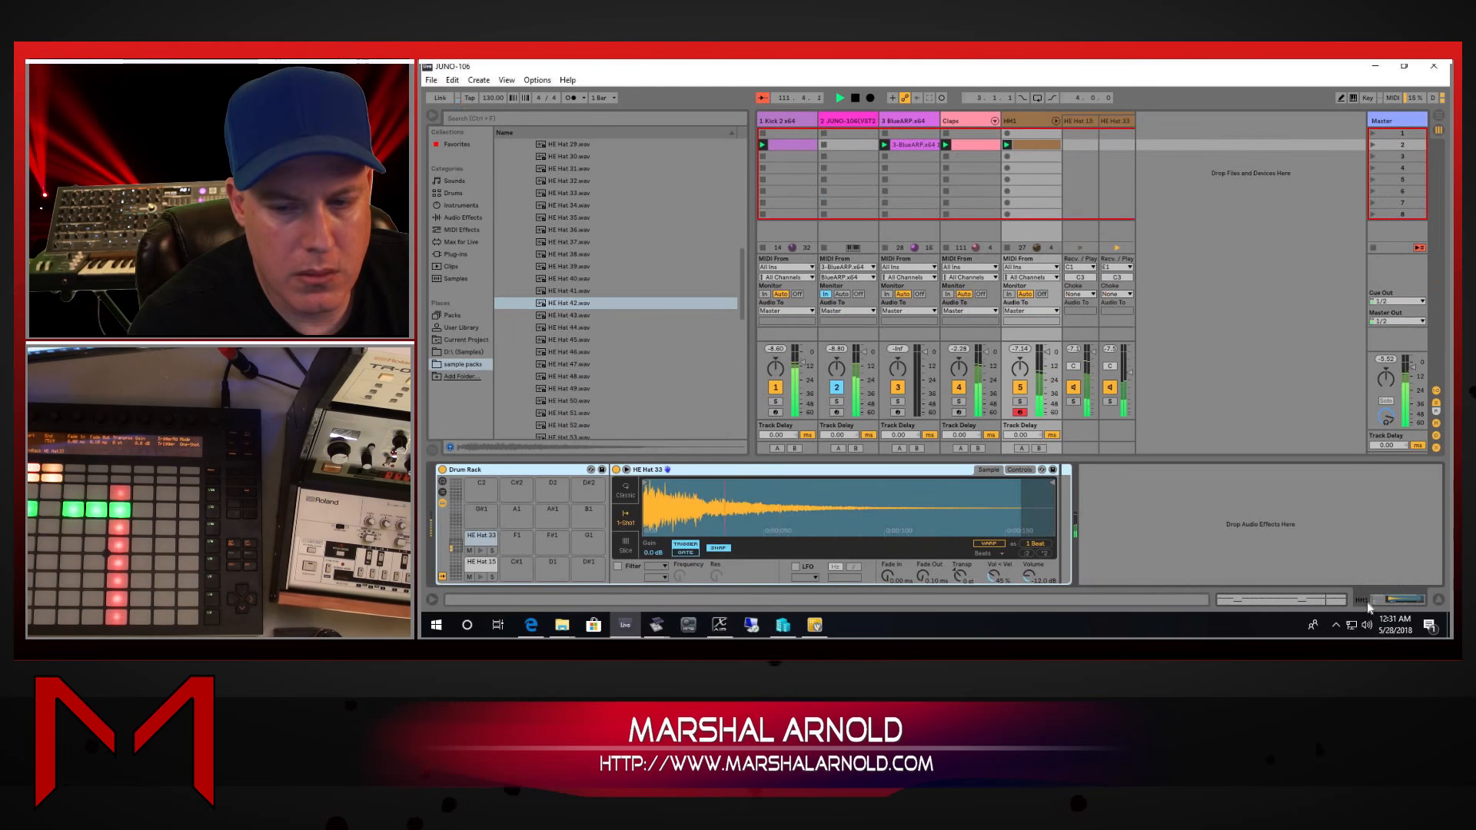
{"action": "left_click_drag", "start_coordinate": [563, 303], "coordinate": [481, 509]}
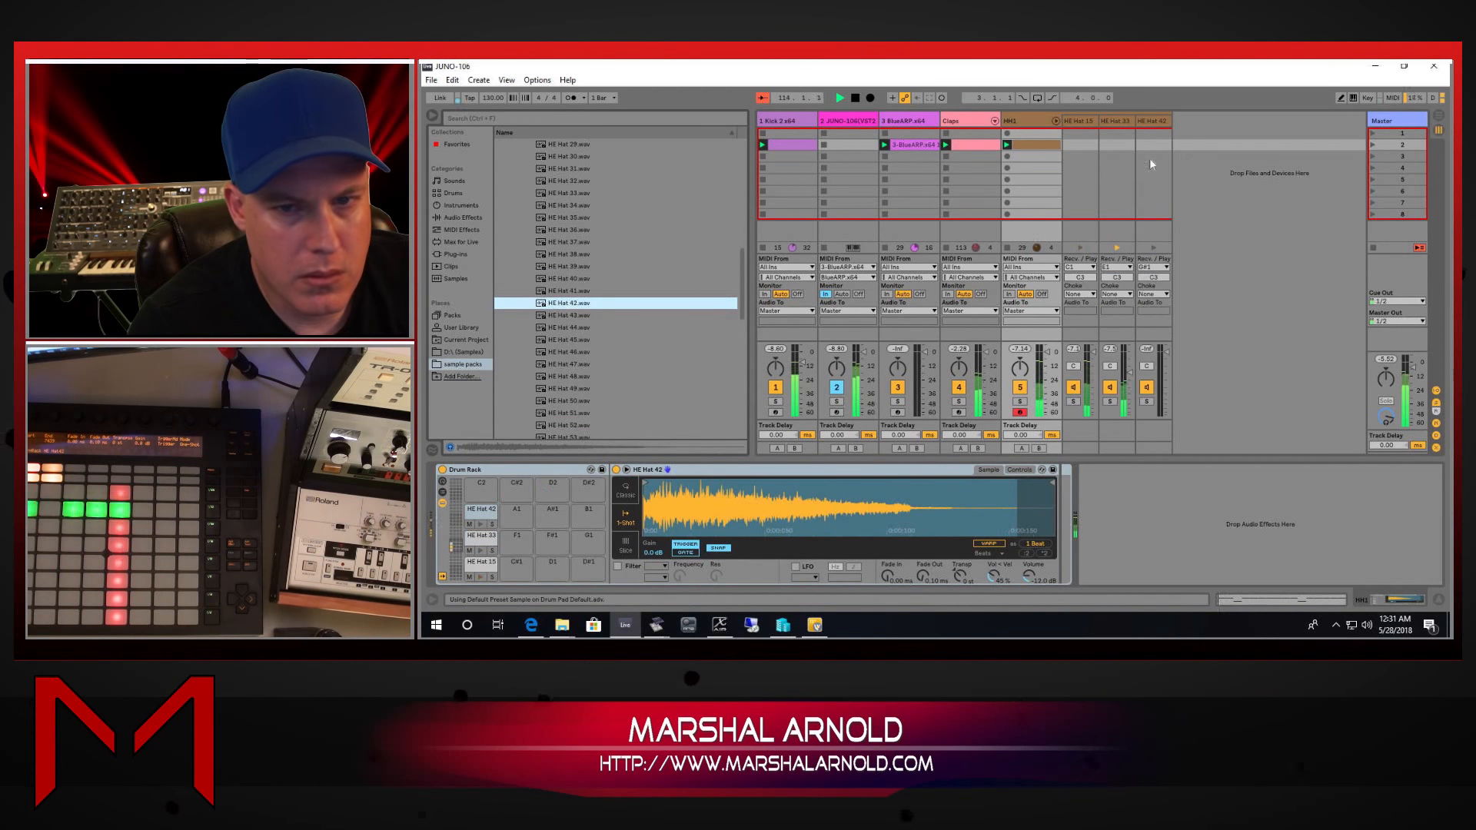
Step: Add HE Hat 42 notes on the offbeats 1.1.3, 1.2.3, 1.3.3 and 1.4.3 of the HH1 clip
{"action": "left_click", "coordinate": [1272, 601]}
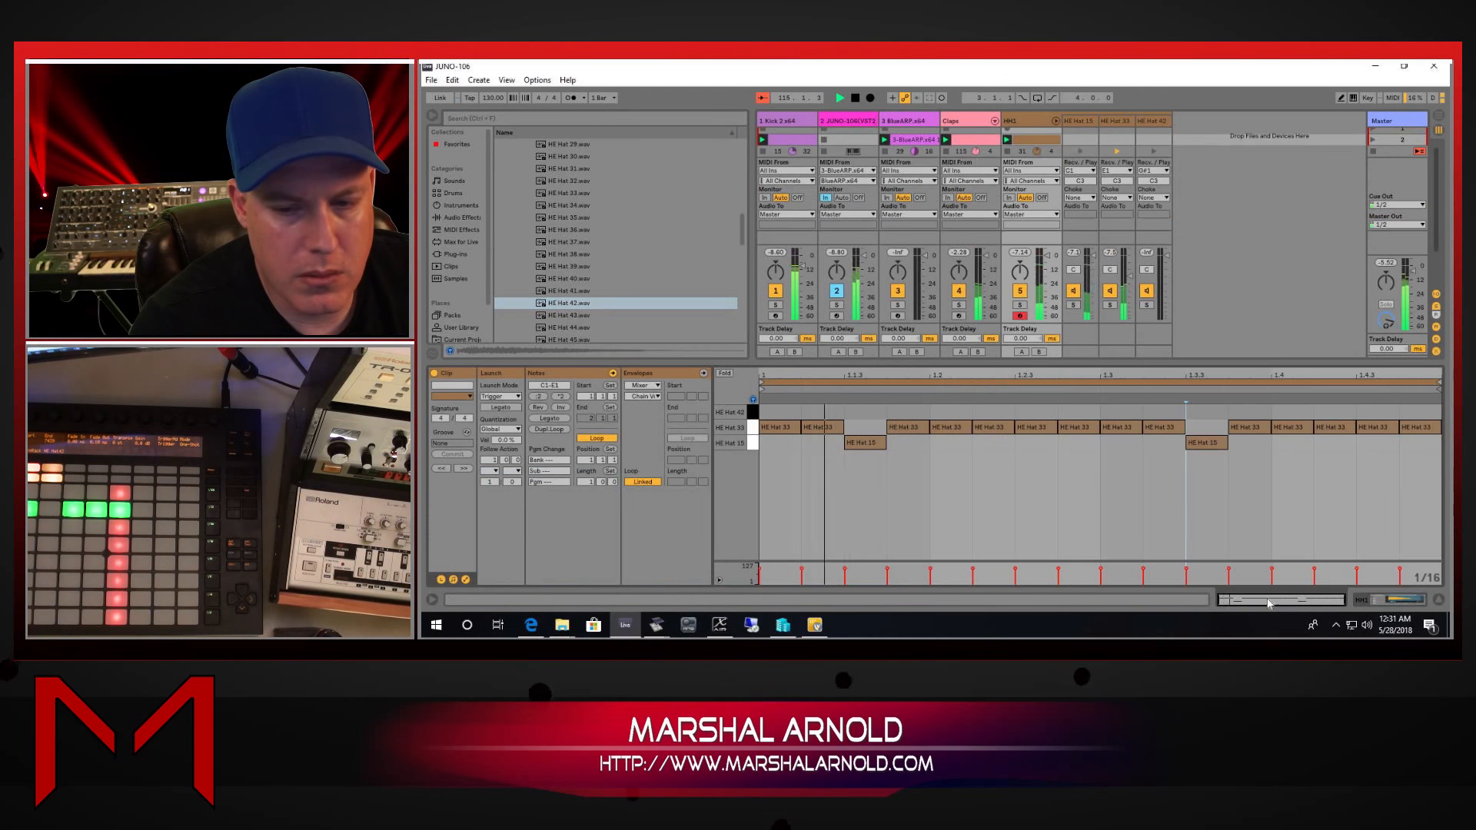
{"action": "double_click", "coordinate": [865, 412]}
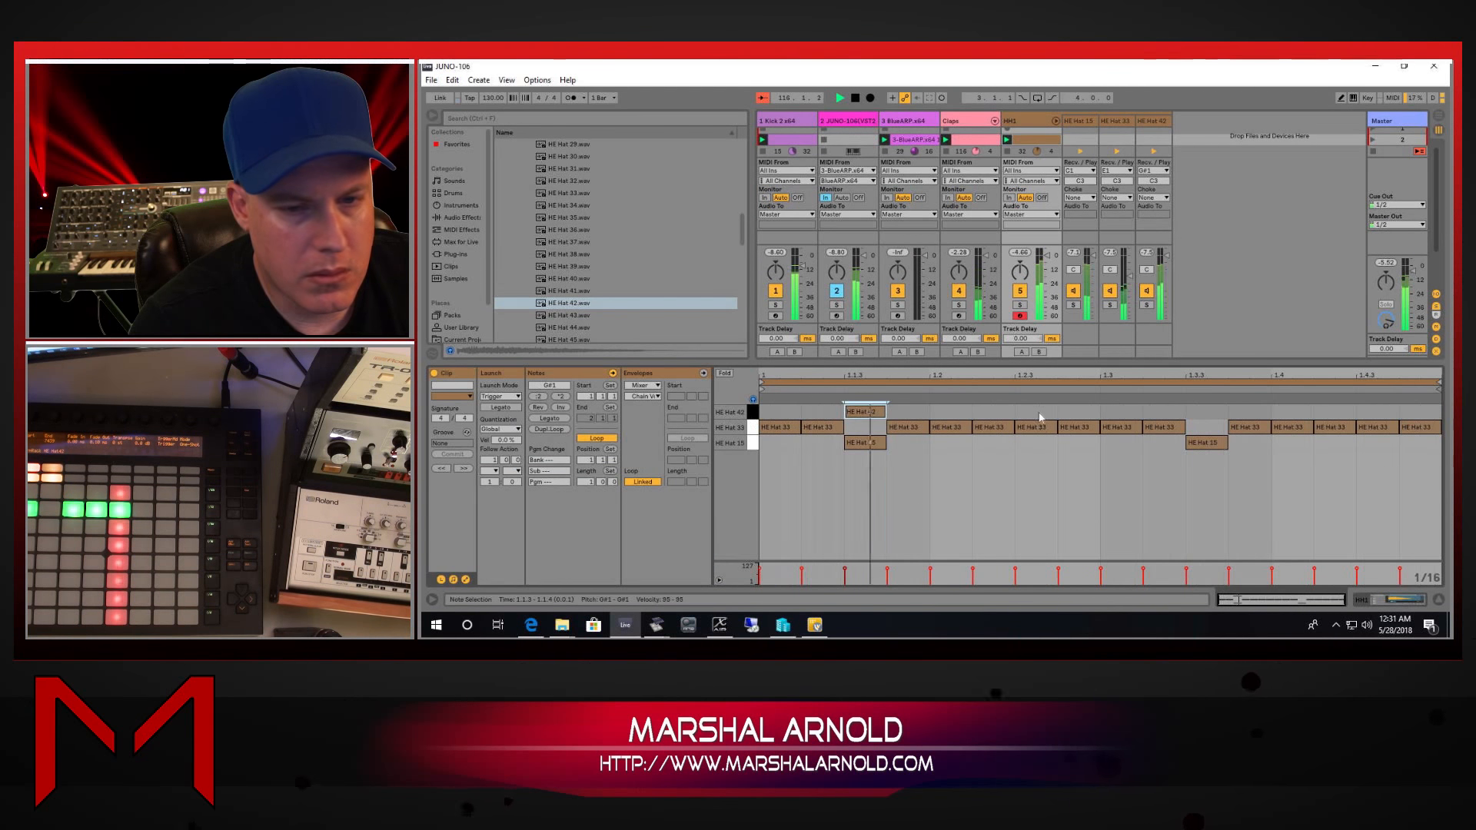
{"action": "double_click", "coordinate": [1035, 412]}
{"action": "double_click", "coordinate": [1207, 412]}
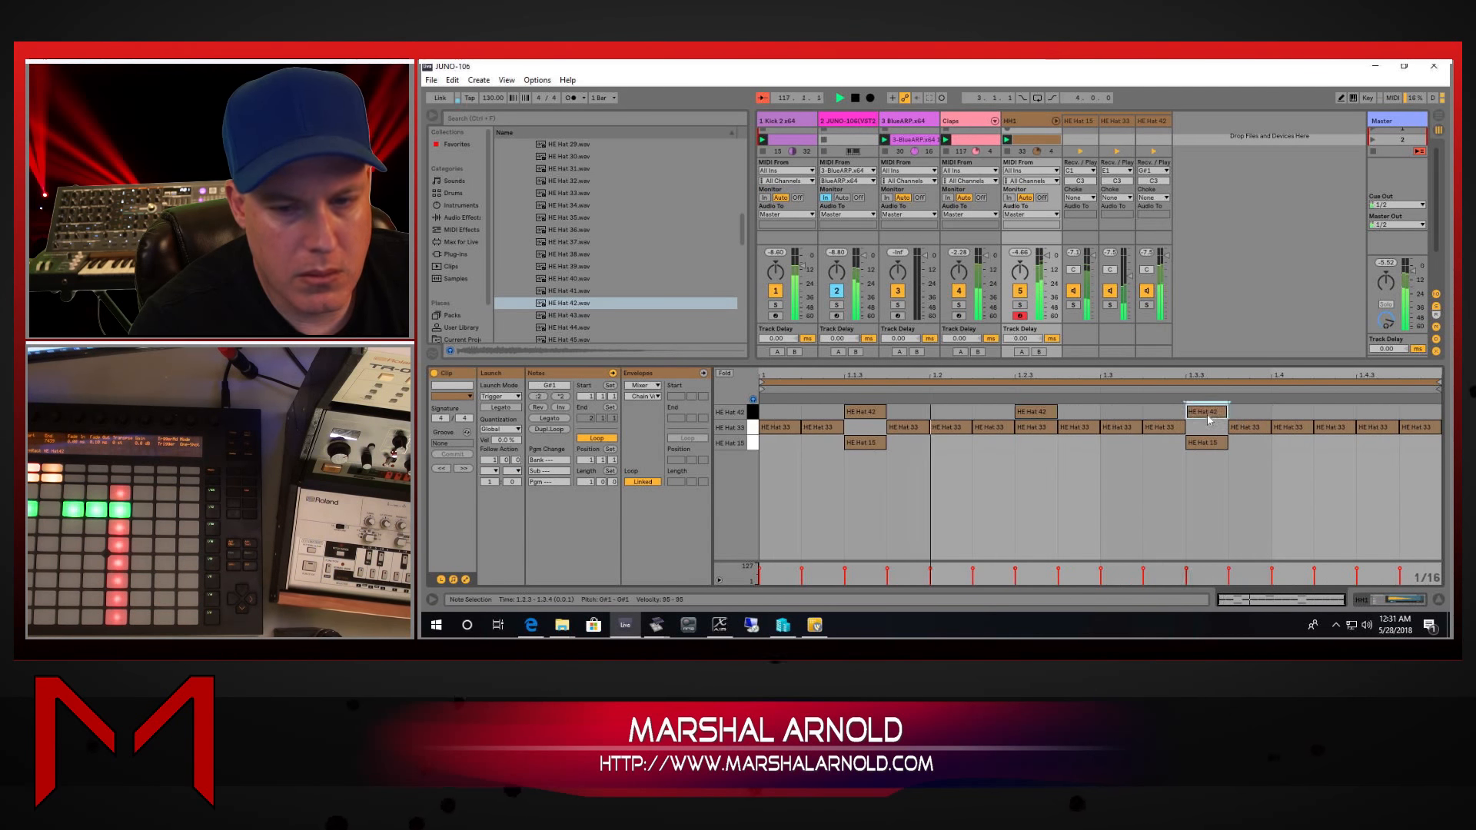
{"action": "left_click", "coordinate": [1379, 416]}
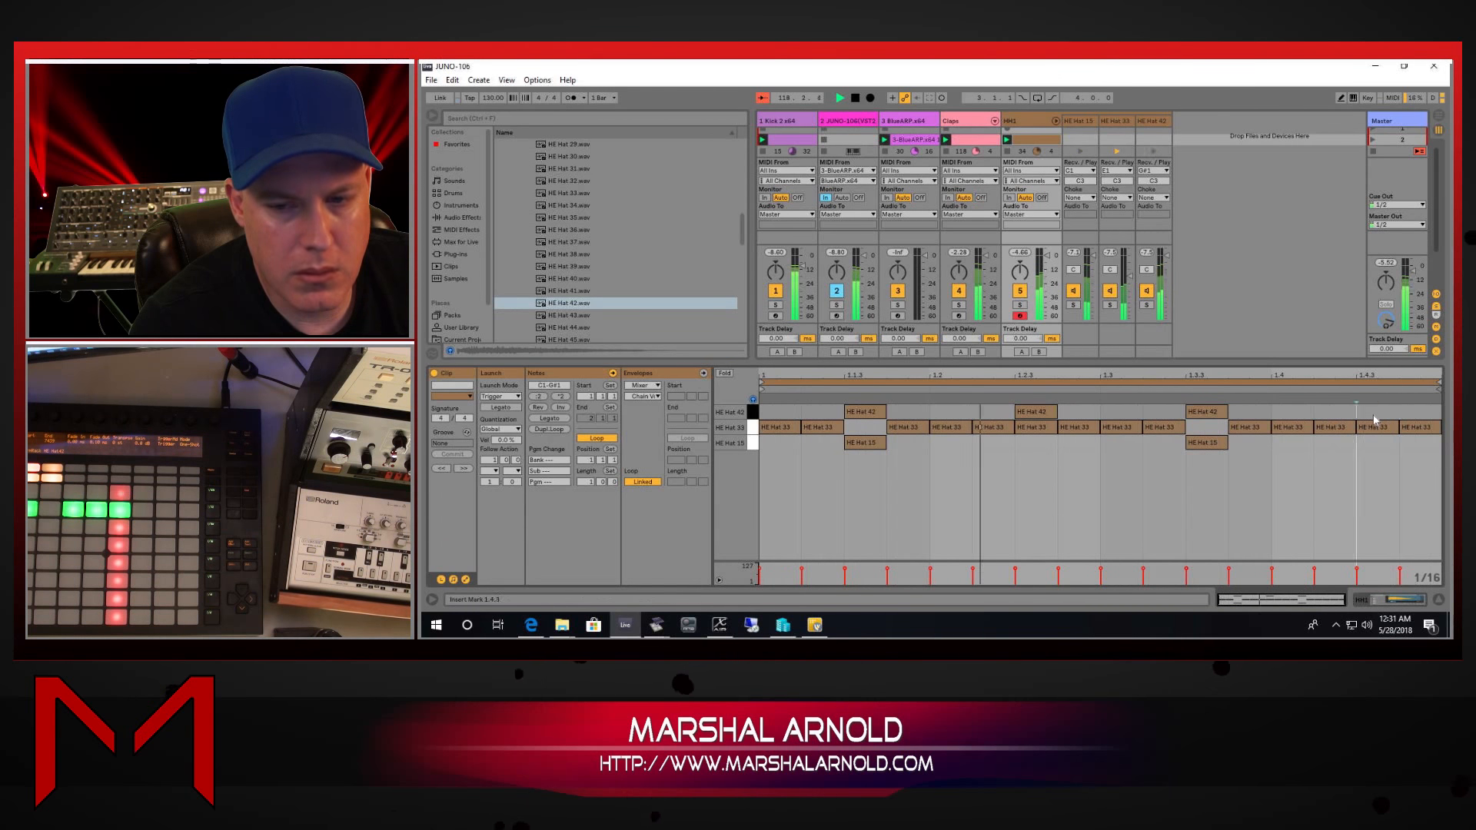
{"action": "double_click", "coordinate": [1377, 412]}
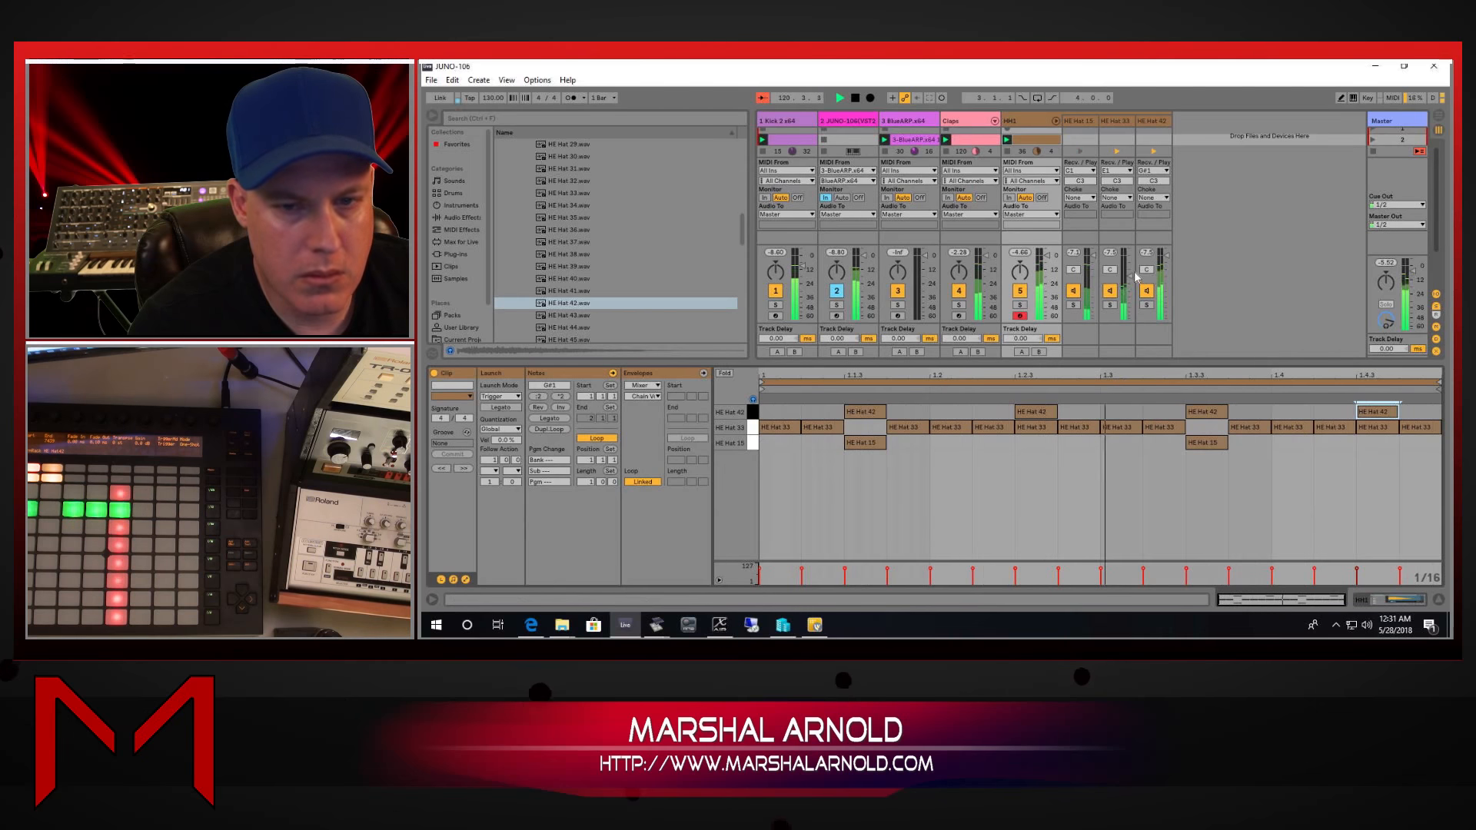
Step: Lower the HE Hat 42 chain volume slightly
{"action": "left_click_drag", "start_coordinate": [1166, 260], "coordinate": [1166, 263]}
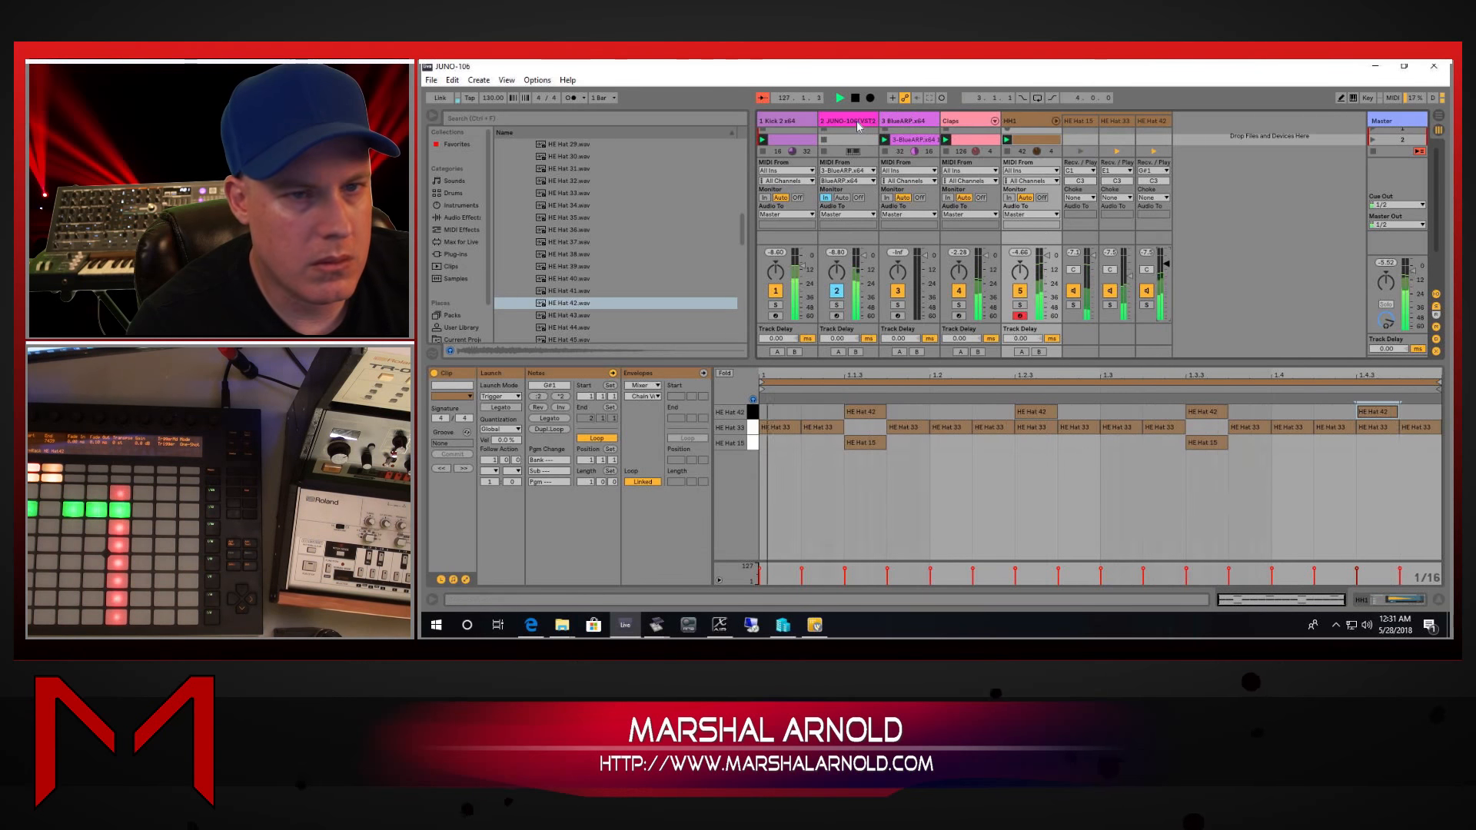
Step: Adjust the VCF frequency and raise the VCA level of the JUNO-106 synth
{"action": "left_click", "coordinate": [851, 228]}
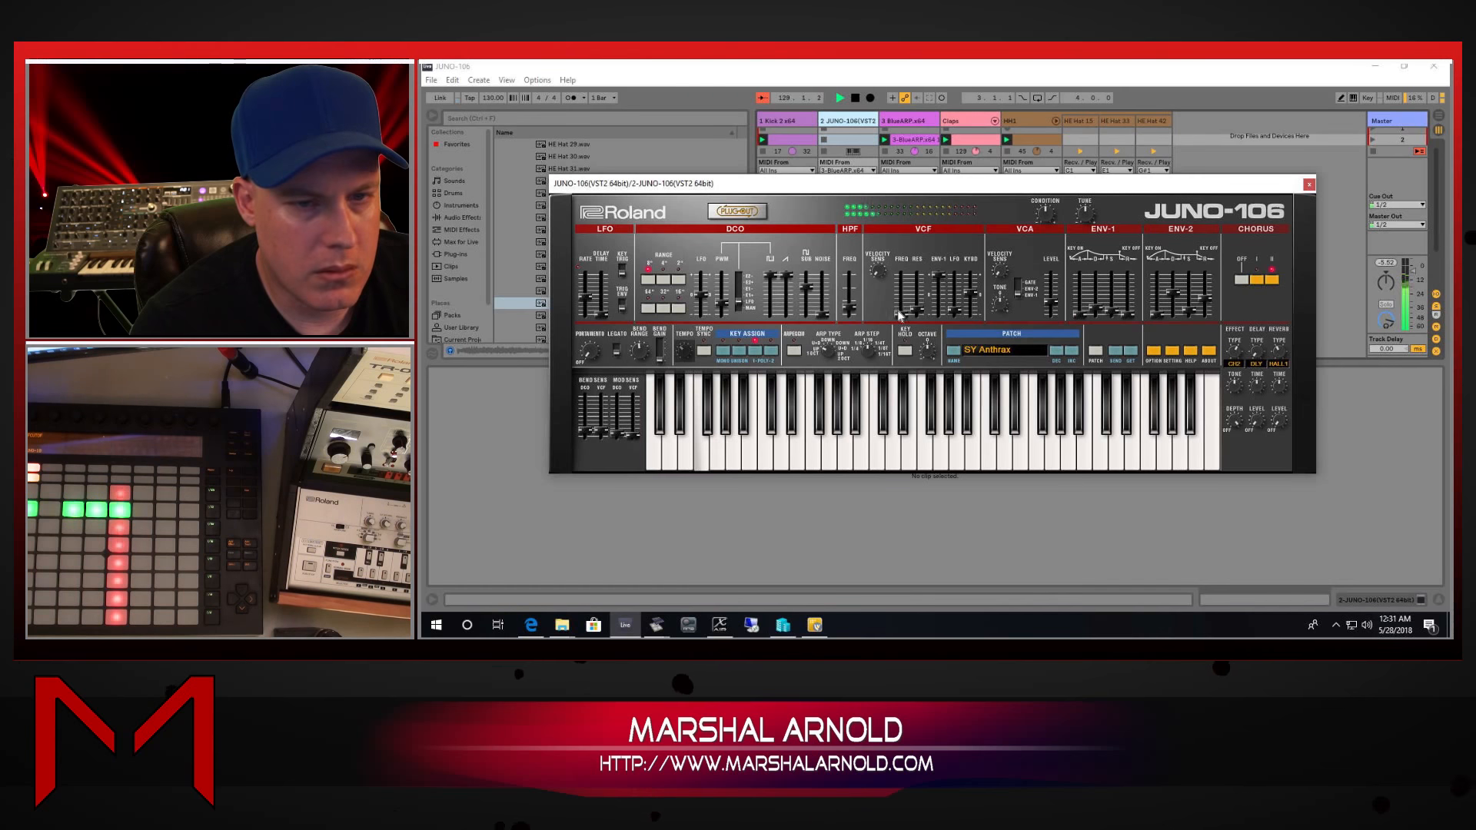
{"action": "left_click_drag", "start_coordinate": [905, 305], "coordinate": [902, 302]}
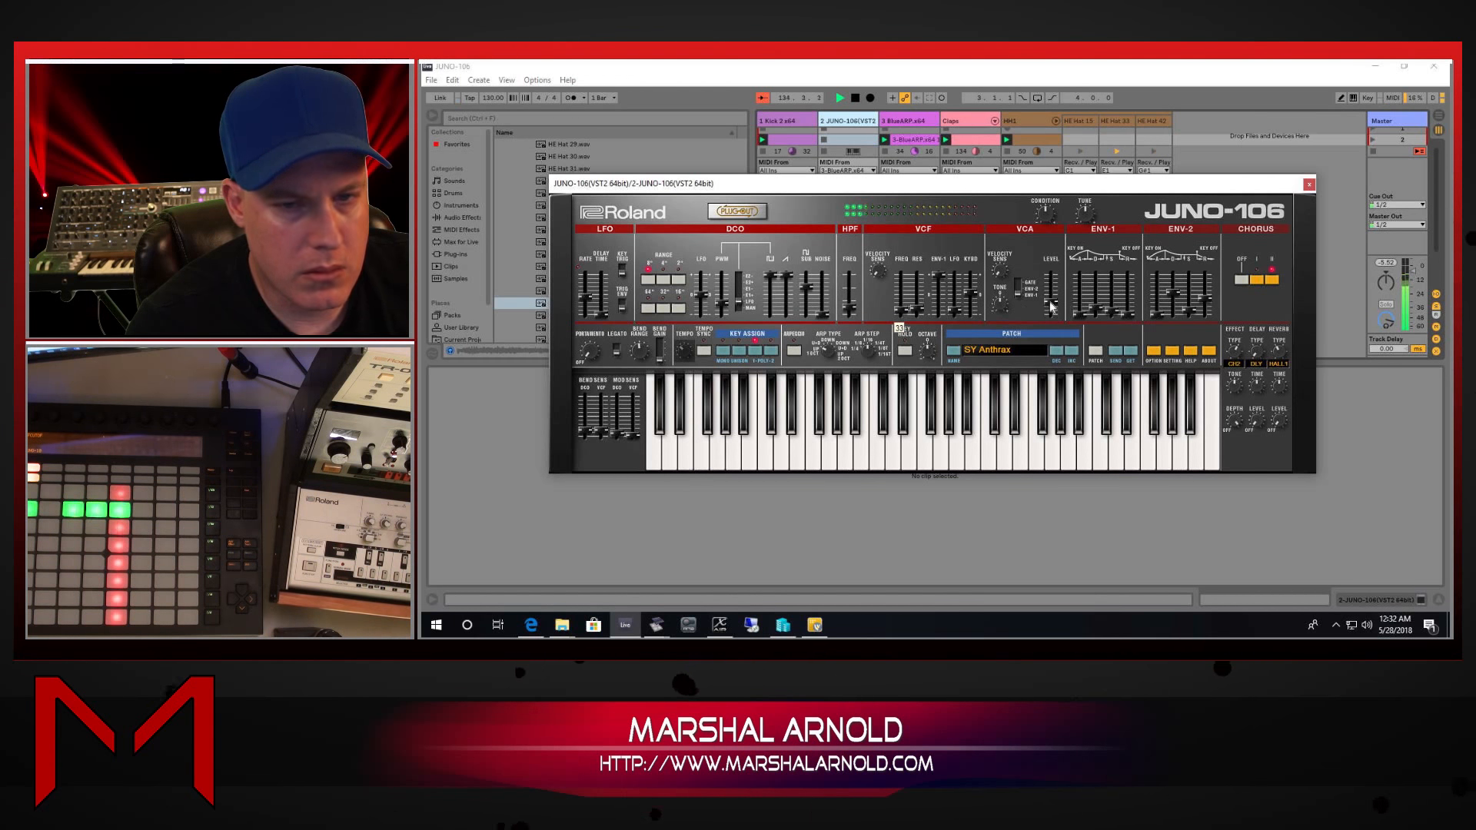
{"action": "left_click_drag", "start_coordinate": [1052, 305], "coordinate": [1057, 290]}
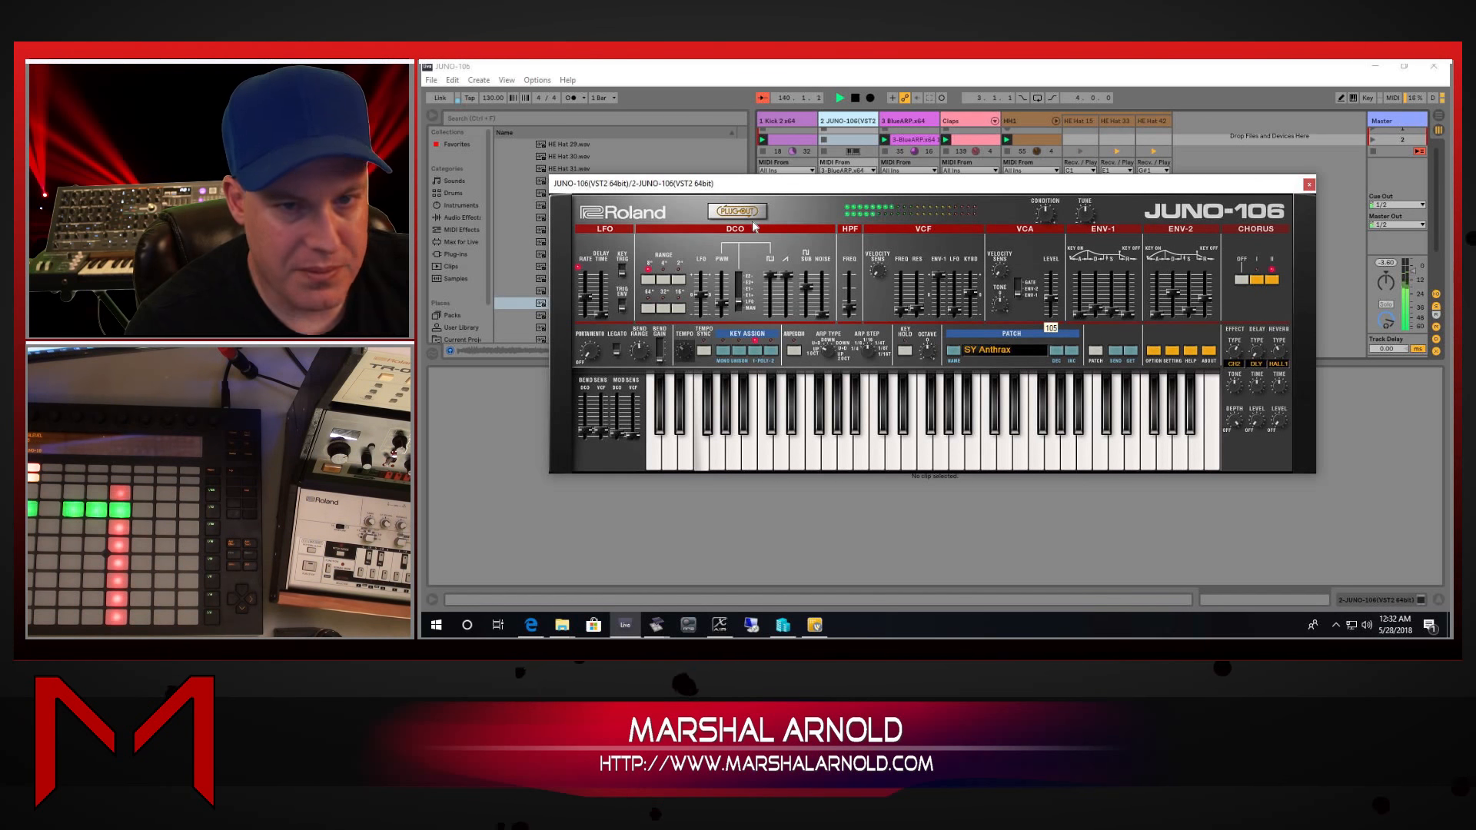
Step: Open the BlueARP plug-in window from the BlueARP track's device chain and stop playback
{"action": "left_click", "coordinate": [907, 123]}
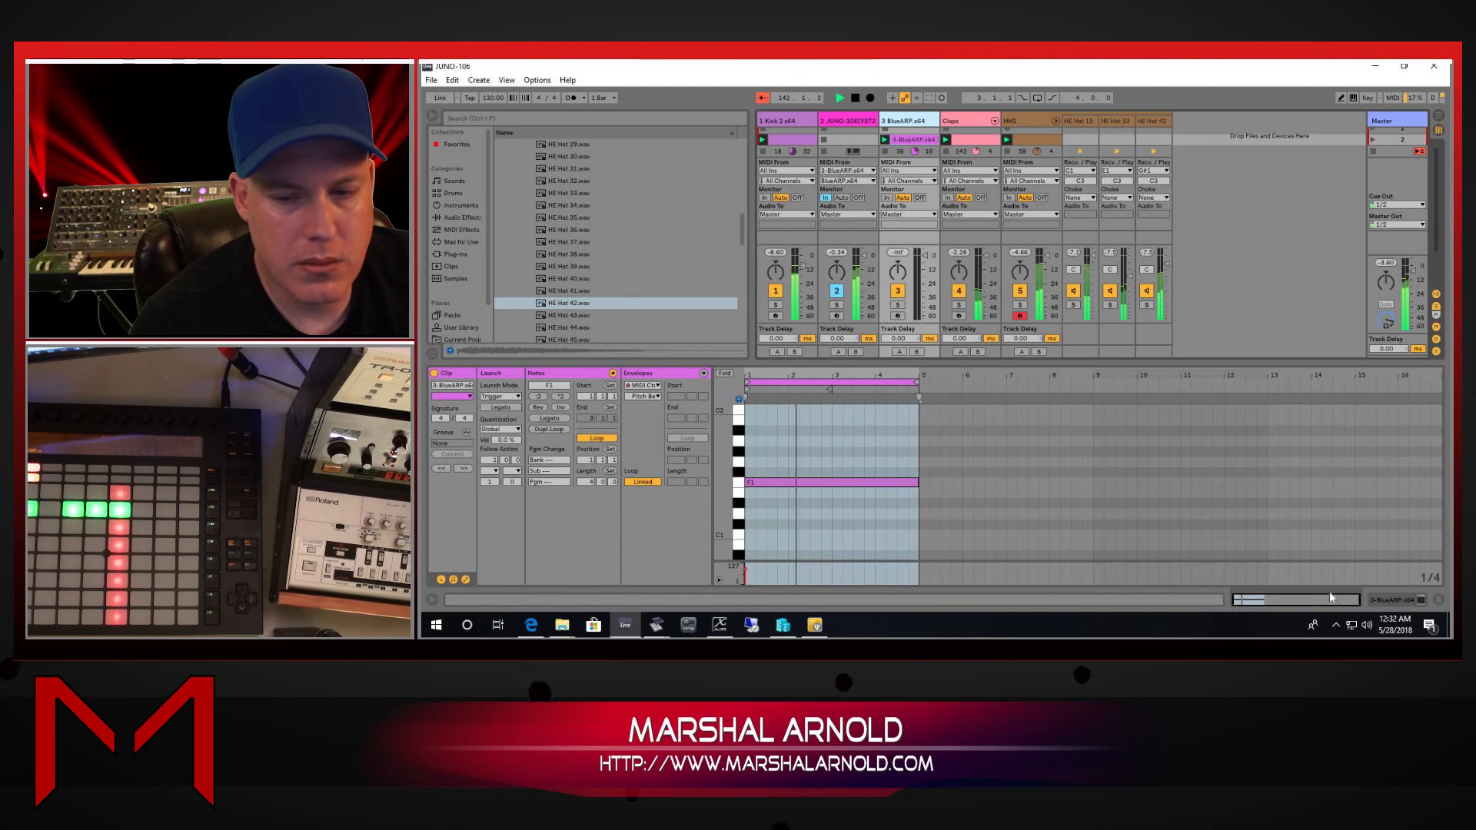
{"action": "left_click", "coordinate": [1393, 601]}
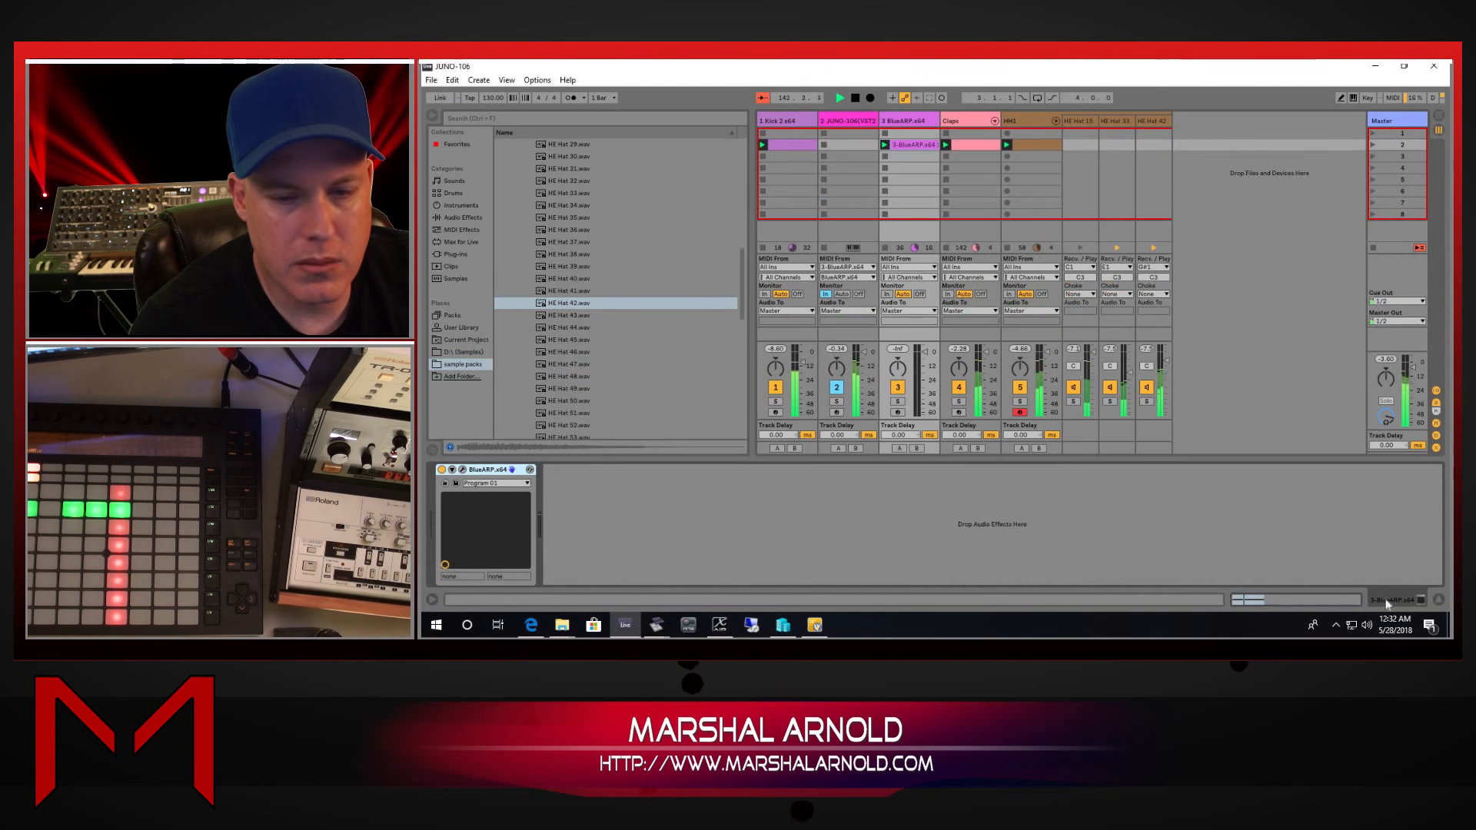
{"action": "left_click", "coordinate": [462, 470]}
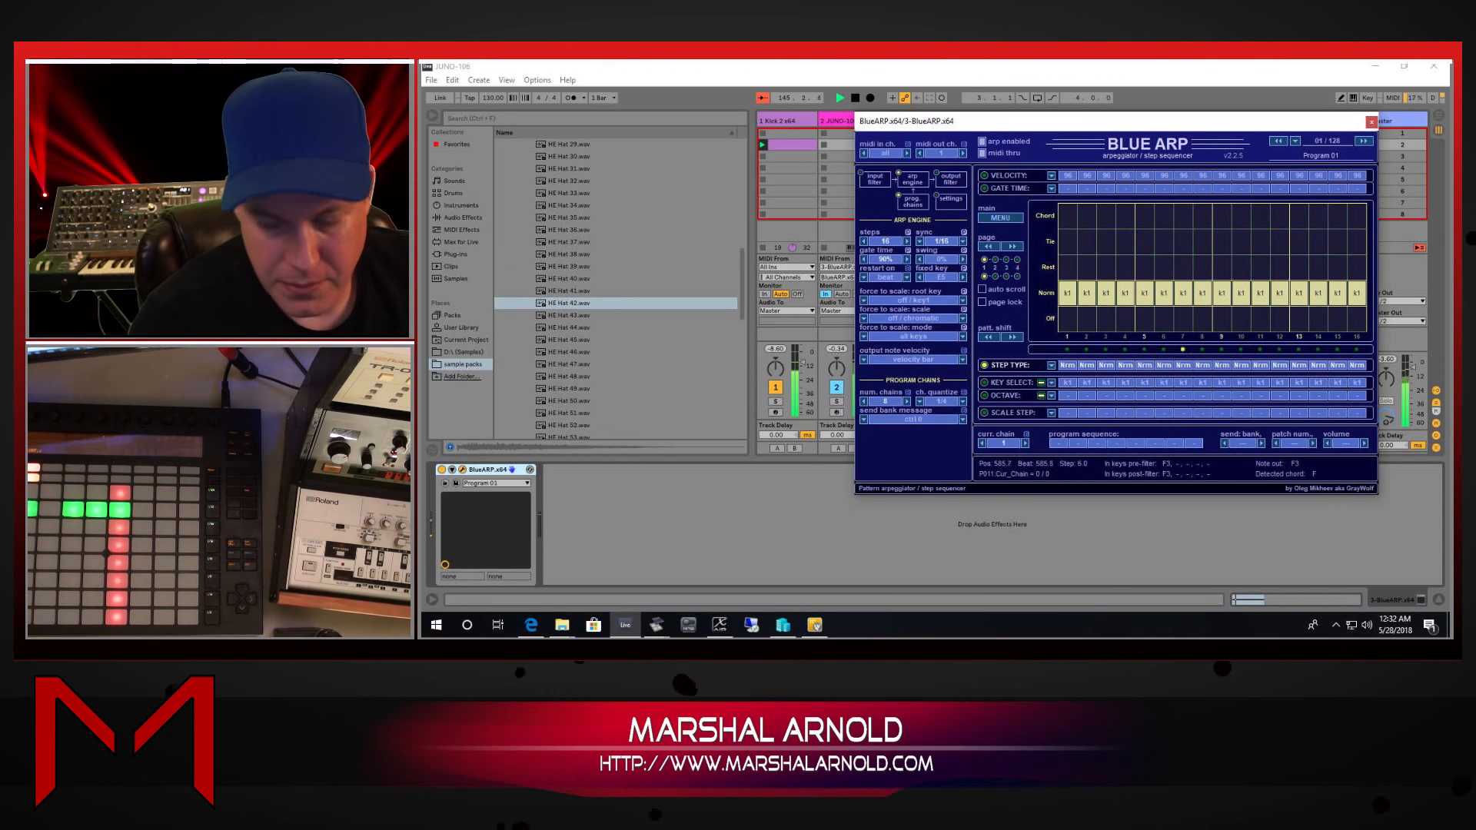
{"action": "key", "text": "space"}
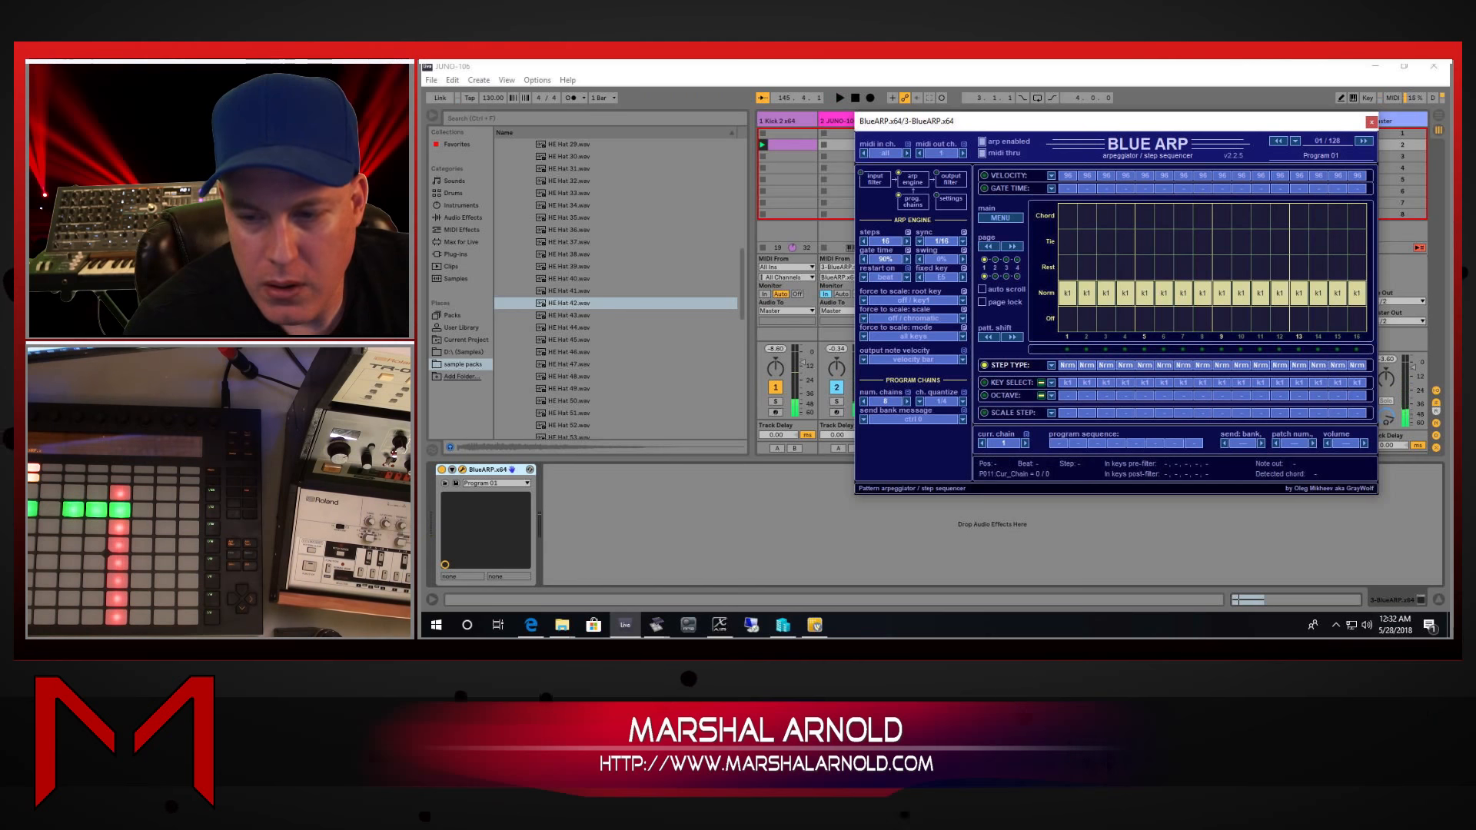
{"action": "key", "text": "alt+Tab"}
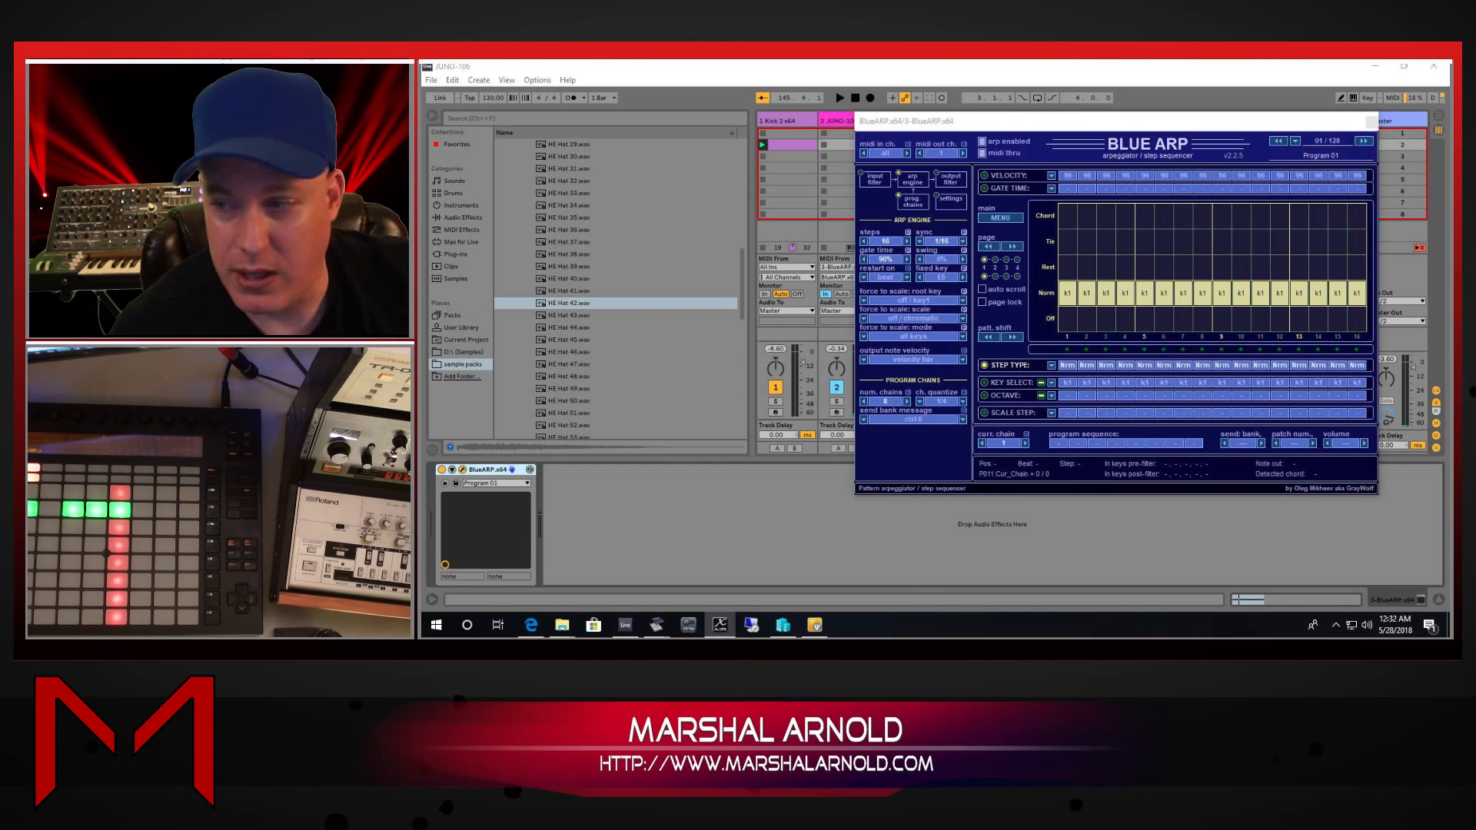
{"action": "key", "text": "alt+Tab"}
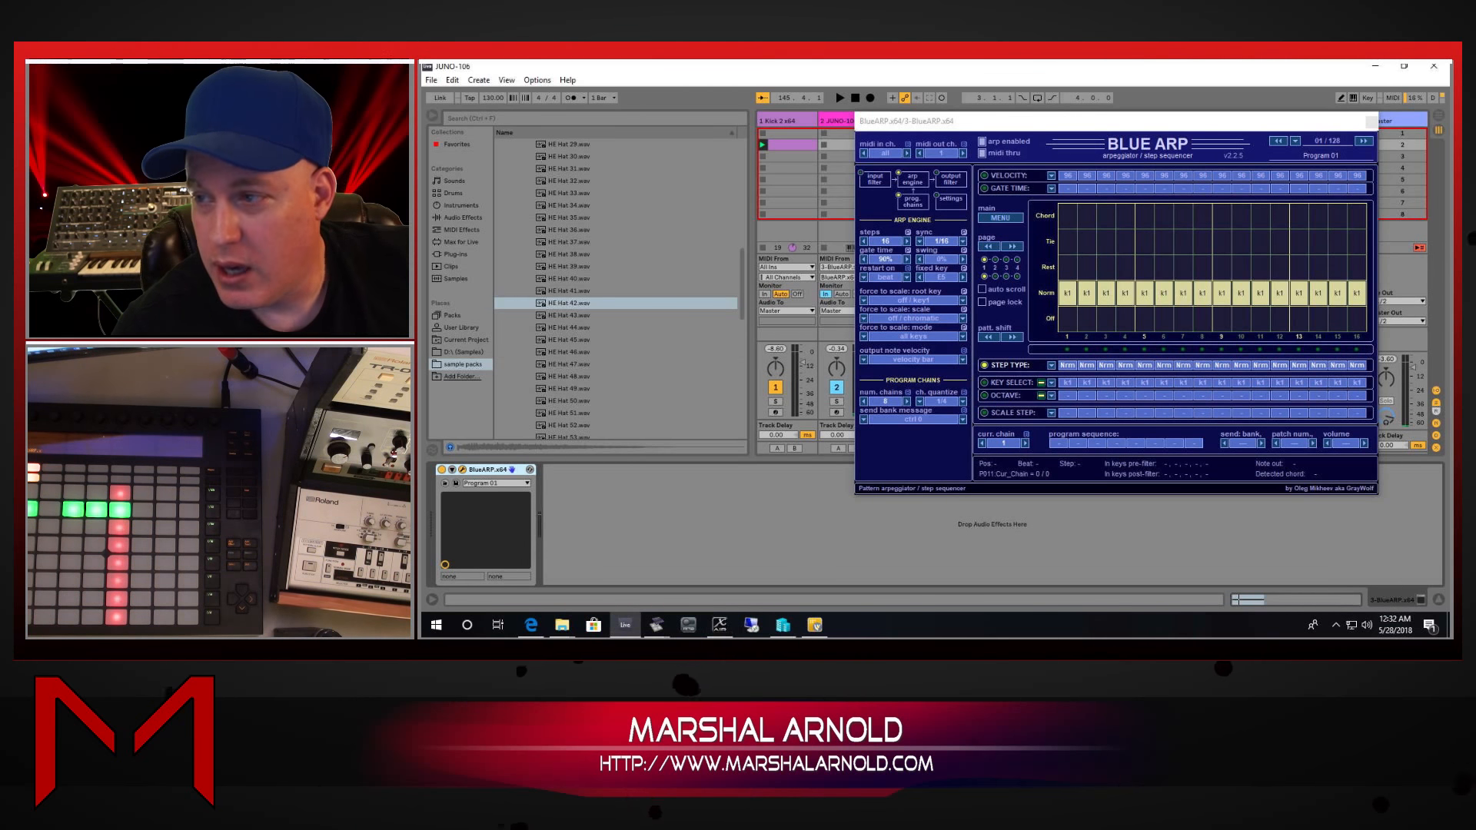
{"action": "key", "text": "alt+Tab"}
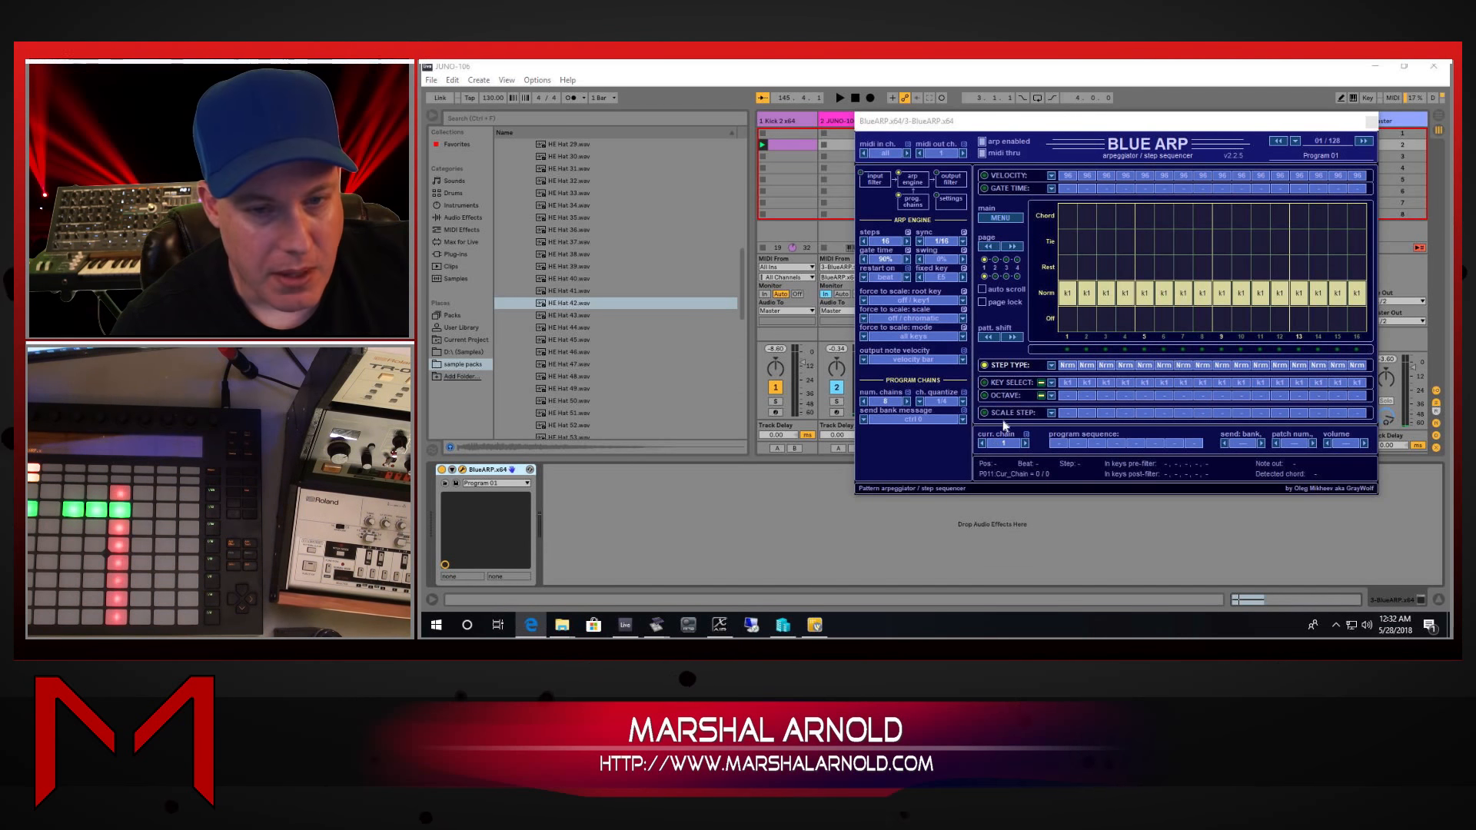
Step: Restart playback and audition BlueARP's programs up to Program 10, followed by Program 34
{"action": "key", "text": "space"}
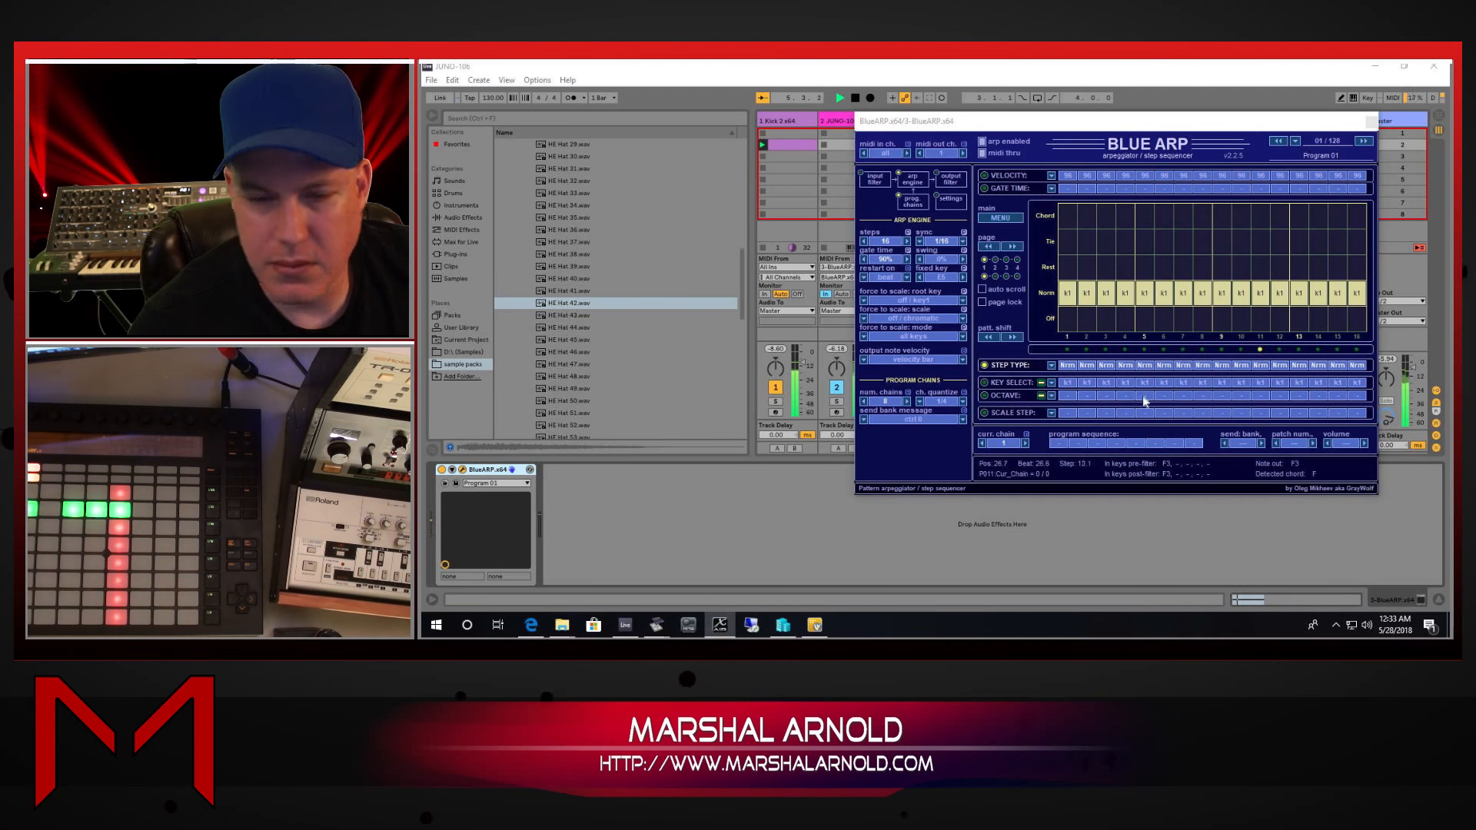
{"action": "left_click", "coordinate": [1362, 142]}
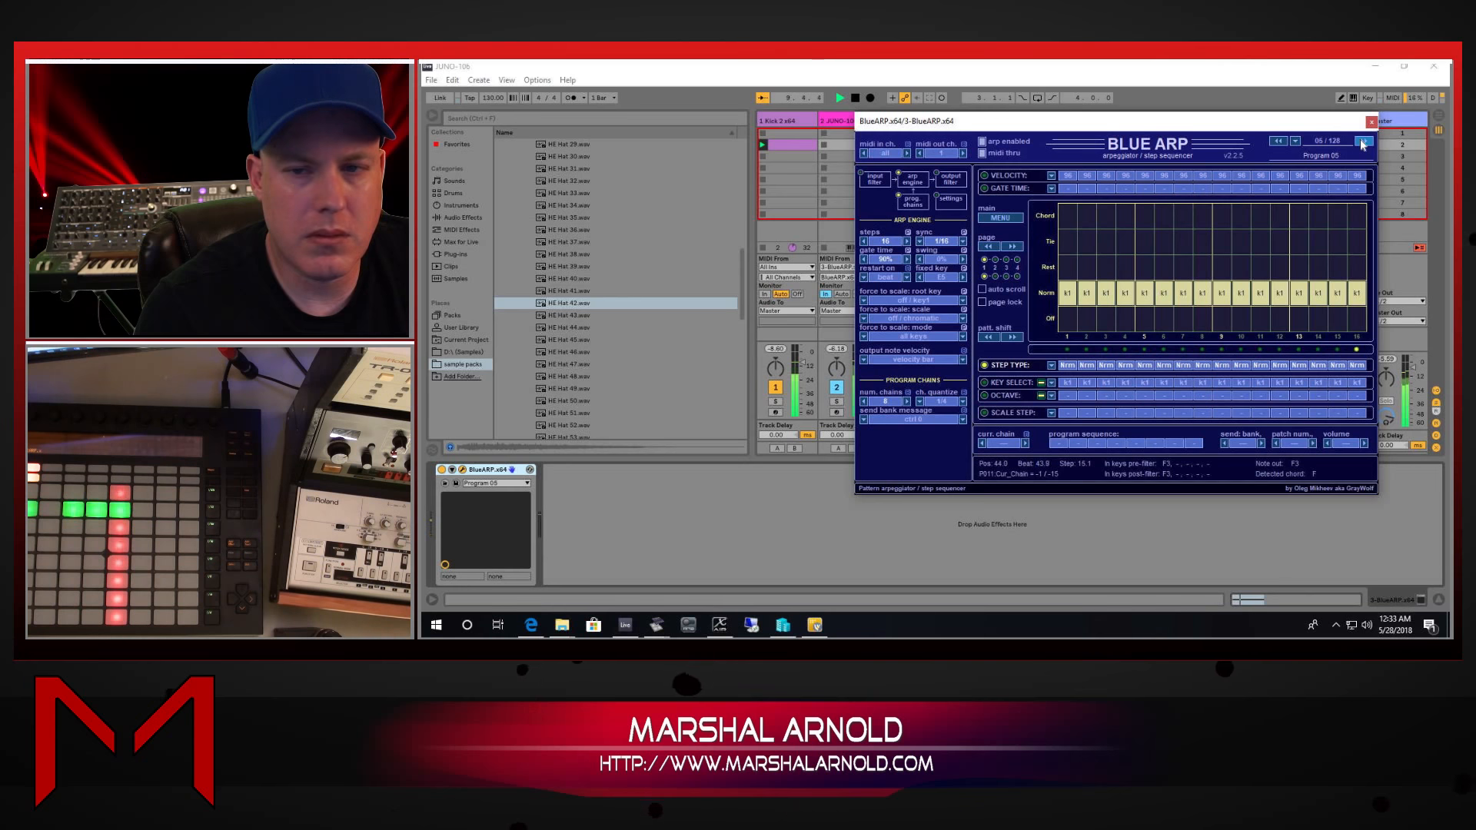
{"action": "left_click", "coordinate": [1362, 142]}
{"action": "left_click", "coordinate": [1362, 141]}
{"action": "left_click", "coordinate": [1362, 142]}
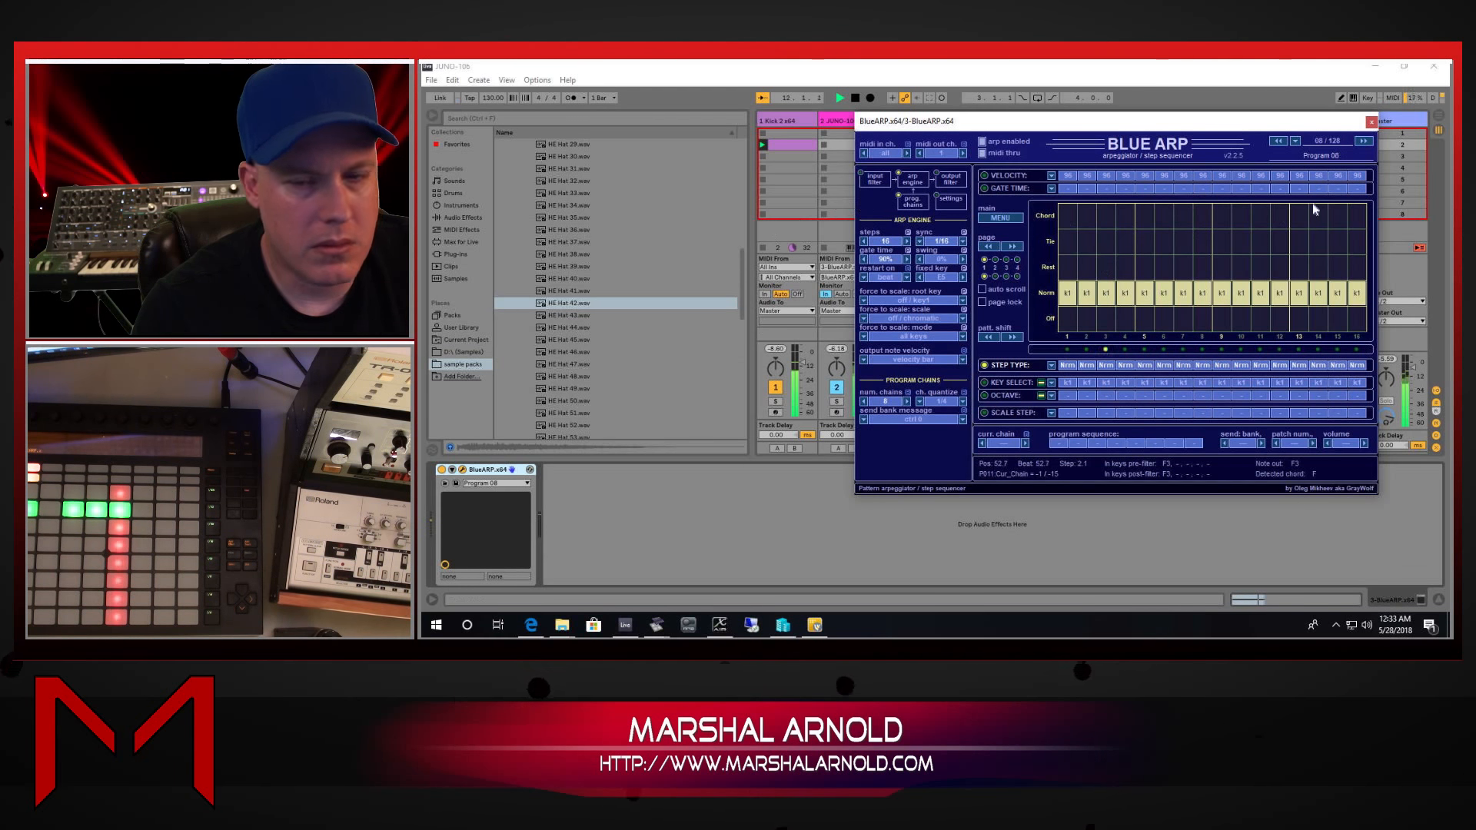
{"action": "left_click", "coordinate": [1362, 142]}
{"action": "left_click", "coordinate": [1362, 141]}
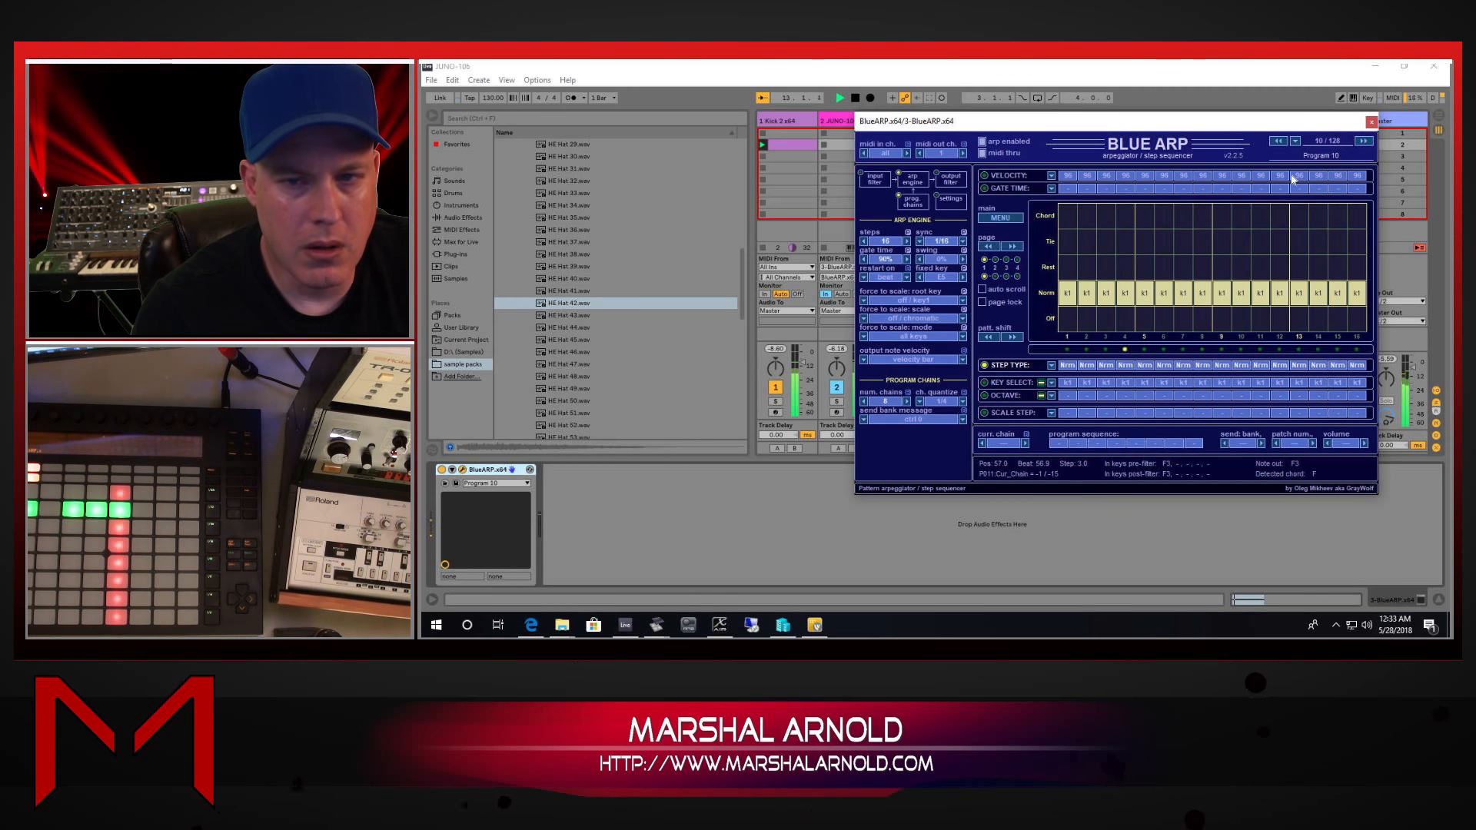
{"action": "left_click", "coordinate": [1295, 141]}
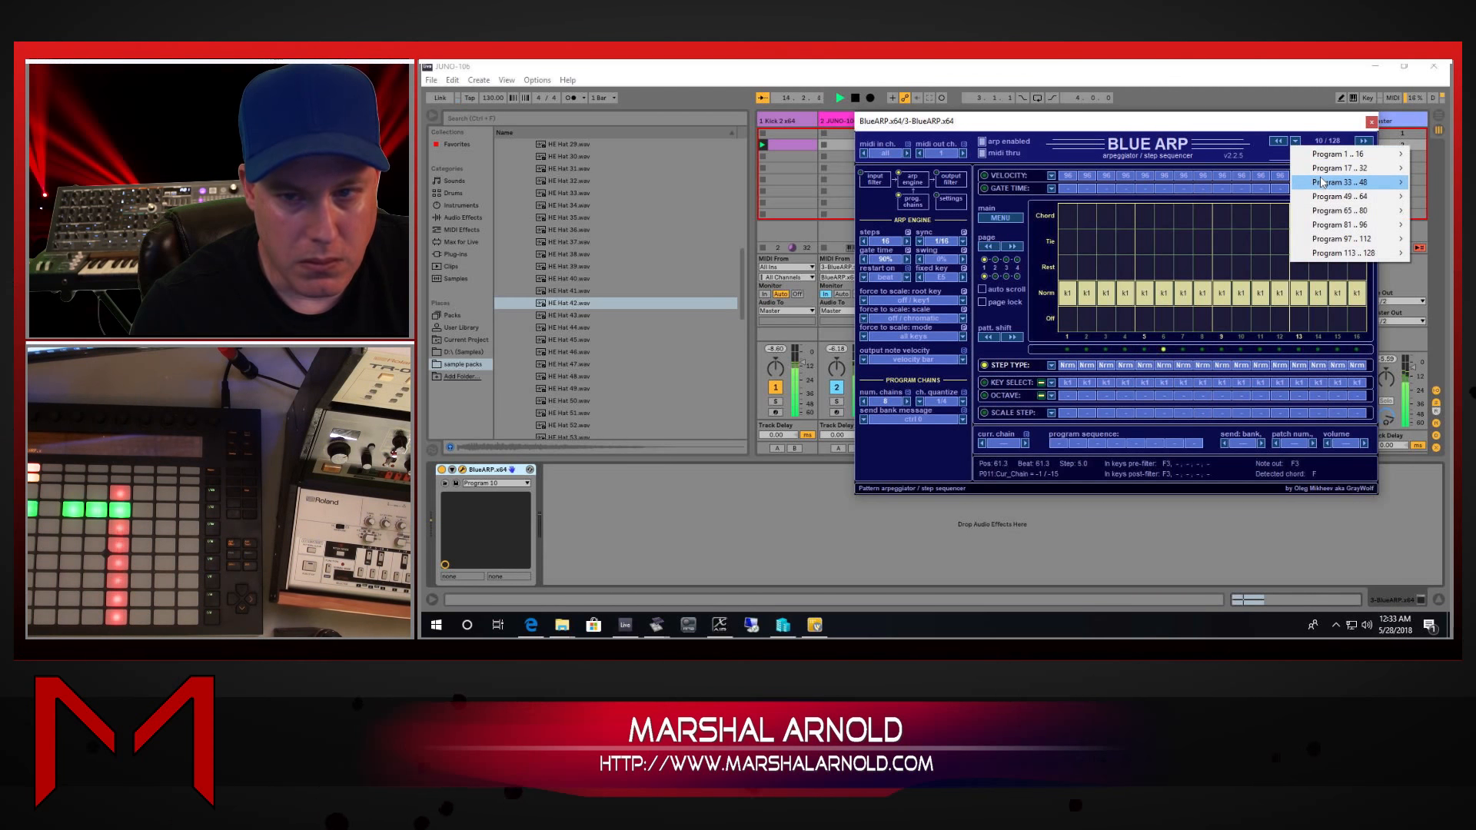
{"action": "mouse_move", "coordinate": [1346, 183]}
{"action": "left_click", "coordinate": [1271, 197]}
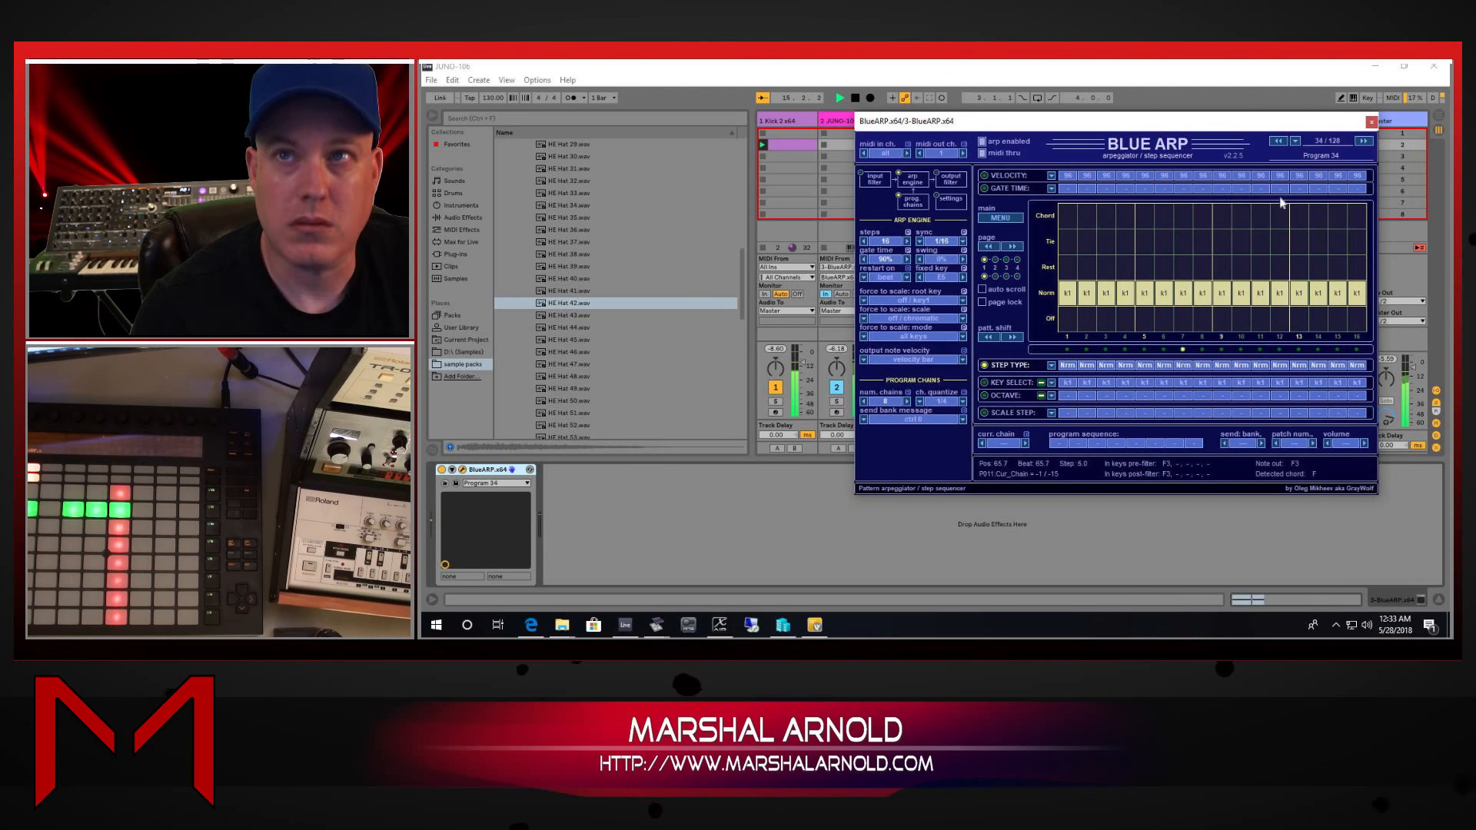
Step: Look at BlueARP's Key Select lane and switch the step grid to the Scale Step lane
{"action": "left_click", "coordinate": [1000, 398]}
{"action": "left_click", "coordinate": [1004, 384]}
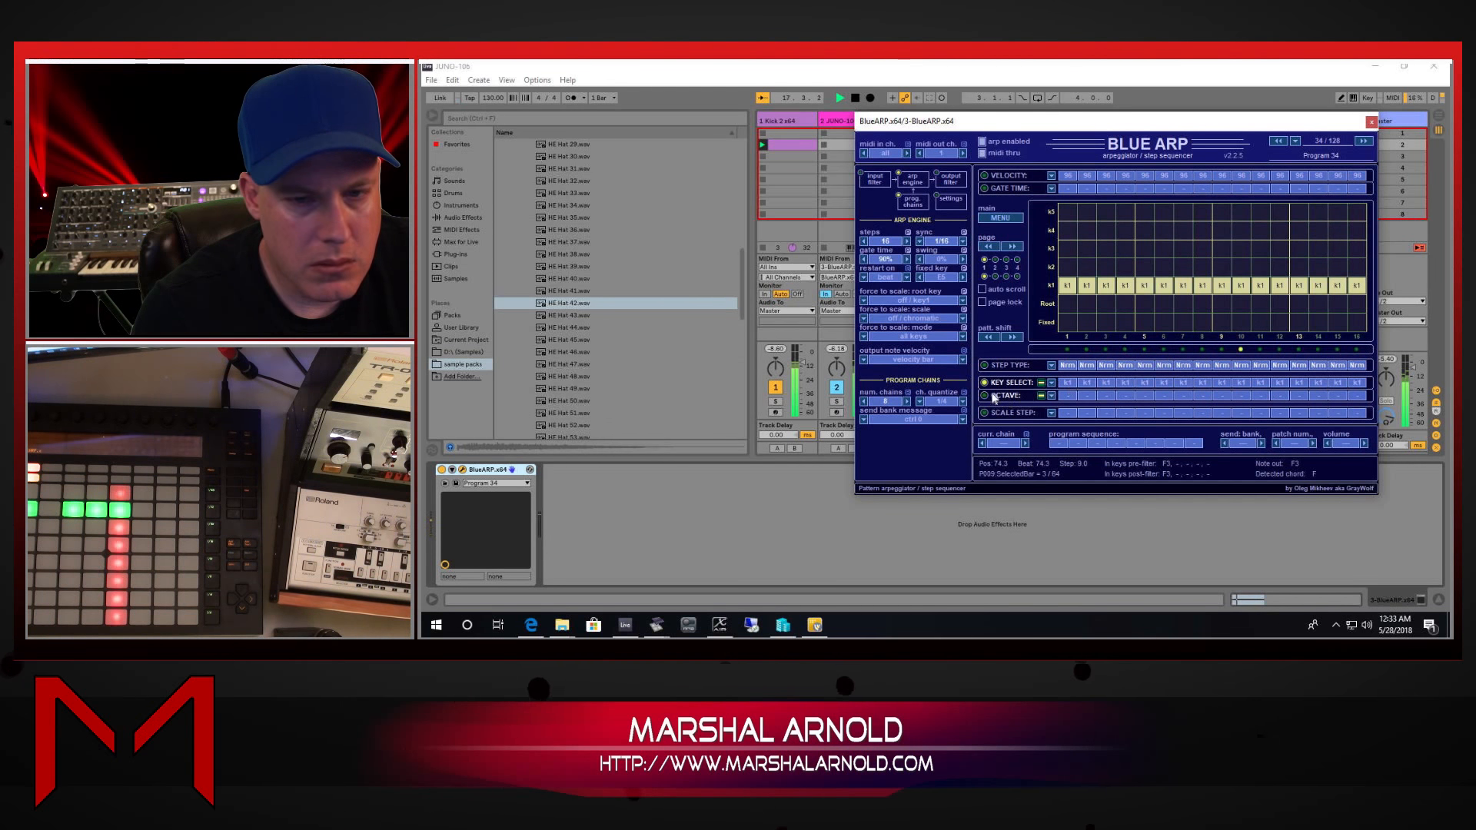
{"action": "left_click", "coordinate": [1012, 410]}
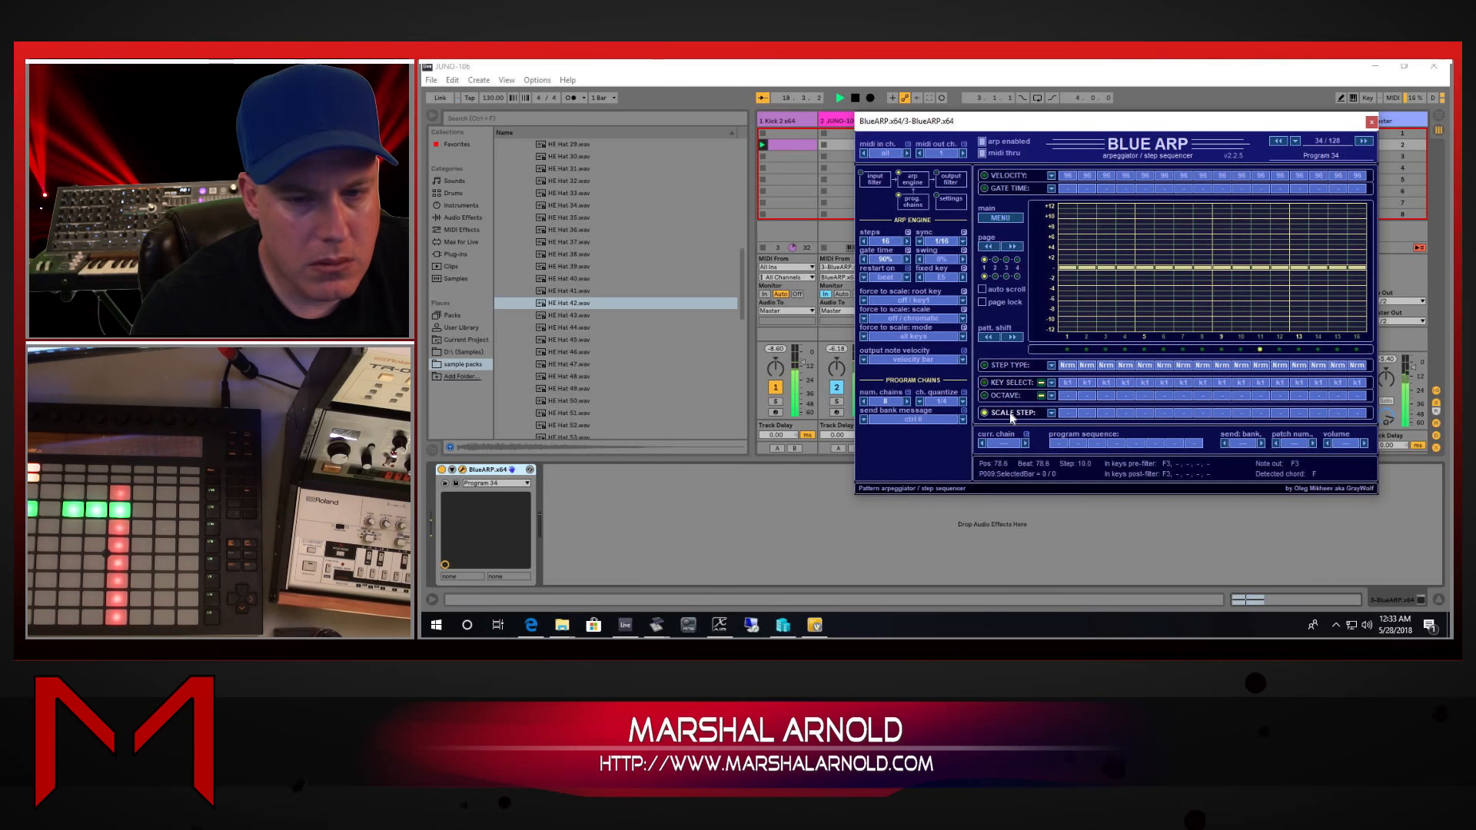
Step: Browse forward and backward through the BlueARP programs around Program 34 and load Program 11
{"action": "left_click", "coordinate": [1364, 145]}
{"action": "left_click", "coordinate": [1364, 144]}
{"action": "left_click", "coordinate": [1279, 142]}
{"action": "left_click", "coordinate": [1280, 142]}
{"action": "left_click", "coordinate": [1279, 142]}
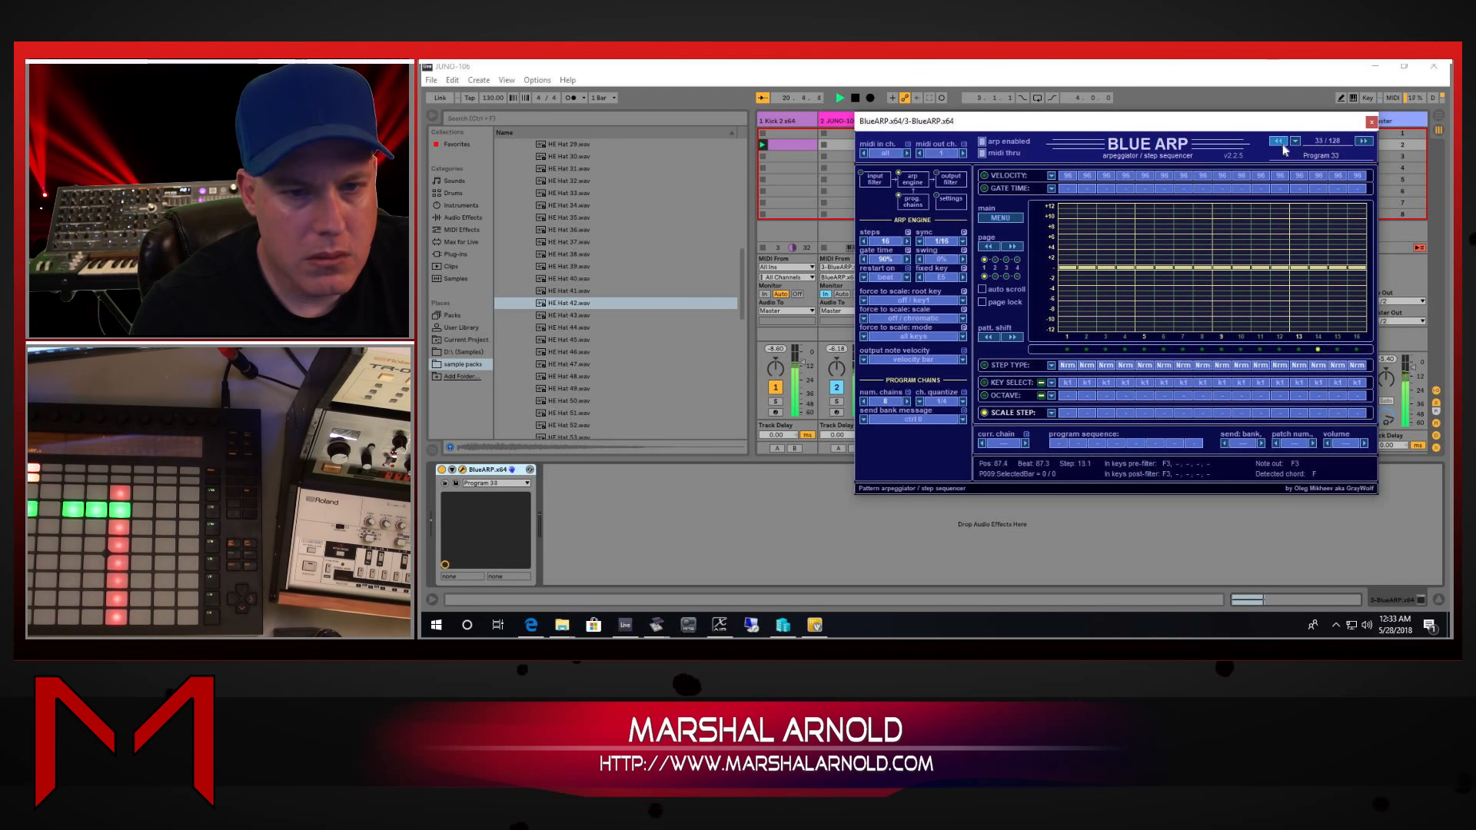
{"action": "left_click", "coordinate": [1279, 142]}
{"action": "left_click", "coordinate": [1279, 142]}
{"action": "left_click", "coordinate": [1279, 142]}
{"action": "left_click", "coordinate": [1279, 142]}
{"action": "left_click", "coordinate": [1295, 141]}
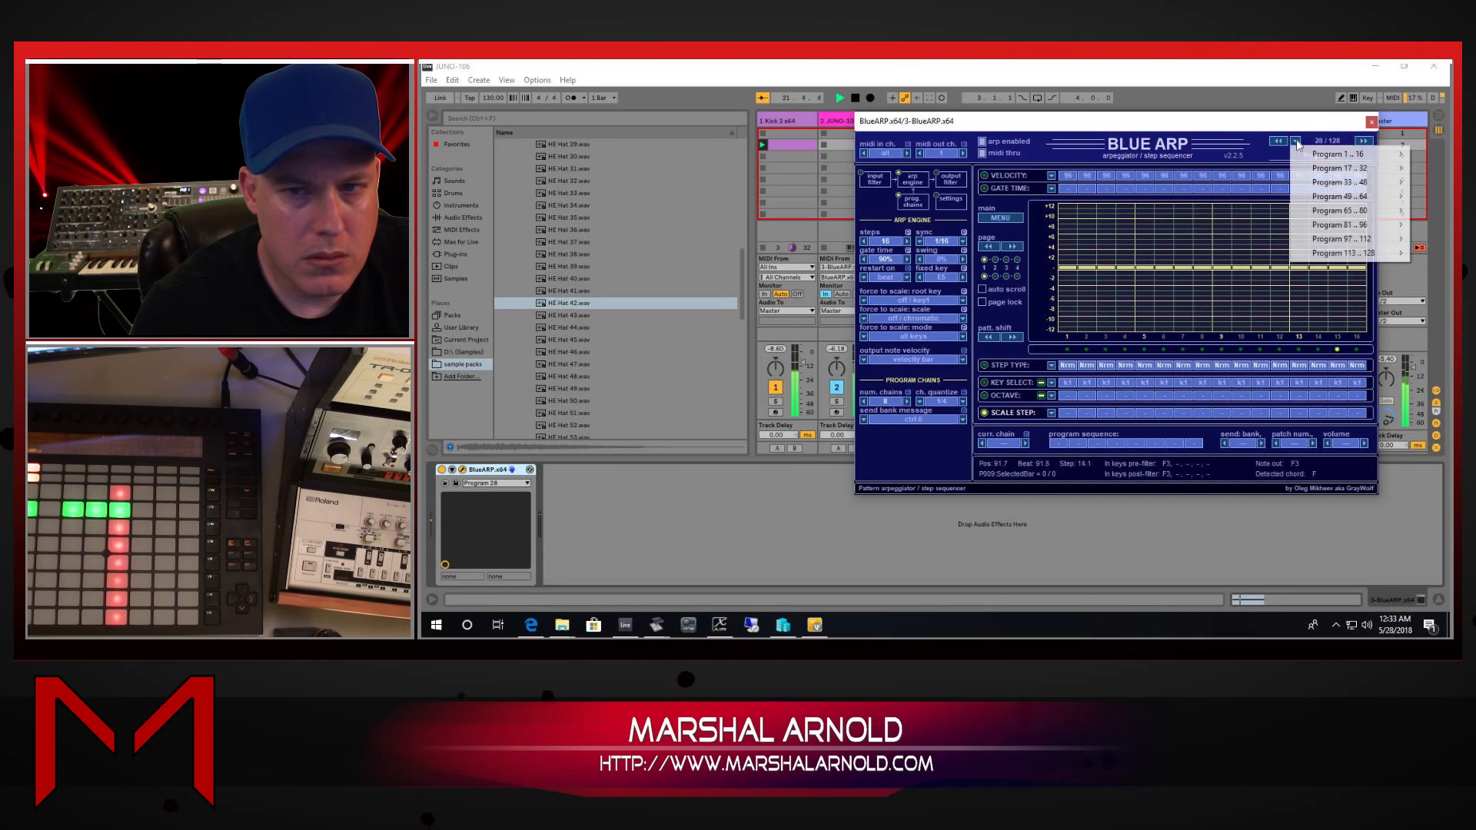
{"action": "mouse_move", "coordinate": [1347, 156]}
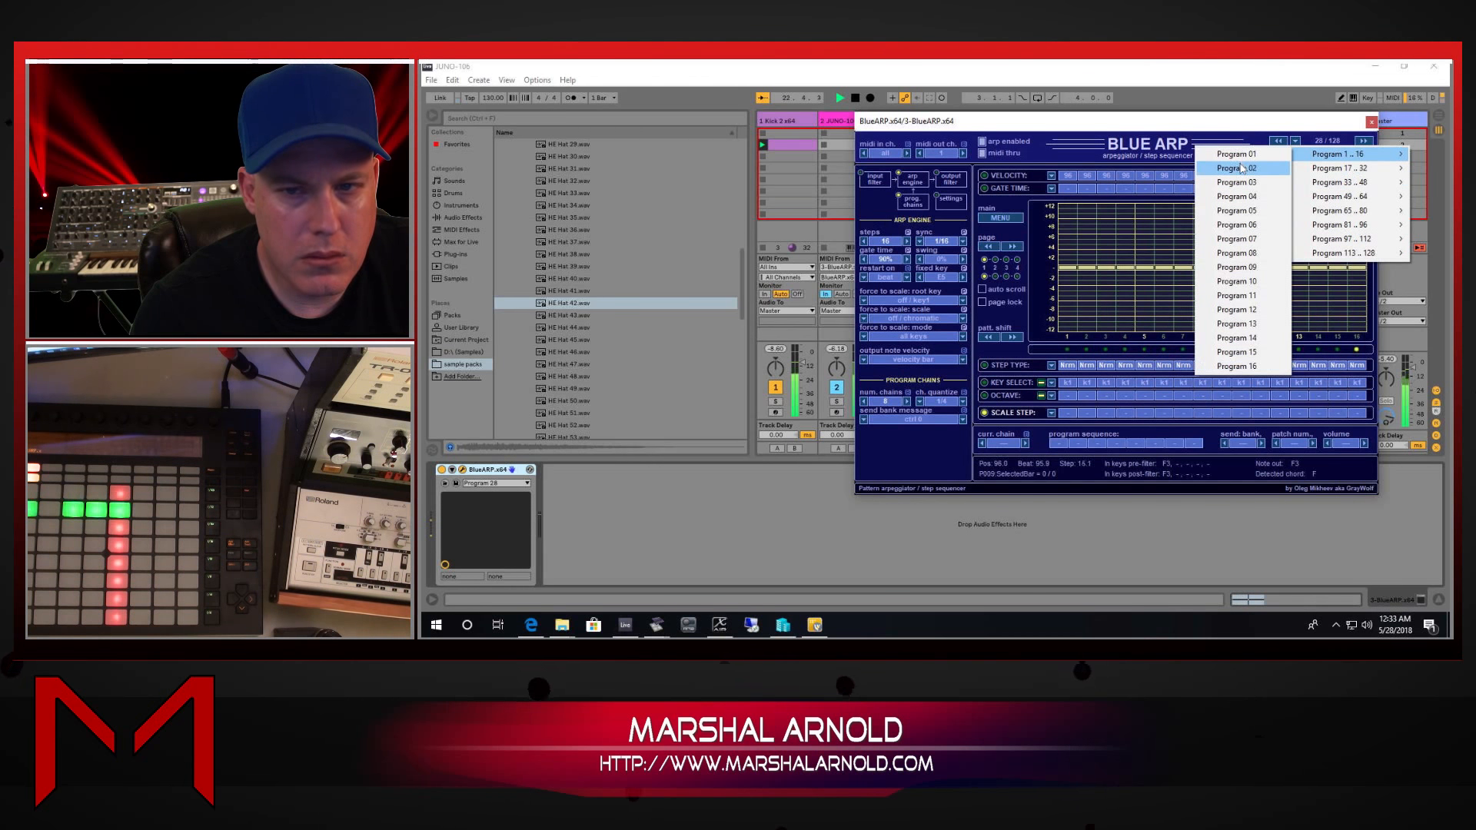
{"action": "left_click", "coordinate": [1232, 299]}
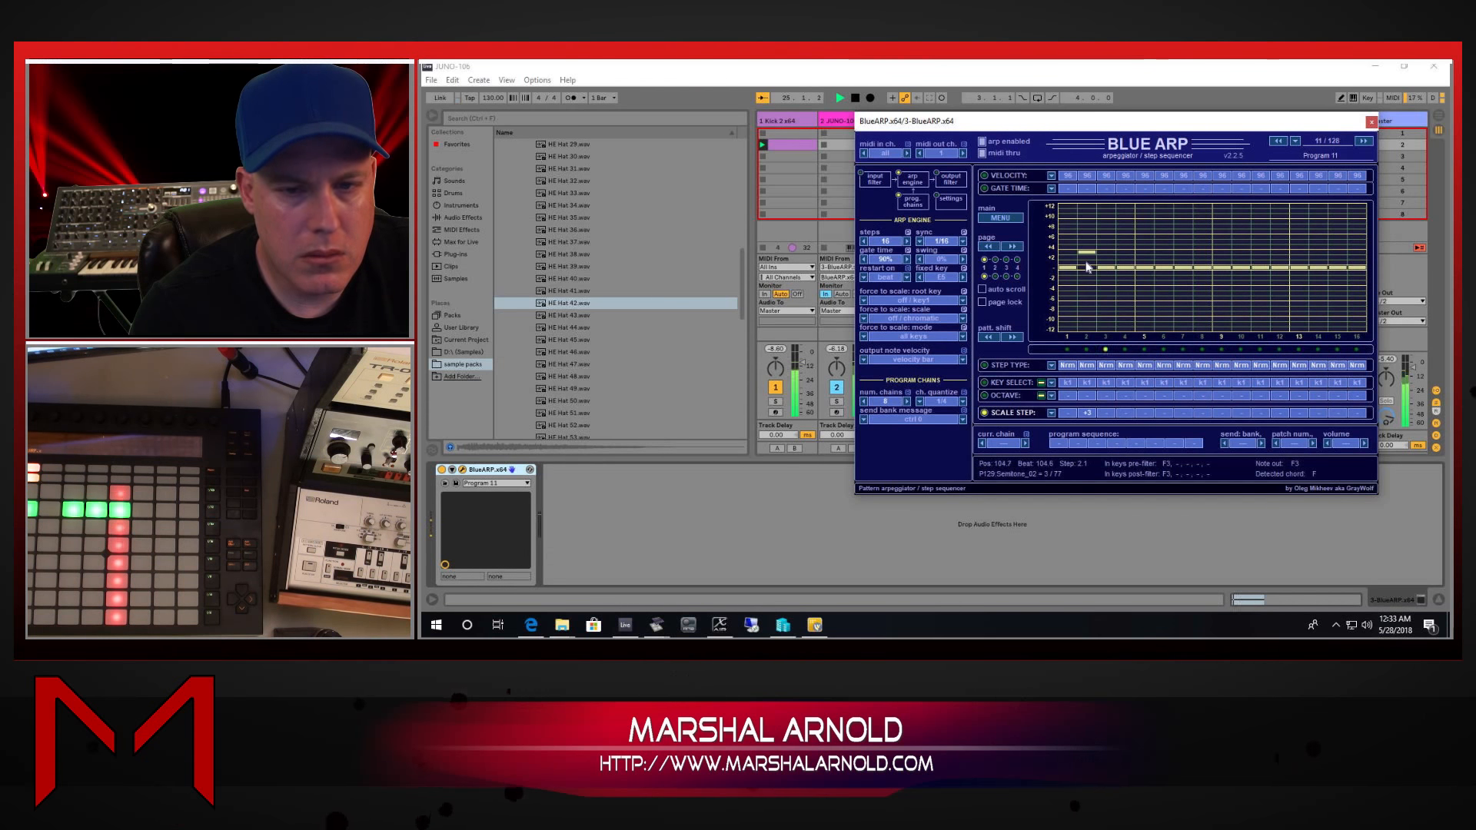
Step: Set the Scale Step values in Program 11 to +2 on steps 2 and 12 and +3 on steps 4 and 10
{"action": "left_click_drag", "start_coordinate": [1087, 267], "coordinate": [1093, 266]}
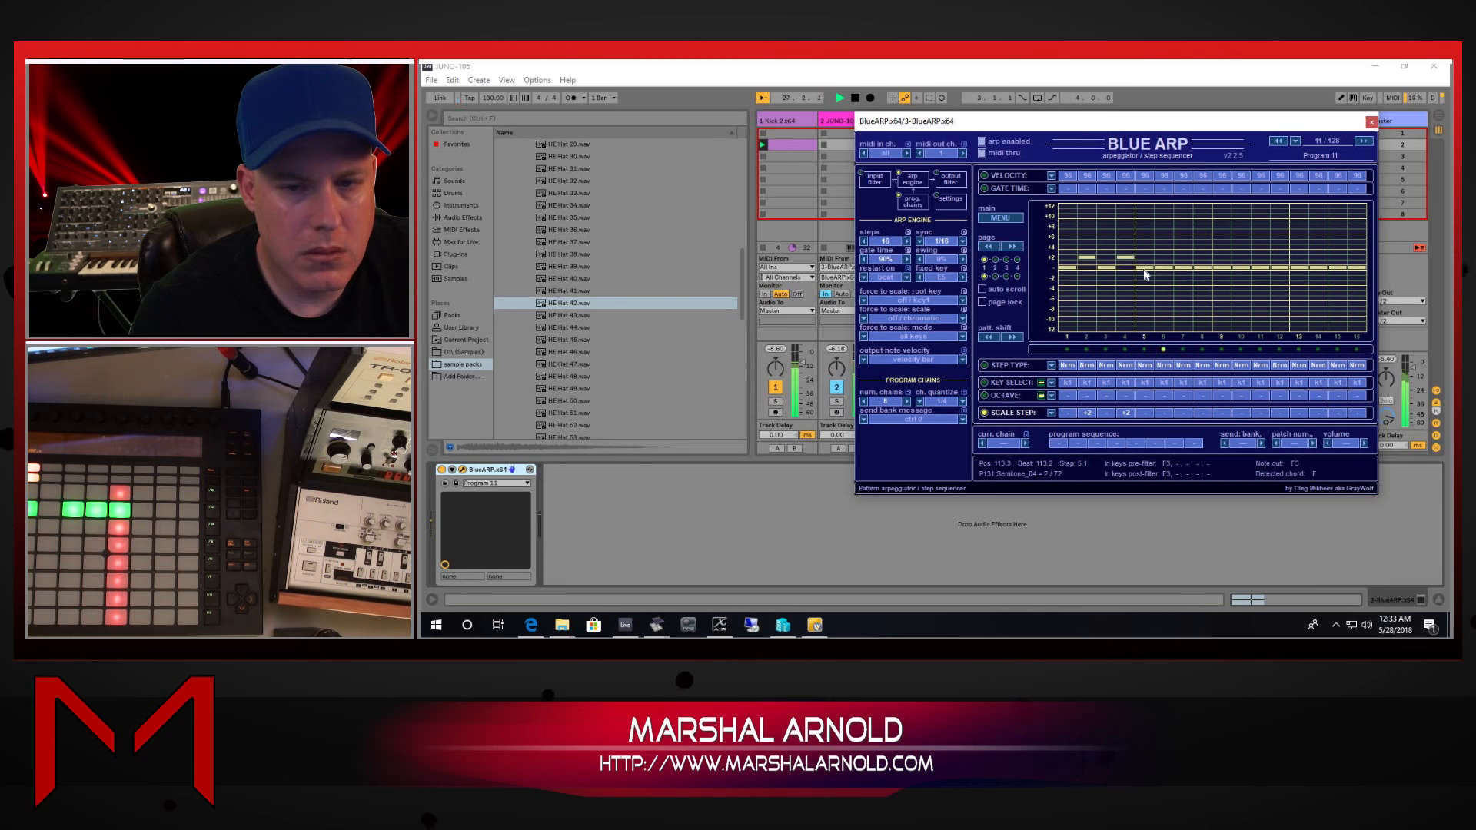
{"action": "left_click", "coordinate": [1126, 263]}
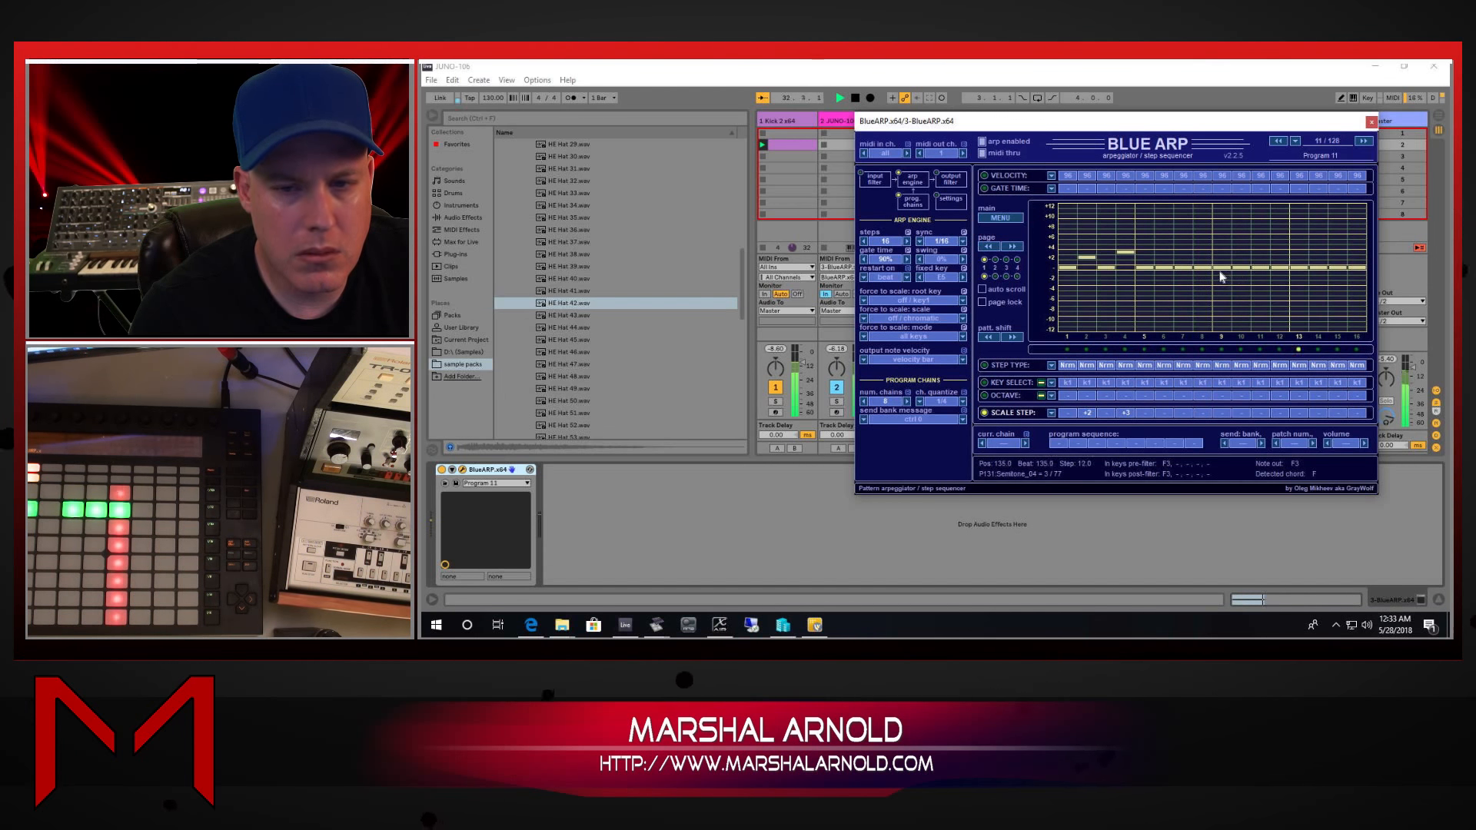
{"action": "scroll", "coordinate": [1240, 273], "scroll_direction": "up", "scroll_amount": 3}
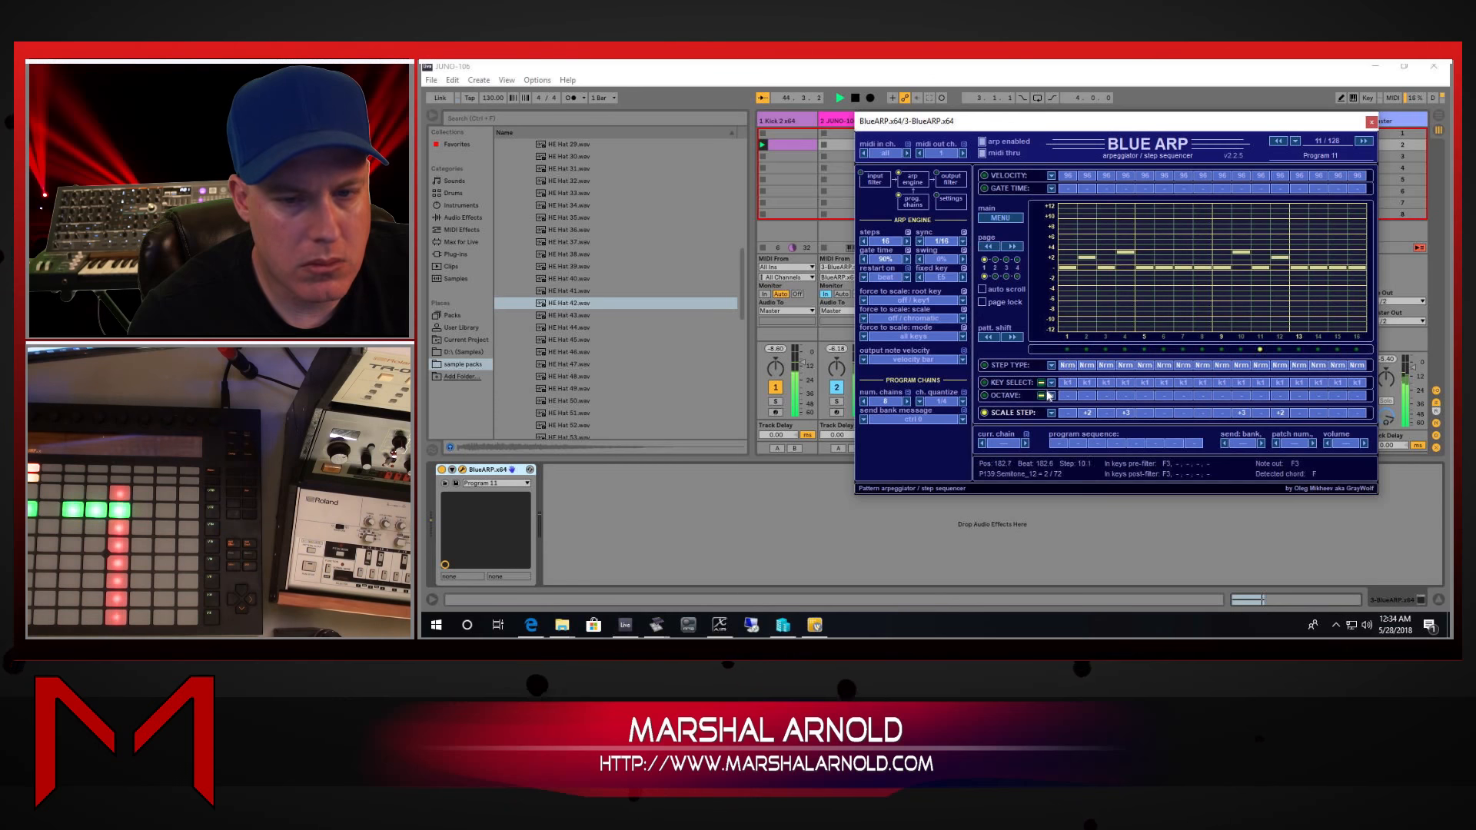
Step: Try k3, k2, k5 and Root on step 2 of the Key Select lane and return it to k1
{"action": "left_click", "coordinate": [1007, 383]}
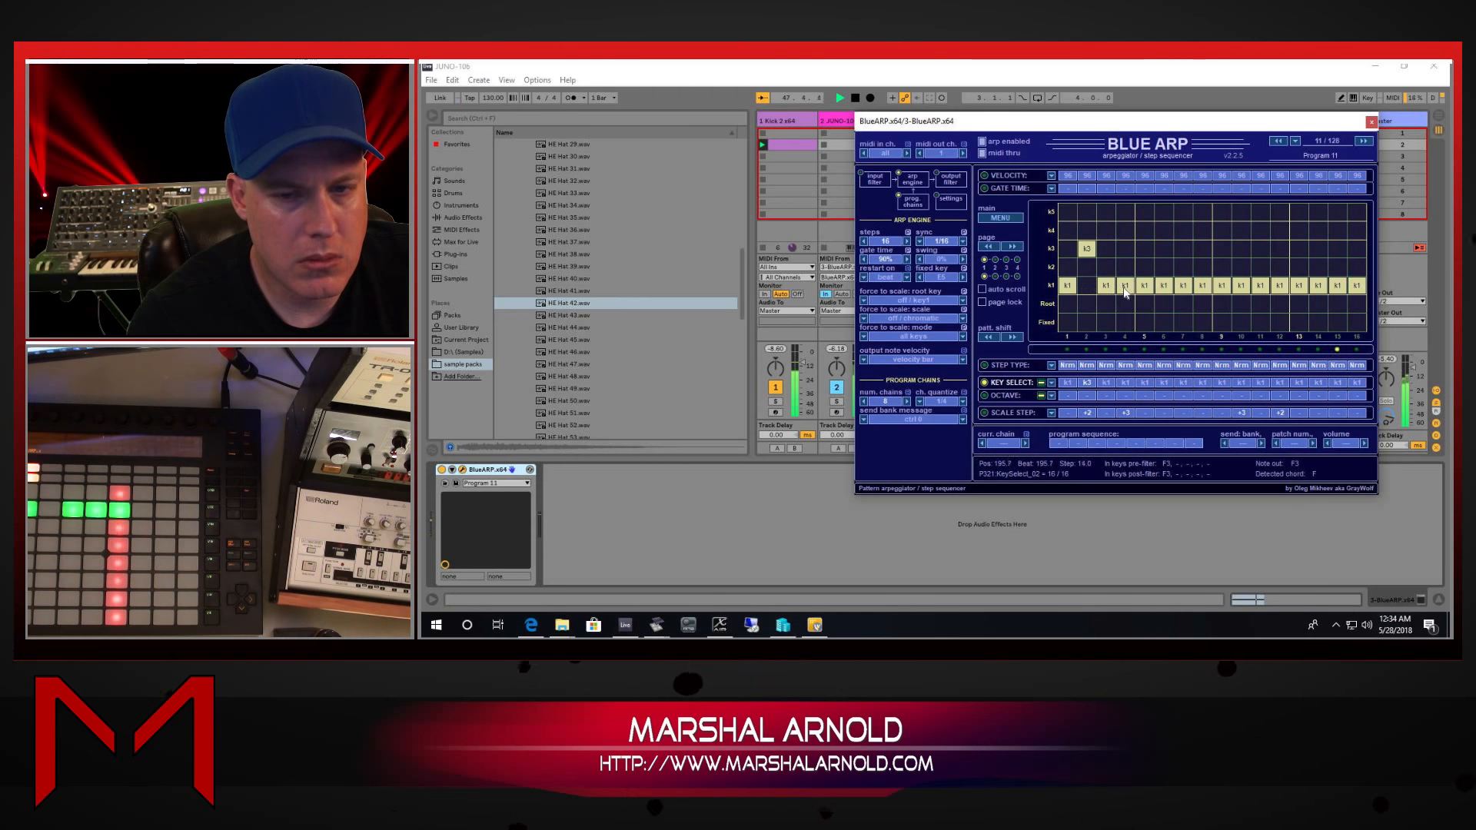
{"action": "scroll", "coordinate": [1086, 286], "scroll_direction": "down", "scroll_amount": 1}
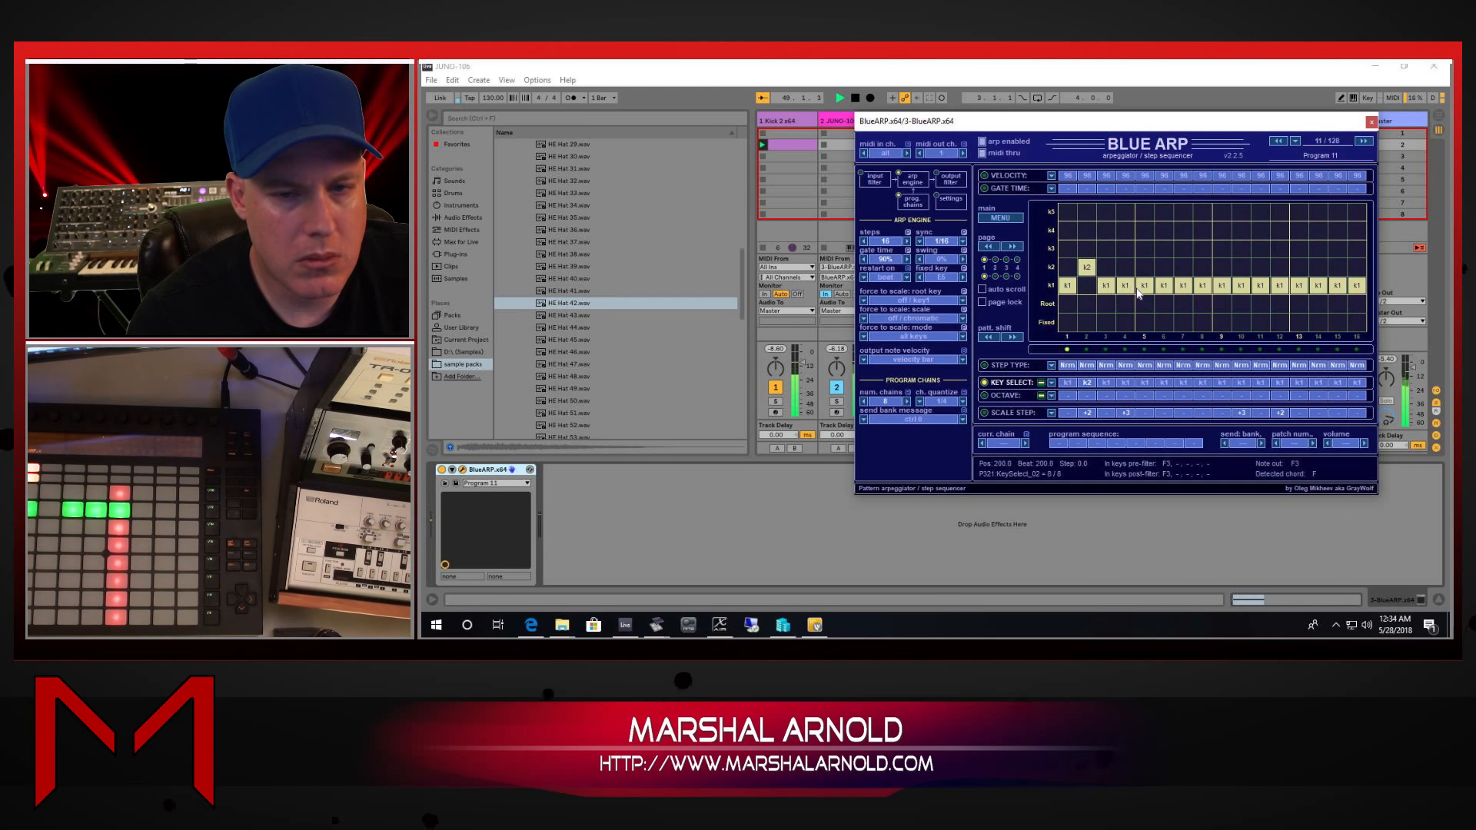
{"action": "scroll", "coordinate": [1120, 295], "scroll_direction": "down", "scroll_amount": 1}
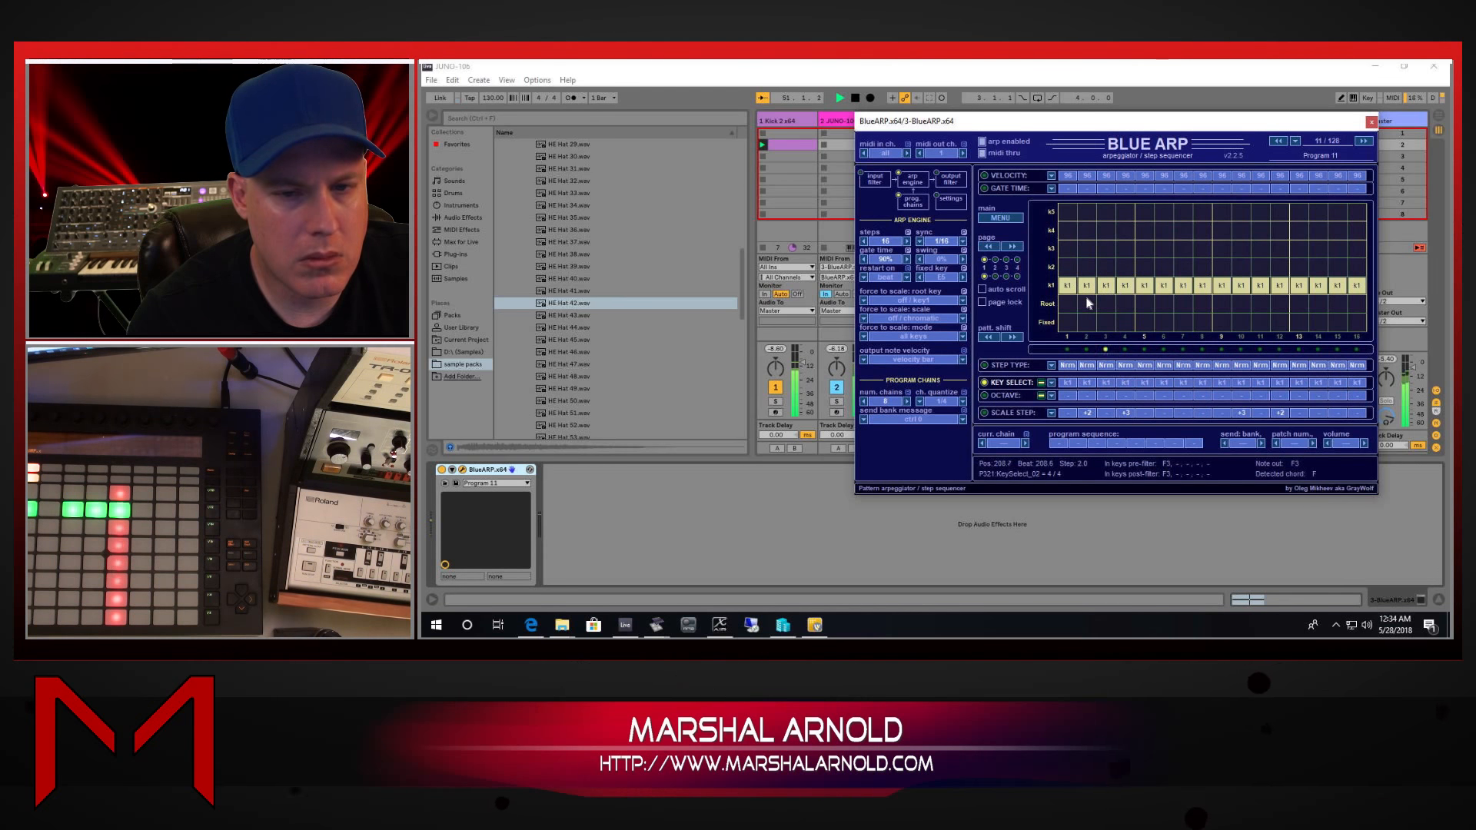
{"action": "scroll", "coordinate": [1087, 302], "scroll_direction": "up", "scroll_amount": 4}
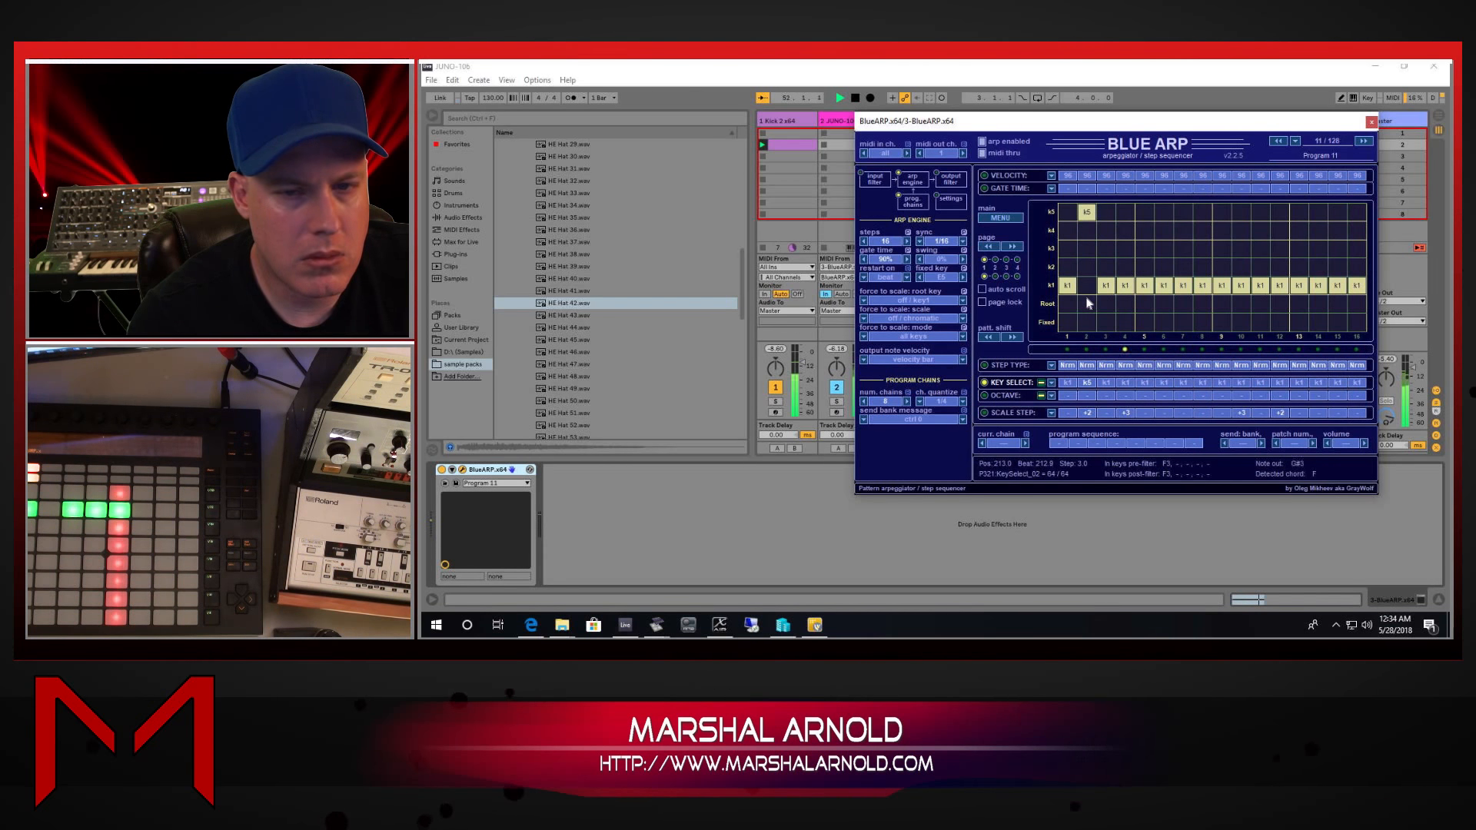
{"action": "scroll", "coordinate": [1087, 302], "scroll_direction": "down", "scroll_amount": 6}
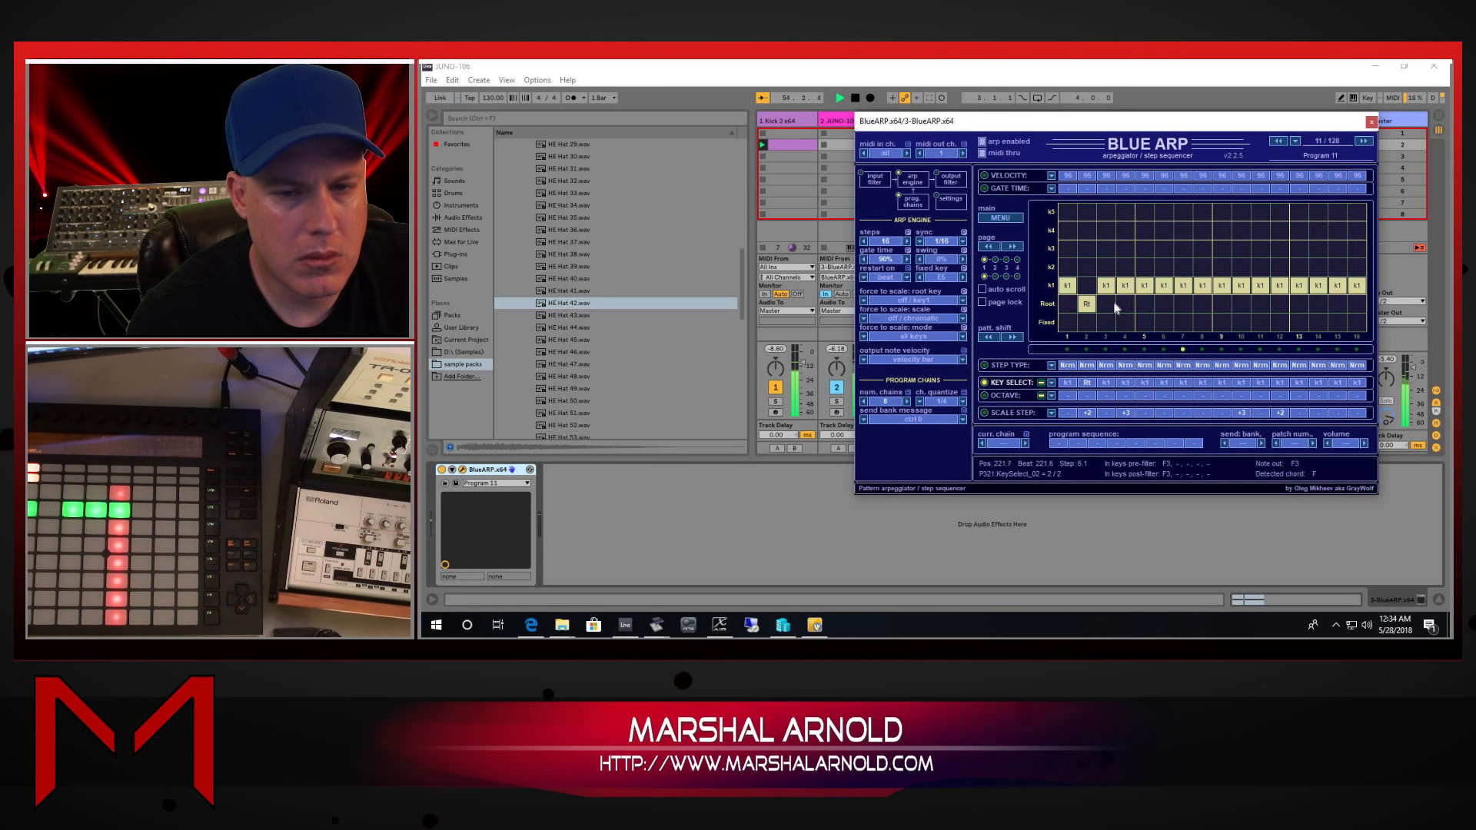
{"action": "scroll", "coordinate": [1091, 305], "scroll_direction": "up", "scroll_amount": 1}
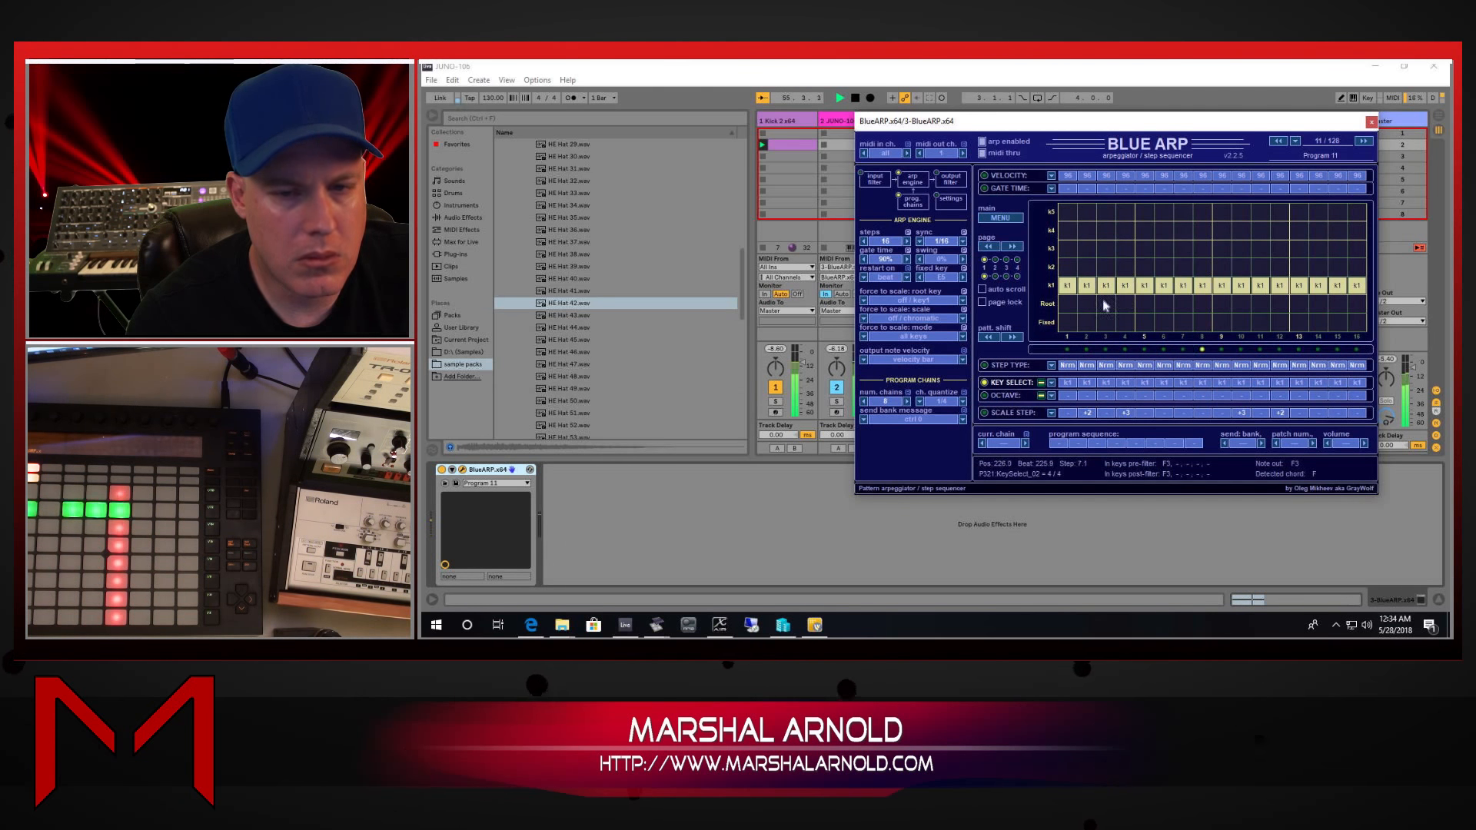
Step: Try k2 on step 3 of the Key Select lane, restore it to k1, and set step 2 to k3
{"action": "scroll", "coordinate": [1099, 302], "scroll_direction": "up", "scroll_amount": 1}
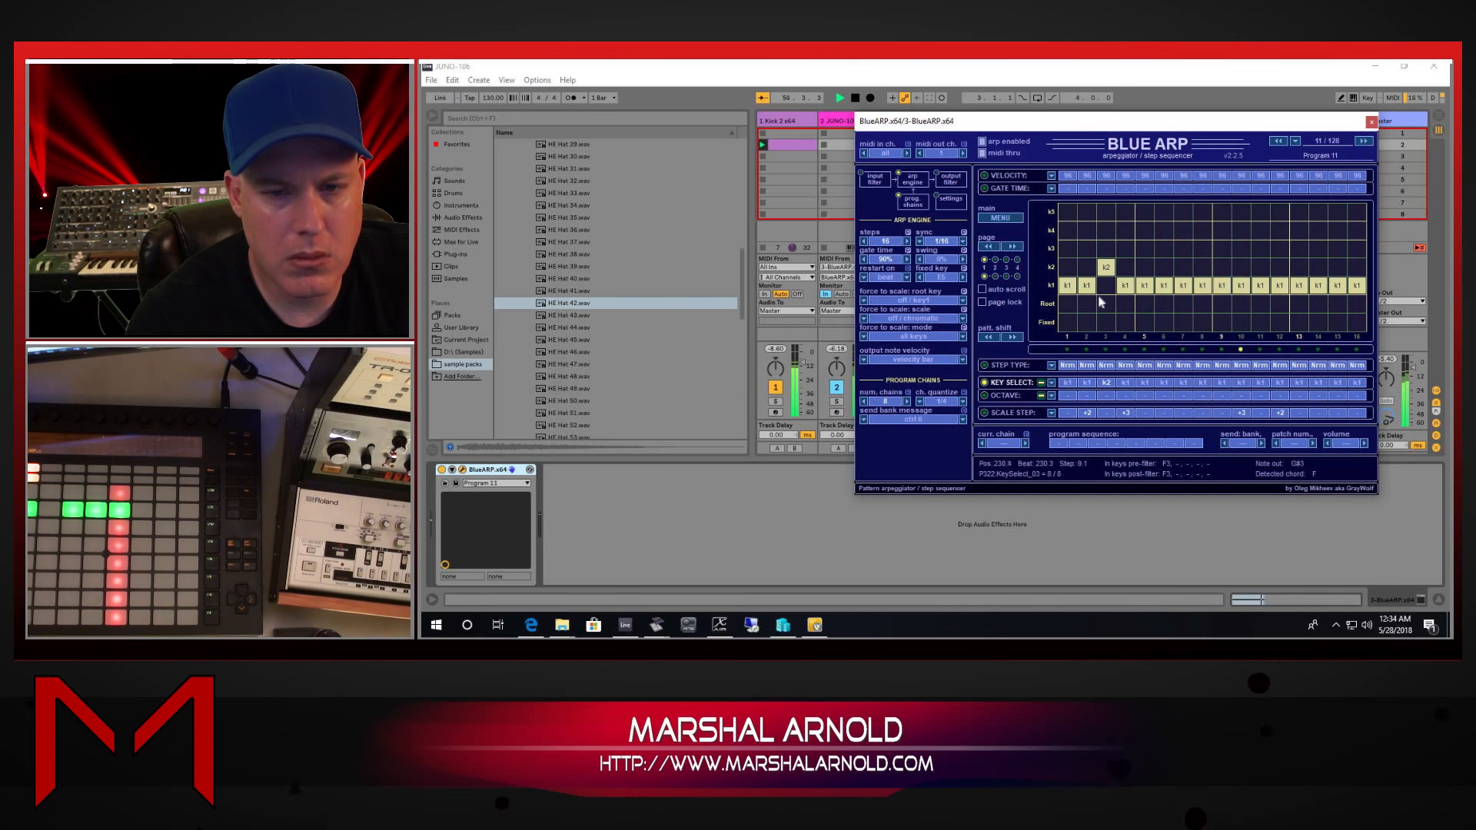
{"action": "scroll", "coordinate": [1099, 302], "scroll_direction": "down", "scroll_amount": 1}
{"action": "scroll", "coordinate": [1087, 298], "scroll_direction": "up", "scroll_amount": 1}
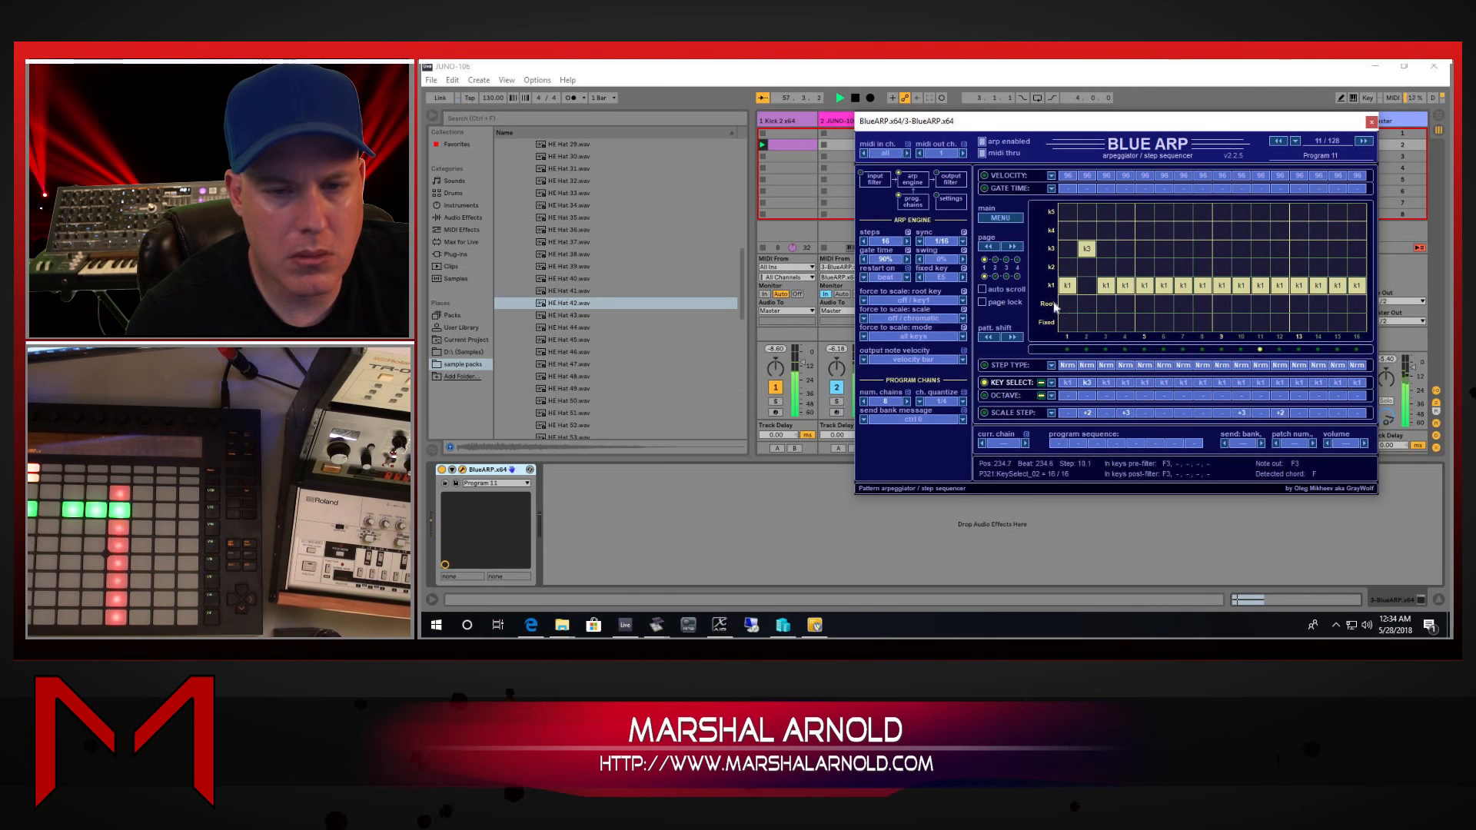
{"action": "left_click", "coordinate": [855, 70]}
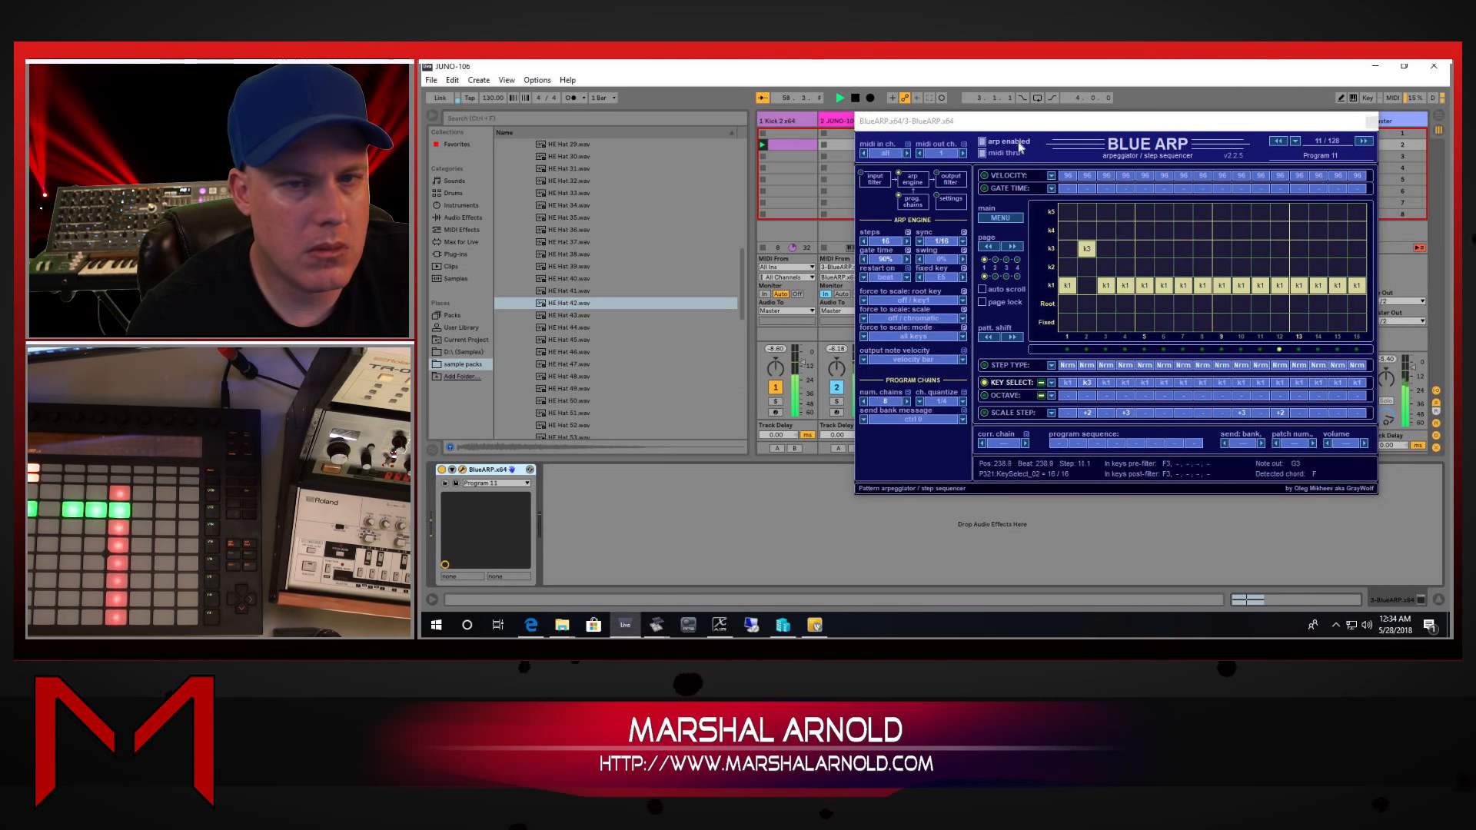
Step: Fold the HHS group and add an F2 note spanning all four bars of the BlueARP clip
{"action": "left_click_drag", "start_coordinate": [1026, 125], "coordinate": [1326, 239]}
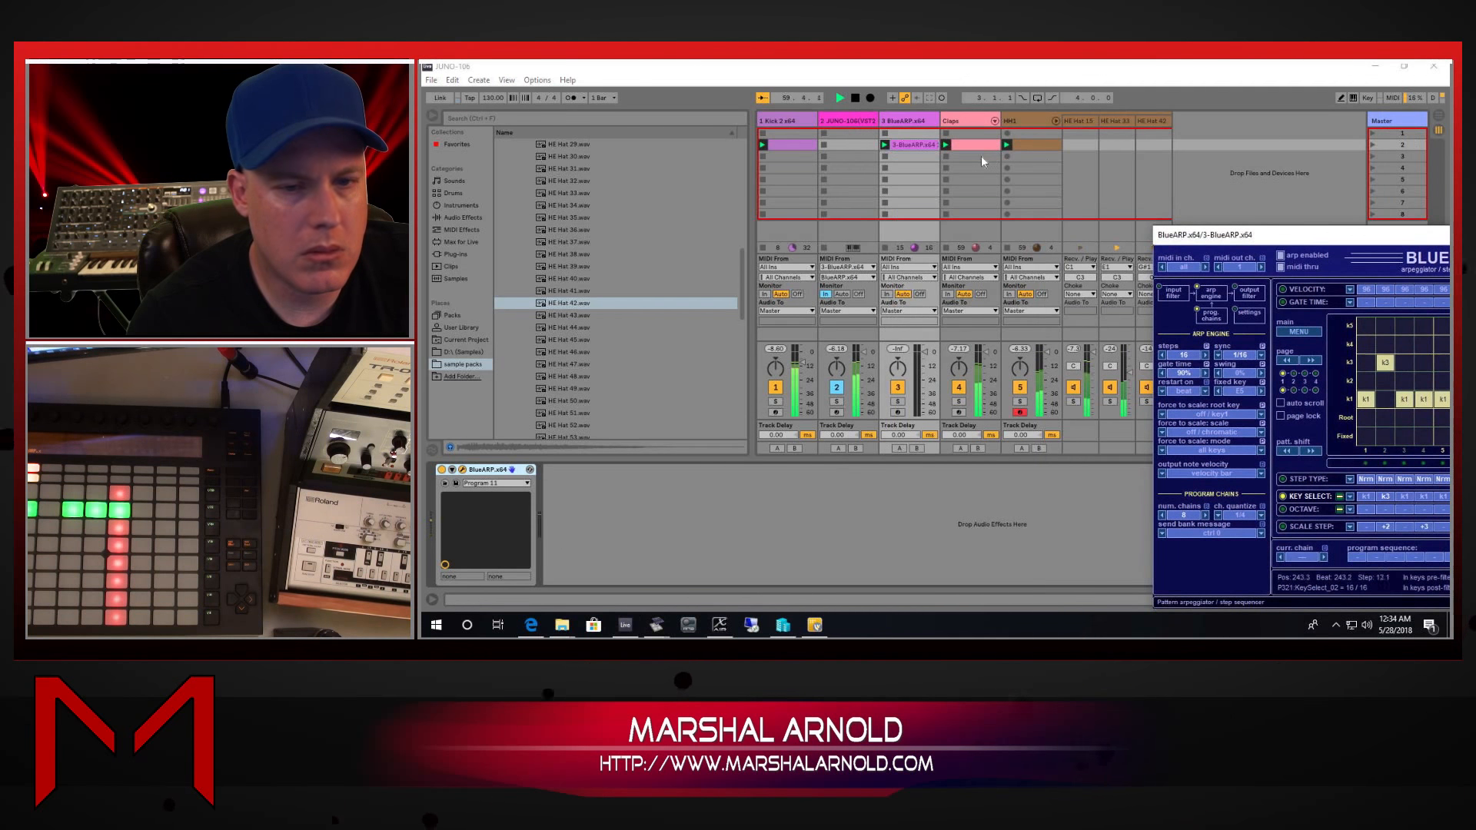
{"action": "left_click", "coordinate": [1056, 121]}
{"action": "left_click", "coordinate": [905, 119]}
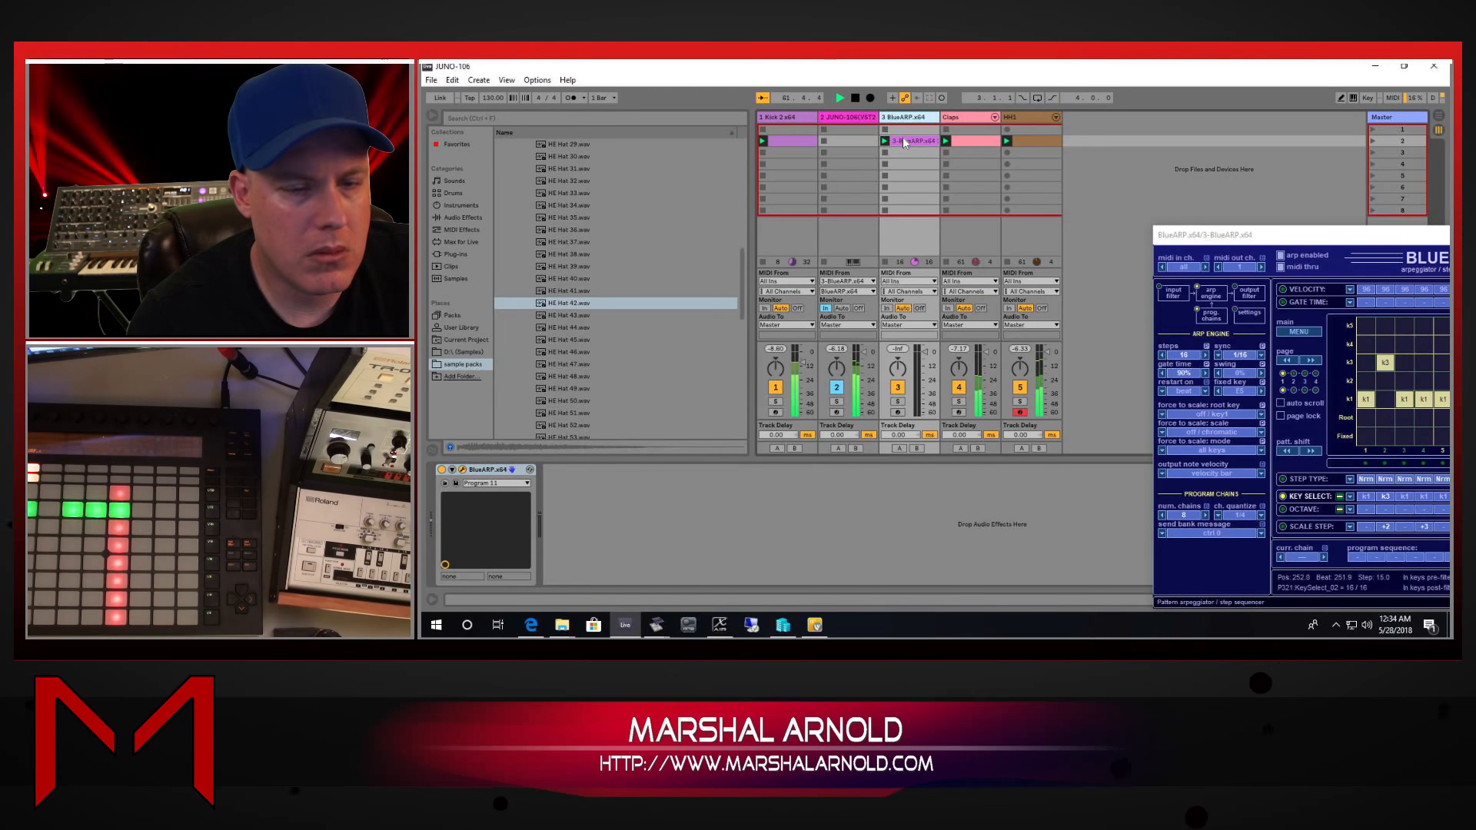
{"action": "double_click", "coordinate": [908, 141]}
{"action": "scroll", "coordinate": [845, 454], "scroll_direction": "up", "scroll_amount": 5}
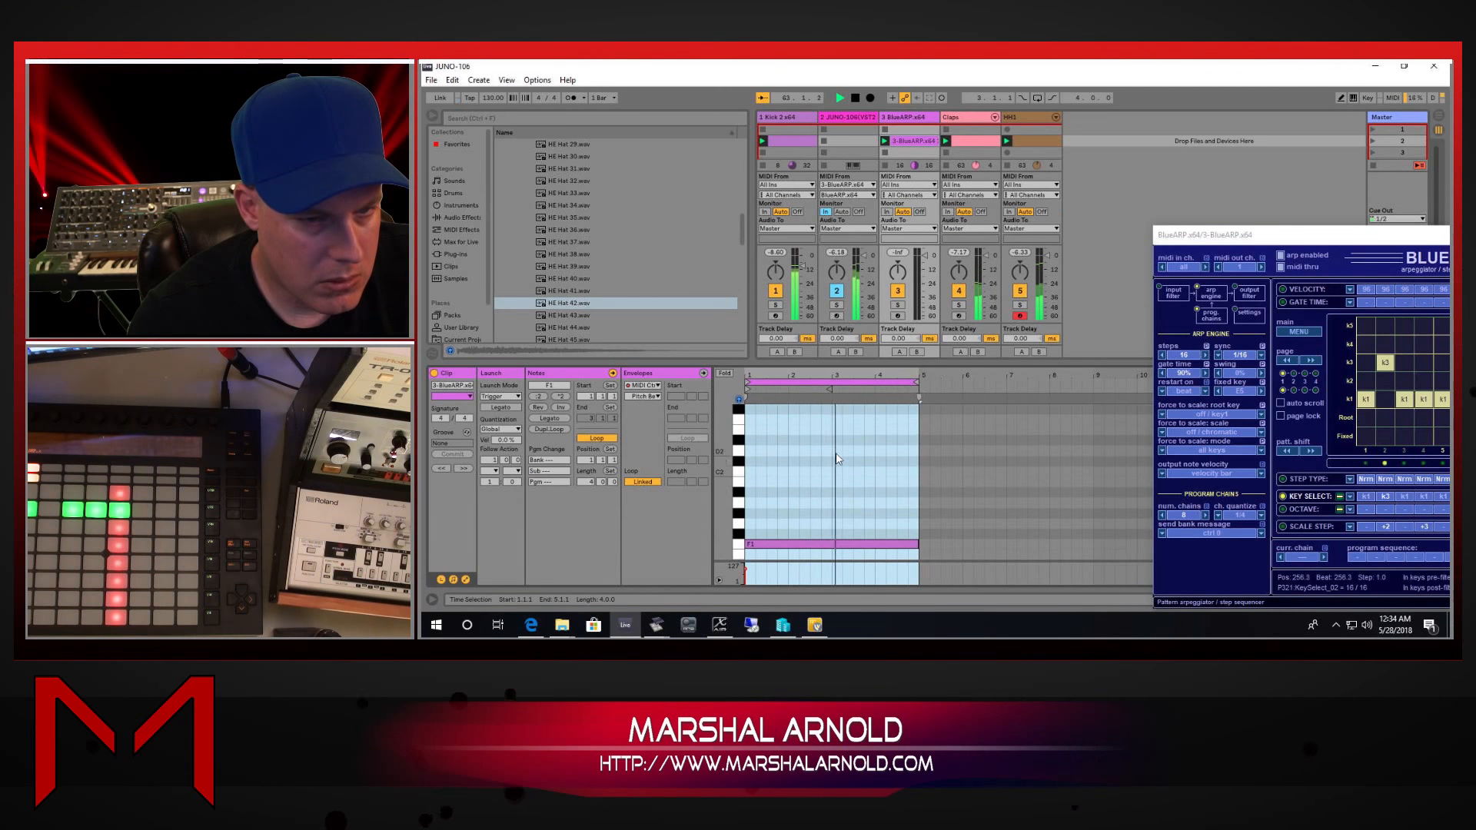
{"action": "double_click", "coordinate": [753, 473]}
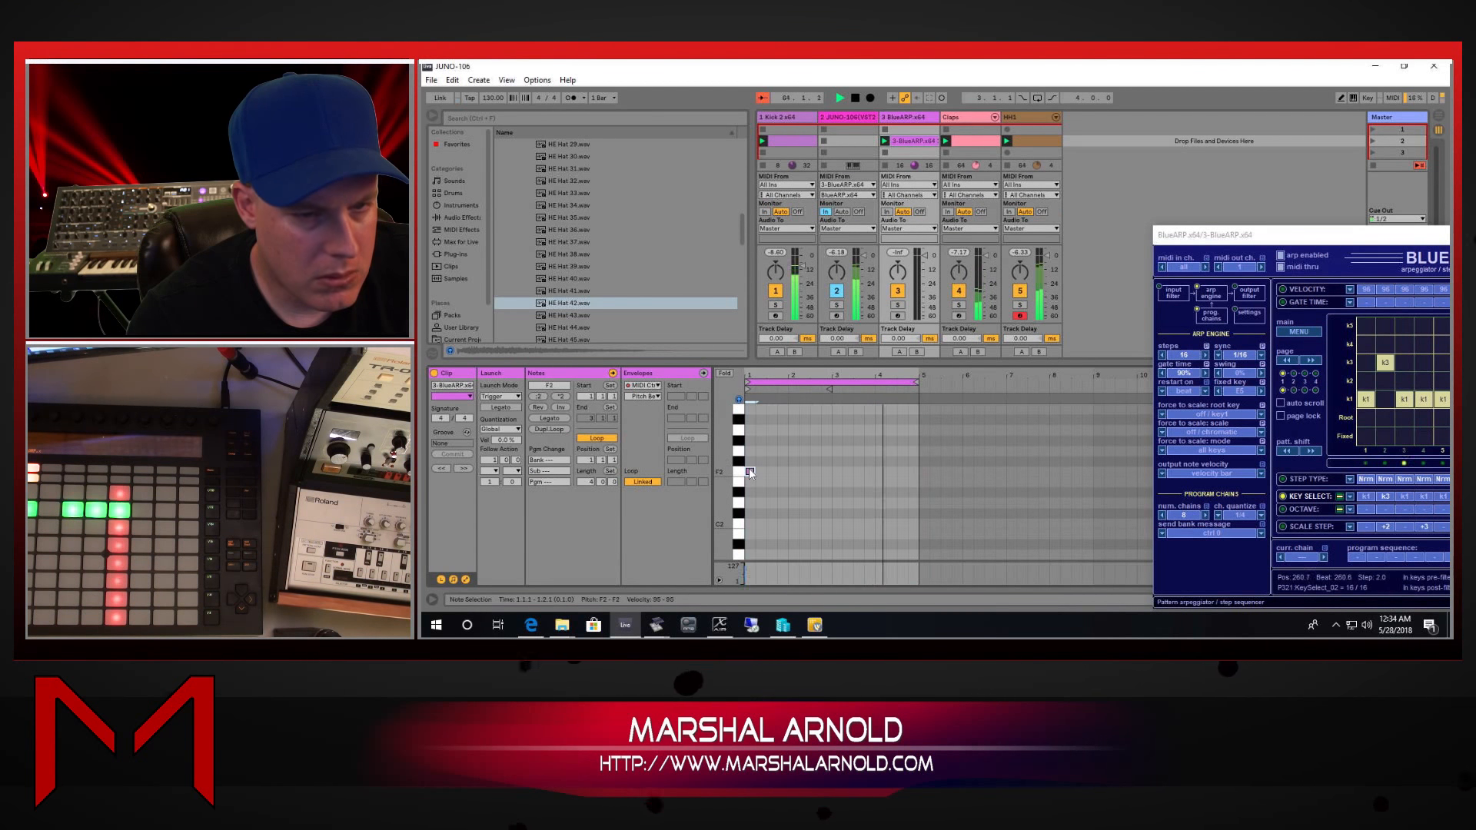
{"action": "left_click_drag", "start_coordinate": [755, 473], "coordinate": [914, 474]}
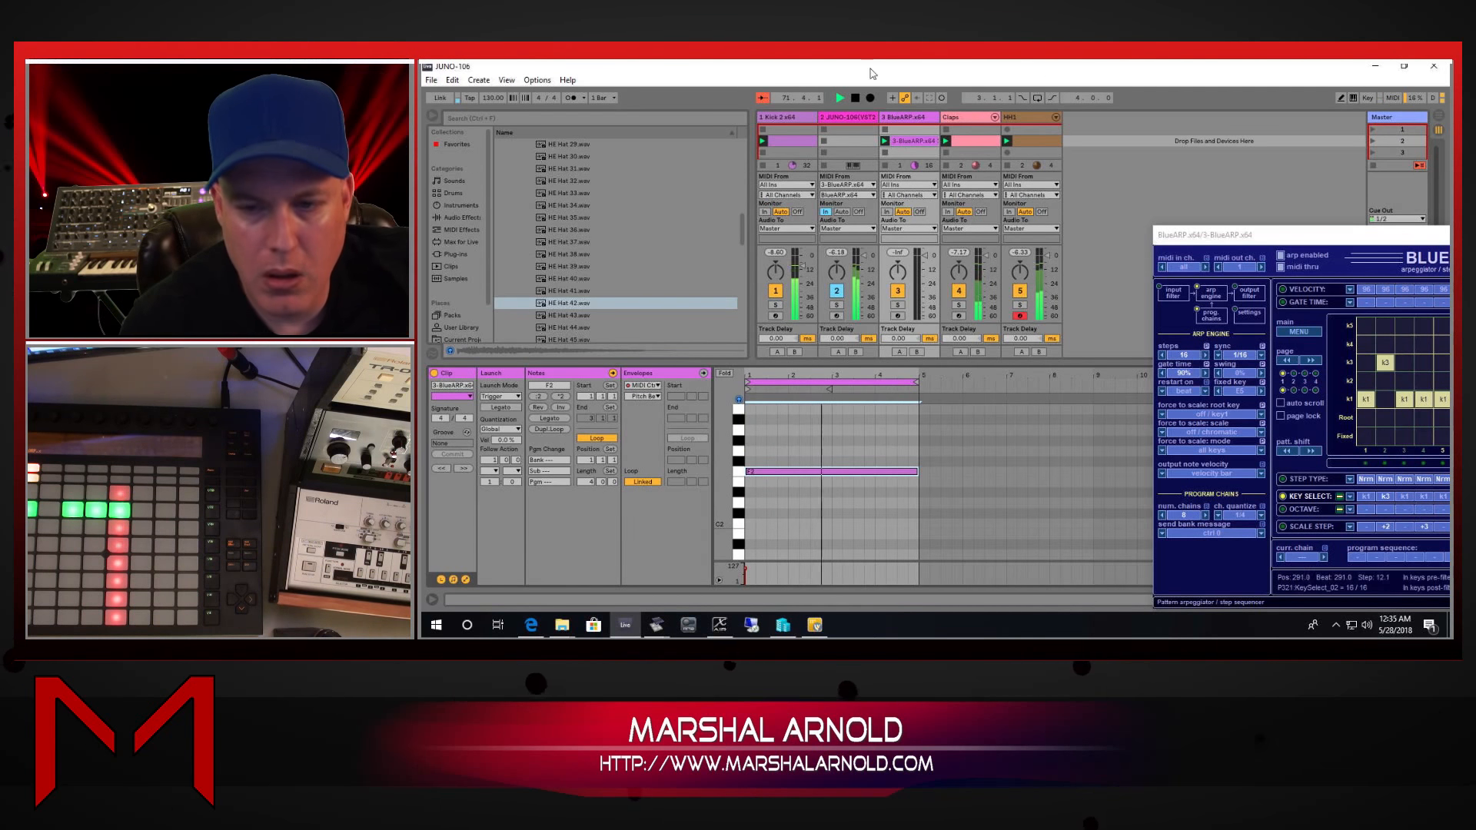
Step: Try k2 on step 2 of the Key Select lane and return it to k3
{"action": "left_click_drag", "start_coordinate": [1303, 233], "coordinate": [859, 189]}
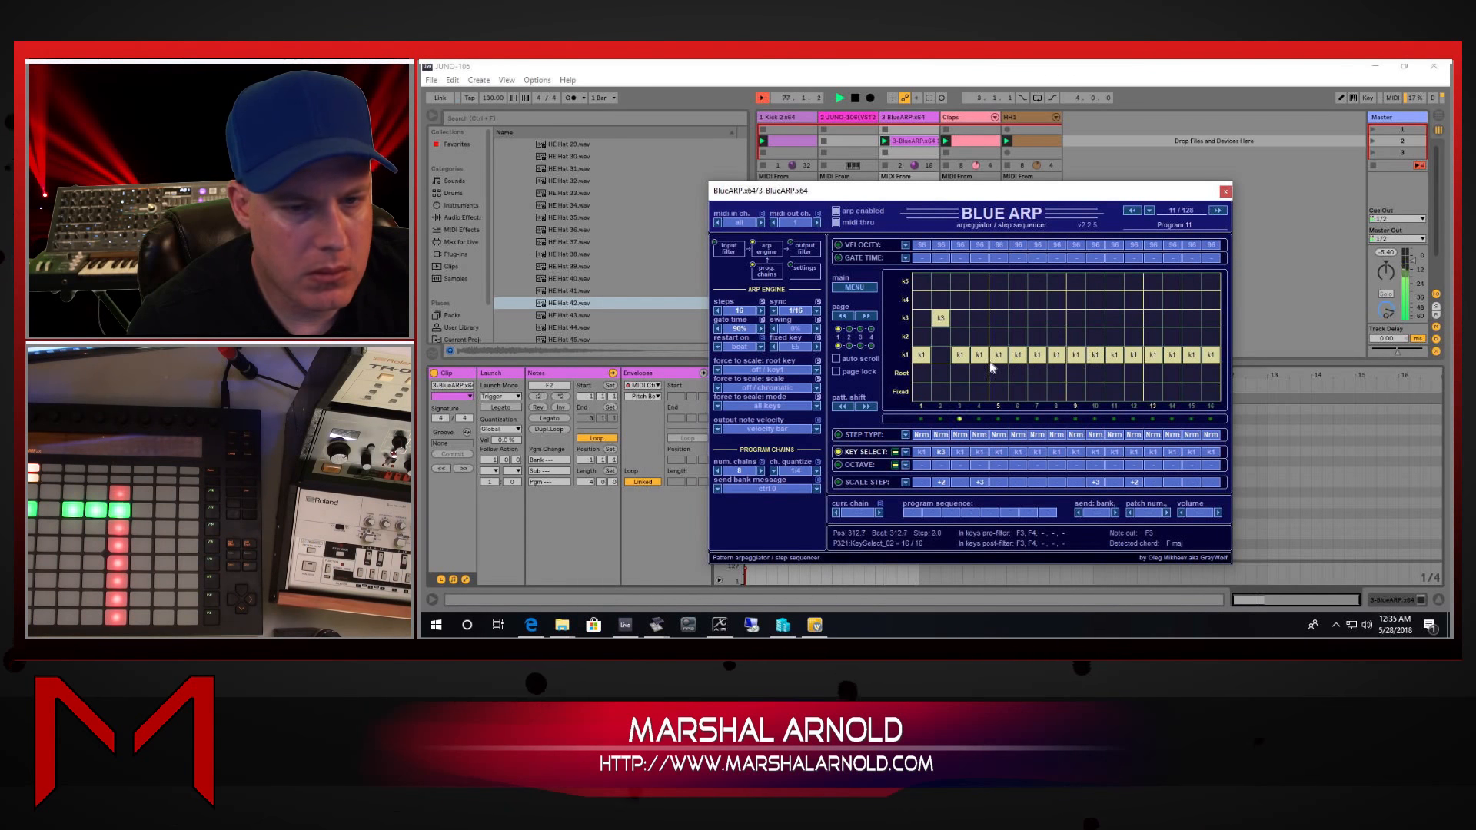
{"action": "left_click", "coordinate": [939, 336]}
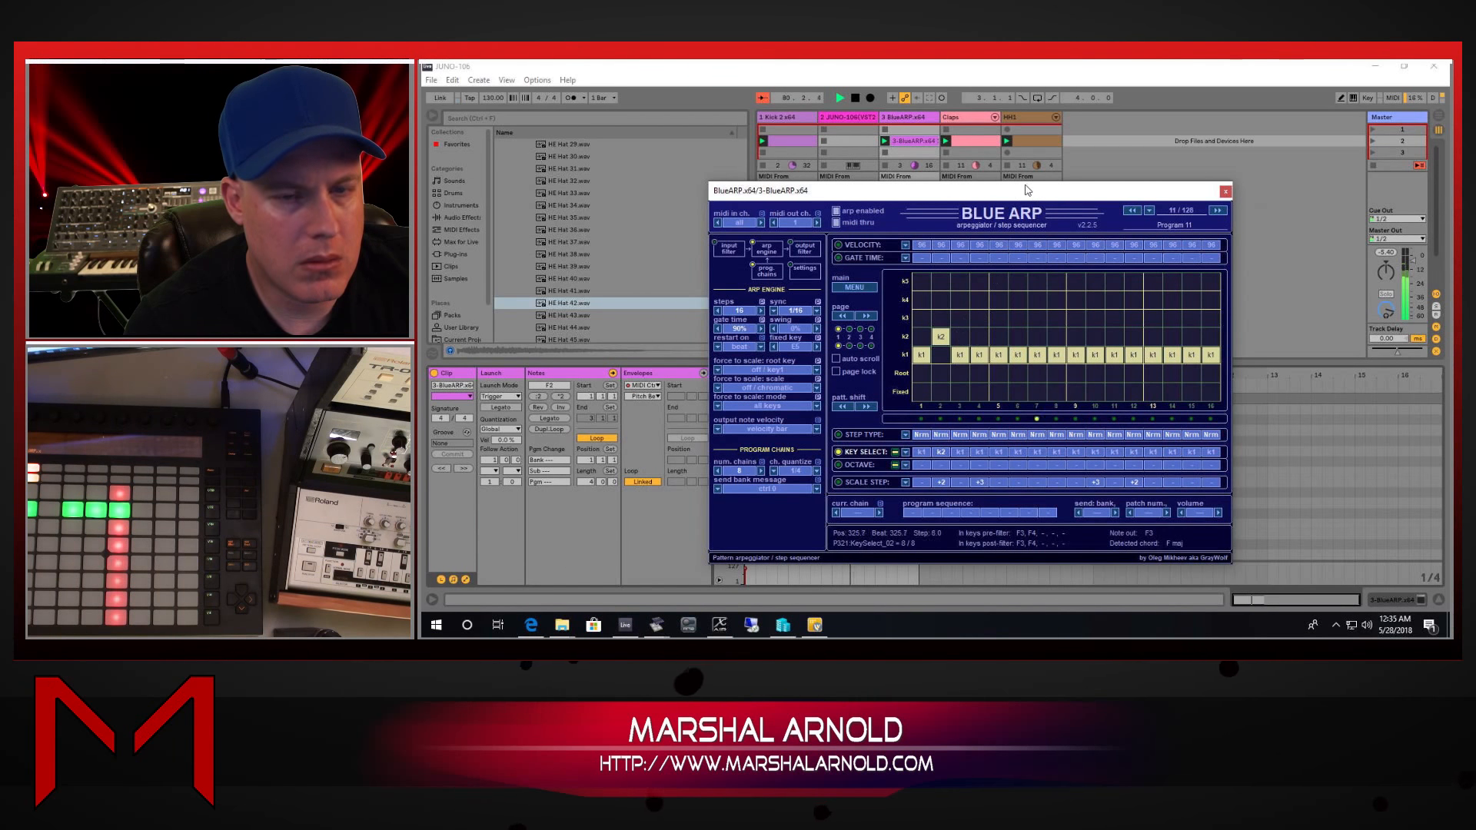
{"action": "left_click_drag", "start_coordinate": [1023, 194], "coordinate": [1277, 220]}
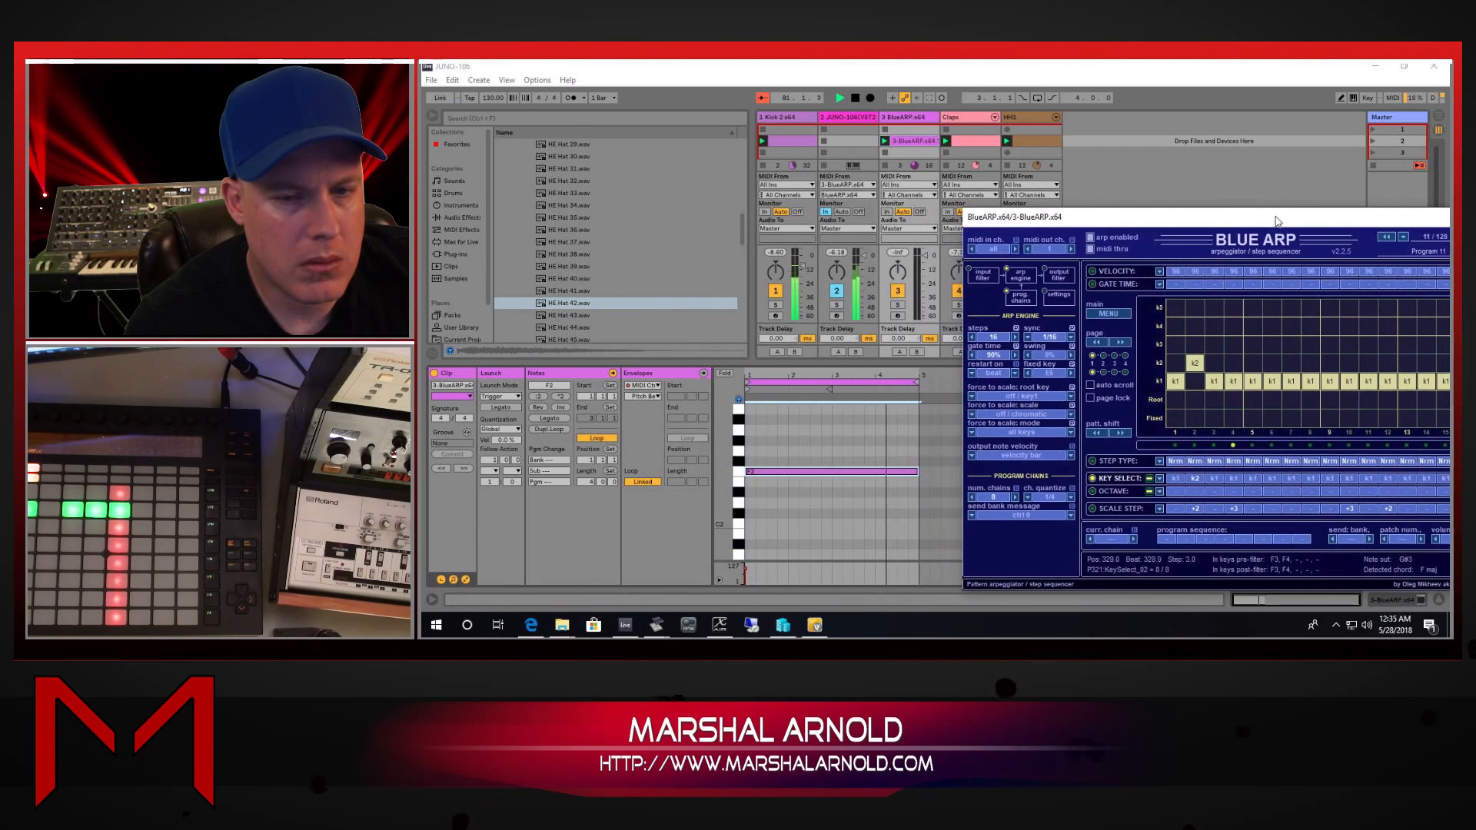
{"action": "left_click", "coordinate": [1196, 346]}
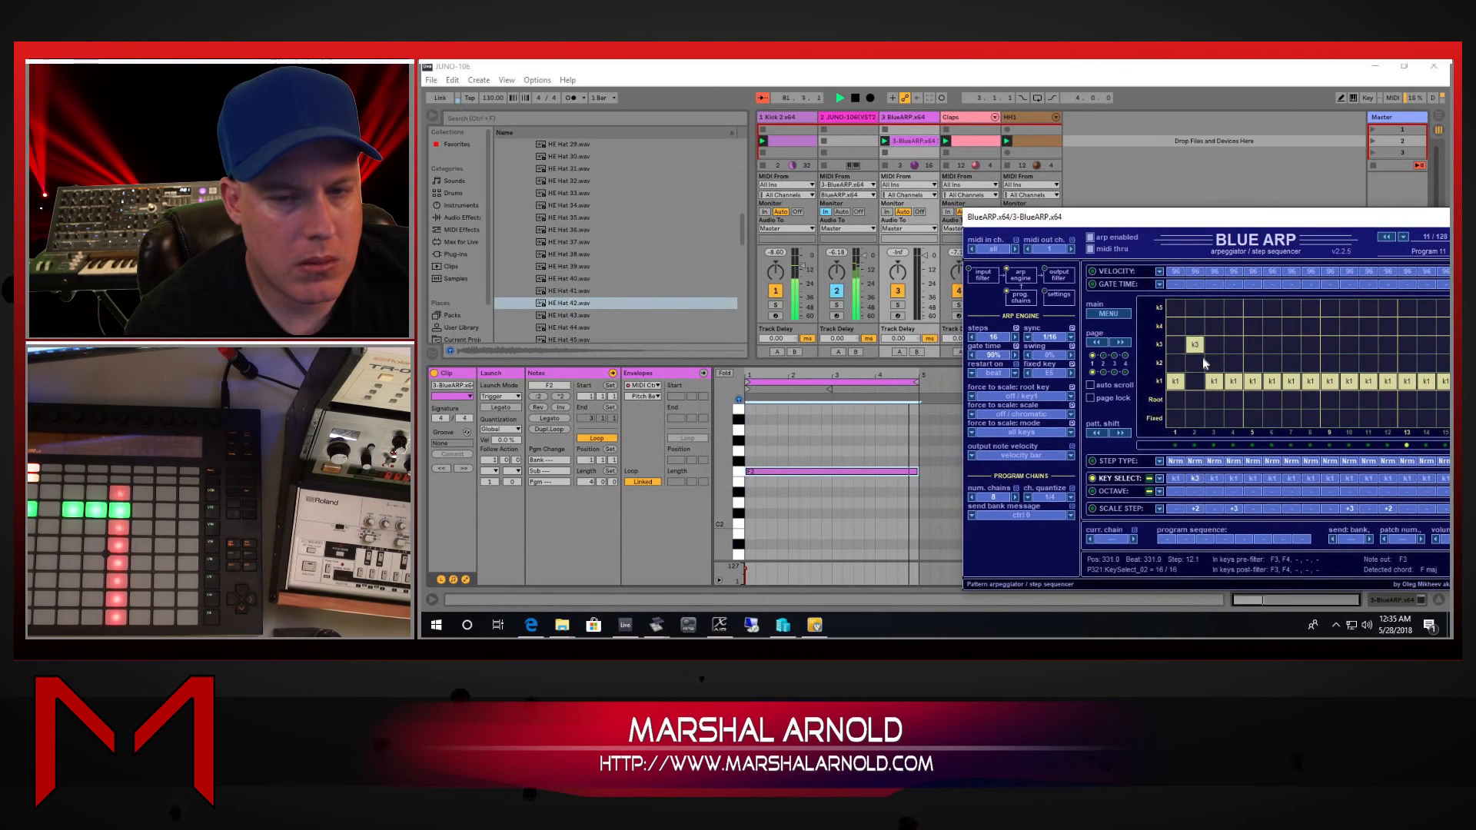
Step: Look through the arpeggiator's Octave and Scale Step lanes and return to the Key Select lane
{"action": "left_click", "coordinate": [784, 475]}
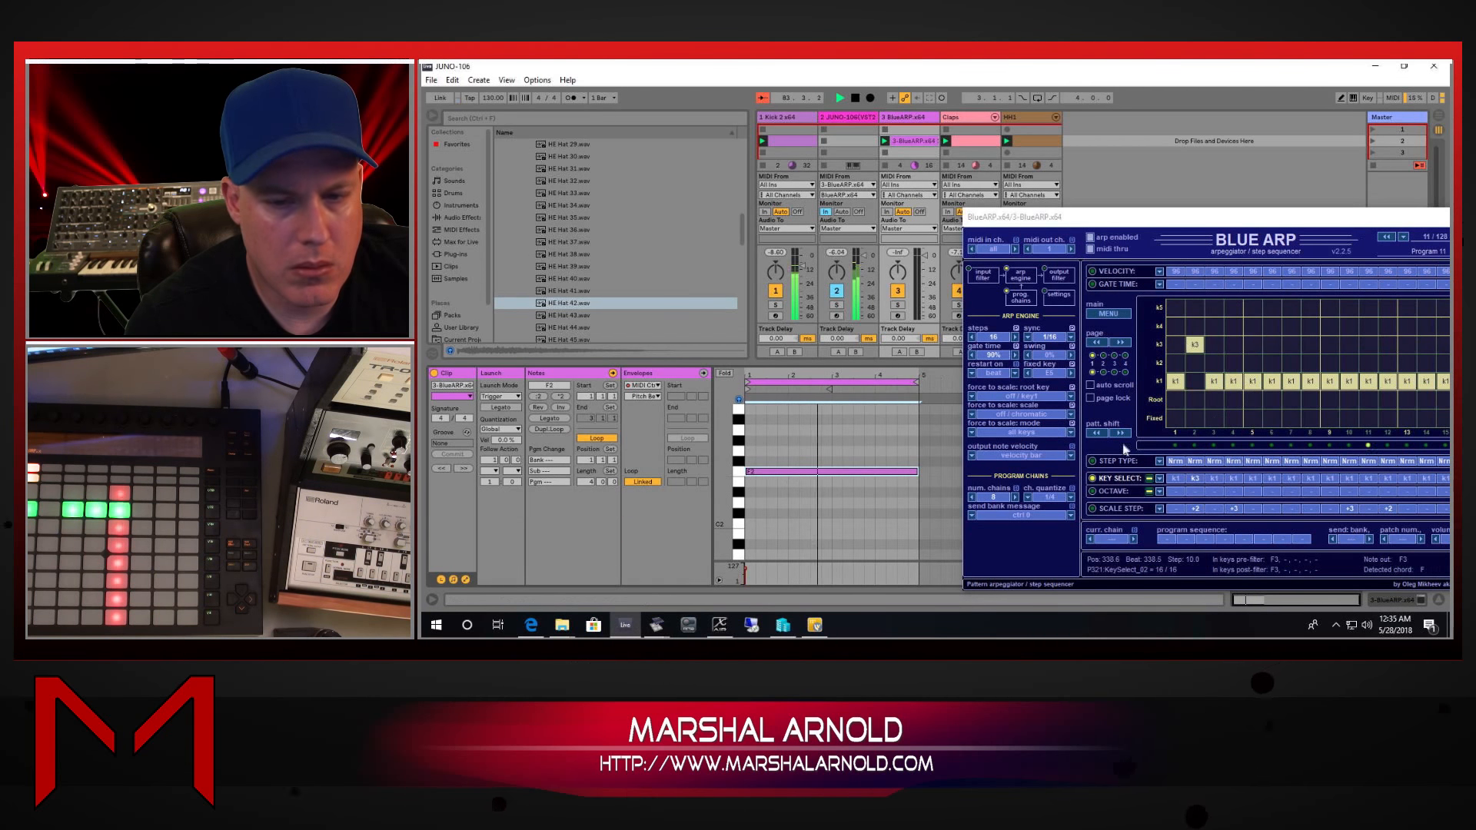
{"action": "left_click", "coordinate": [1108, 491]}
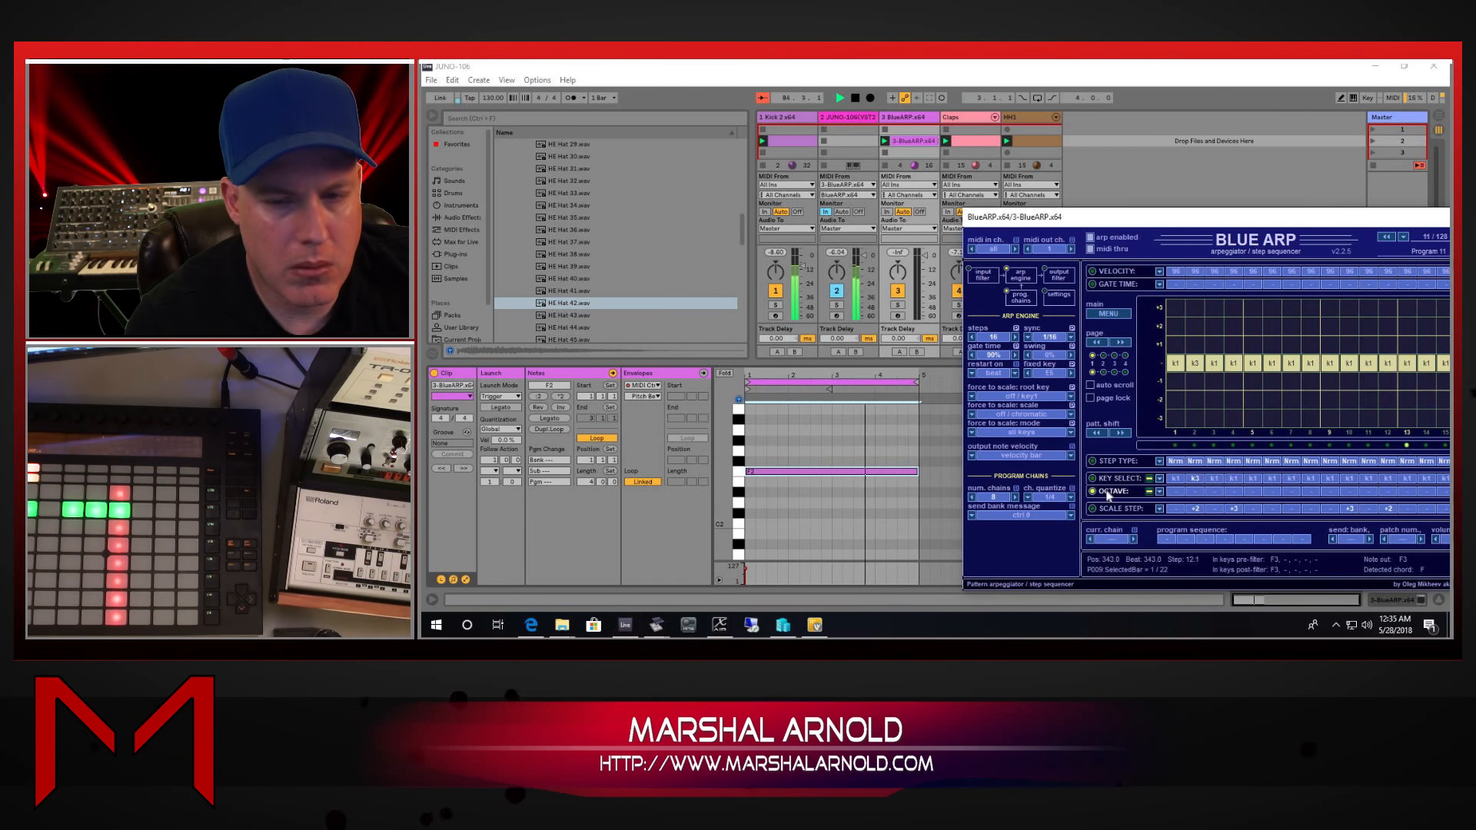
{"action": "left_click", "coordinate": [1116, 508]}
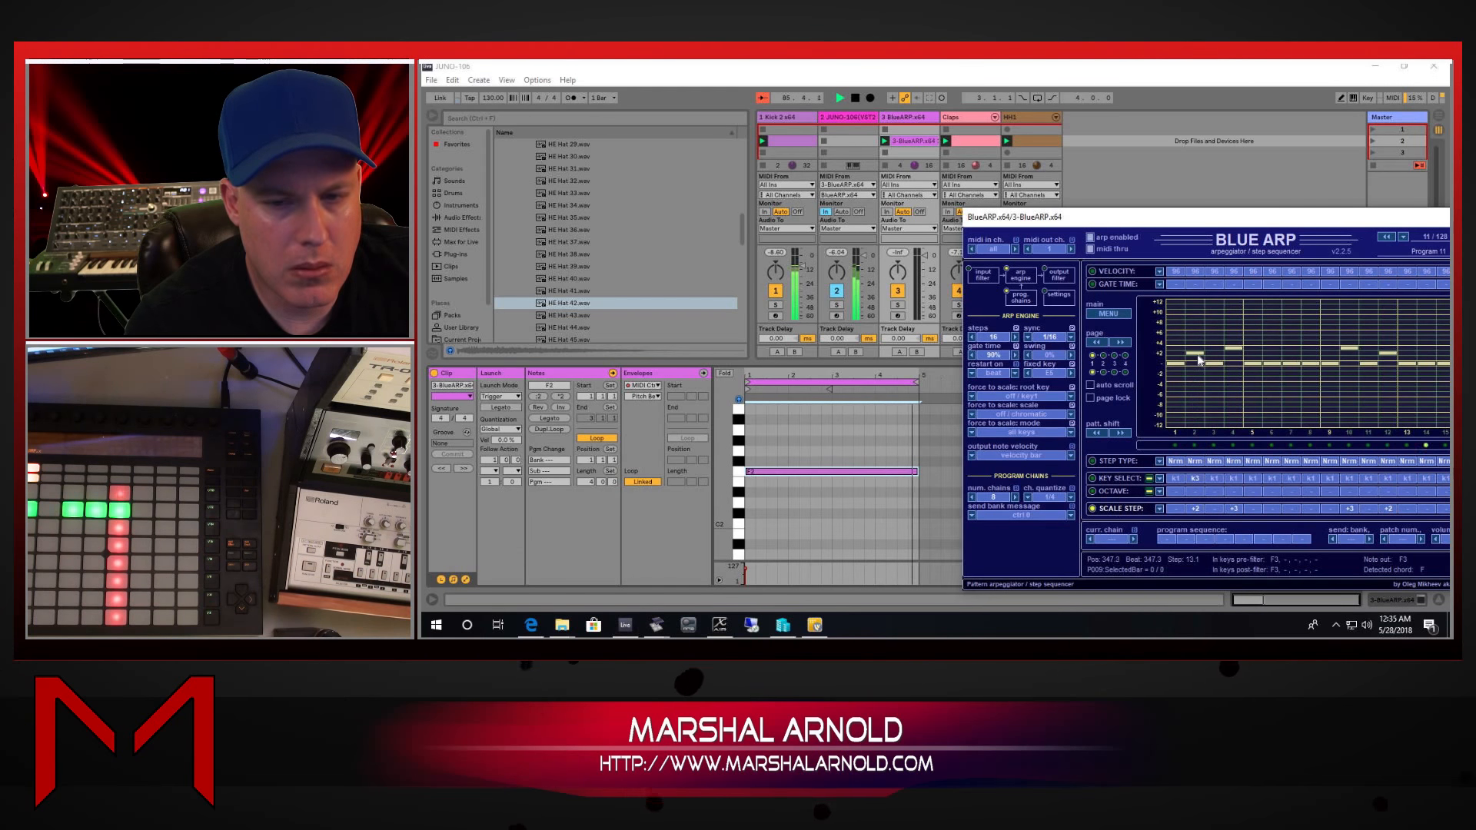
{"action": "left_click", "coordinate": [1114, 492]}
{"action": "left_click", "coordinate": [1121, 480]}
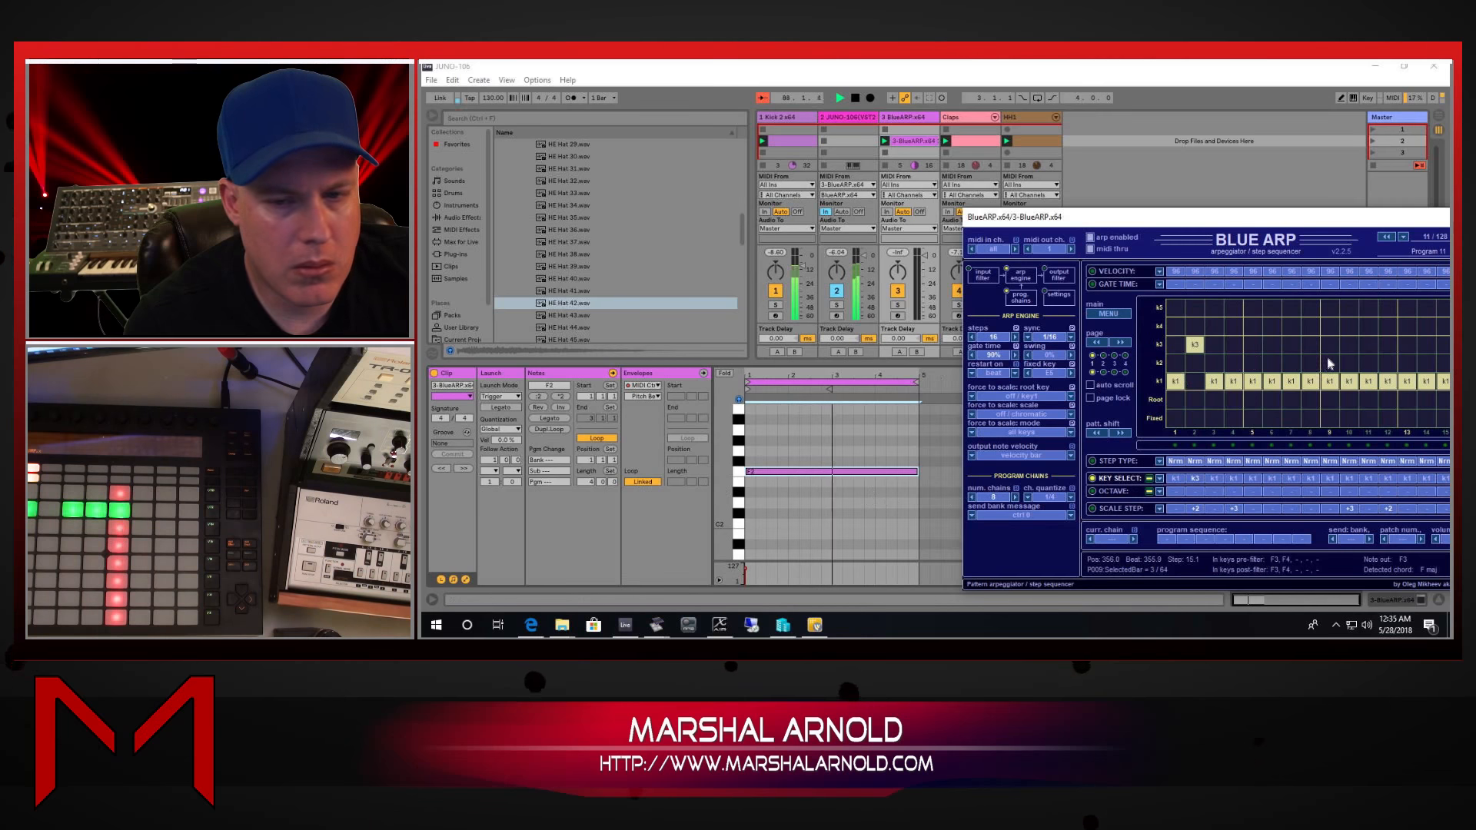
Step: Try Root on step 3 and k4 on step 2 of the Key Select lane, and set both steps to k2
{"action": "left_click", "coordinate": [1214, 400]}
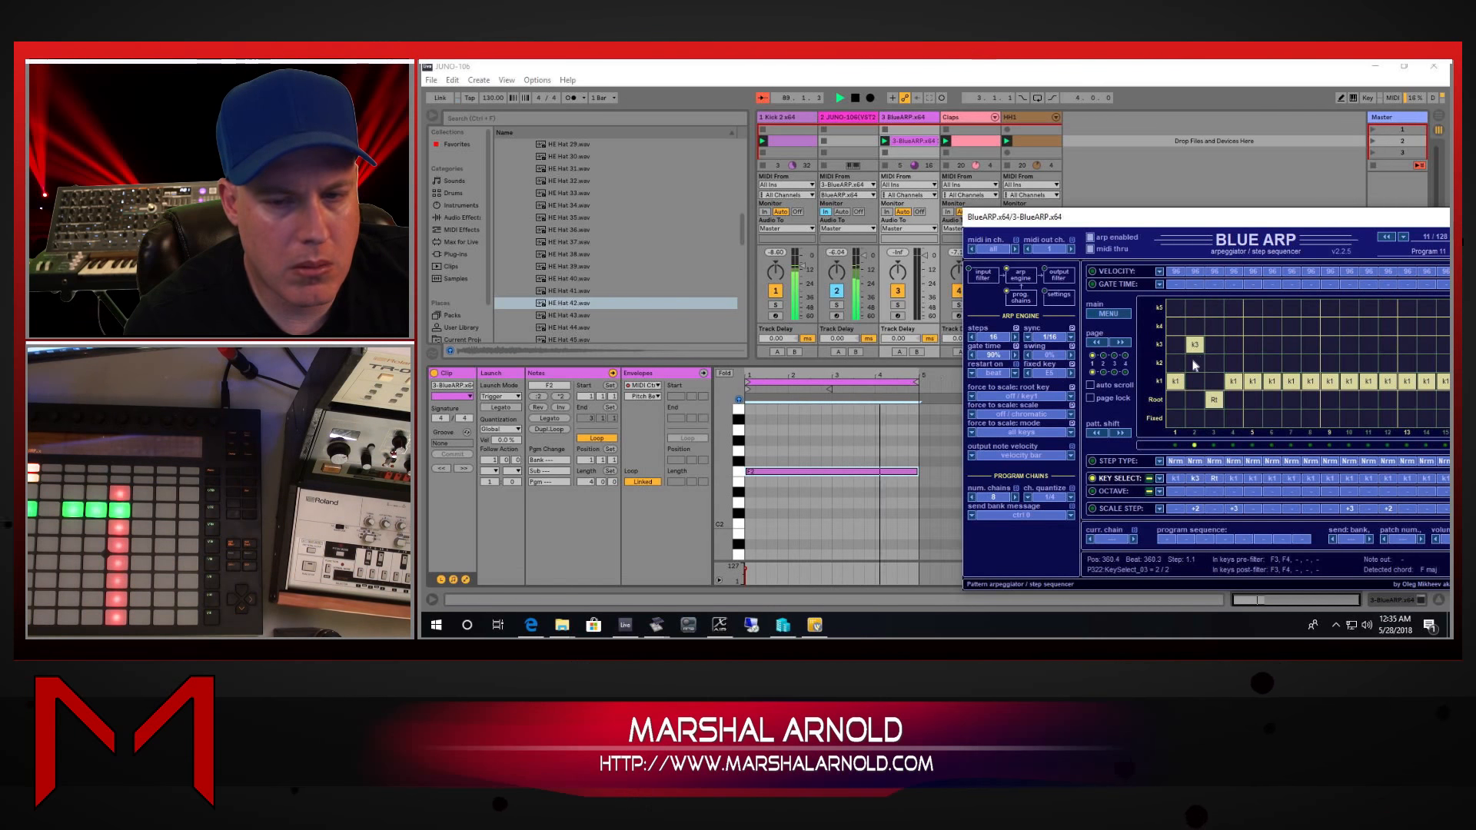
{"action": "left_click", "coordinate": [1195, 326]}
{"action": "left_click", "coordinate": [1194, 363]}
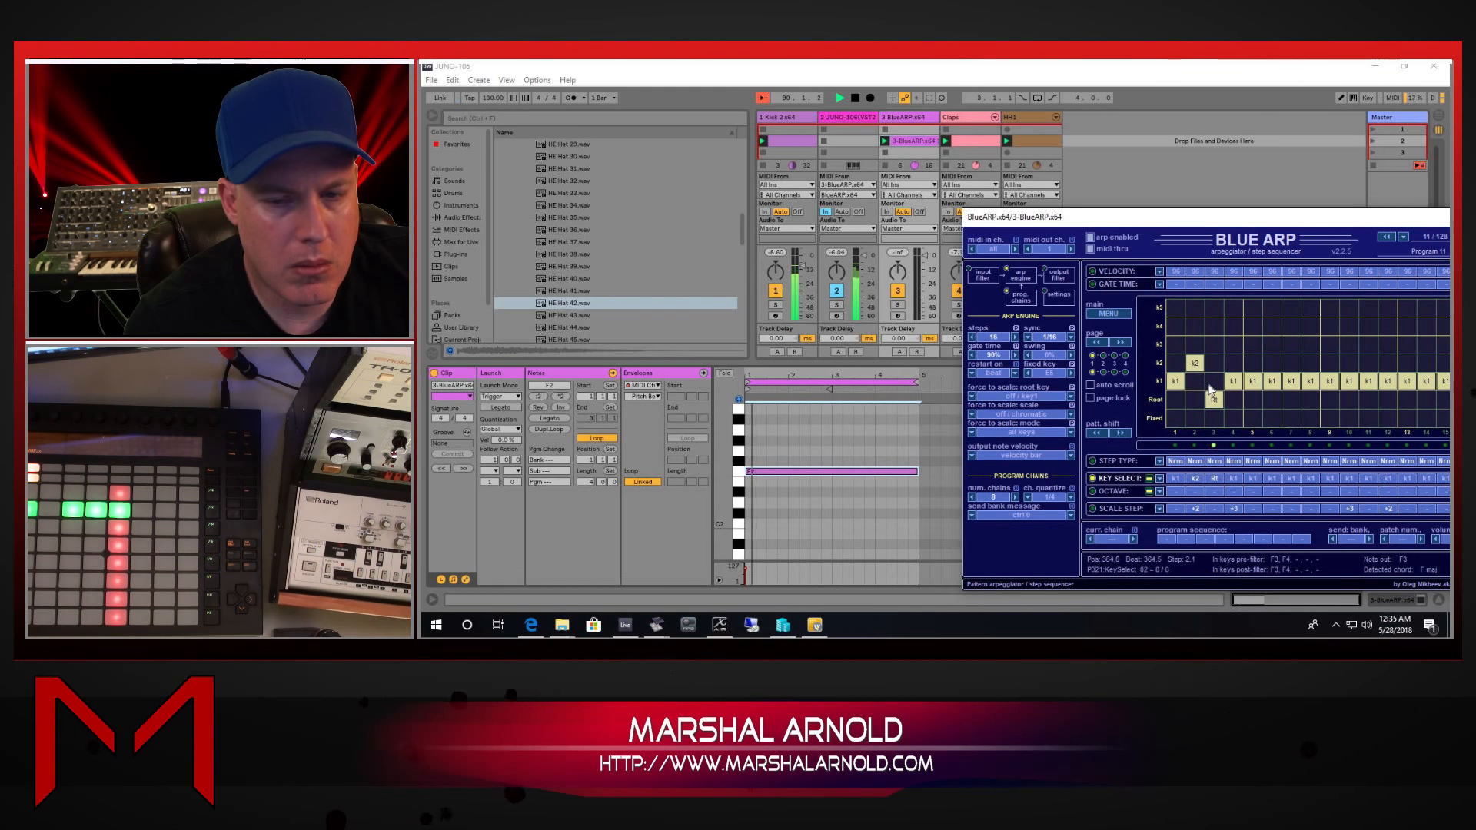
{"action": "left_click", "coordinate": [1212, 383]}
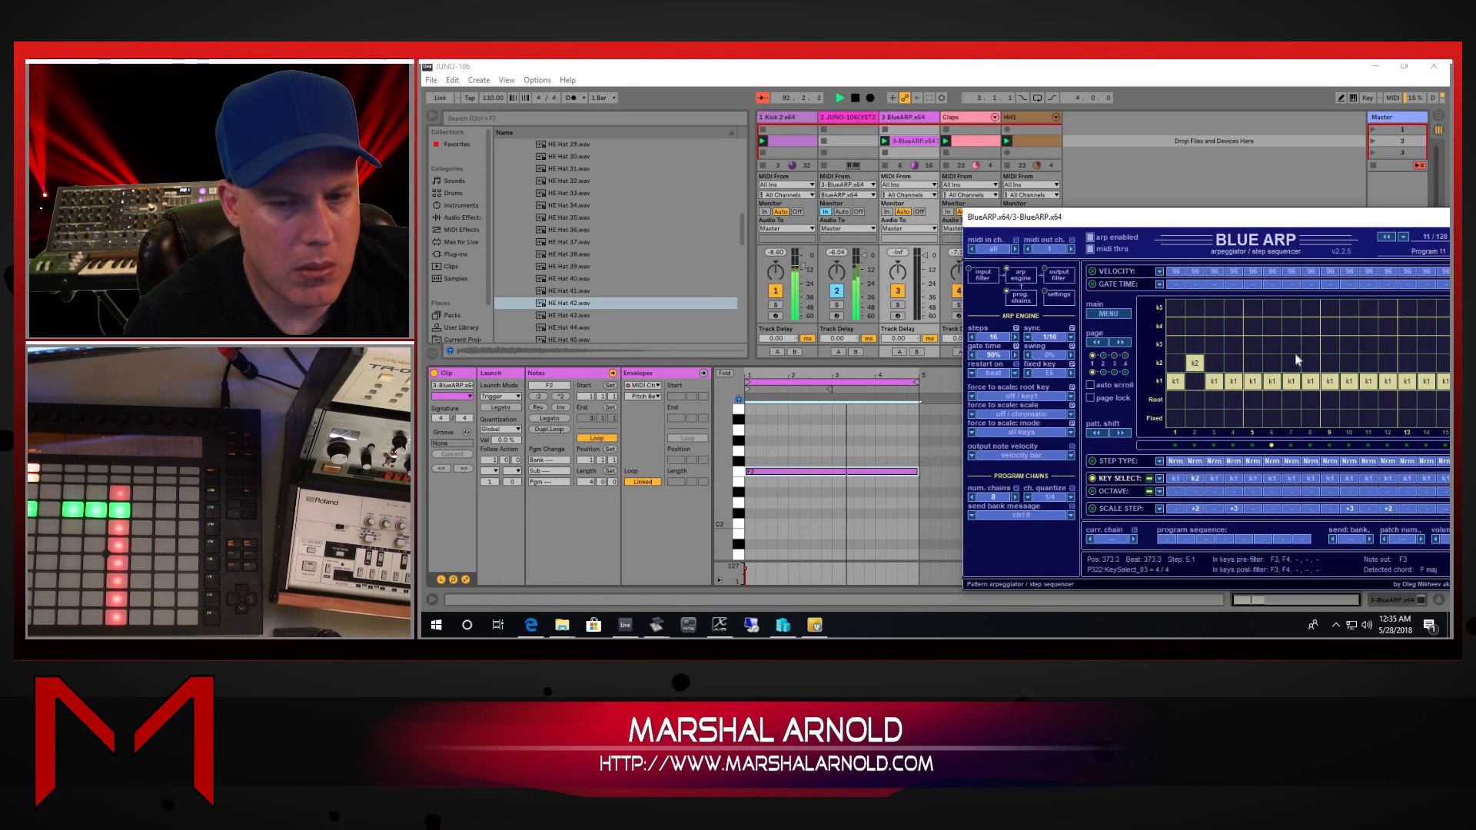
{"action": "left_click", "coordinate": [1214, 365]}
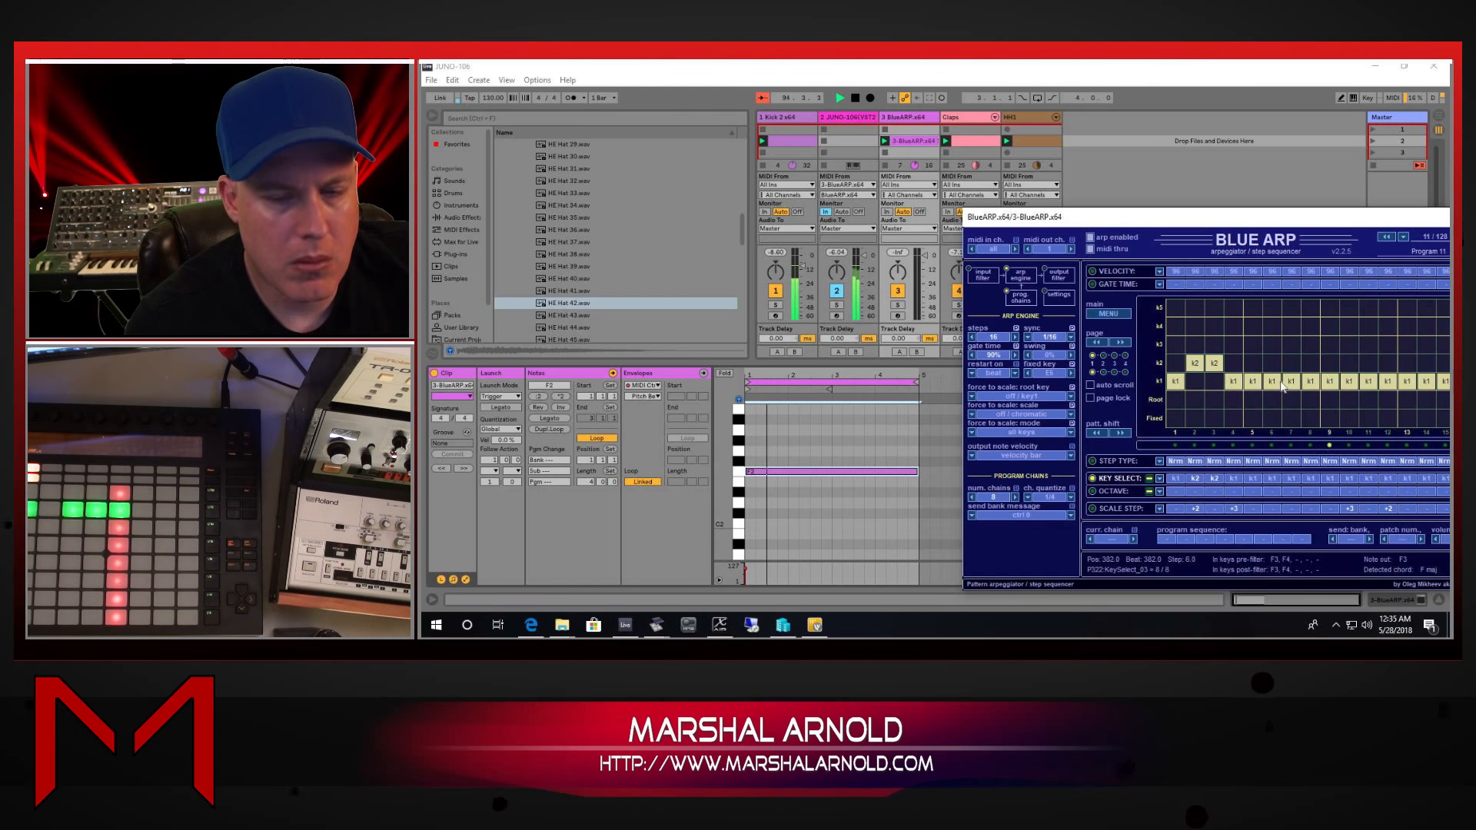
Step: Add an A#1 note spanning all four bars of the BlueARP clip between the F notes
{"action": "left_click_drag", "start_coordinate": [1230, 222], "coordinate": [979, 172]}
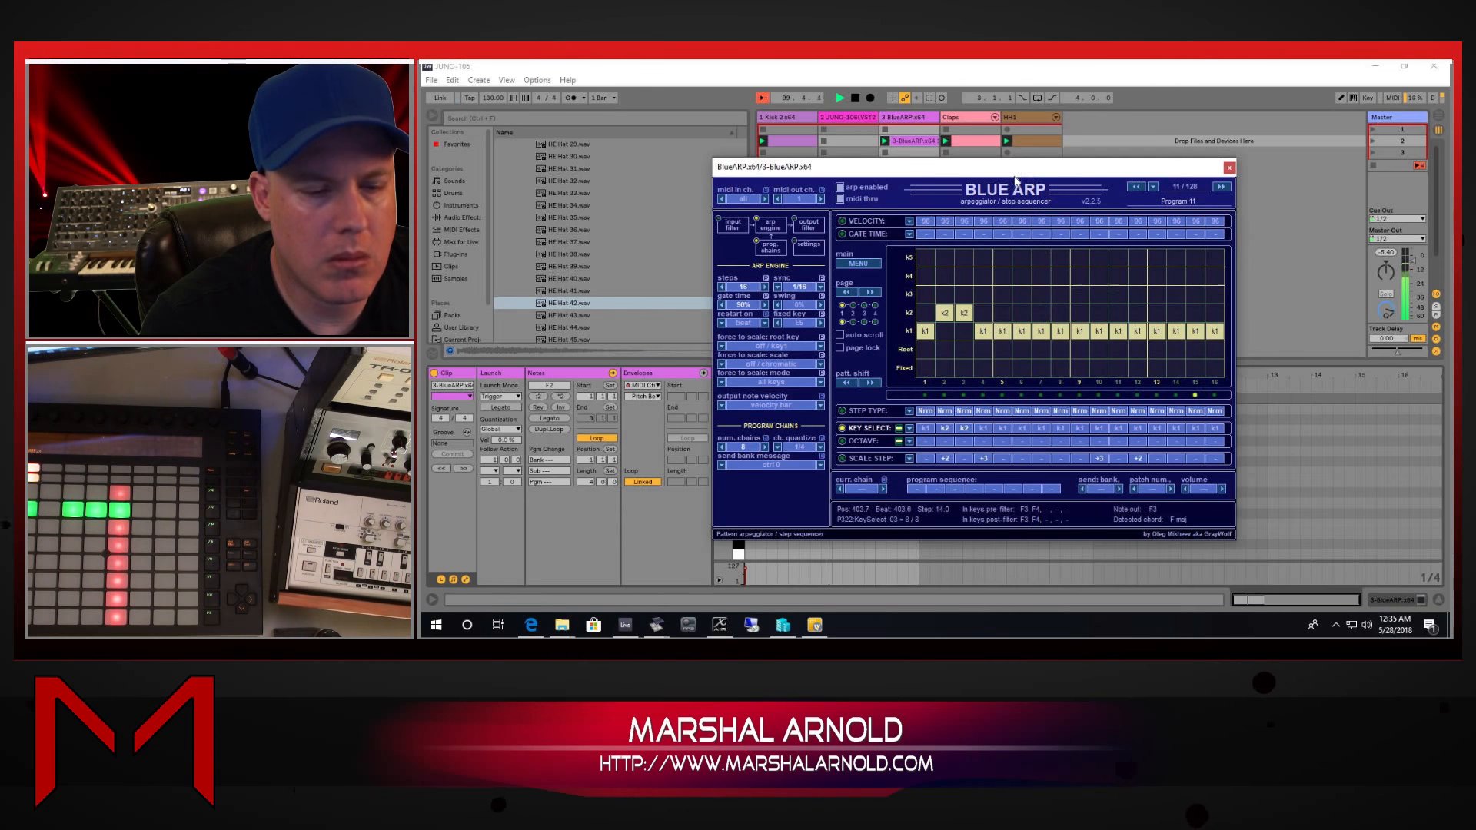
{"action": "left_click_drag", "start_coordinate": [1027, 166], "coordinate": [1438, 188]}
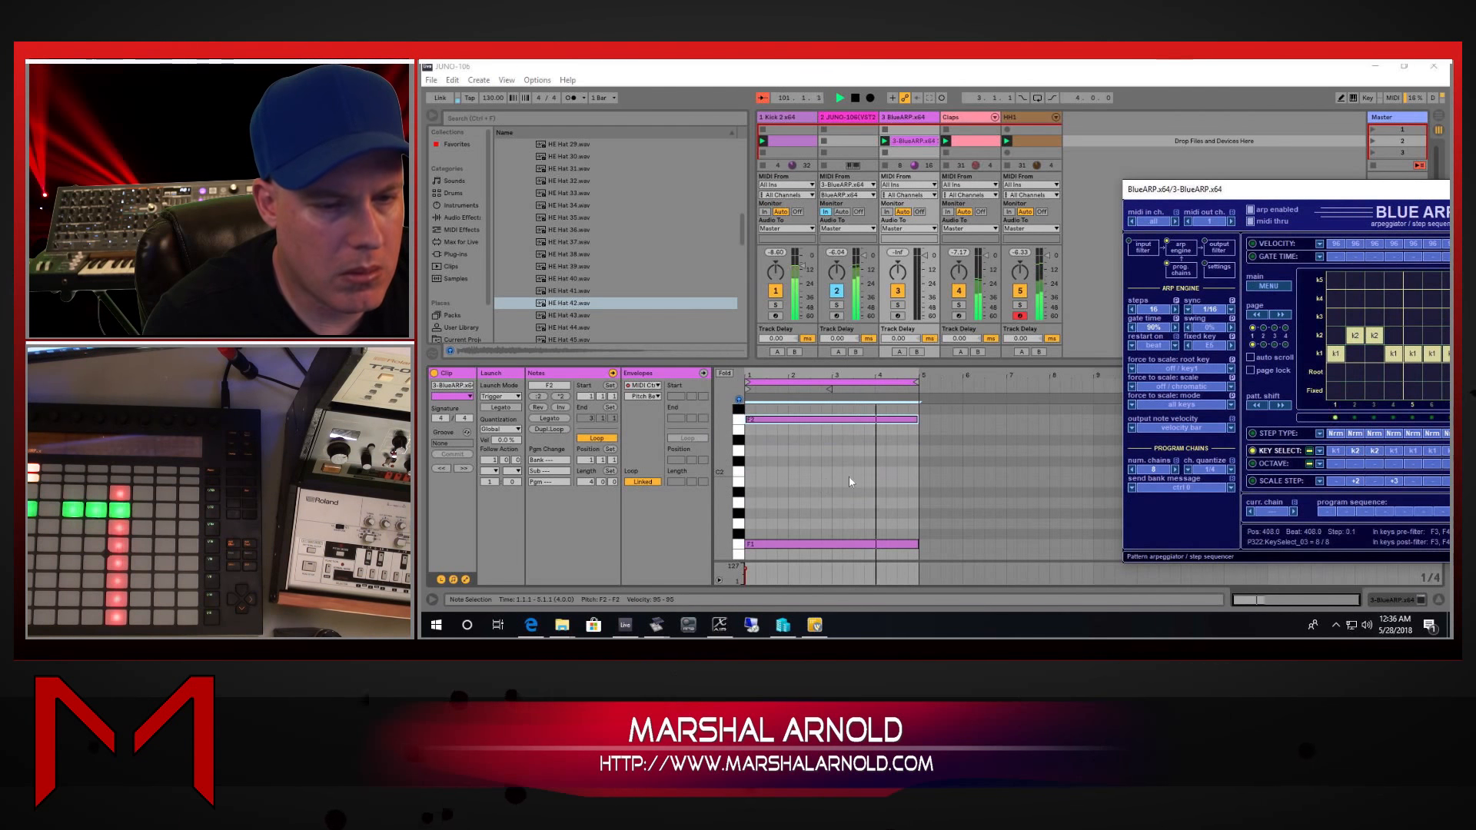
{"action": "double_click", "coordinate": [750, 492]}
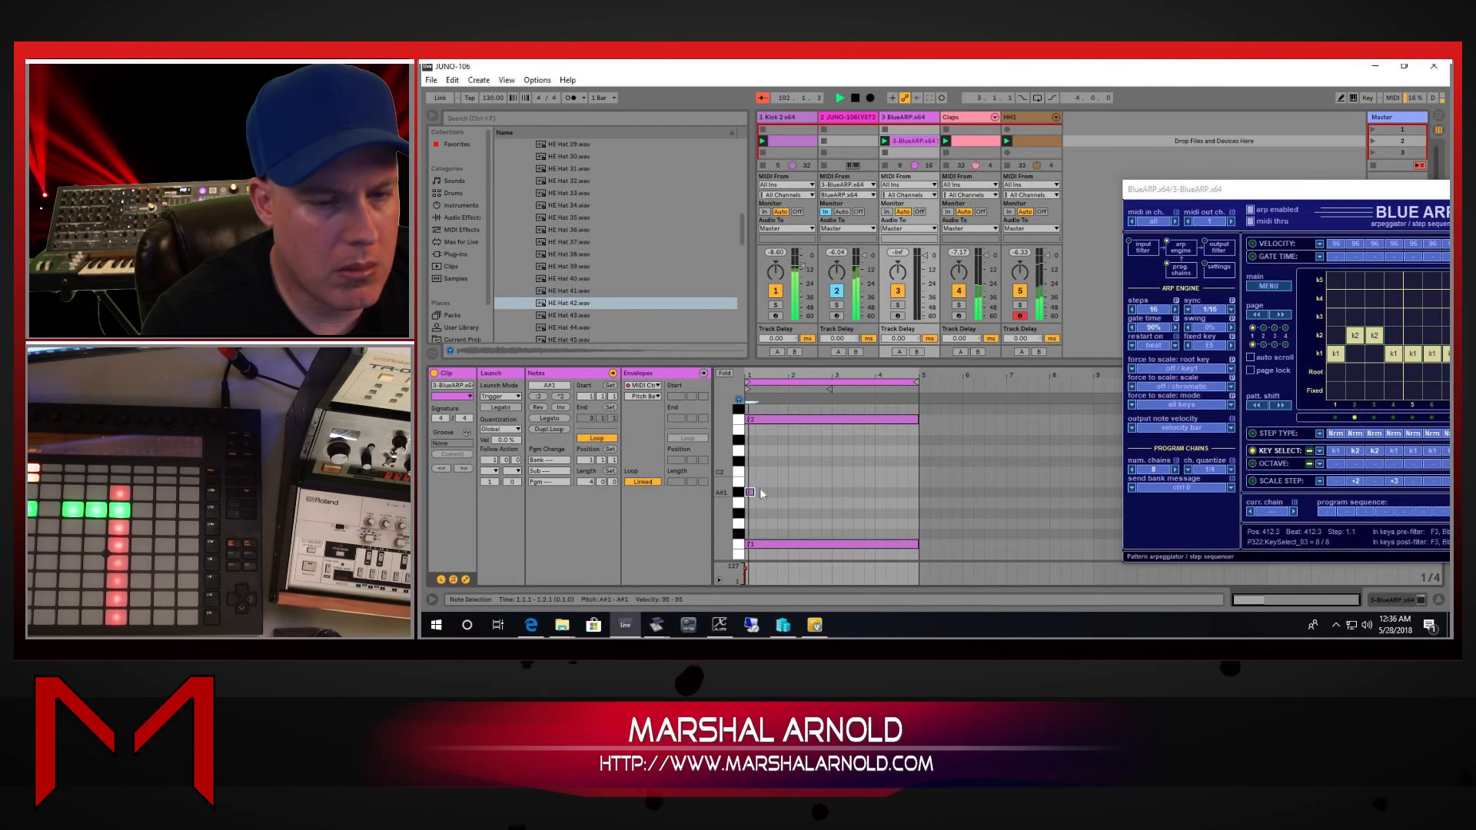
{"action": "left_click_drag", "start_coordinate": [753, 492], "coordinate": [921, 493]}
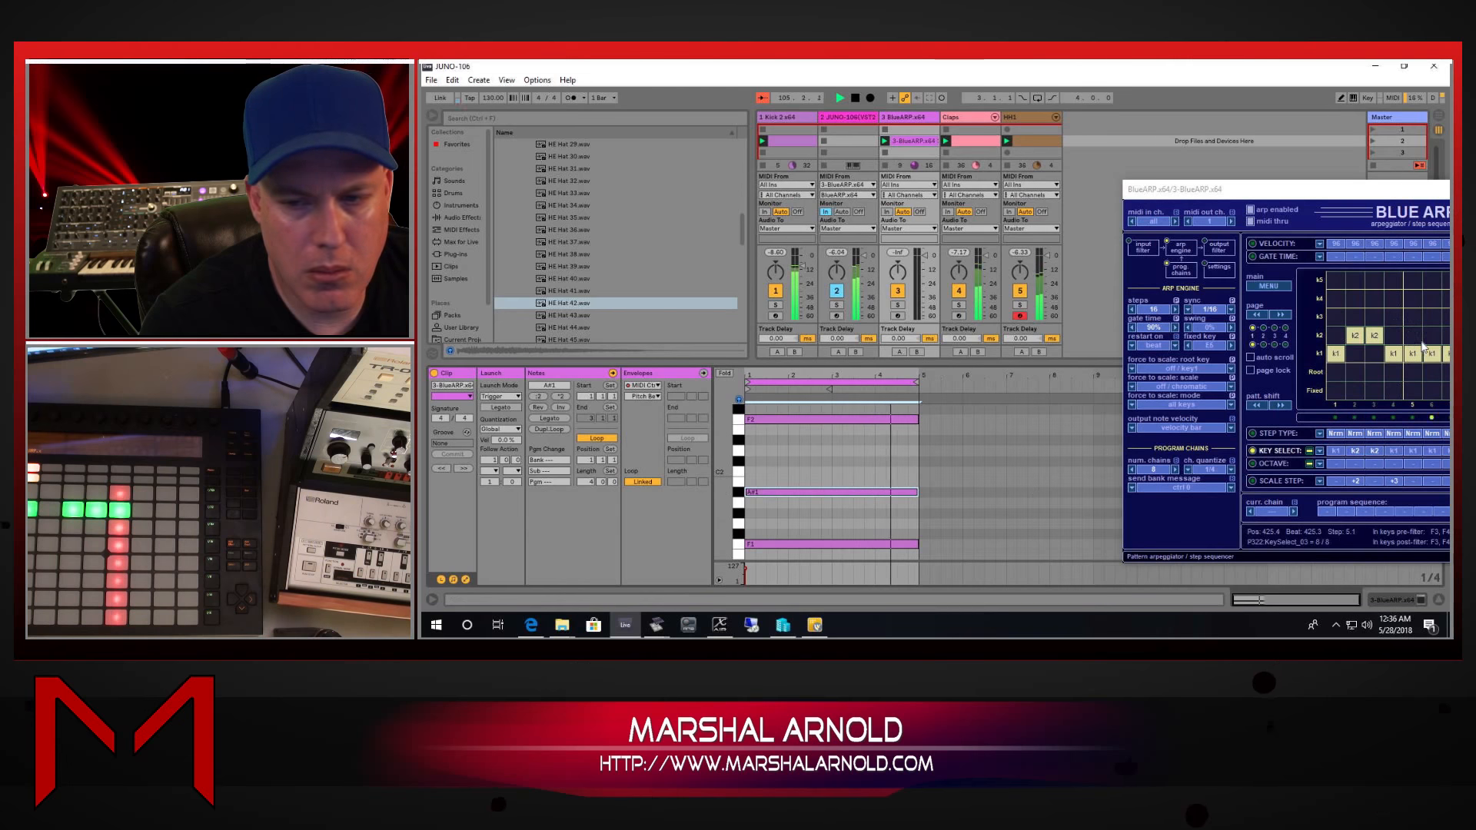
Step: Set steps 6, 7 and 8 of the Key Select lane to k3
{"action": "left_click", "coordinate": [1431, 317]}
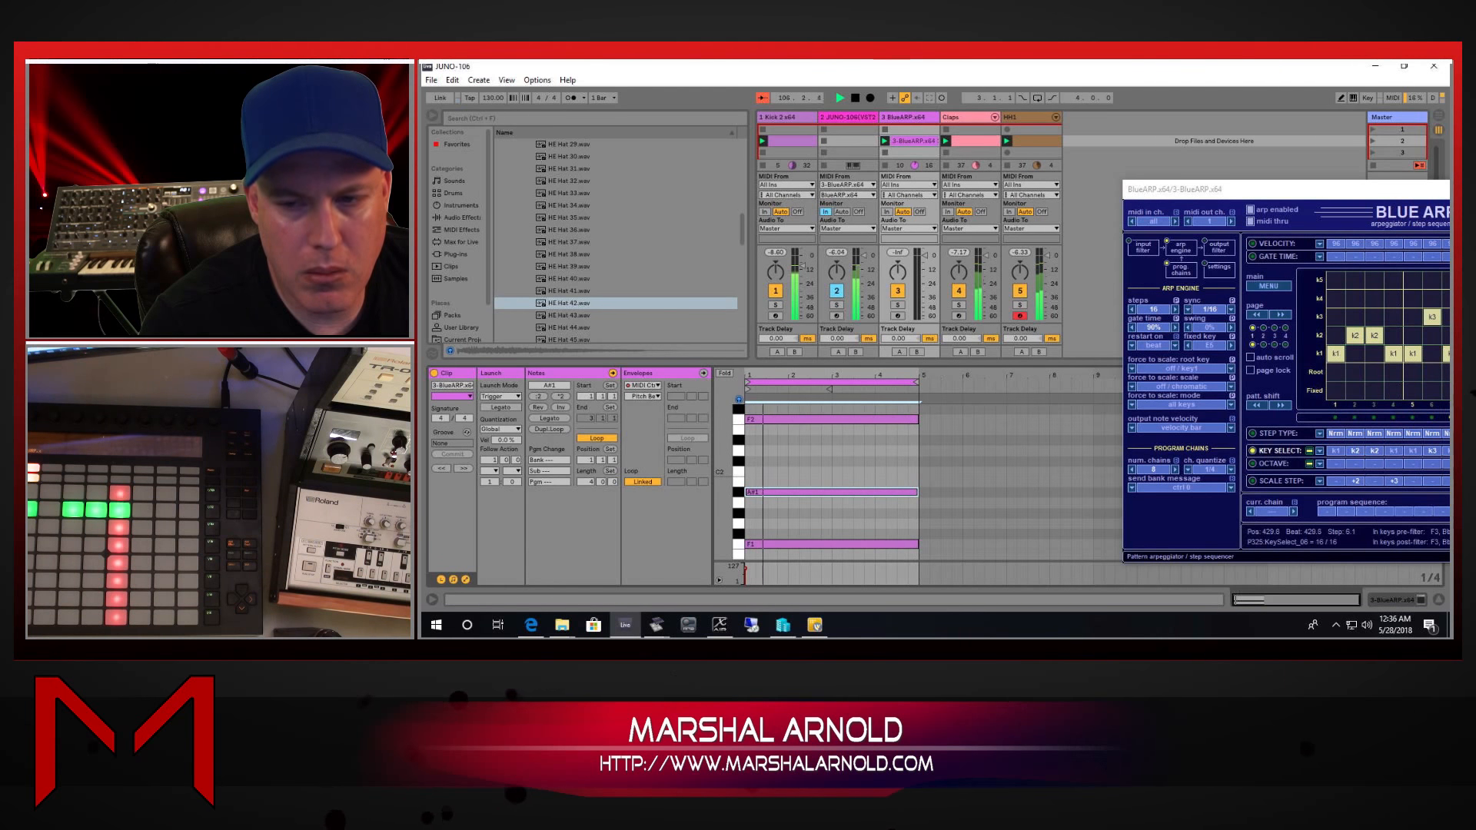
{"action": "left_click", "coordinate": [1446, 317]}
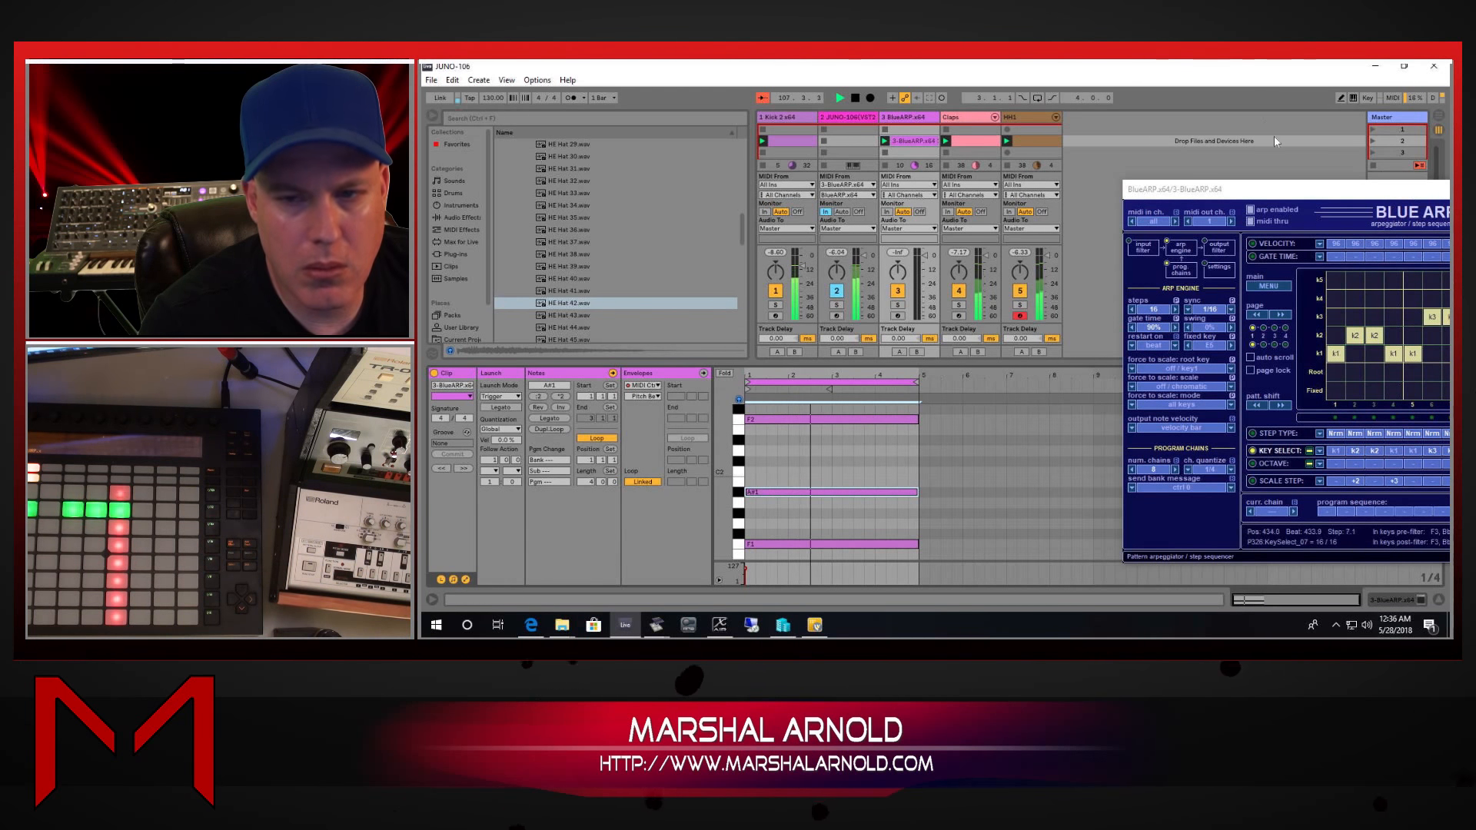
{"action": "left_click_drag", "start_coordinate": [1230, 189], "coordinate": [1017, 142]}
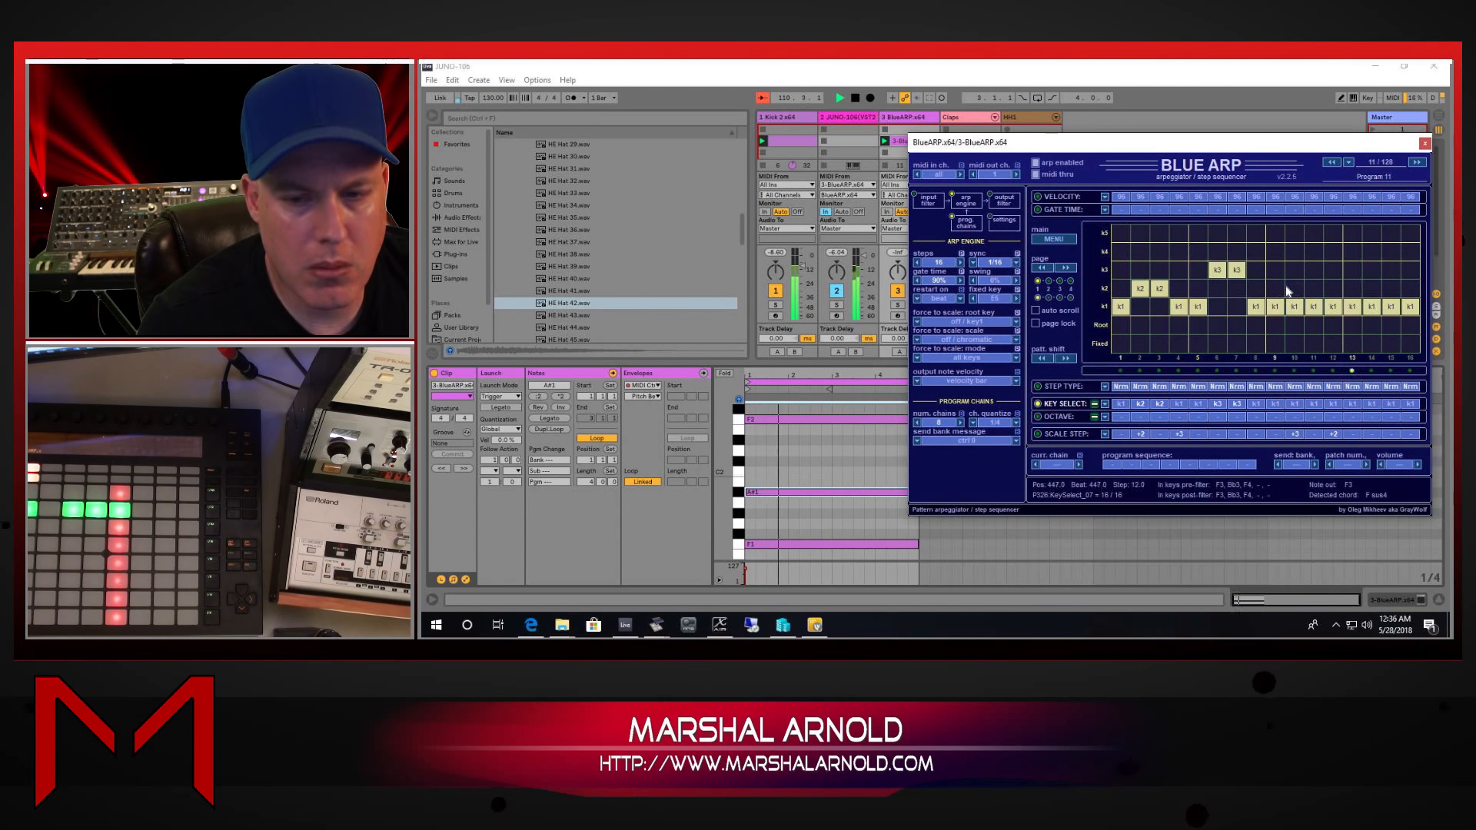
{"action": "left_click", "coordinate": [1256, 270]}
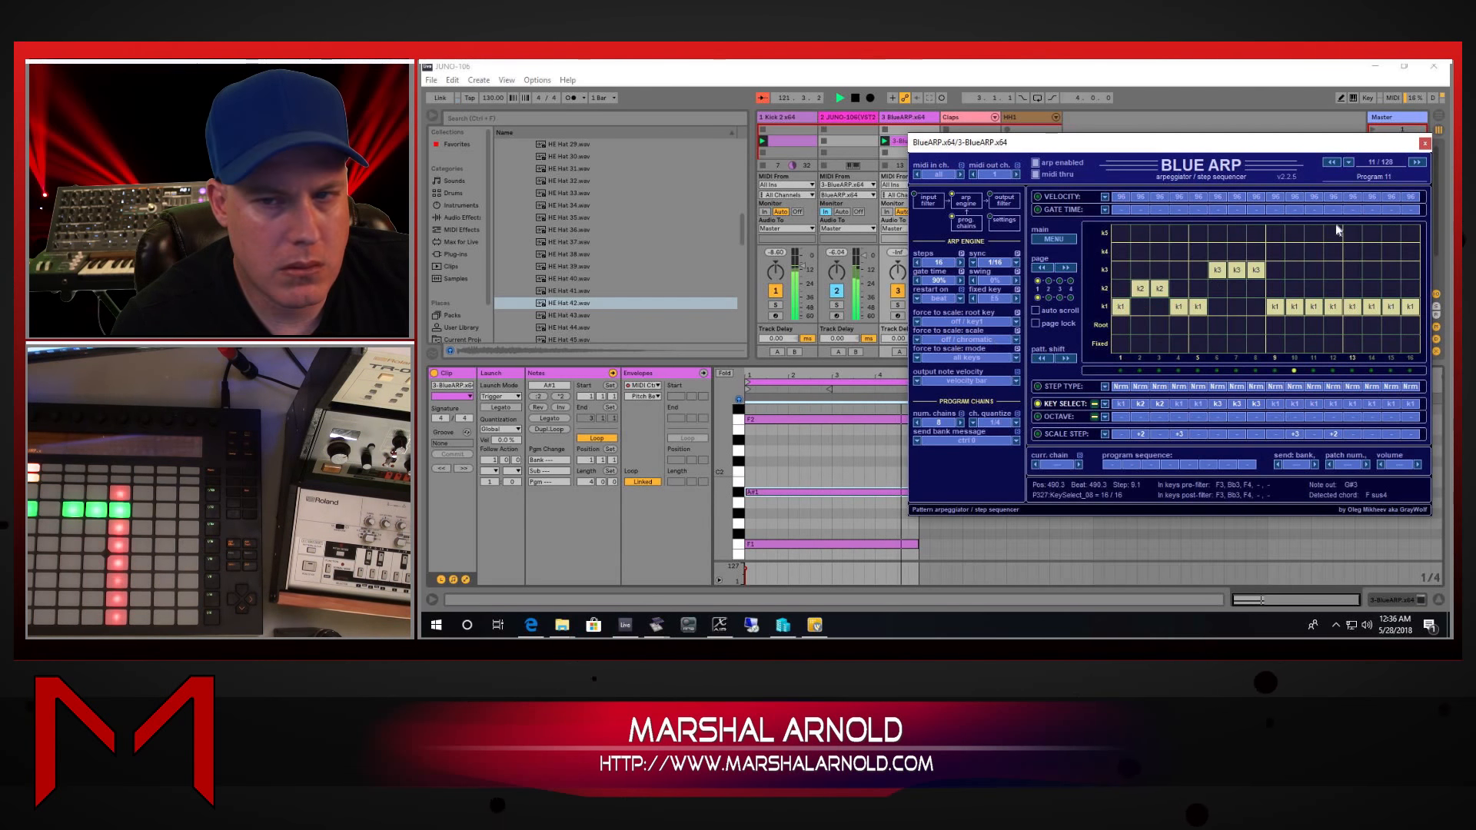
Step: Set the Gate Time lane to 1/2 on step 1, 4x on step 2, 2x on step 3 and 1/4 on step 4
{"action": "left_click", "coordinate": [1059, 212]}
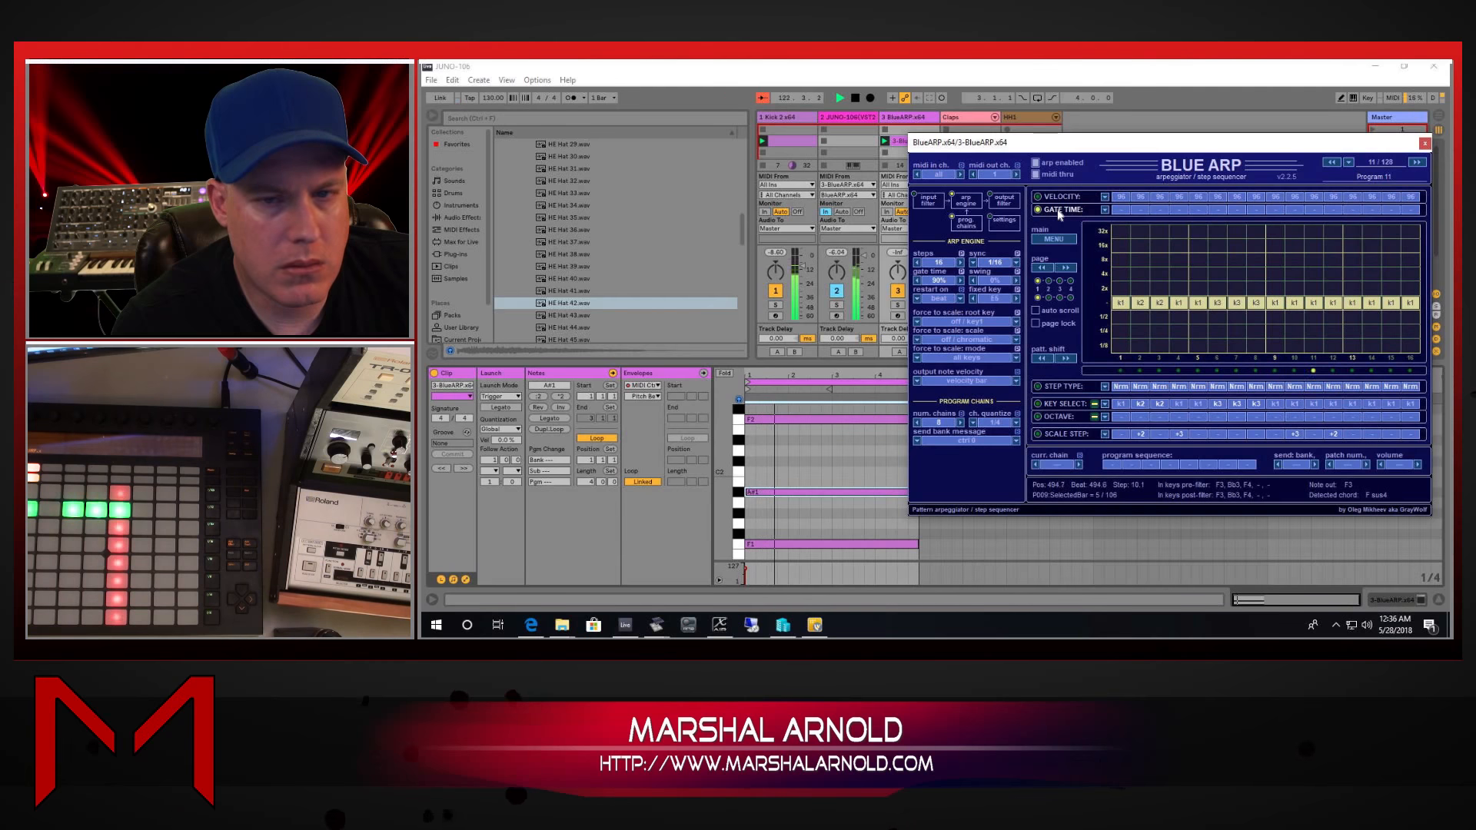
{"action": "left_click", "coordinate": [1120, 319]}
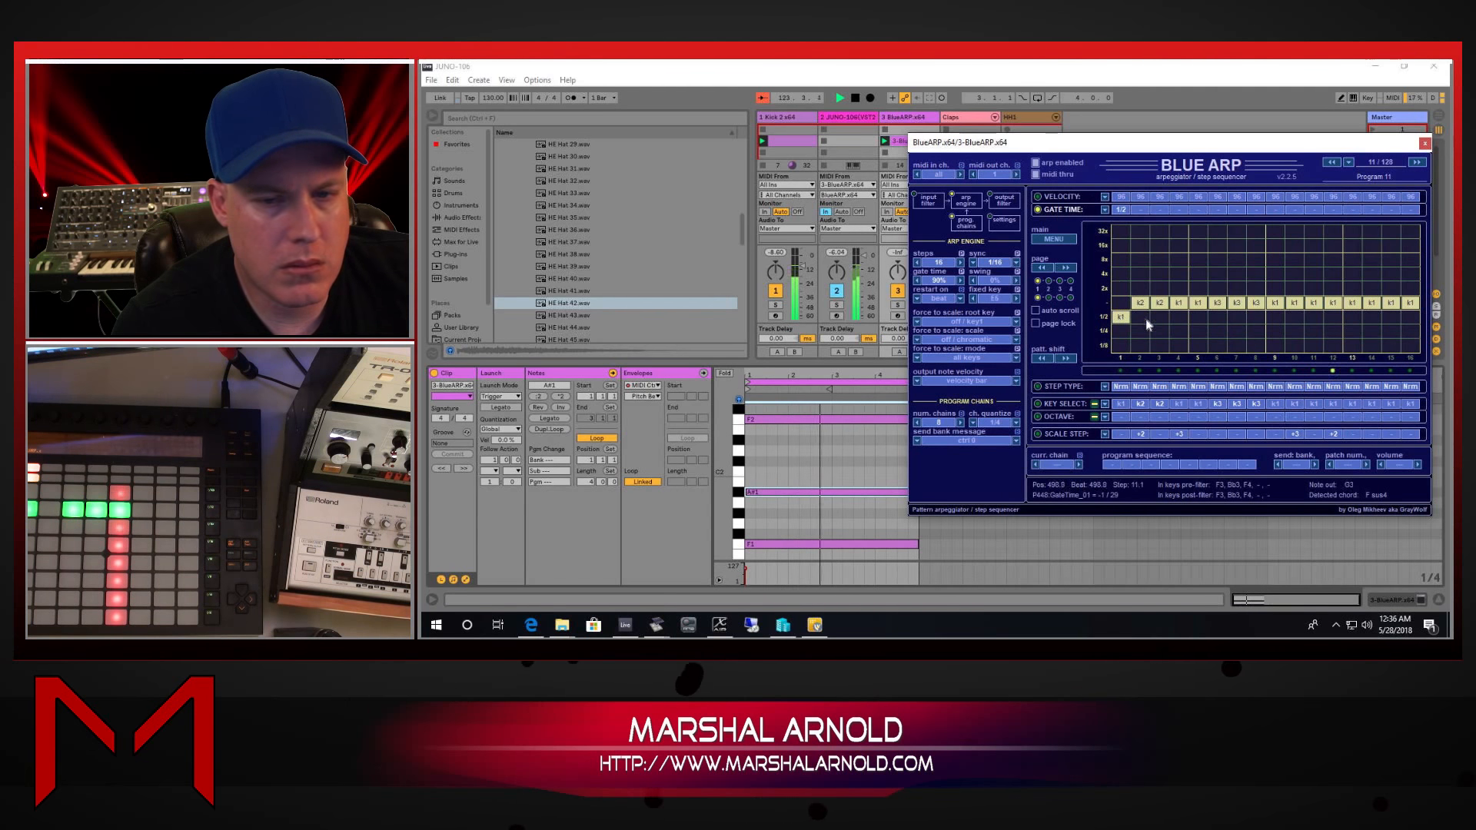
{"action": "left_click", "coordinate": [1140, 318]}
{"action": "left_click", "coordinate": [1179, 330]}
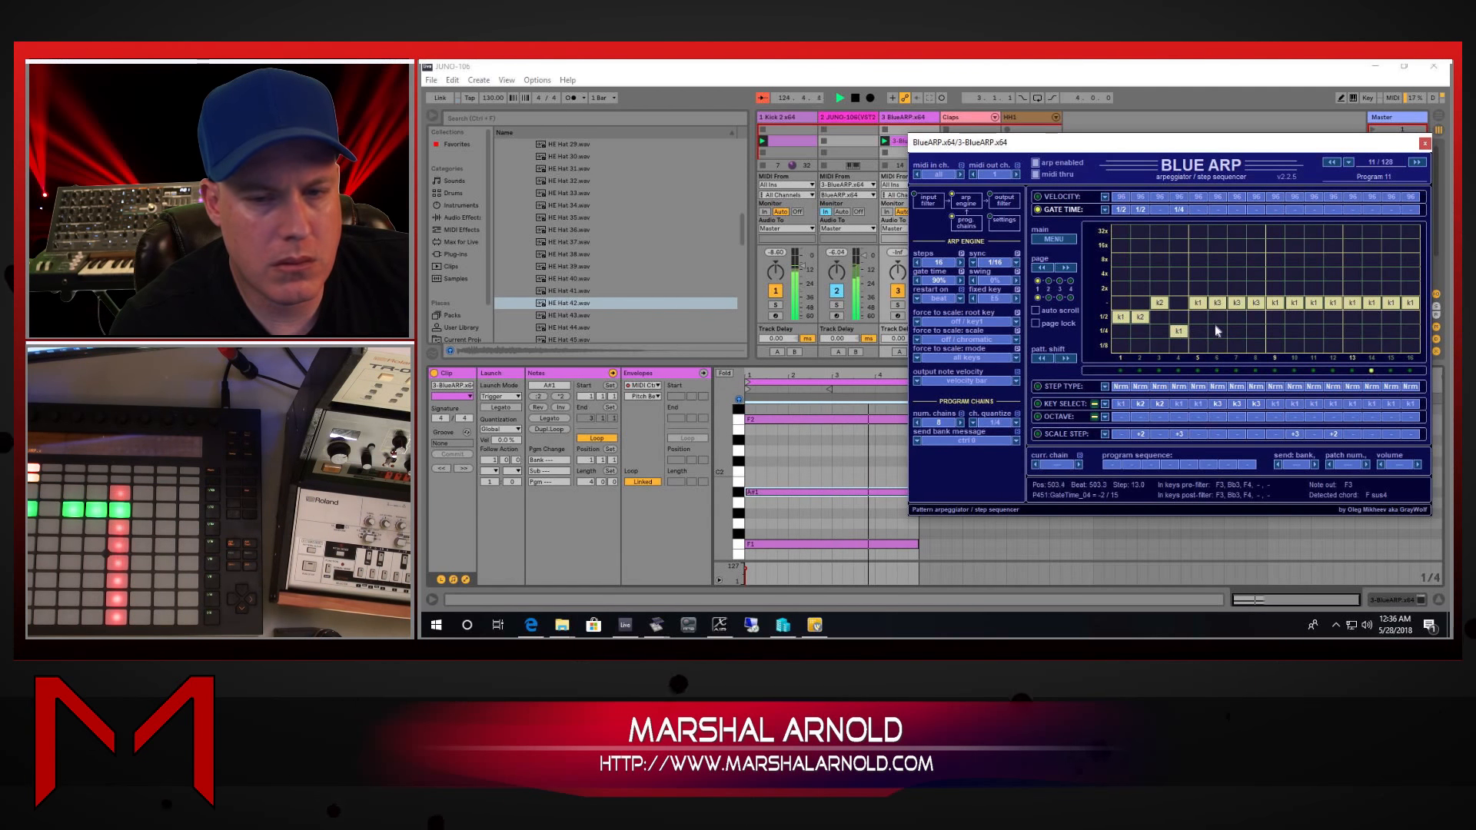
{"action": "left_click", "coordinate": [1137, 320]}
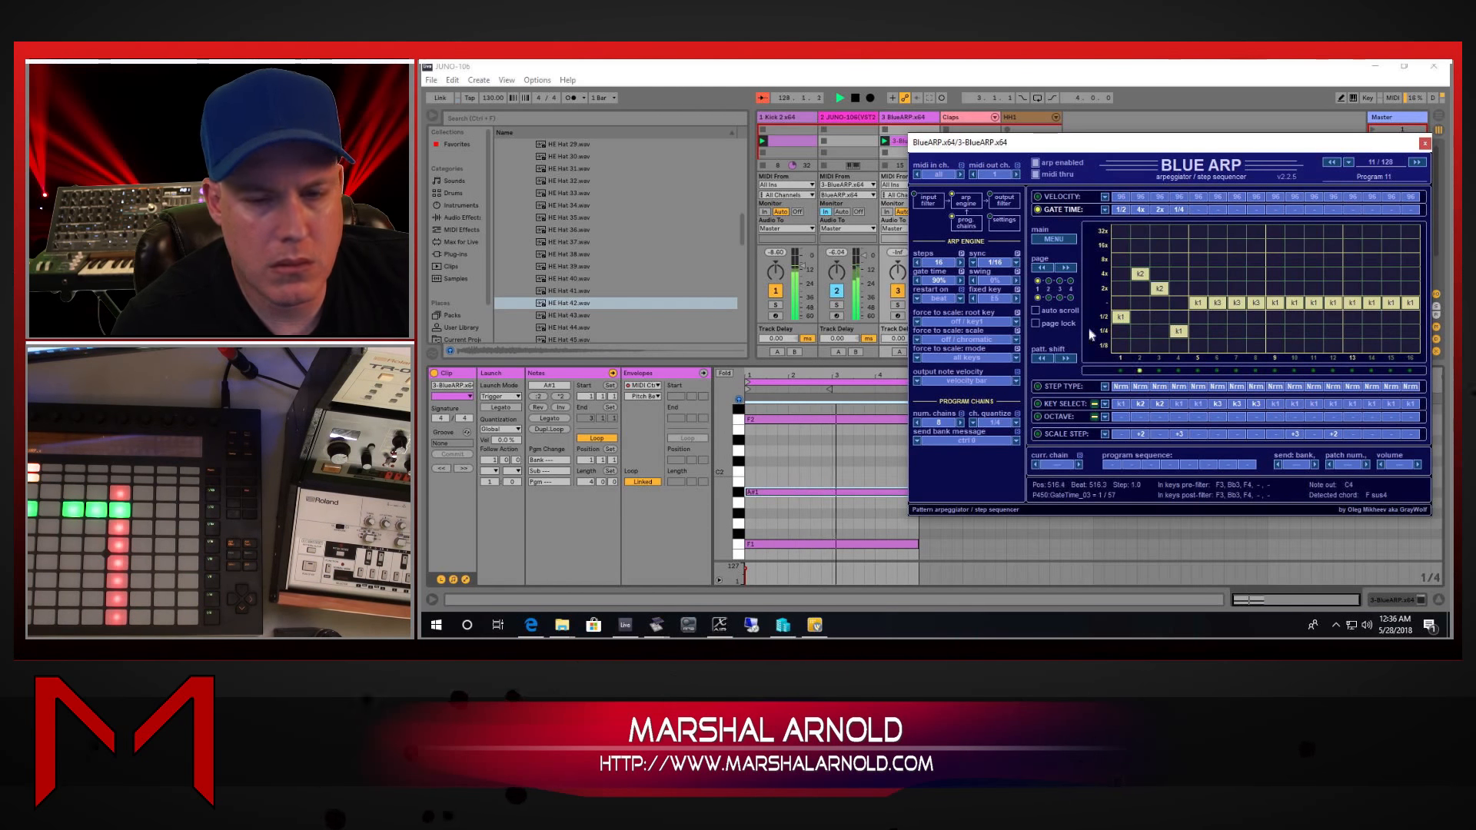
Step: Try Gate Time 4x on step 7 and 1/2 on step 9, and reset every step except 2 and 3 to default
{"action": "left_click", "coordinate": [1121, 317]}
{"action": "left_click", "coordinate": [1236, 288]}
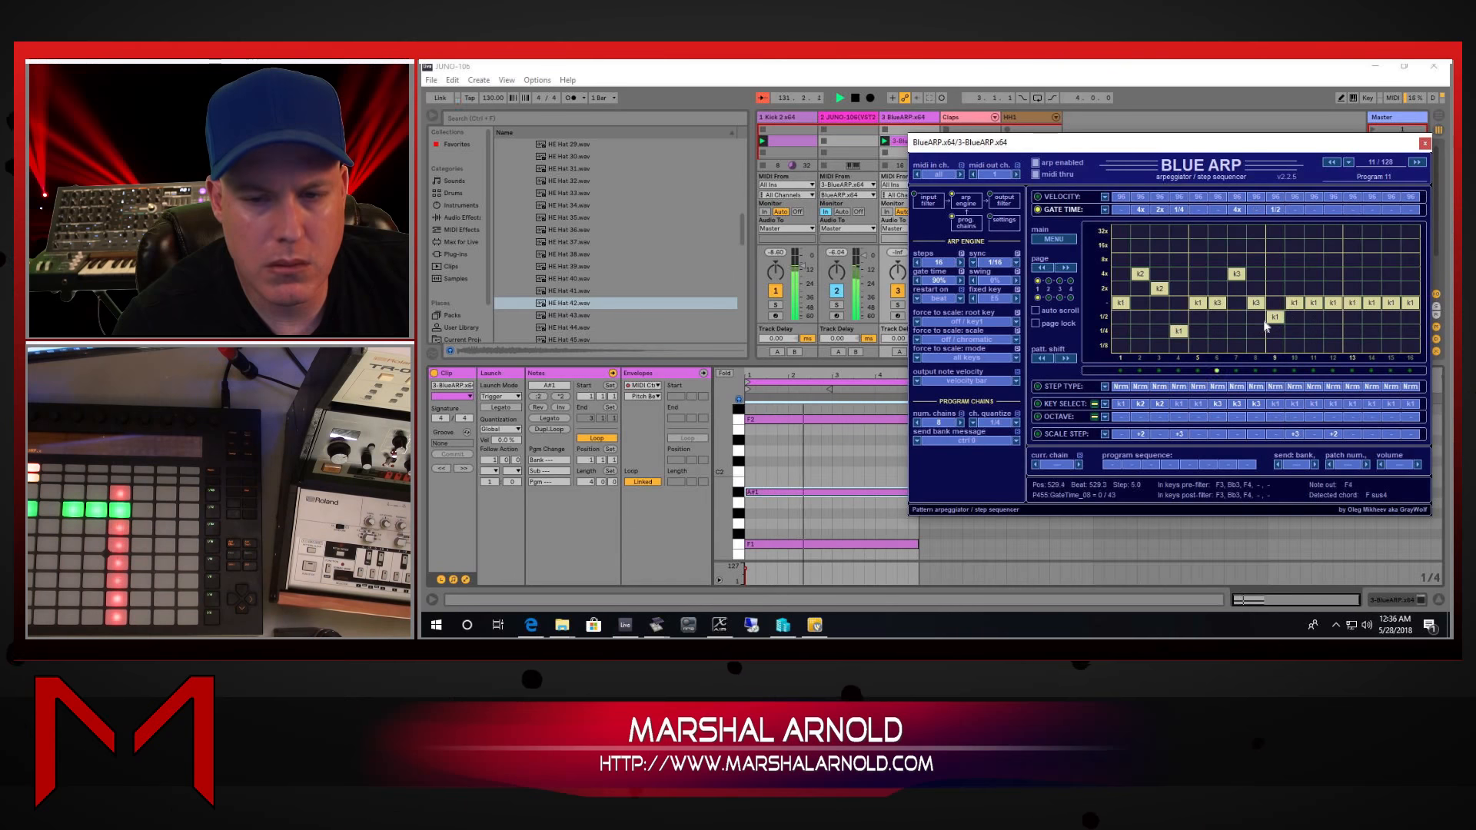
{"action": "scroll", "coordinate": [1236, 316], "scroll_direction": "down", "scroll_amount": 2}
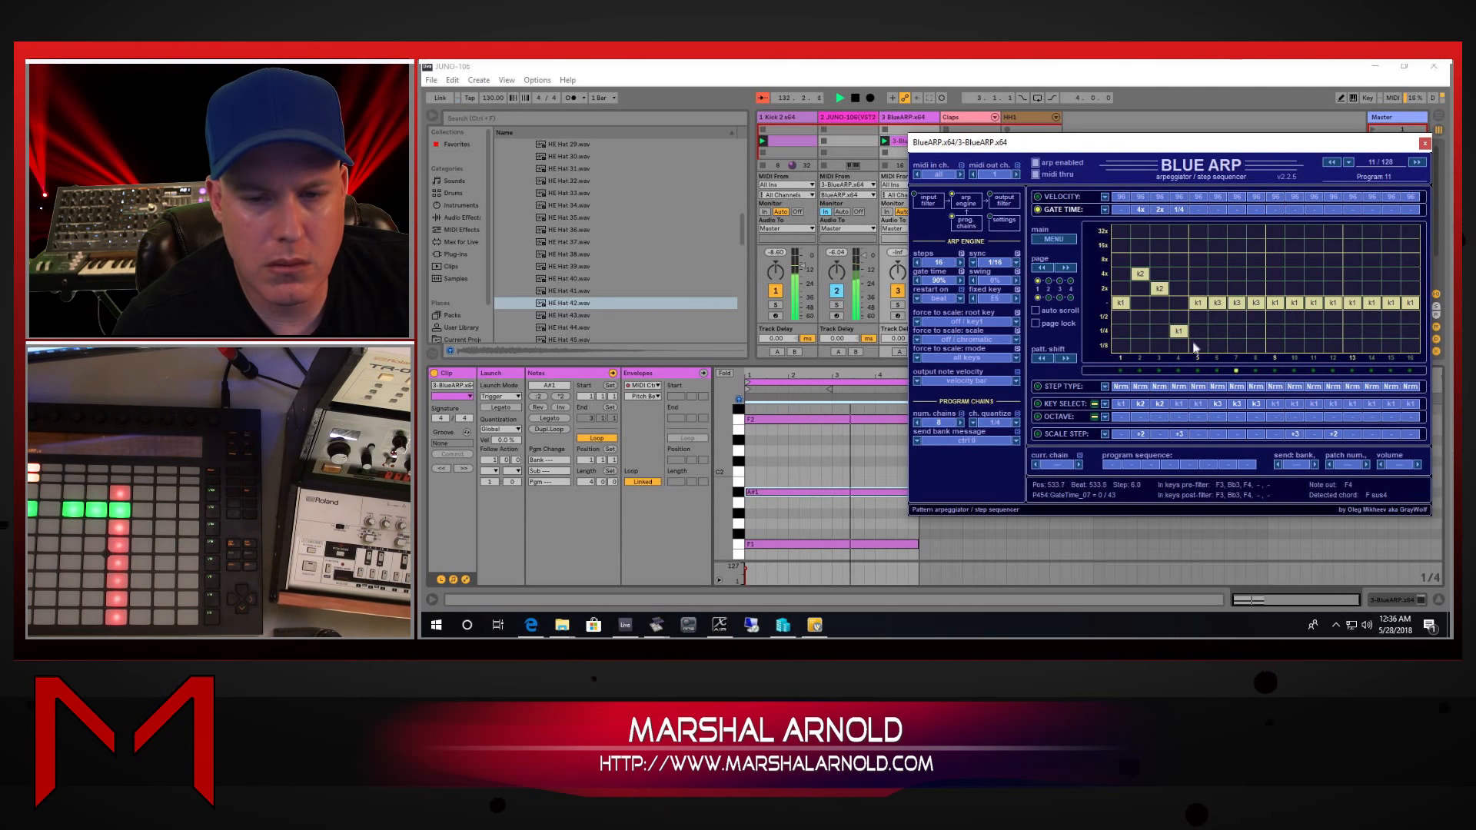
{"action": "scroll", "coordinate": [1179, 339], "scroll_direction": "up", "scroll_amount": 2}
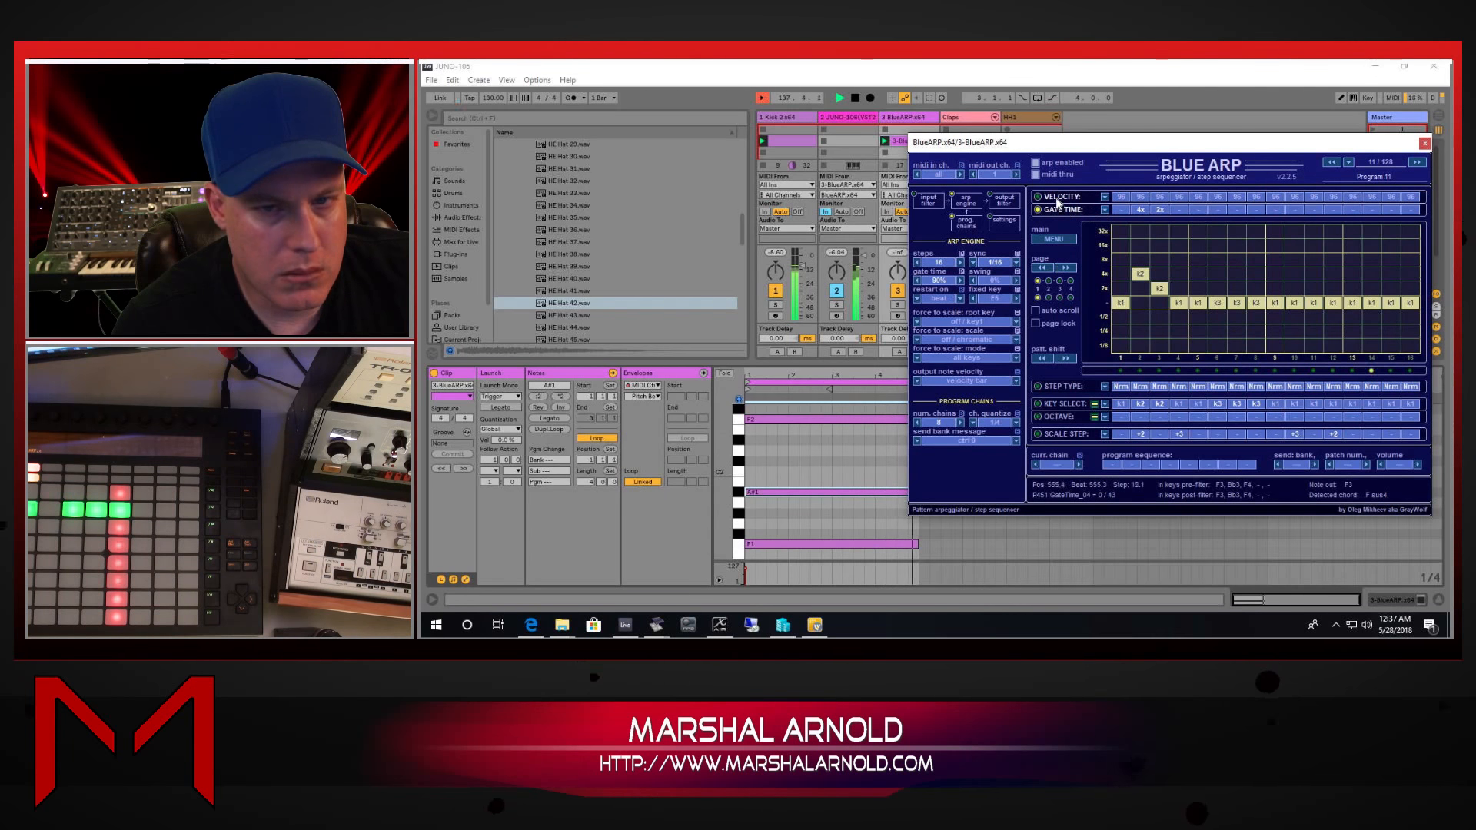
Step: Check the Velocity lane, and set Gate Time to 1/4 on step 5 and 1/2 on steps 6 to 8
{"action": "left_click", "coordinate": [1062, 197]}
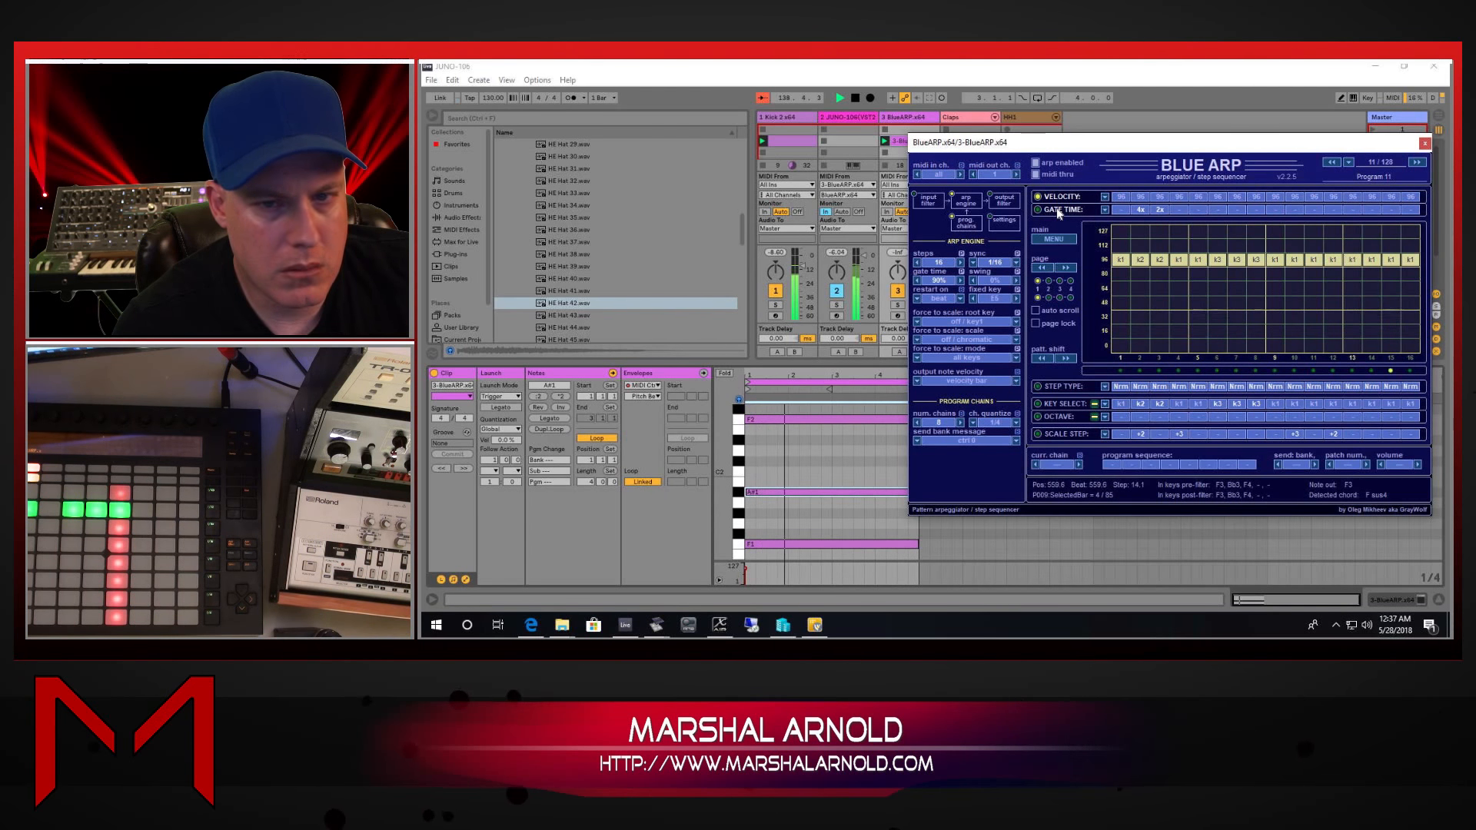
{"action": "left_click", "coordinate": [1060, 209]}
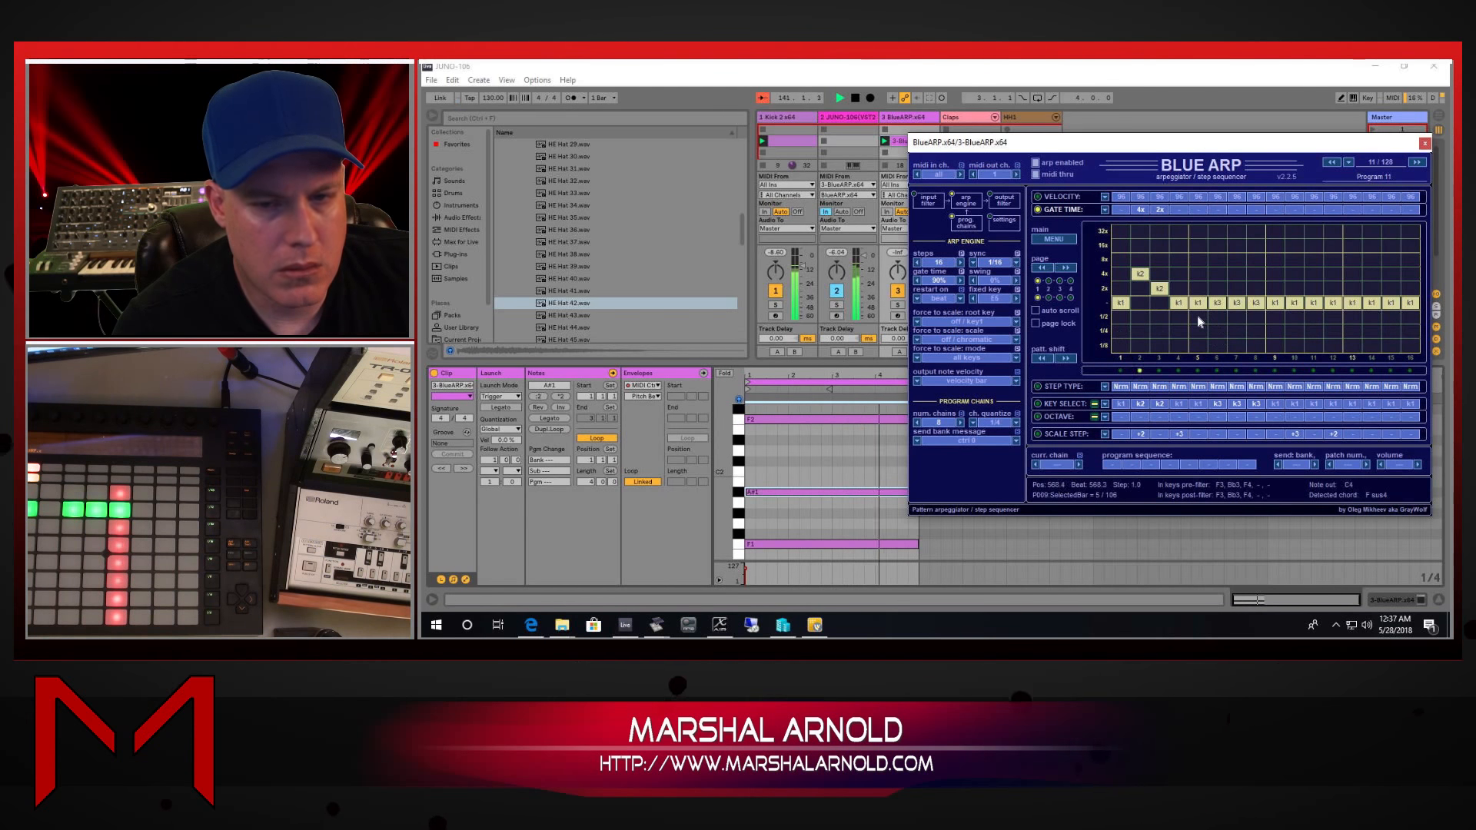
{"action": "mouse_move", "coordinate": [1200, 322]}
{"action": "left_mouse_down"}
{"action": "mouse_move", "coordinate": [1199, 334]}
{"action": "mouse_move", "coordinate": [1255, 326]}
{"action": "mouse_move", "coordinate": [1217, 317]}
{"action": "left_mouse_up"}
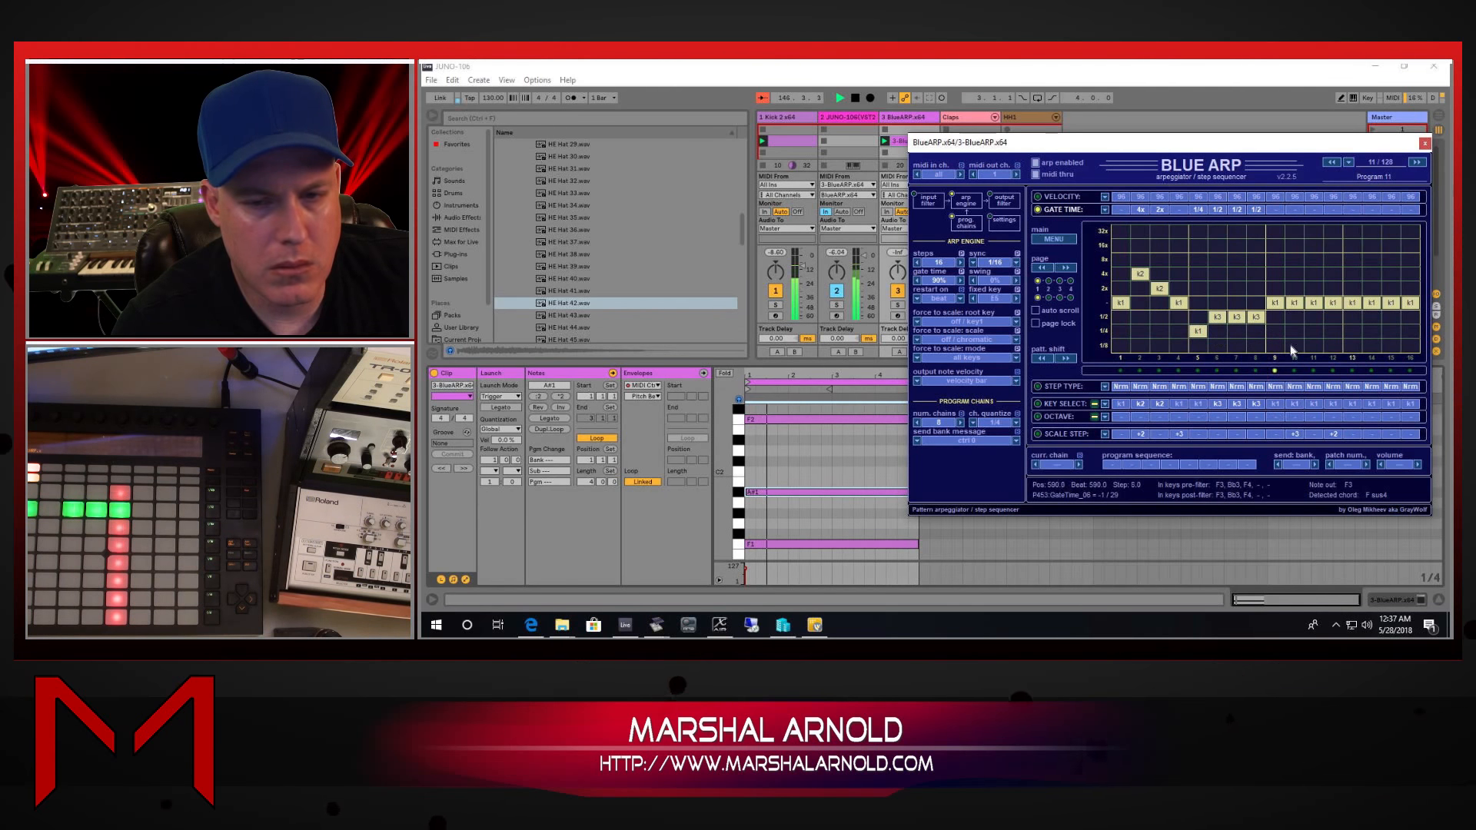
Step: Reset Gate Time steps 7 and 8 to default, set steps 9 and 13 to 1/2, and close the BlueARP window
{"action": "right_click", "coordinate": [1243, 329]}
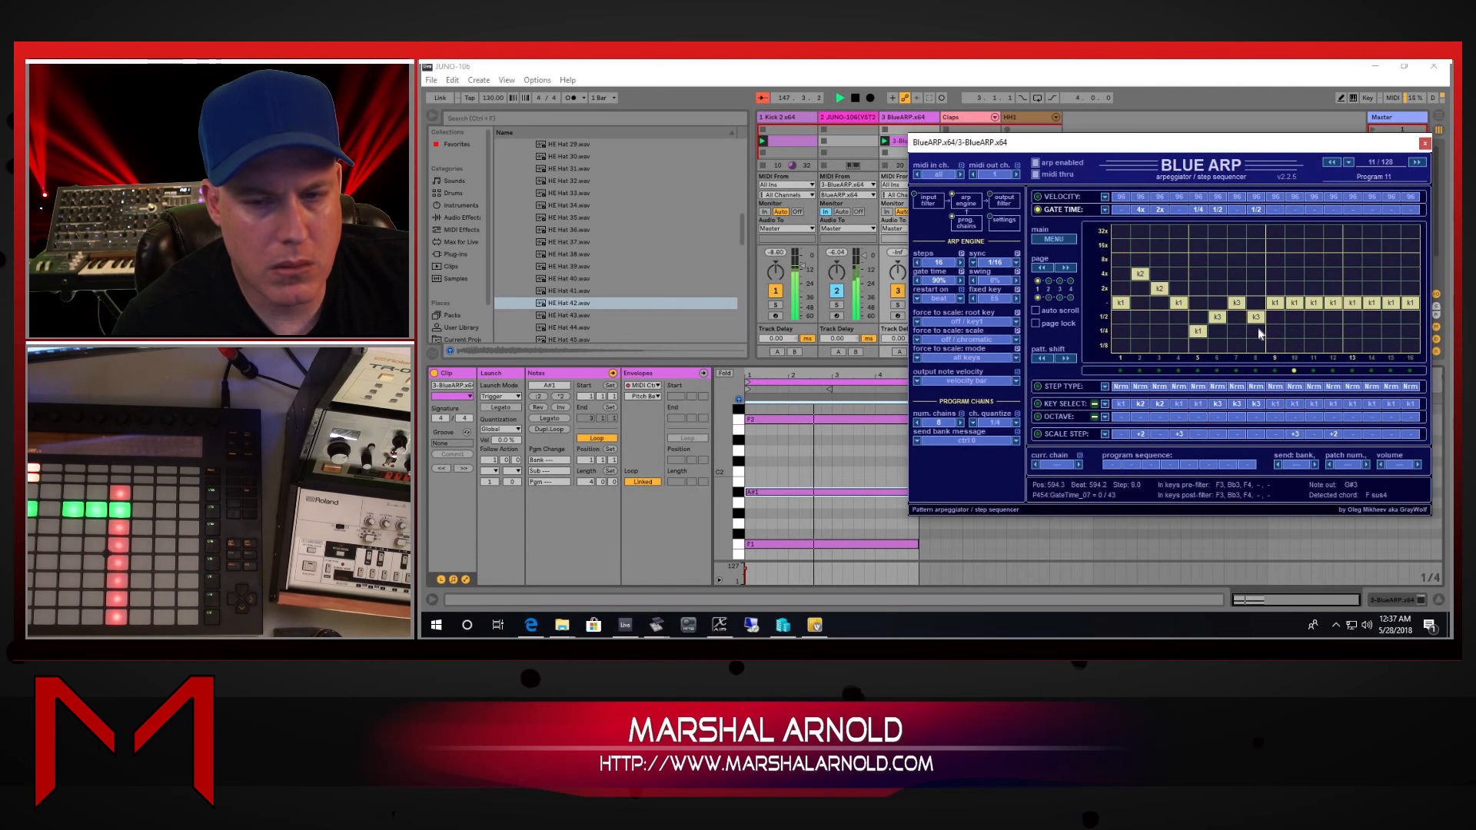
{"action": "right_click", "coordinate": [1259, 331]}
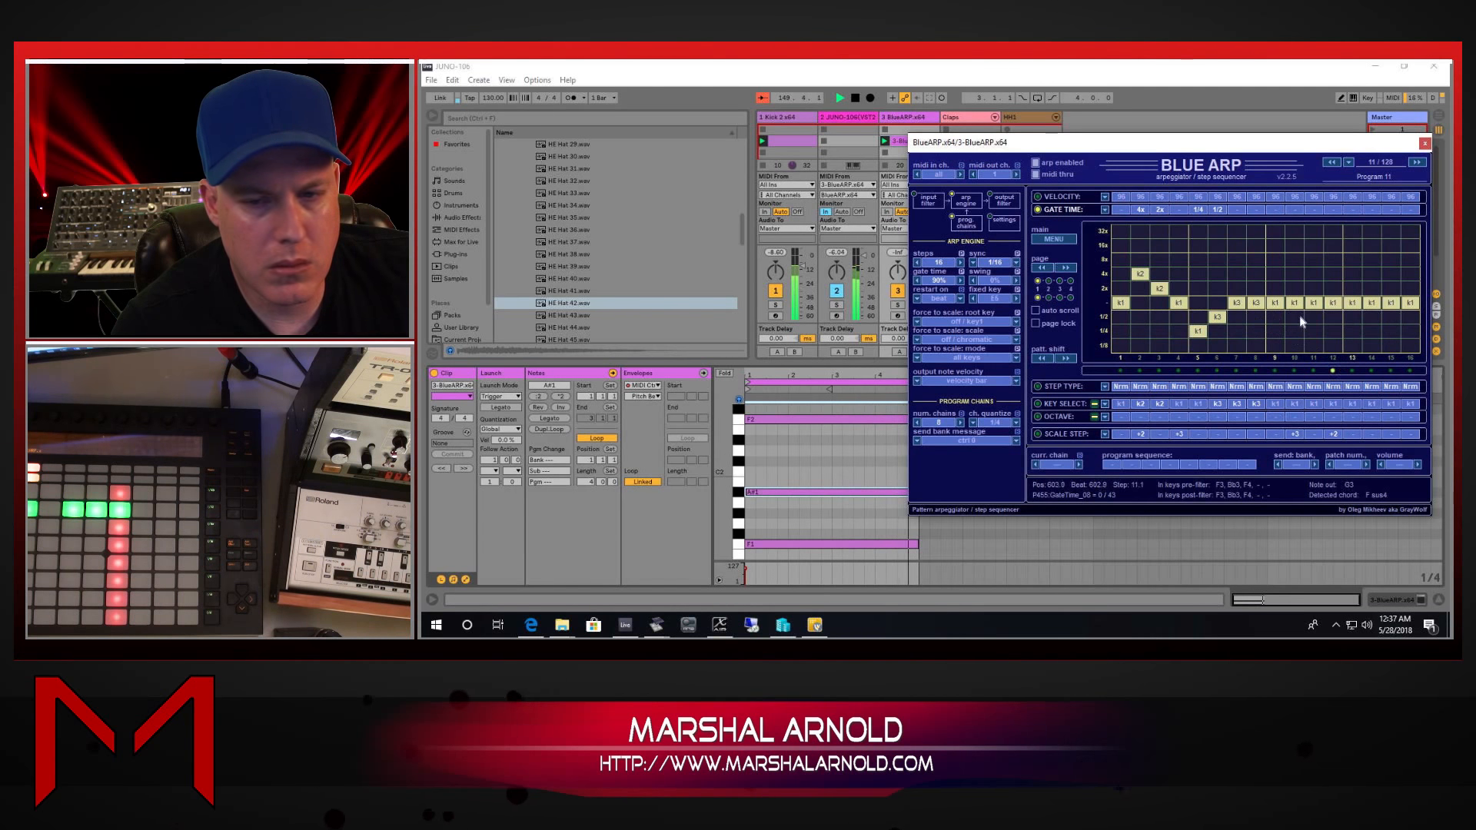
{"action": "left_click", "coordinate": [1277, 320]}
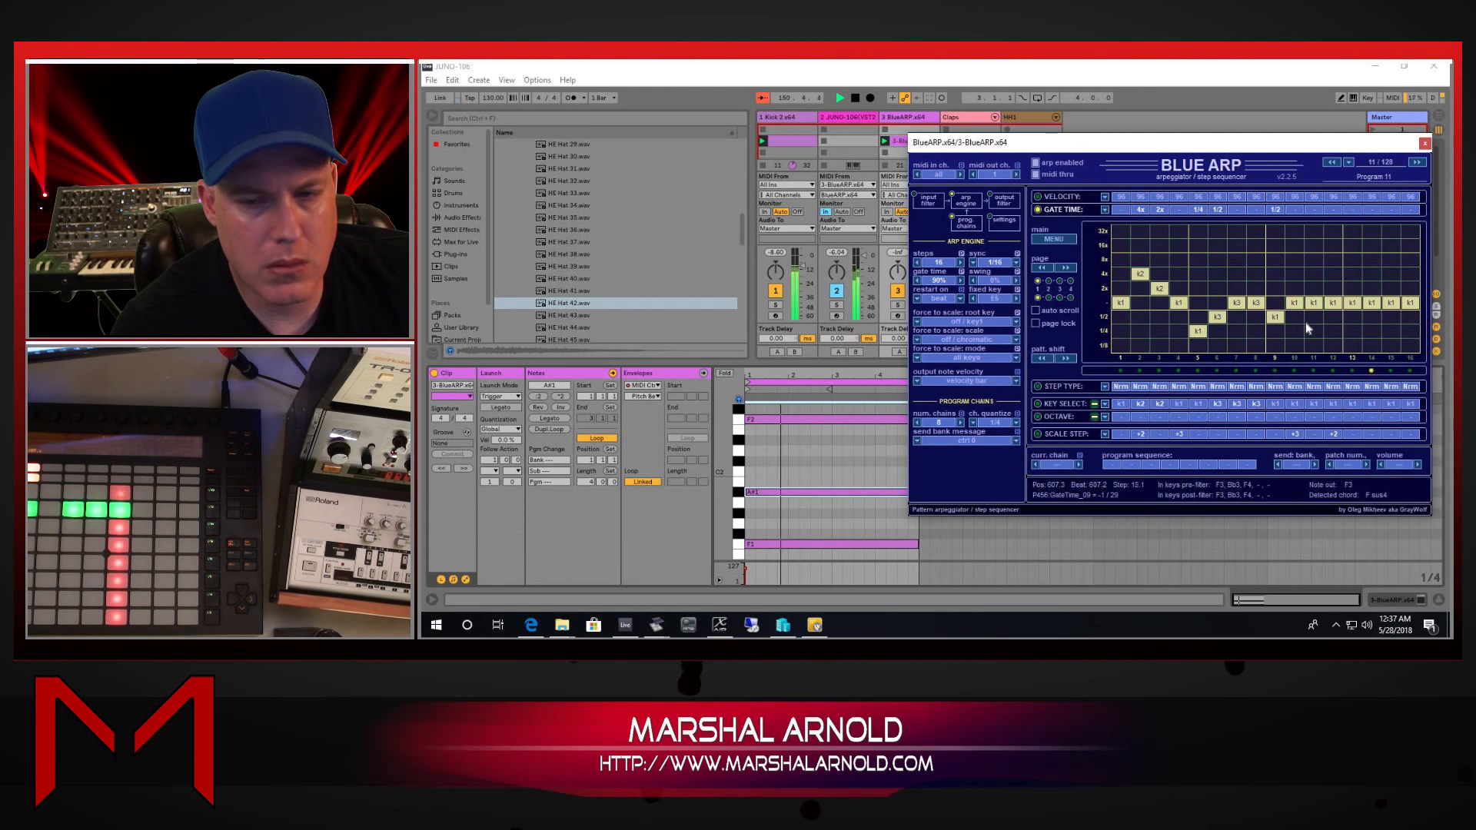
{"action": "left_click", "coordinate": [1355, 318]}
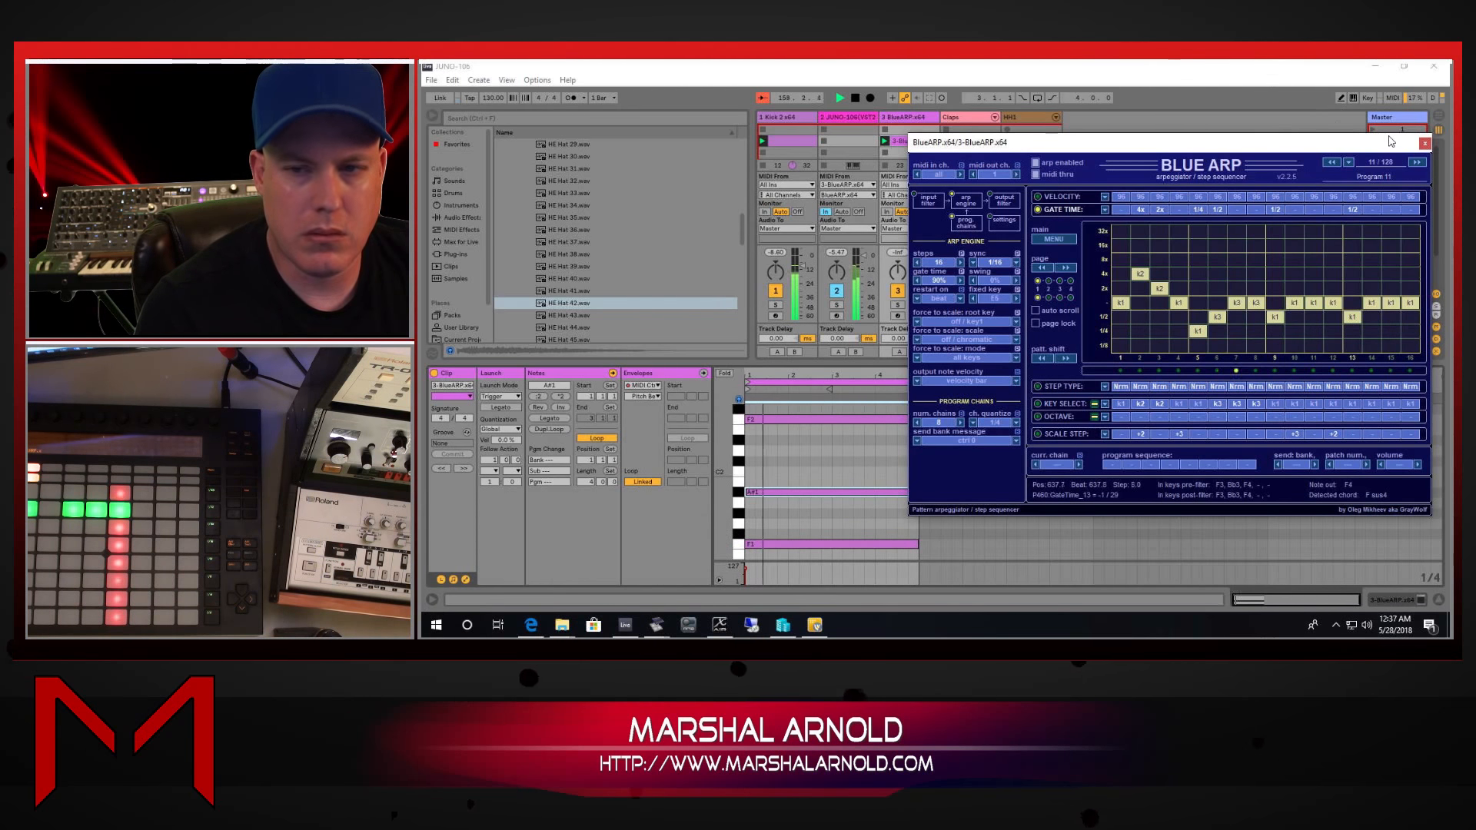
{"action": "left_click", "coordinate": [1425, 144]}
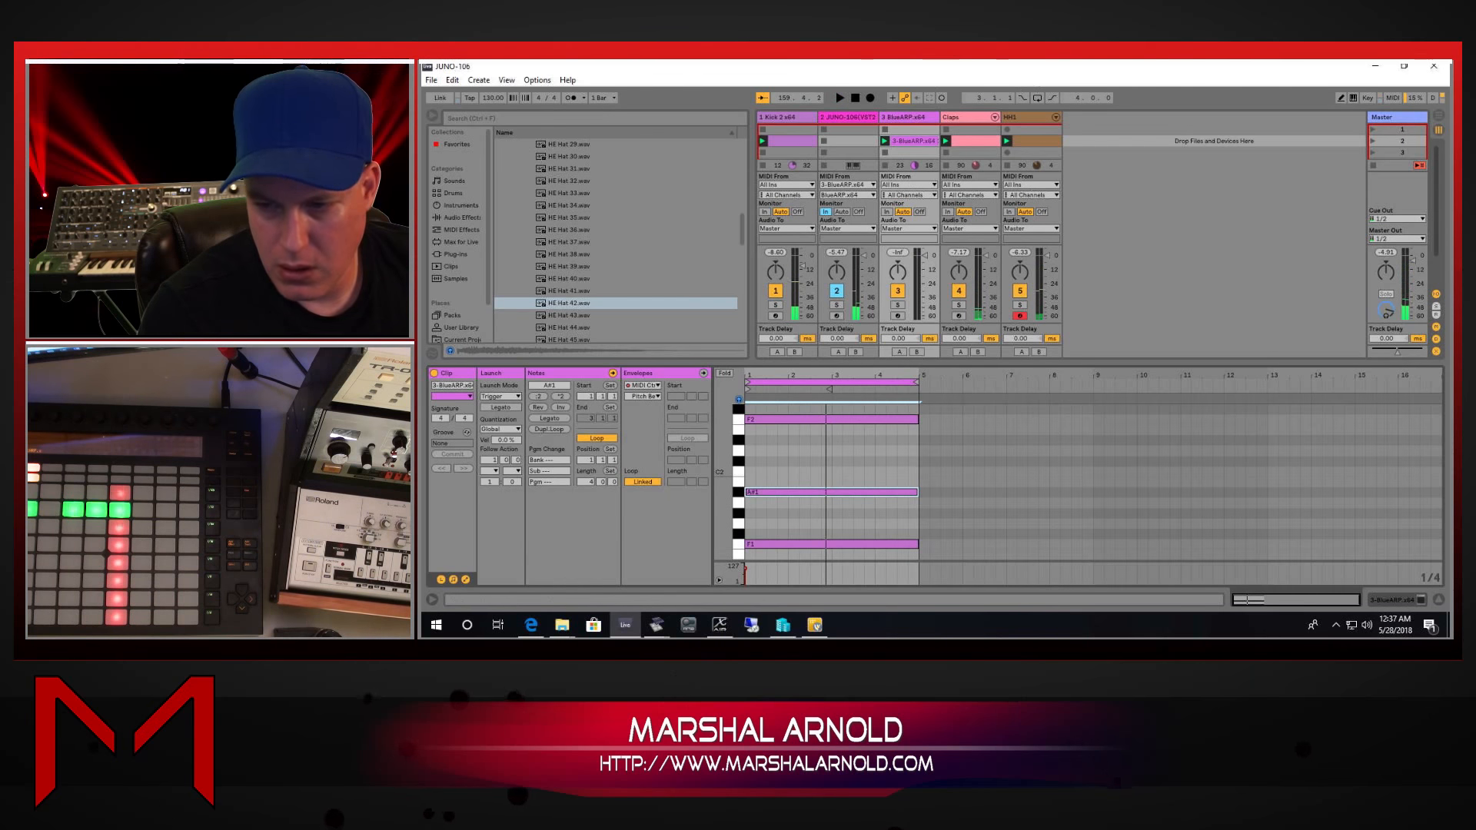
Step: Select the BlueARP track and restart playback of the set
{"action": "key", "text": "alt+Tab"}
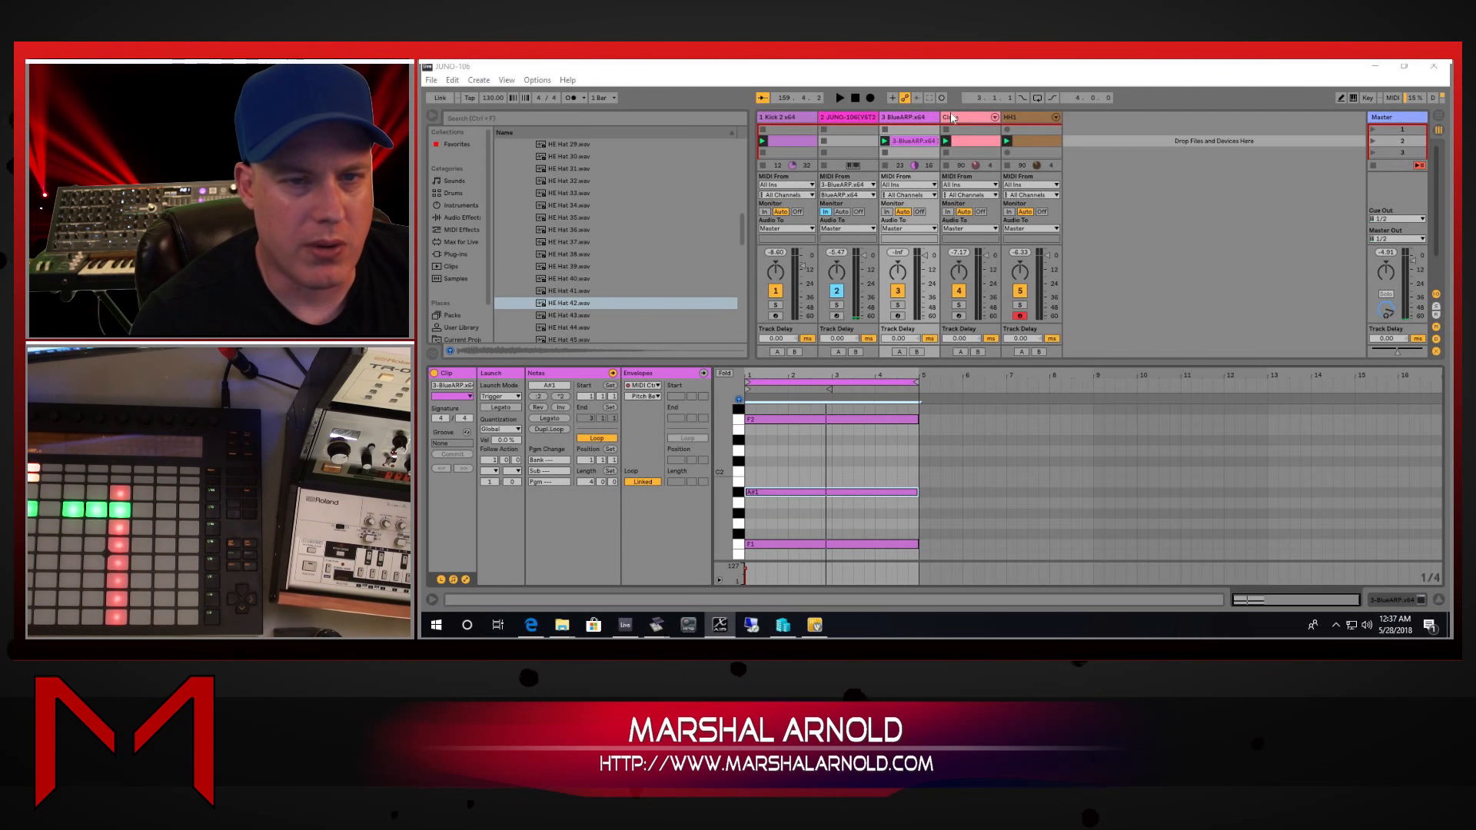
{"action": "left_click", "coordinate": [914, 121]}
{"action": "left_click", "coordinate": [906, 143]}
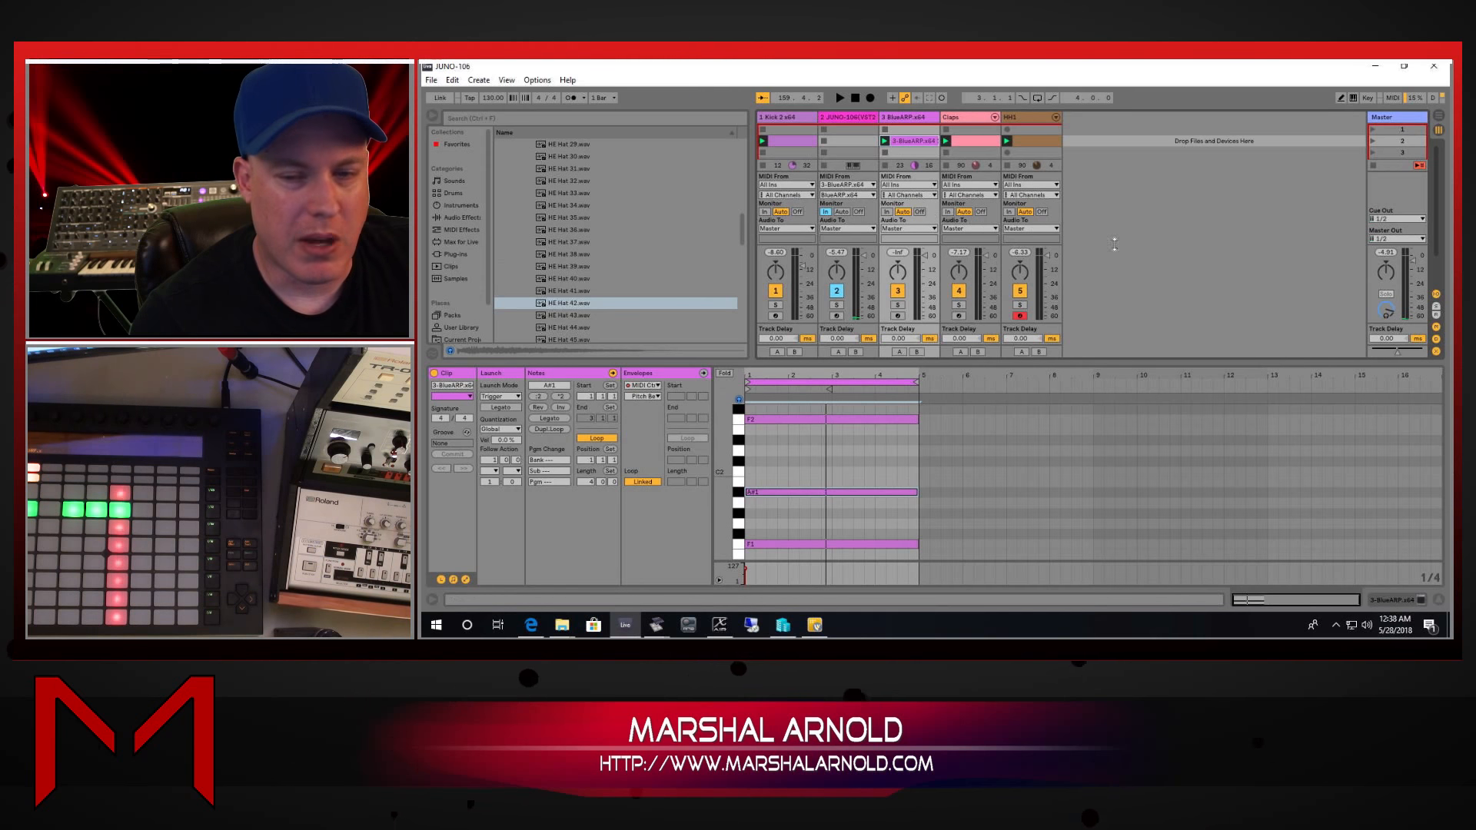
{"action": "left_click", "coordinate": [904, 120]}
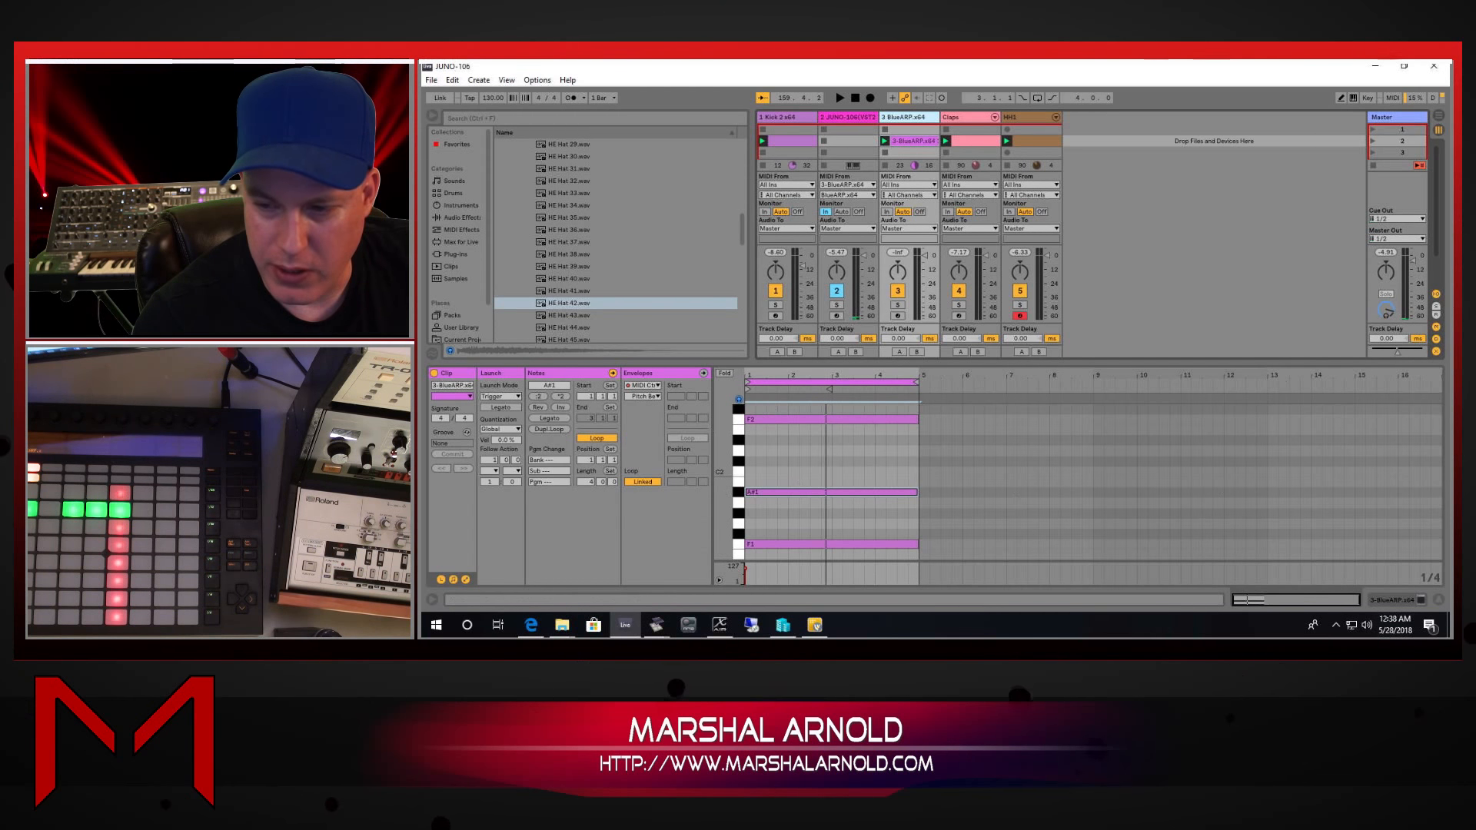
{"action": "key", "text": "alt+Tab"}
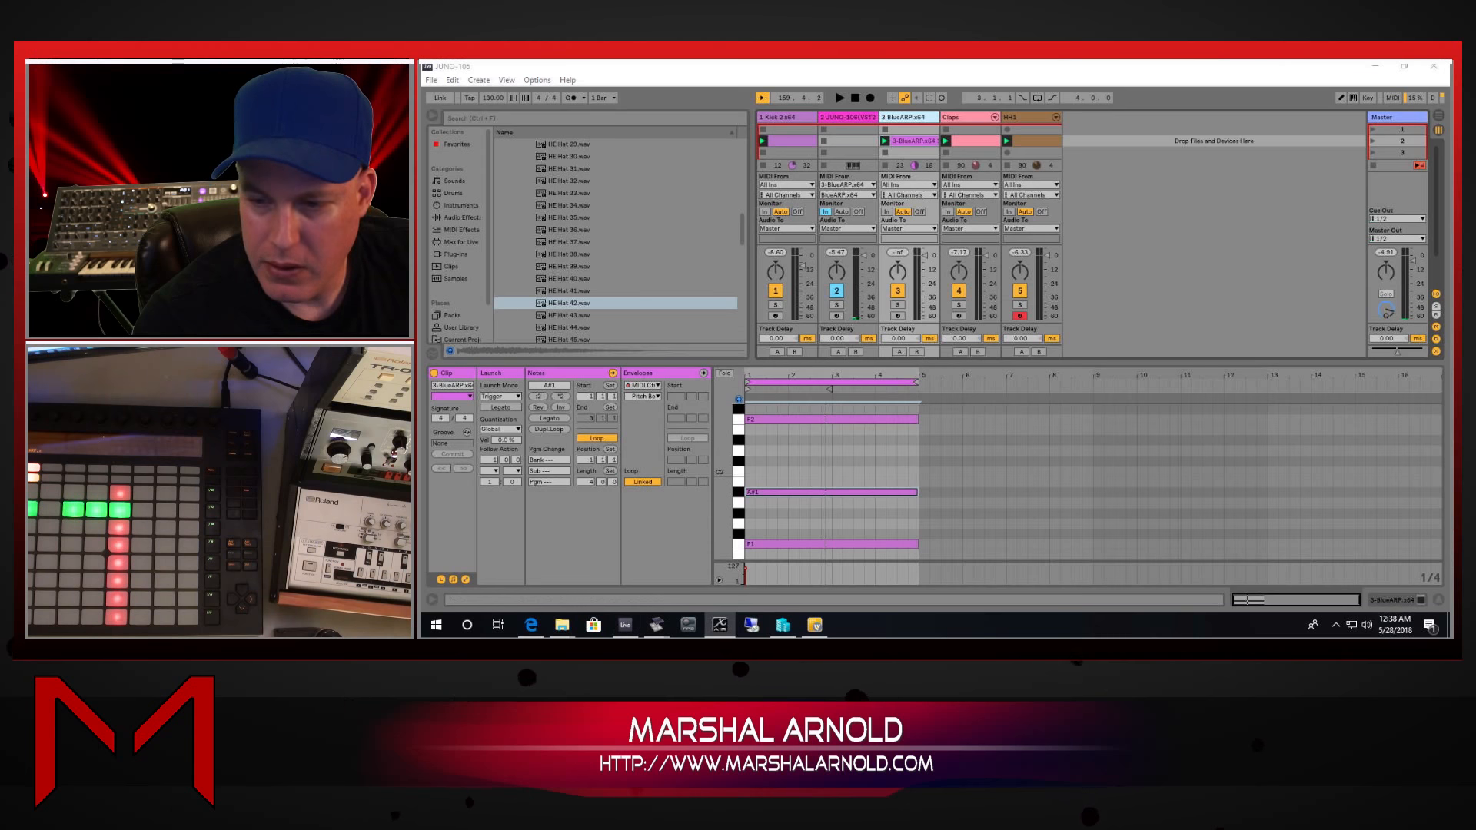
{"action": "key", "text": "space"}
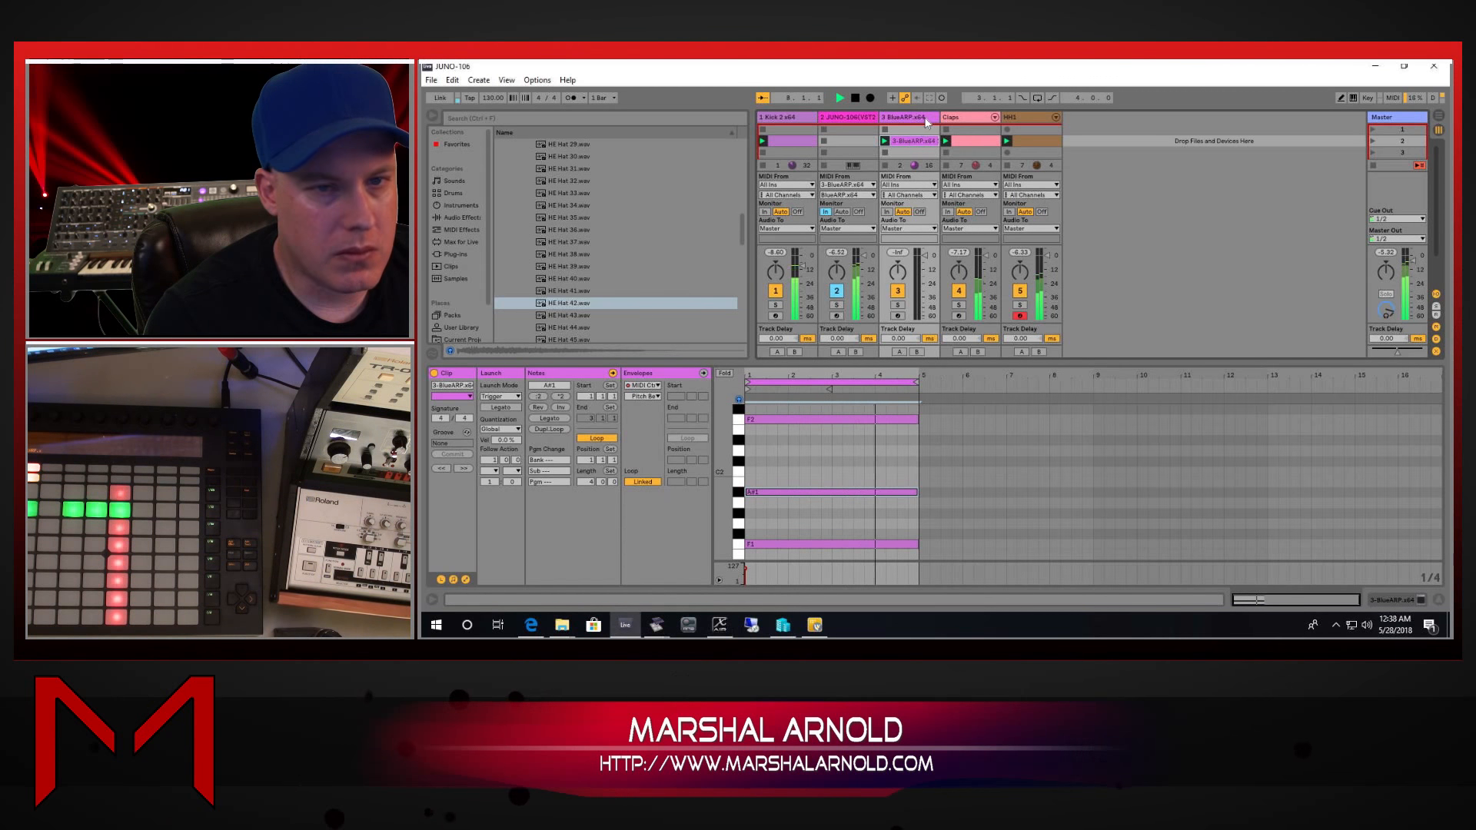
Step: Get the JUNO-106 plug-in window out of the way and show the JUNO-106 track's device chain
{"action": "left_click", "coordinate": [856, 118]}
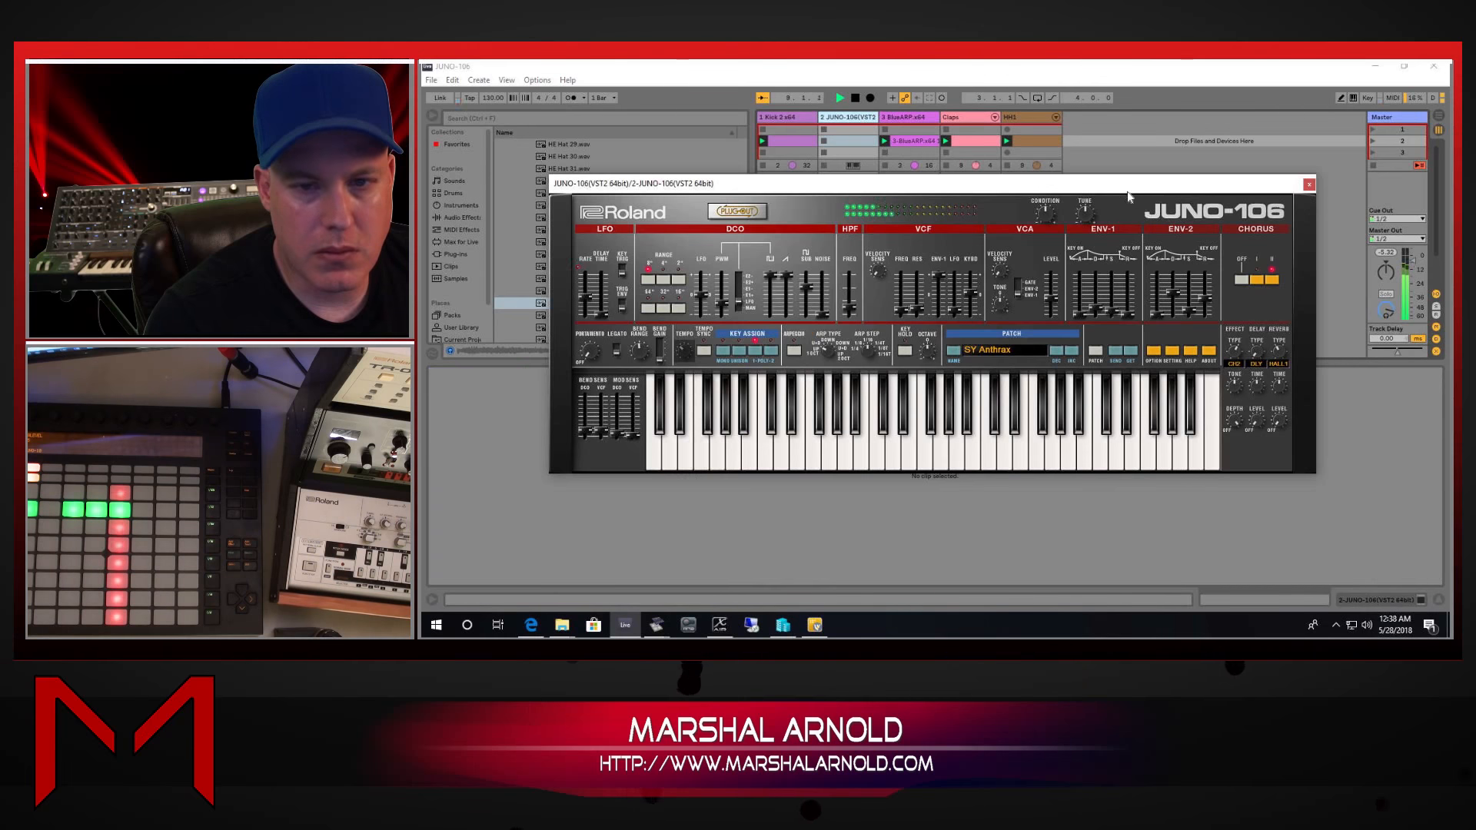
{"action": "left_click", "coordinate": [1308, 184]}
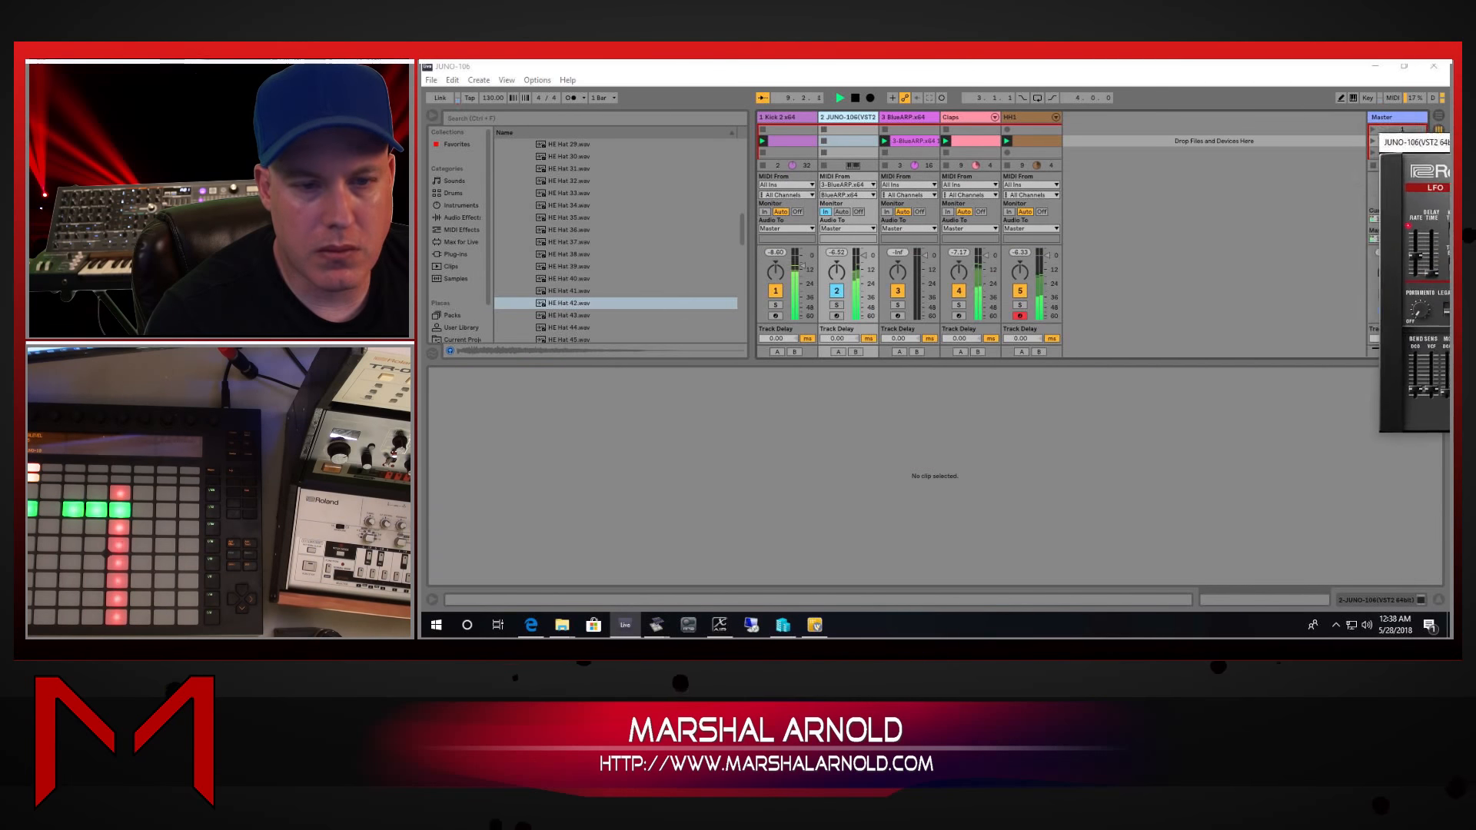
{"action": "left_click", "coordinate": [1372, 600]}
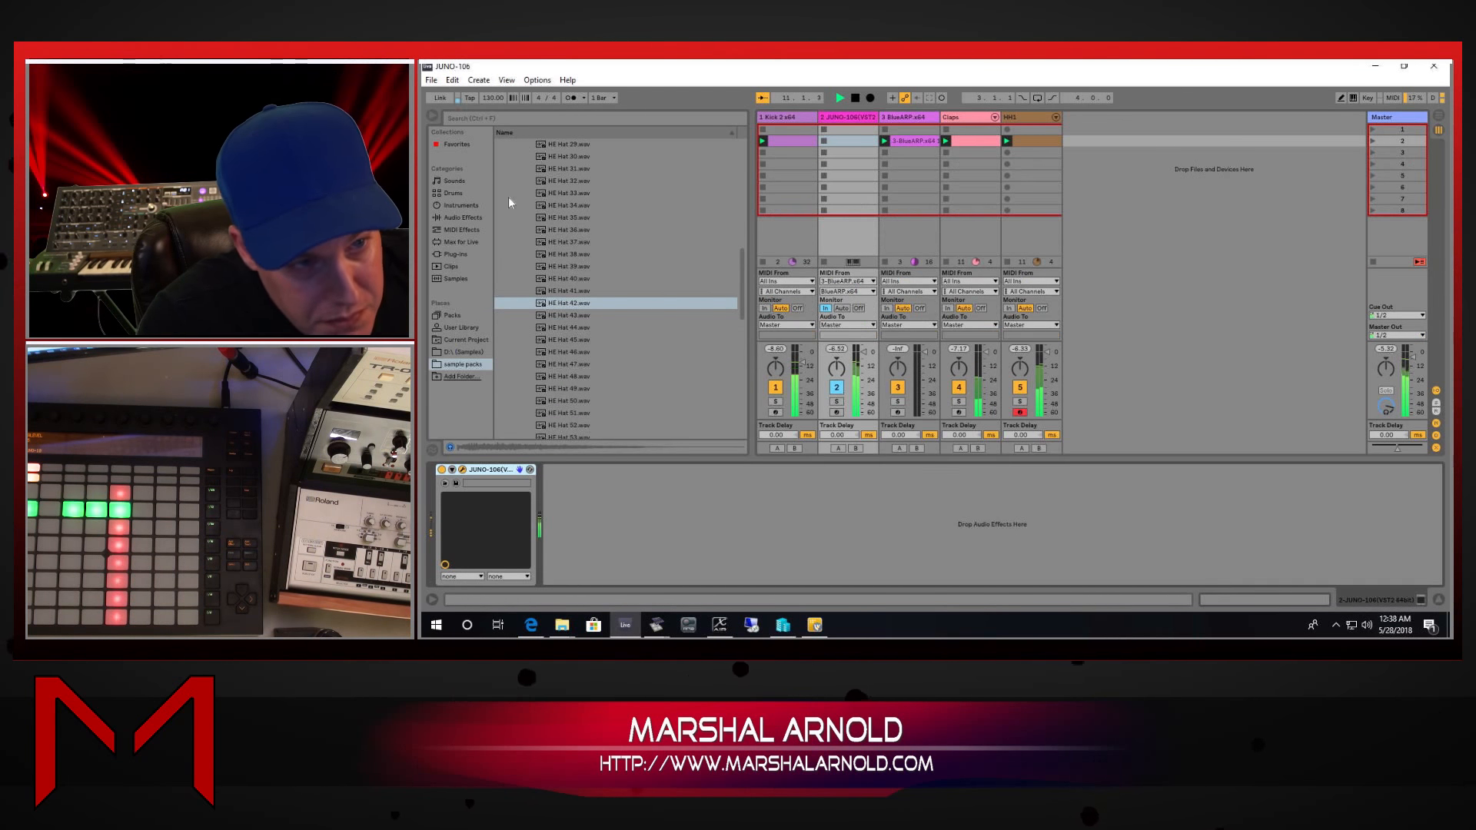
Step: Search the audio effects for "eq" and add EQ Eight after the JUNO-106 instrument
{"action": "left_click", "coordinate": [461, 218]}
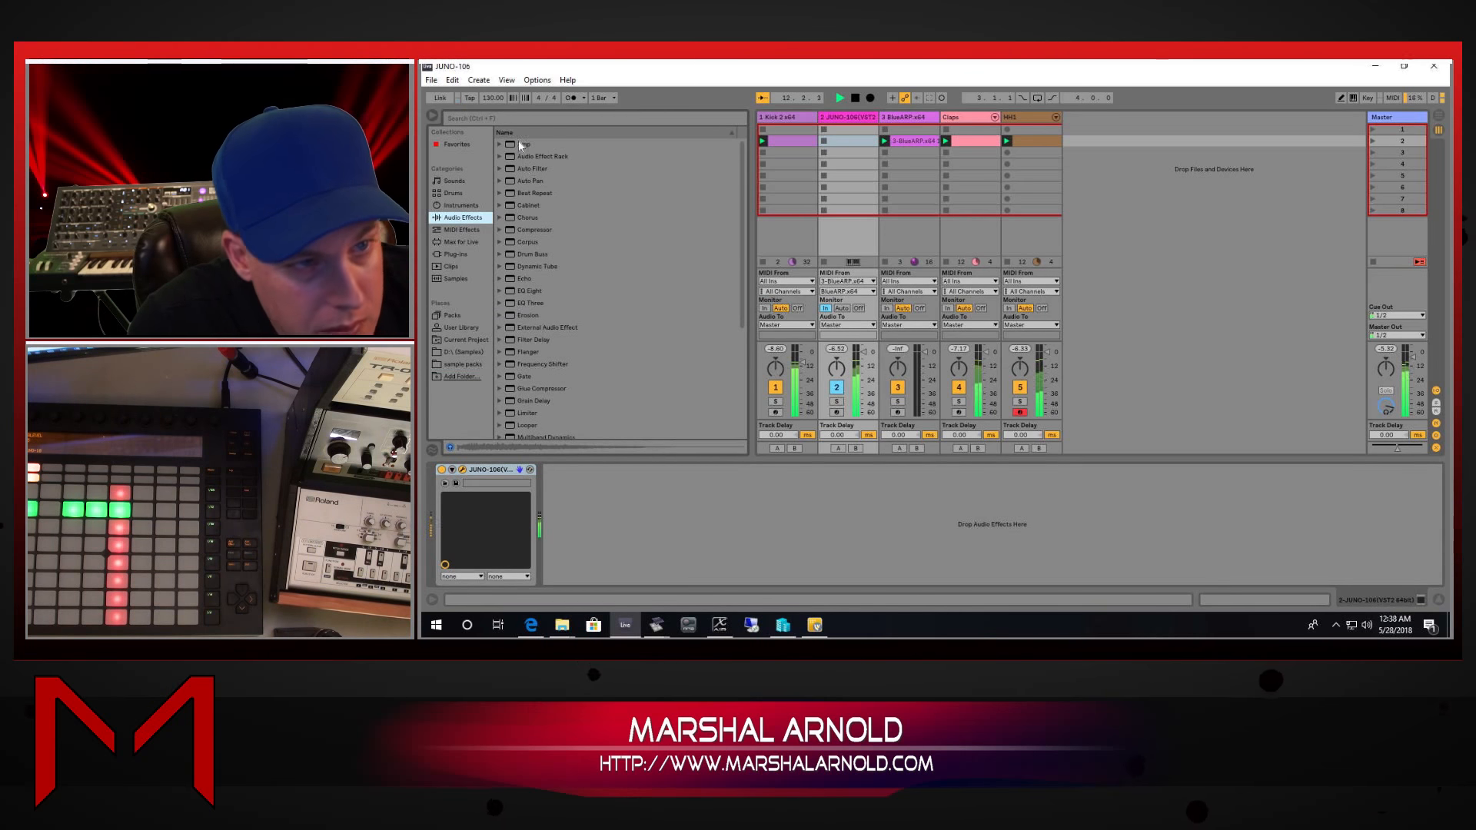
{"action": "left_click", "coordinate": [504, 117]}
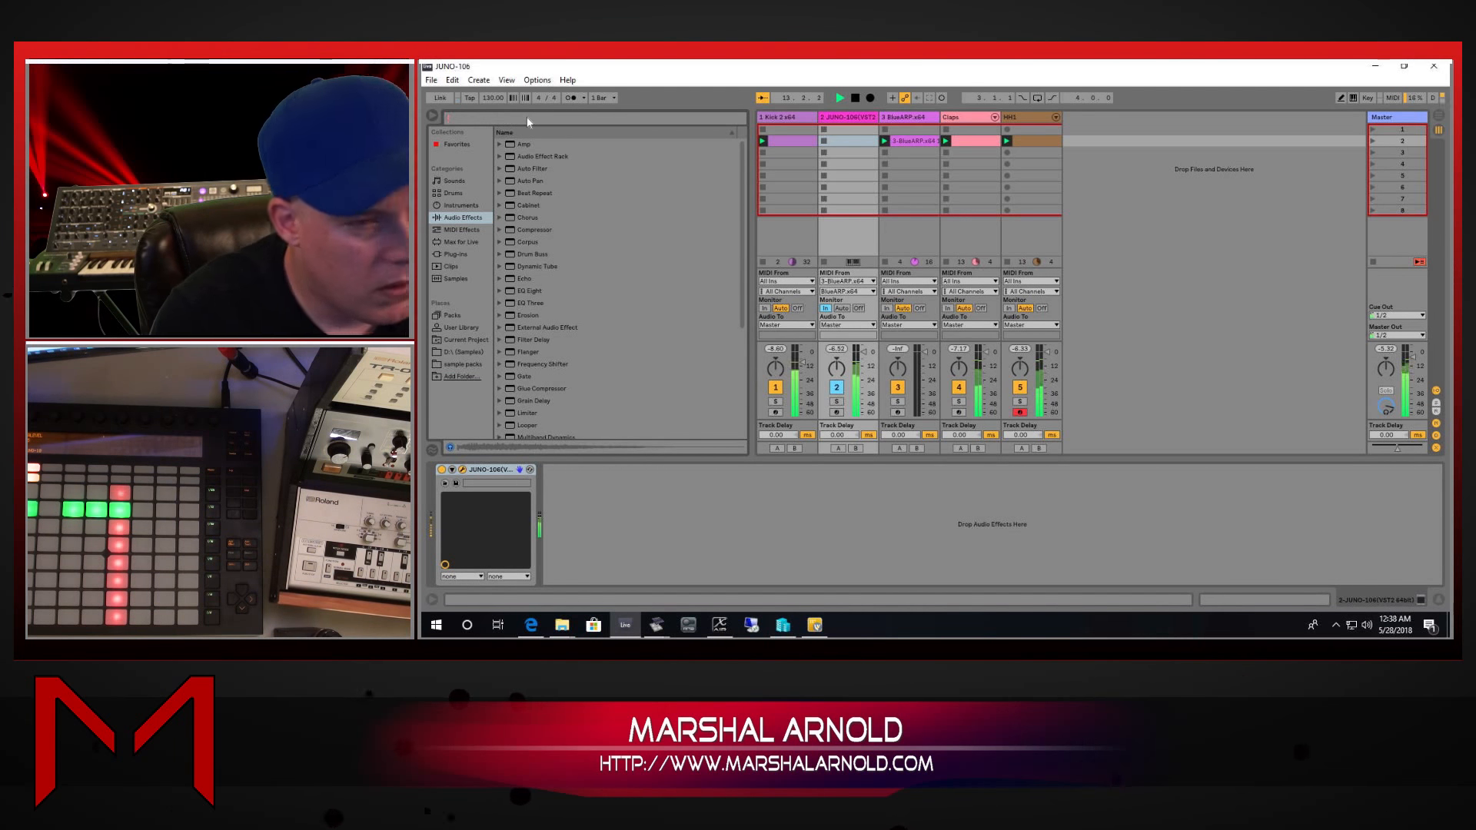
{"action": "type", "text": "eq"}
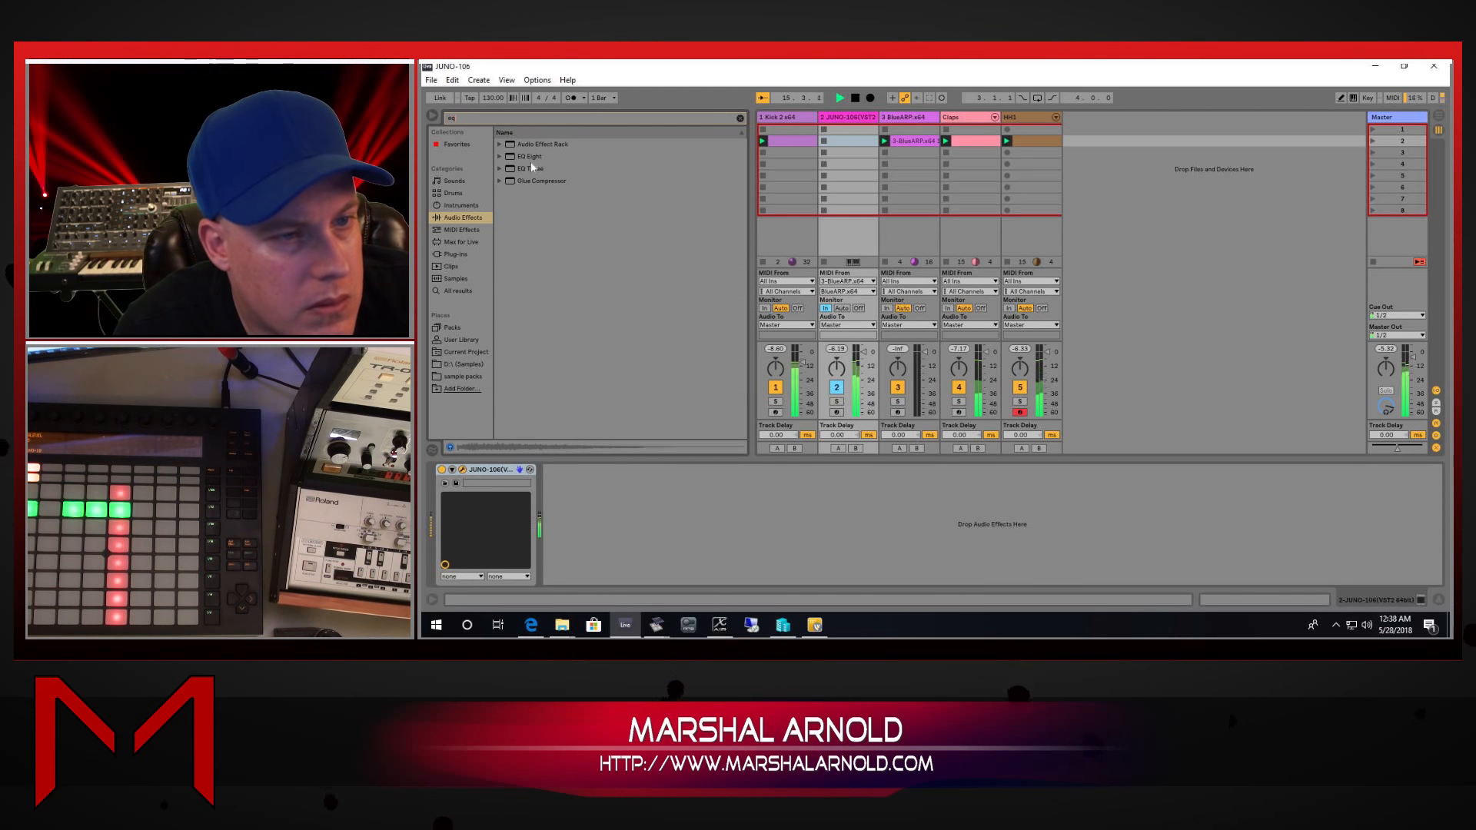
{"action": "left_click_drag", "start_coordinate": [523, 157], "coordinate": [679, 549]}
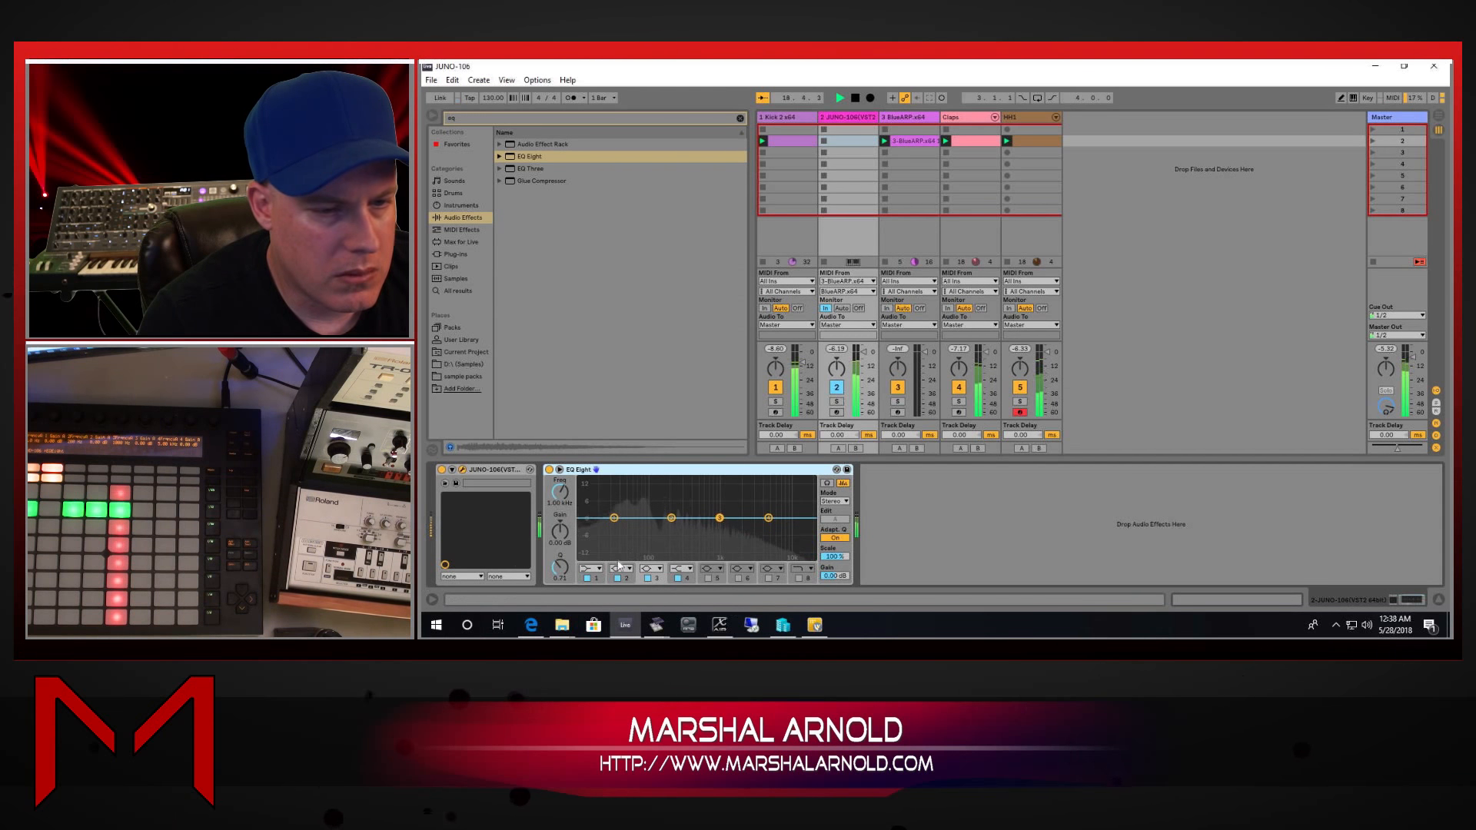
Step: Make EQ Eight's band 1 a low cut at about 18 Hz and enable the band 8 high cut
{"action": "left_click", "coordinate": [599, 570]}
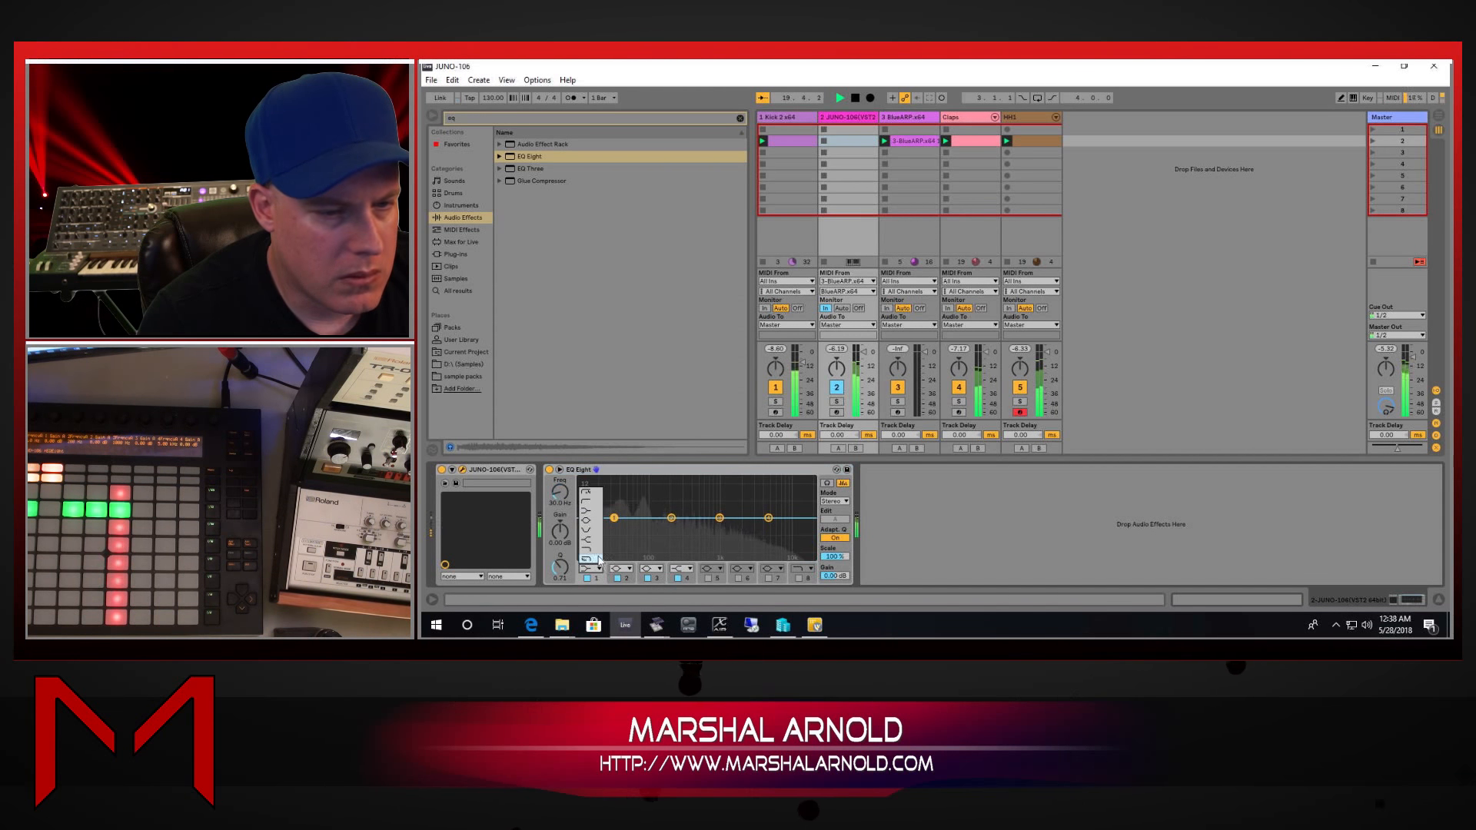
{"action": "left_click", "coordinate": [590, 494]}
{"action": "left_click_drag", "start_coordinate": [614, 532], "coordinate": [664, 539]}
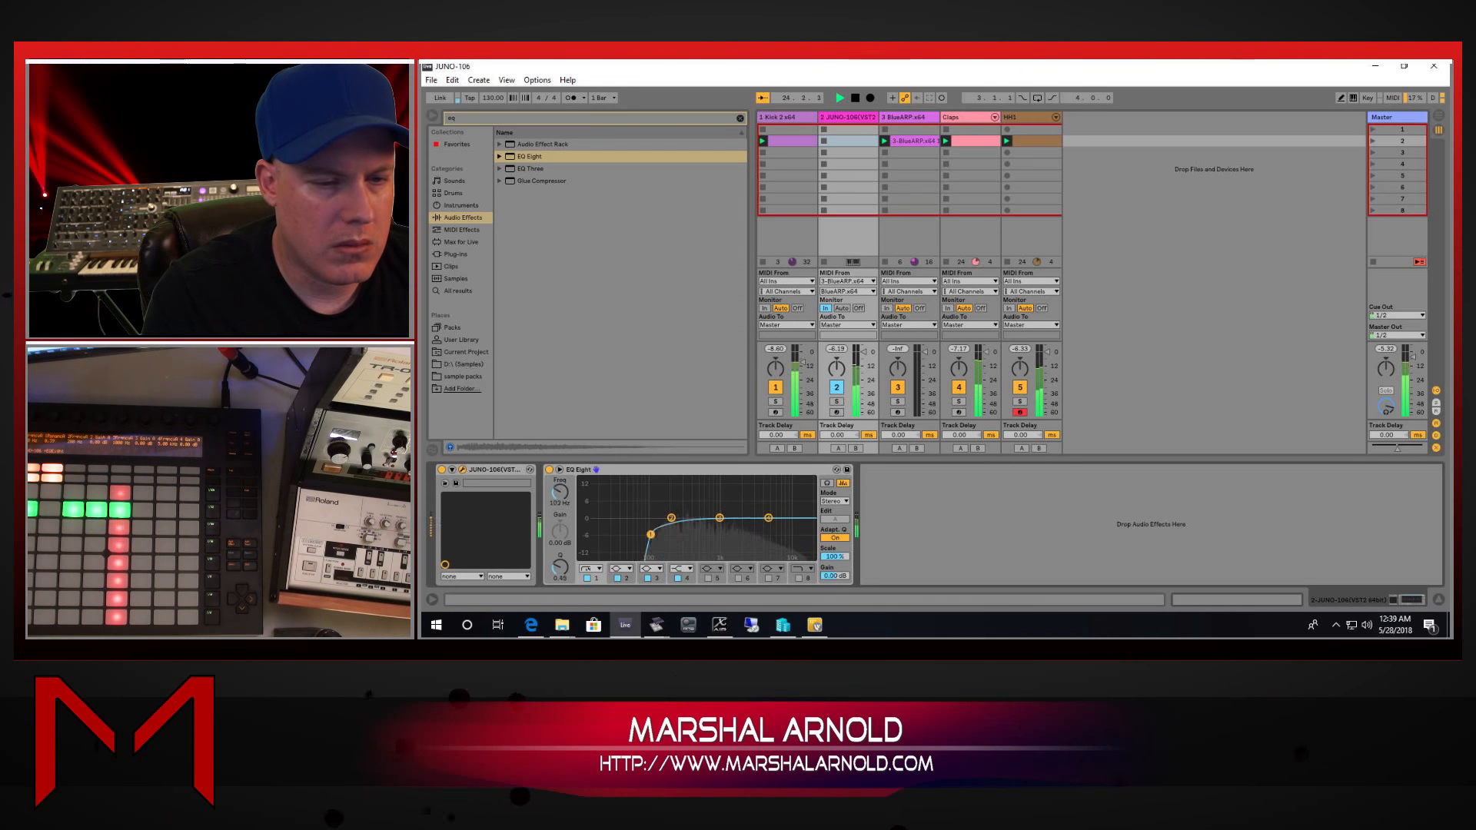
{"action": "left_click_drag", "start_coordinate": [650, 533], "coordinate": [595, 531]}
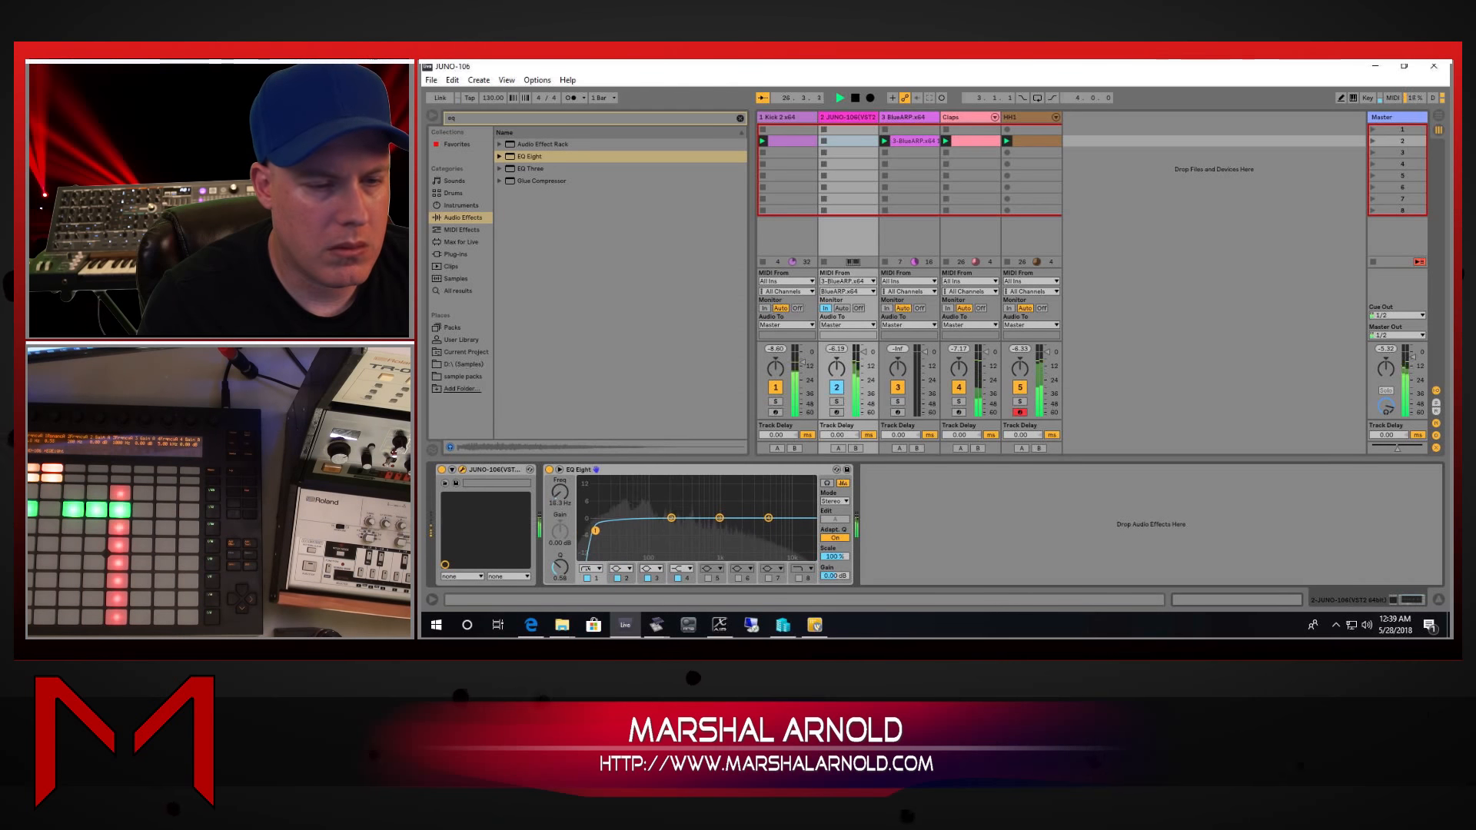
{"action": "left_click", "coordinate": [799, 578]}
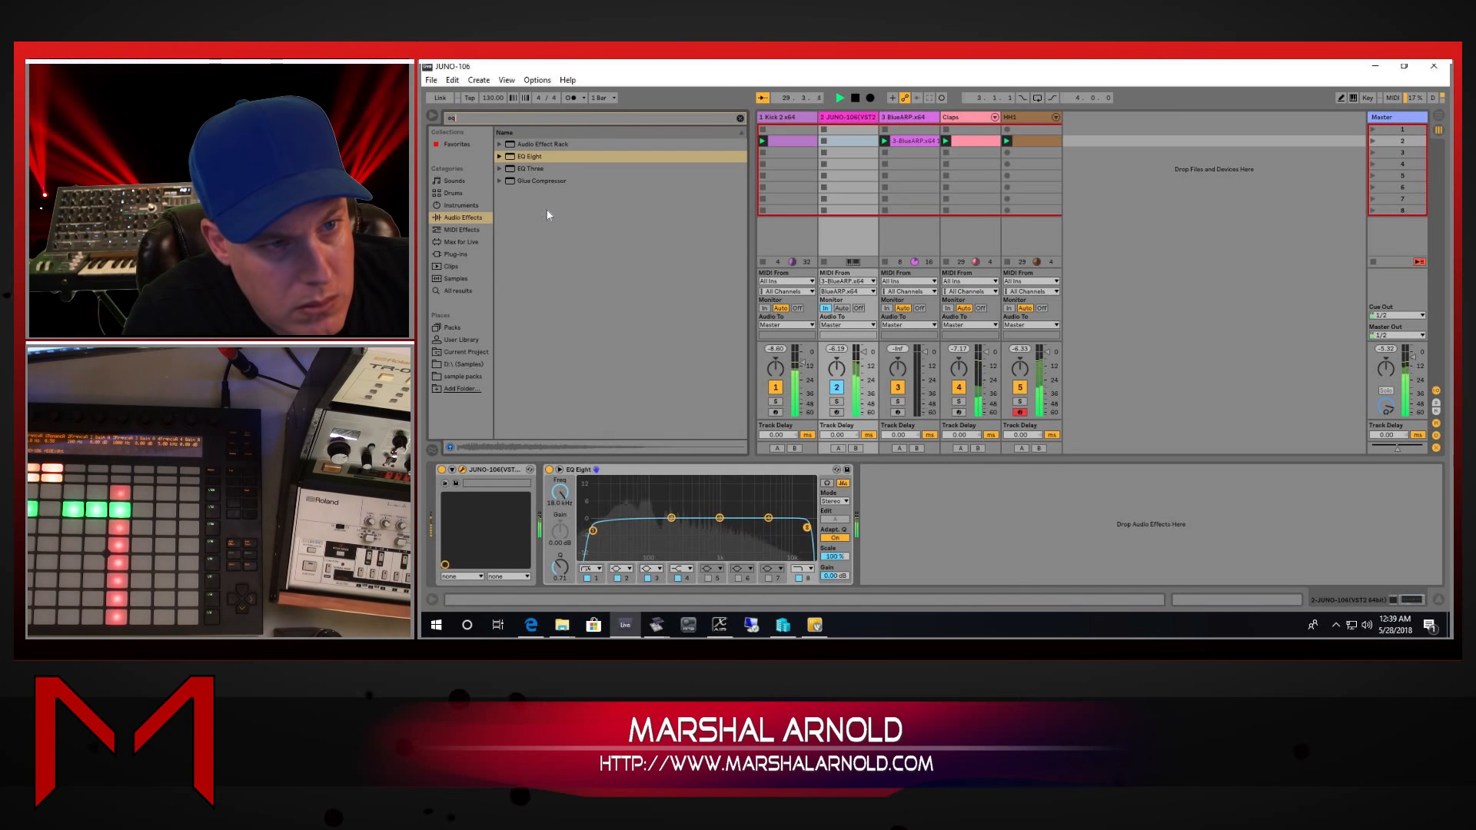
Step: Search the audio effects and plug-ins for "ste", check the WaveShell plug-ins, and clear the search
{"action": "key", "text": "BackSpace"}
{"action": "key", "text": "BackSpace"}
{"action": "type", "text": "st"}
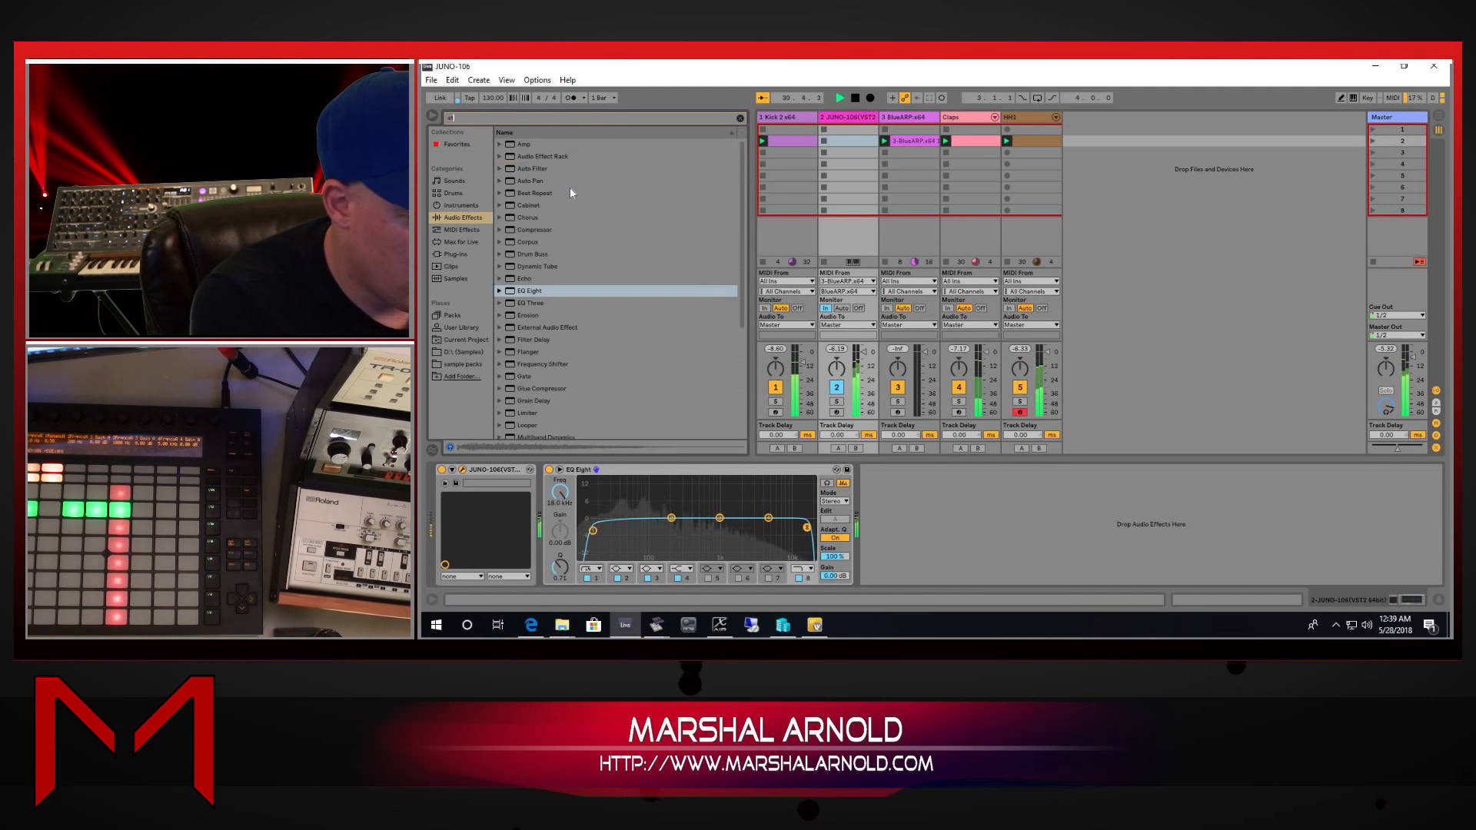
{"action": "type", "text": "e"}
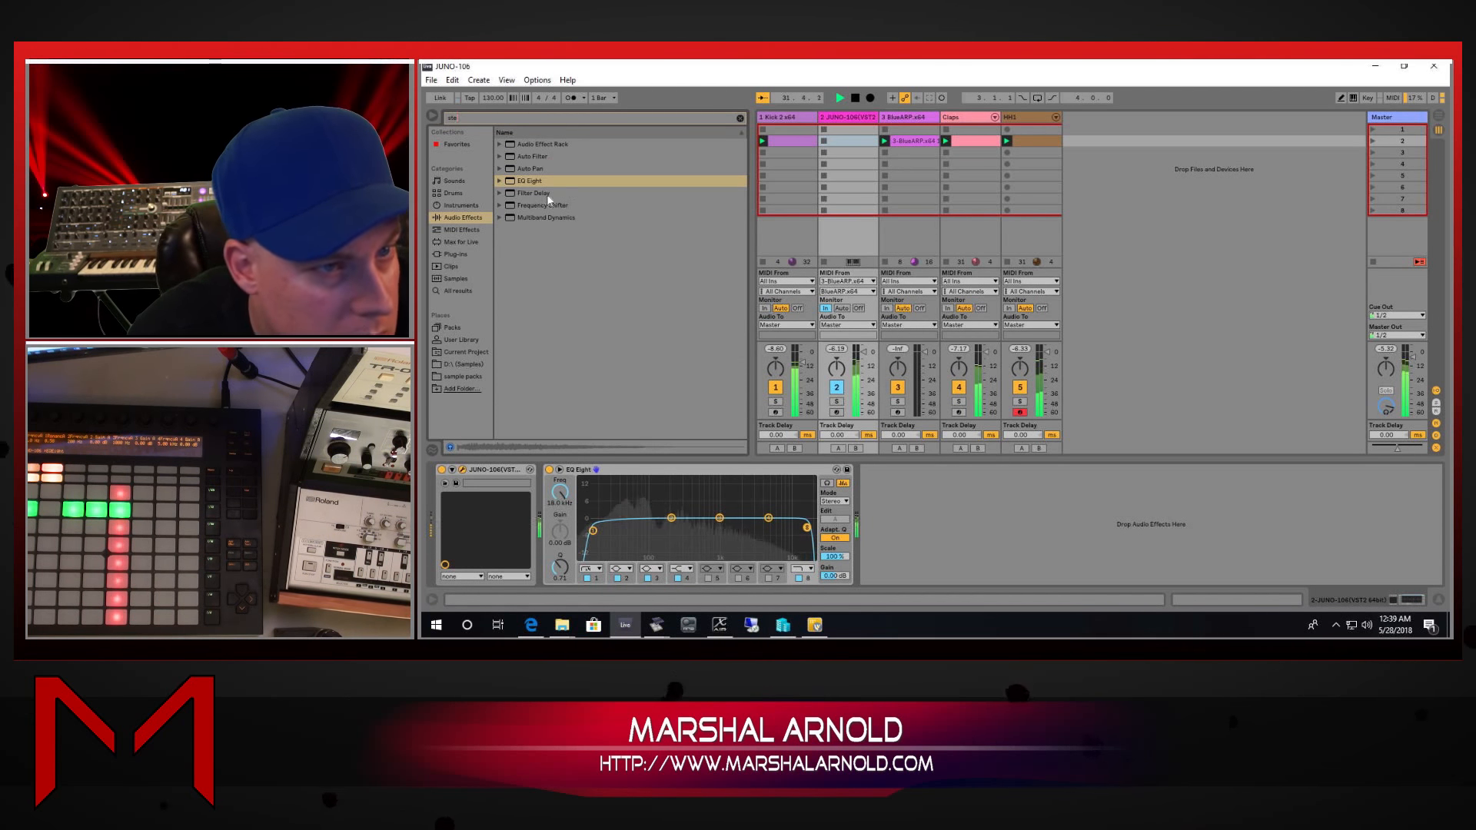
{"action": "left_click", "coordinate": [457, 254]}
{"action": "double_click", "coordinate": [572, 145]}
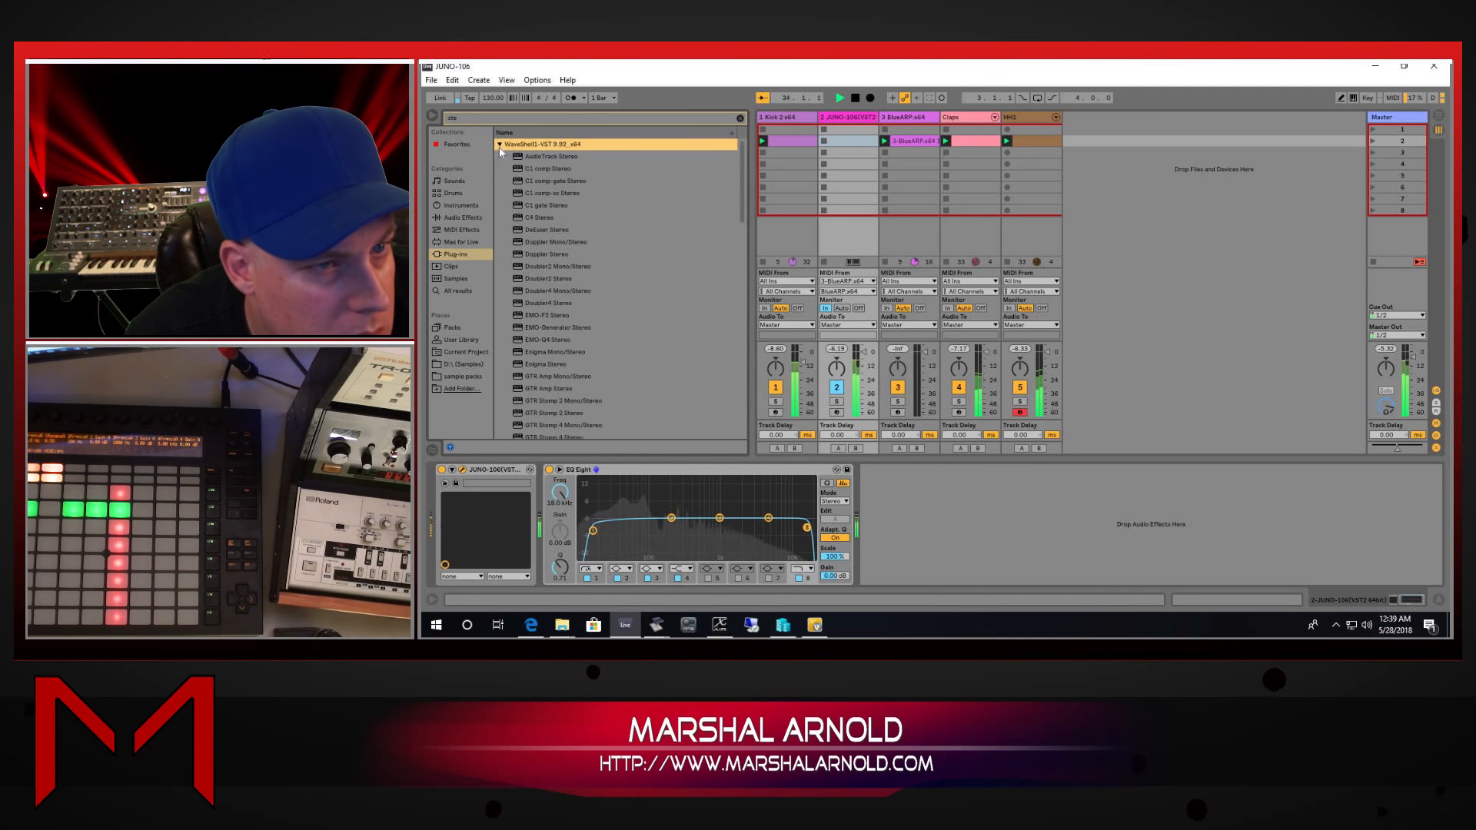
{"action": "key", "text": "ctrl+f"}
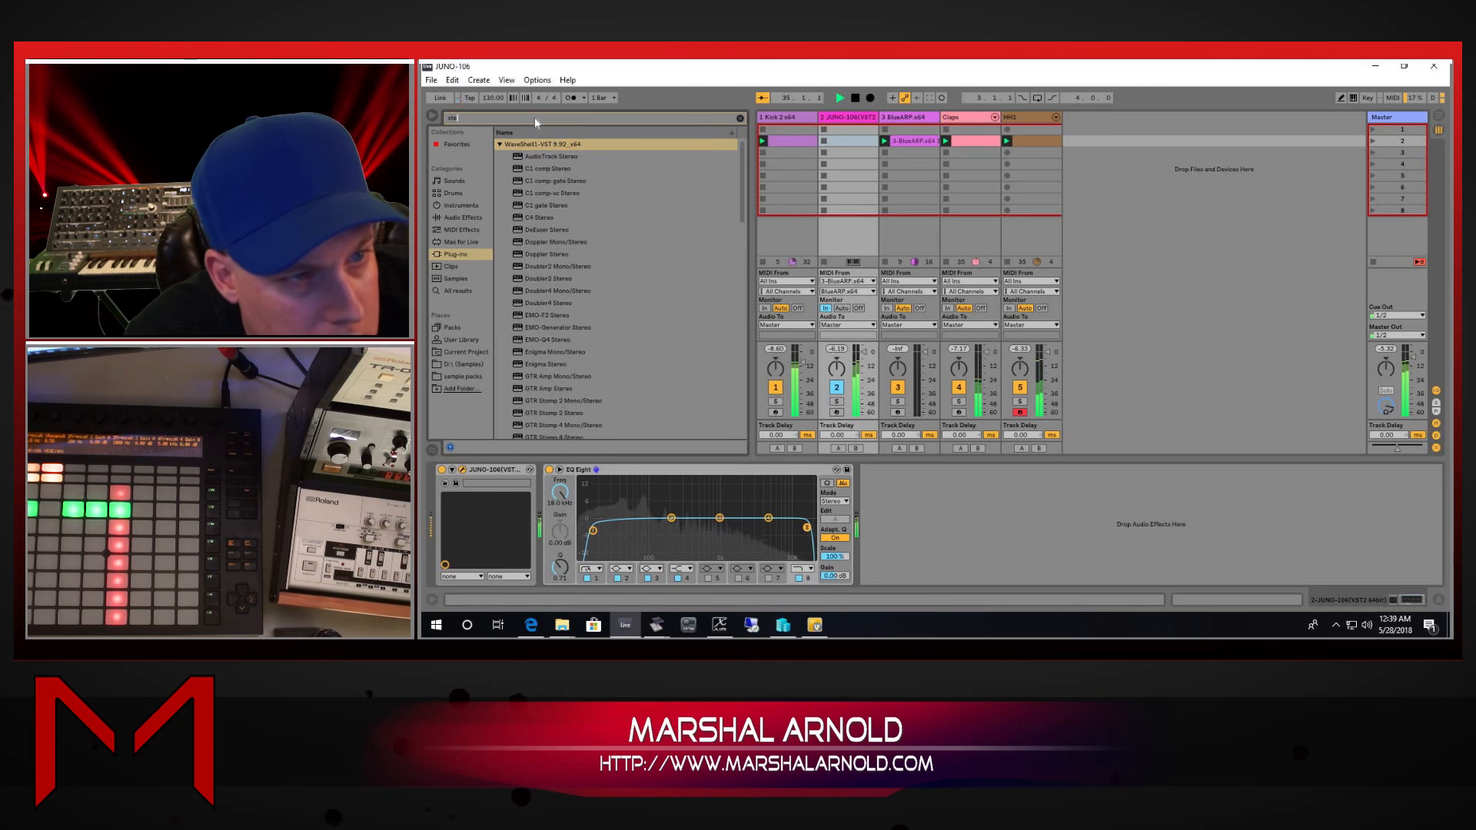
{"action": "left_click", "coordinate": [740, 120]}
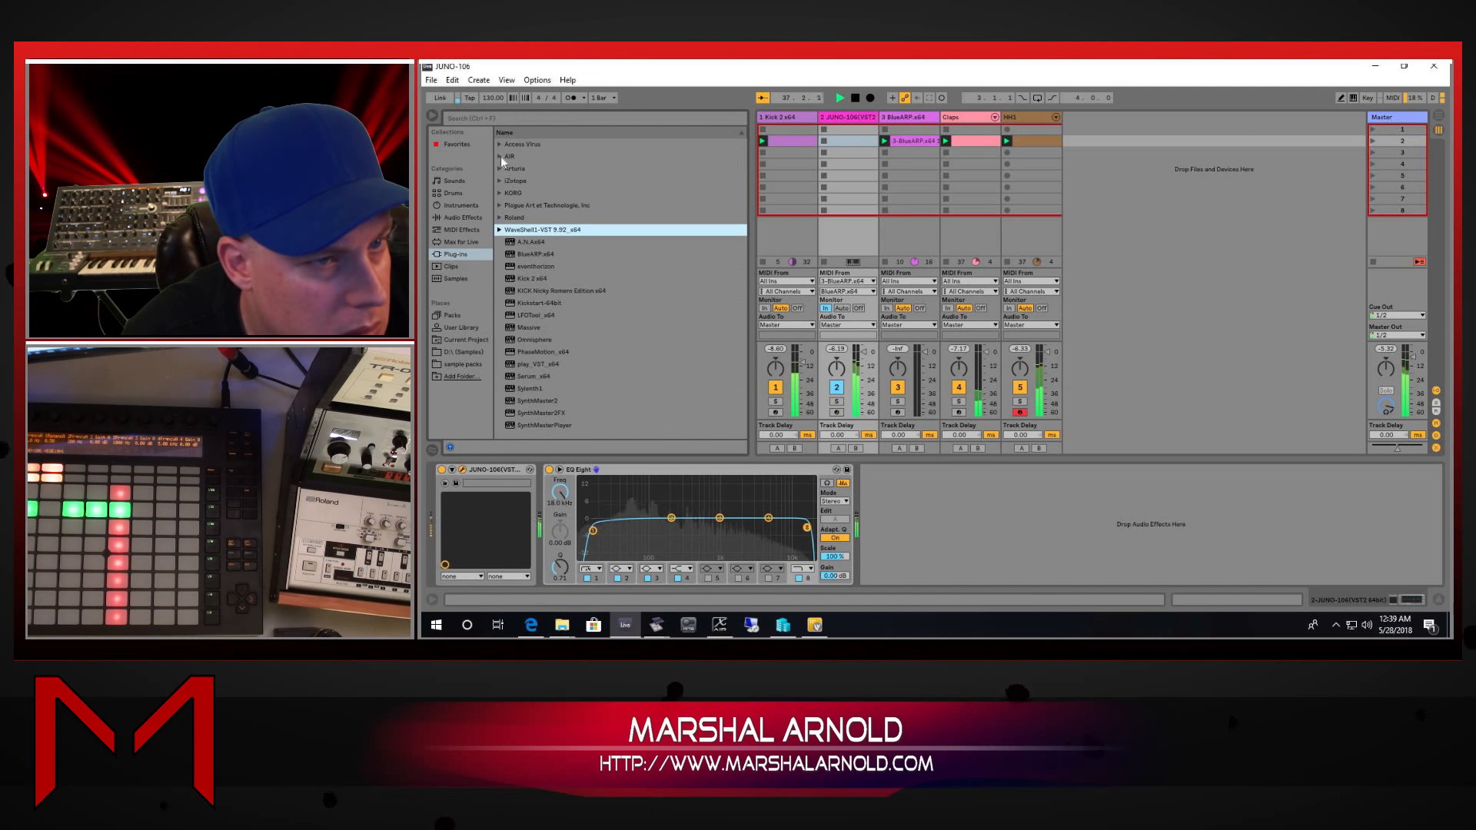
Step: Find Ozone 8 Imager among the iZotope plug-ins and add it after EQ Eight on the JUNO-106 track
{"action": "left_click", "coordinate": [487, 182]}
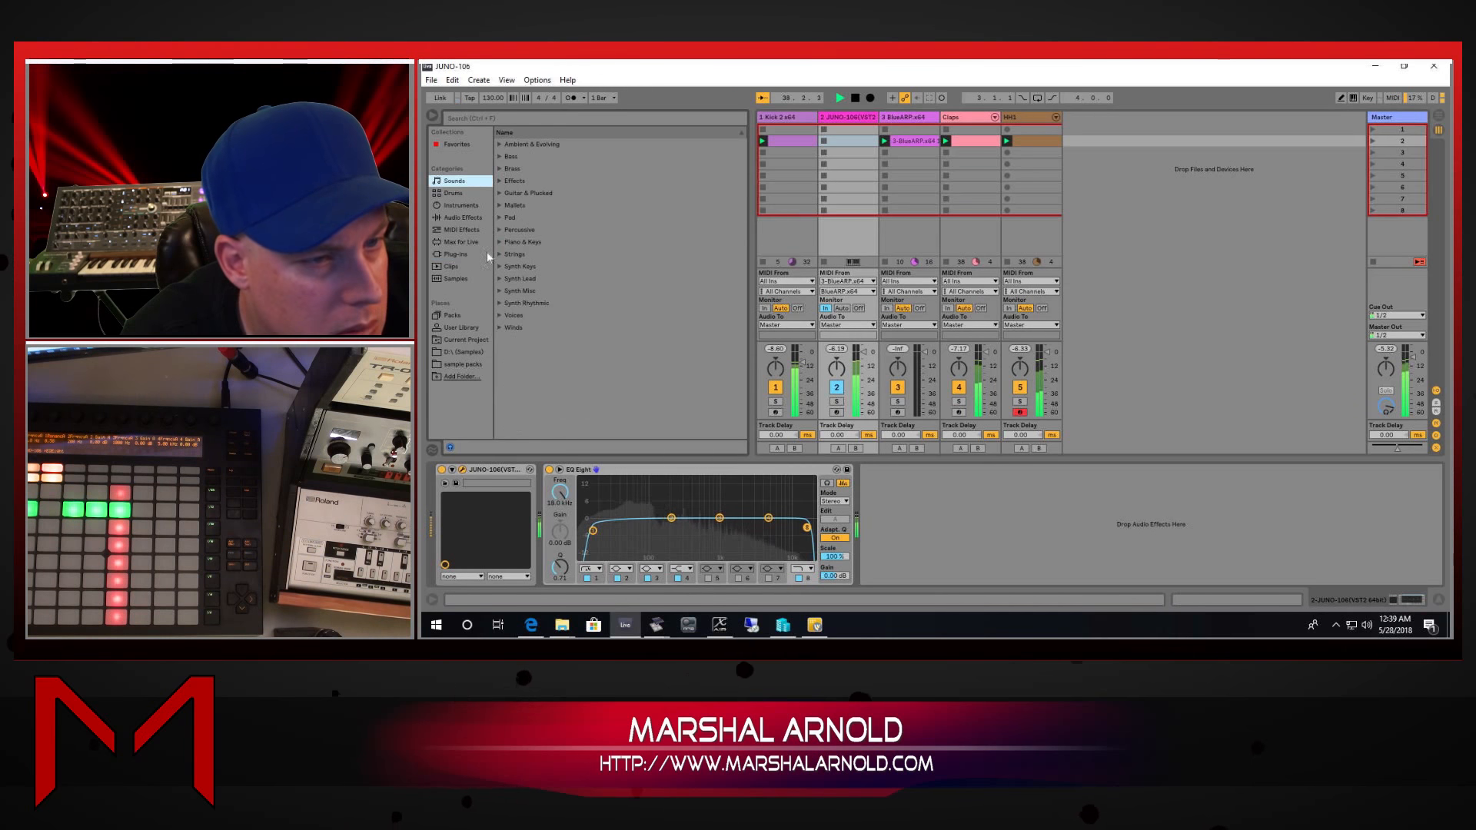
{"action": "left_click", "coordinate": [454, 255]}
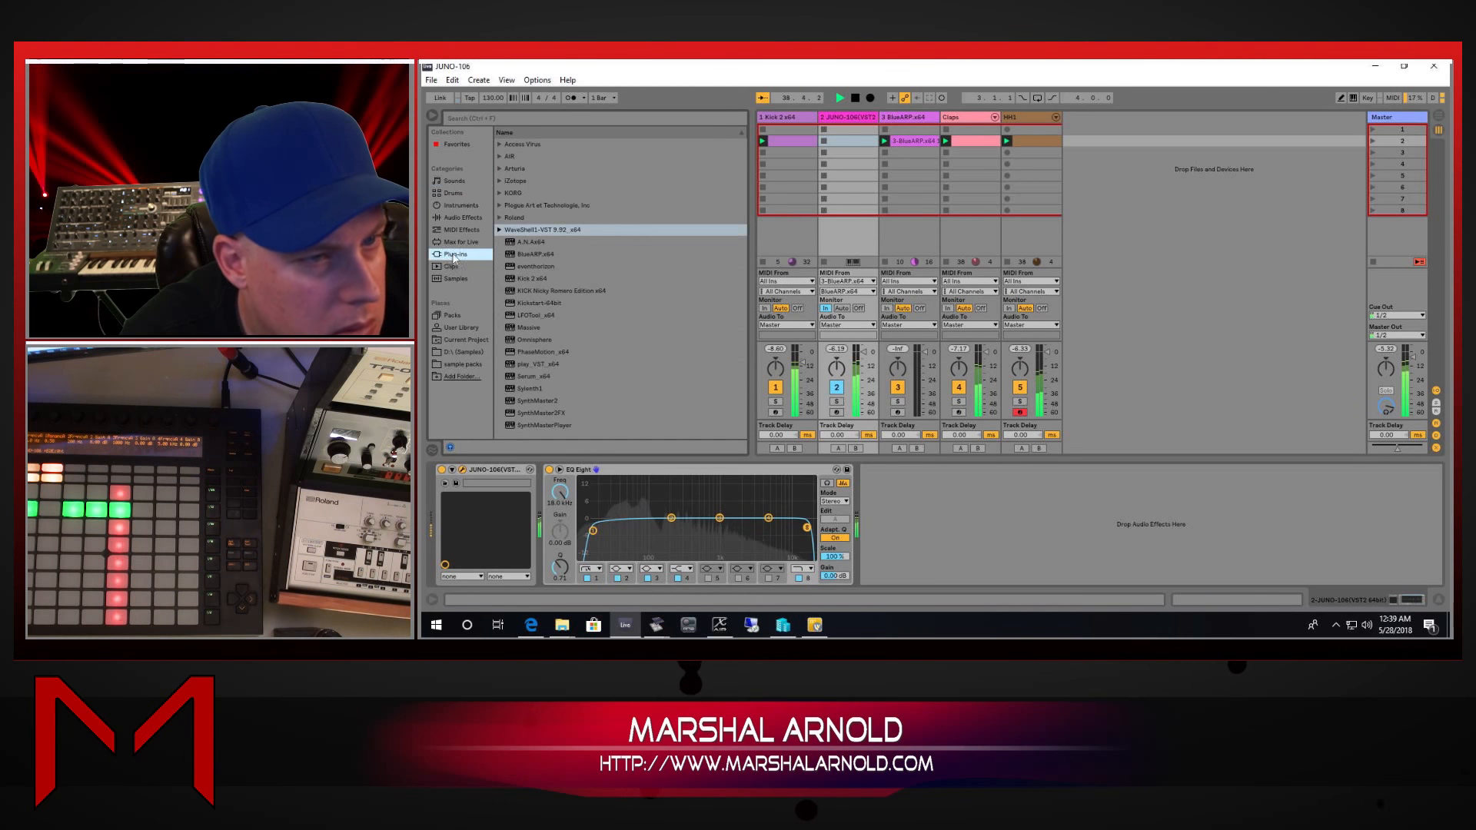
{"action": "left_click", "coordinate": [499, 181]}
{"action": "scroll", "coordinate": [638, 293], "scroll_direction": "down", "scroll_amount": 5}
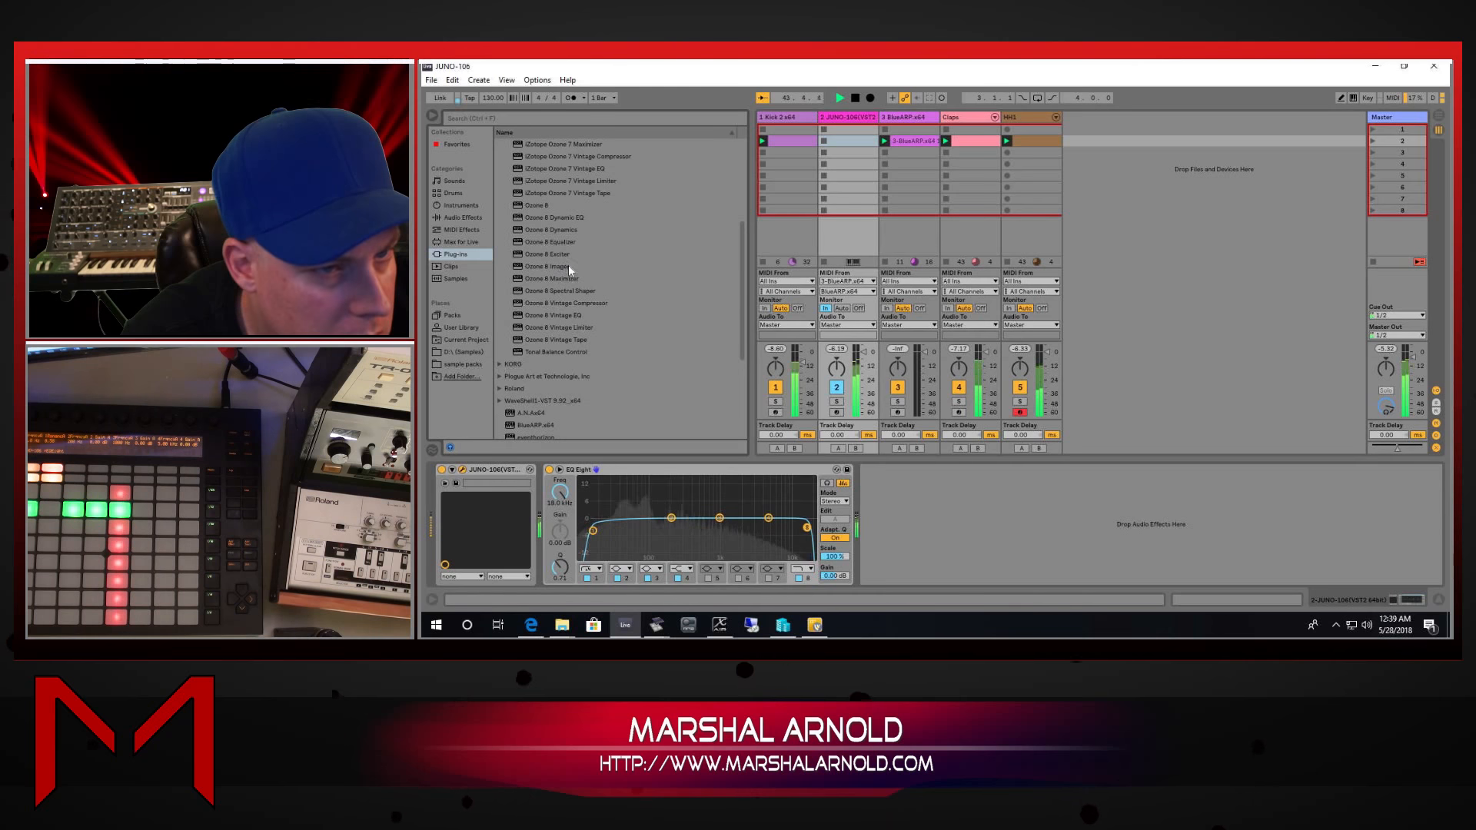
{"action": "left_click_drag", "start_coordinate": [552, 268], "coordinate": [937, 552]}
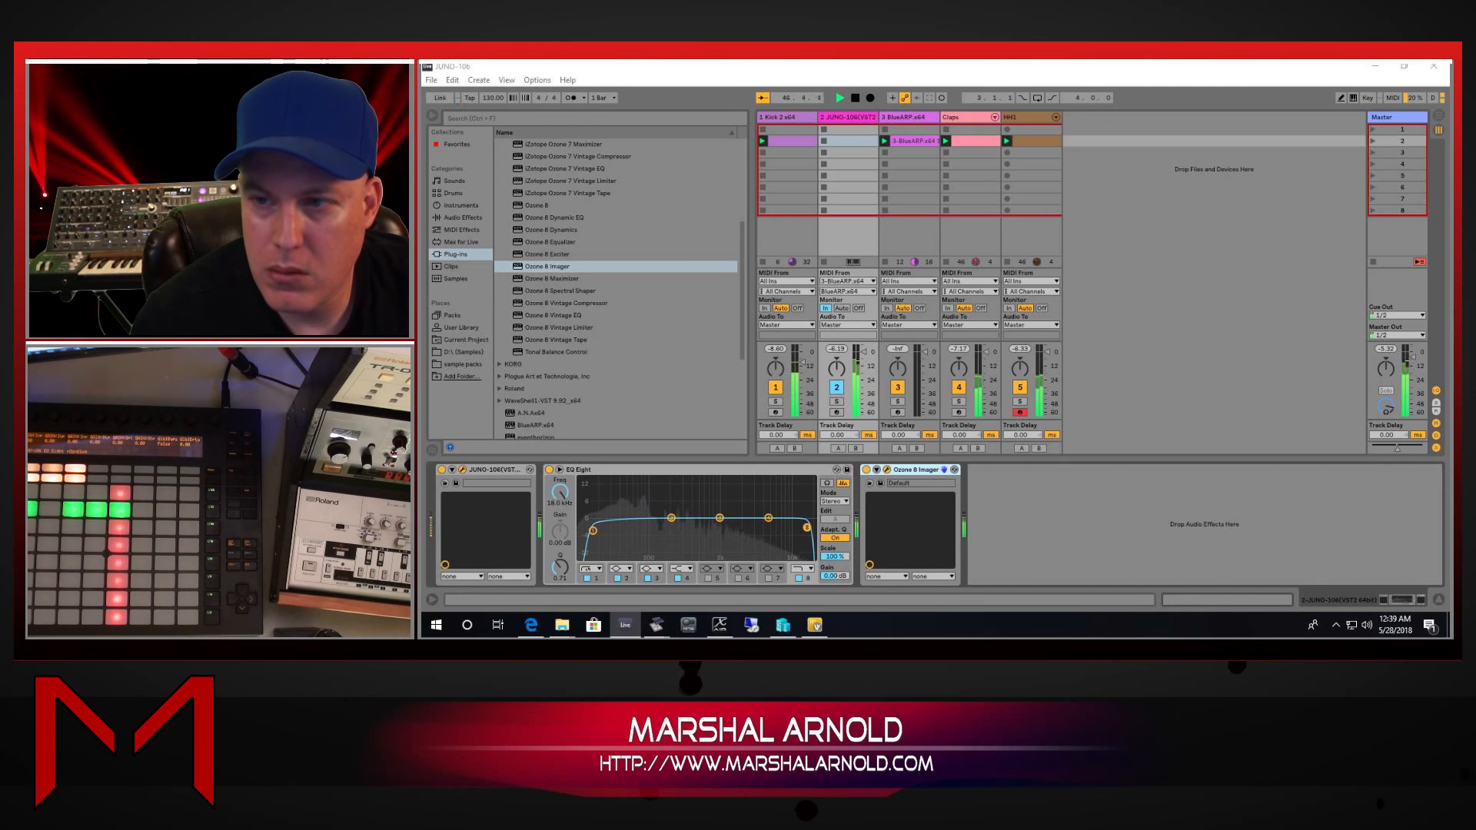
{"action": "left_click_drag", "start_coordinate": [824, 204], "coordinate": [825, 201]}
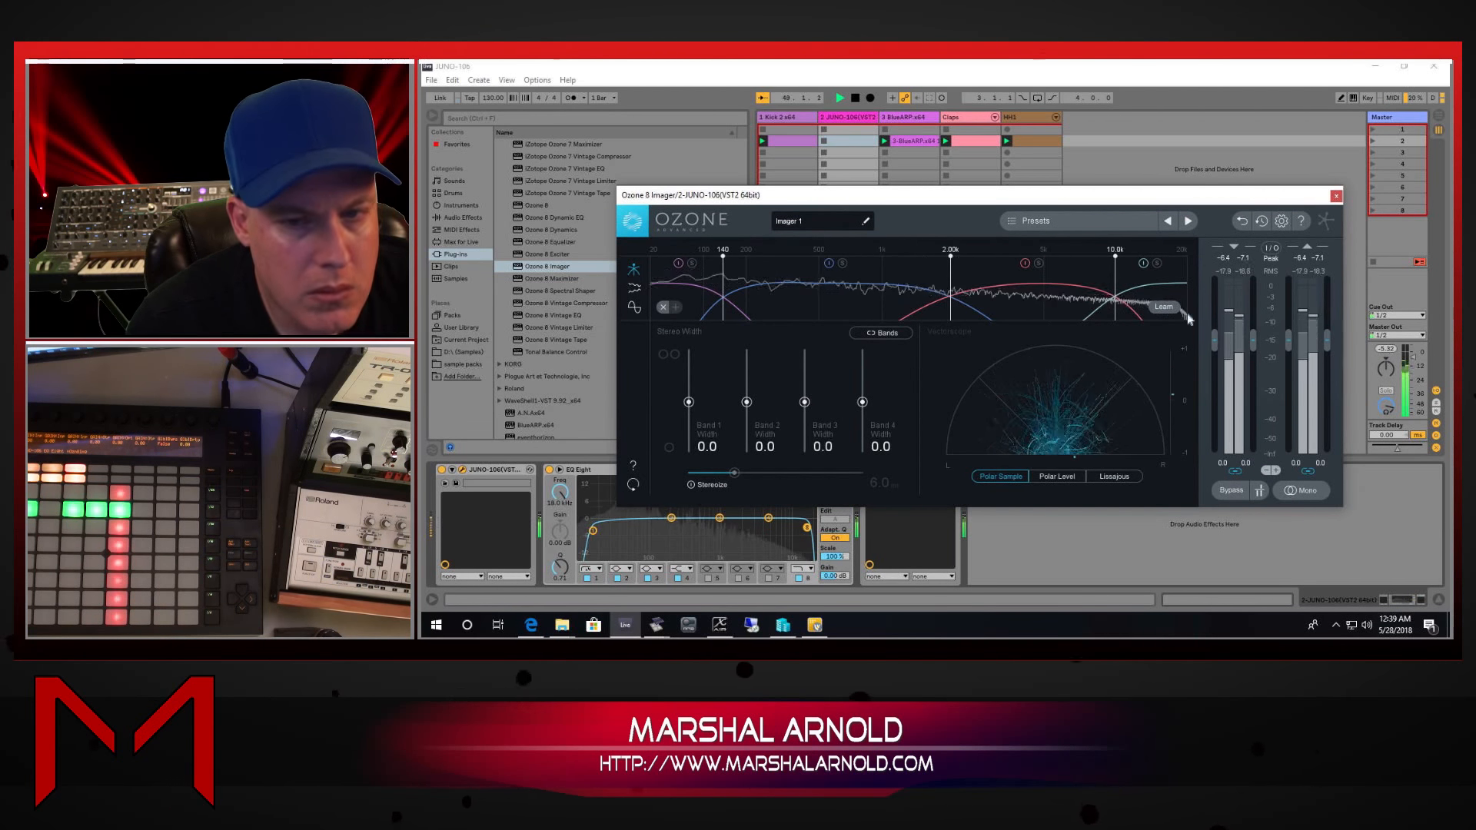
Step: Learn the Imager's crossover points and set the widths of bands 1 to 4 to -44.3, -31.6, 32.9 and 43.0
{"action": "left_click", "coordinate": [1164, 307]}
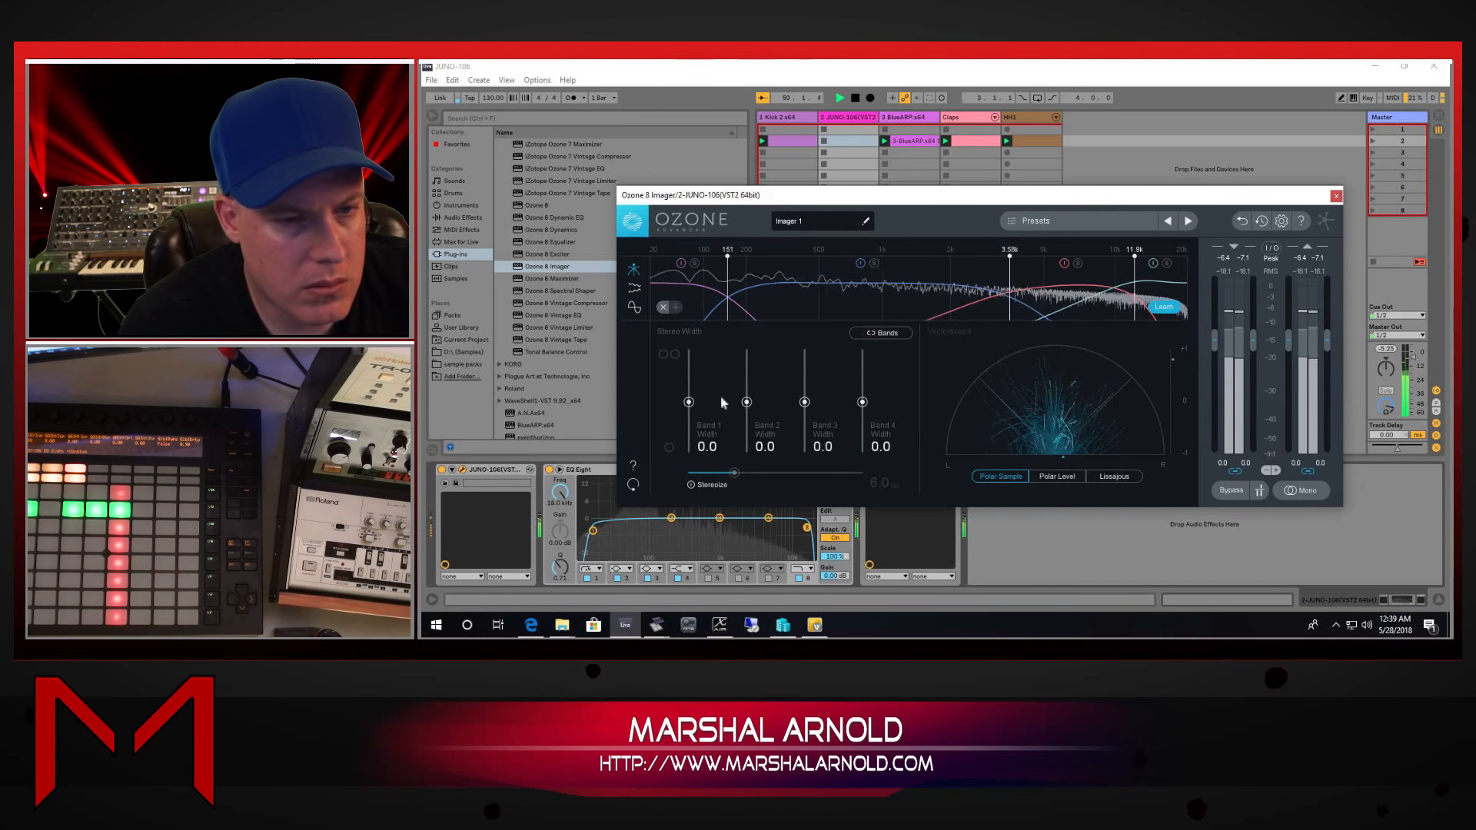
{"action": "left_click_drag", "start_coordinate": [689, 402], "coordinate": [747, 418]}
{"action": "left_click_drag", "start_coordinate": [801, 396], "coordinate": [863, 379]}
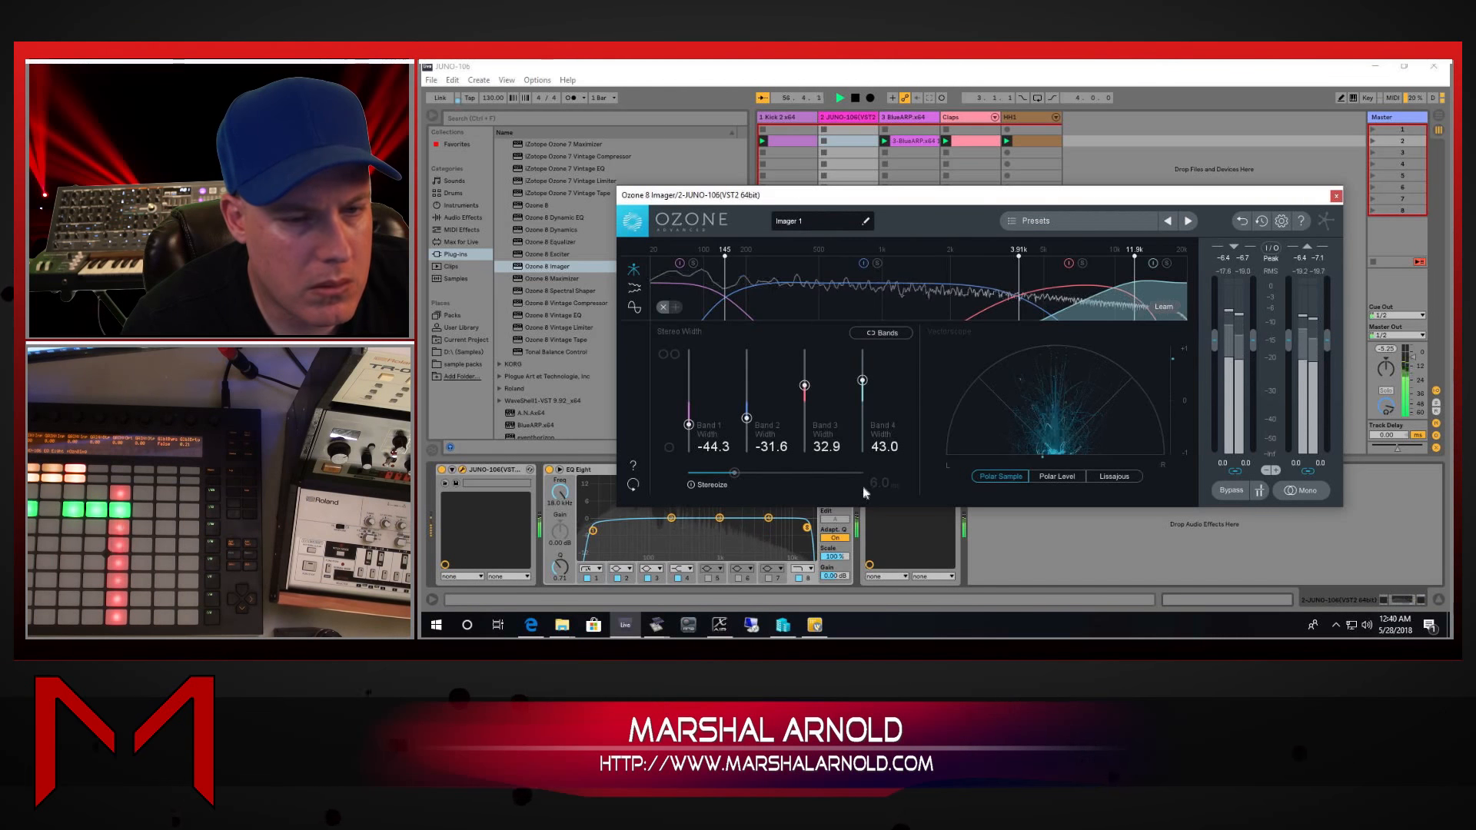
Step: Turn on Stereoize in the Imager and raise the Band 3 width to 43.0
{"action": "left_click", "coordinate": [714, 485]}
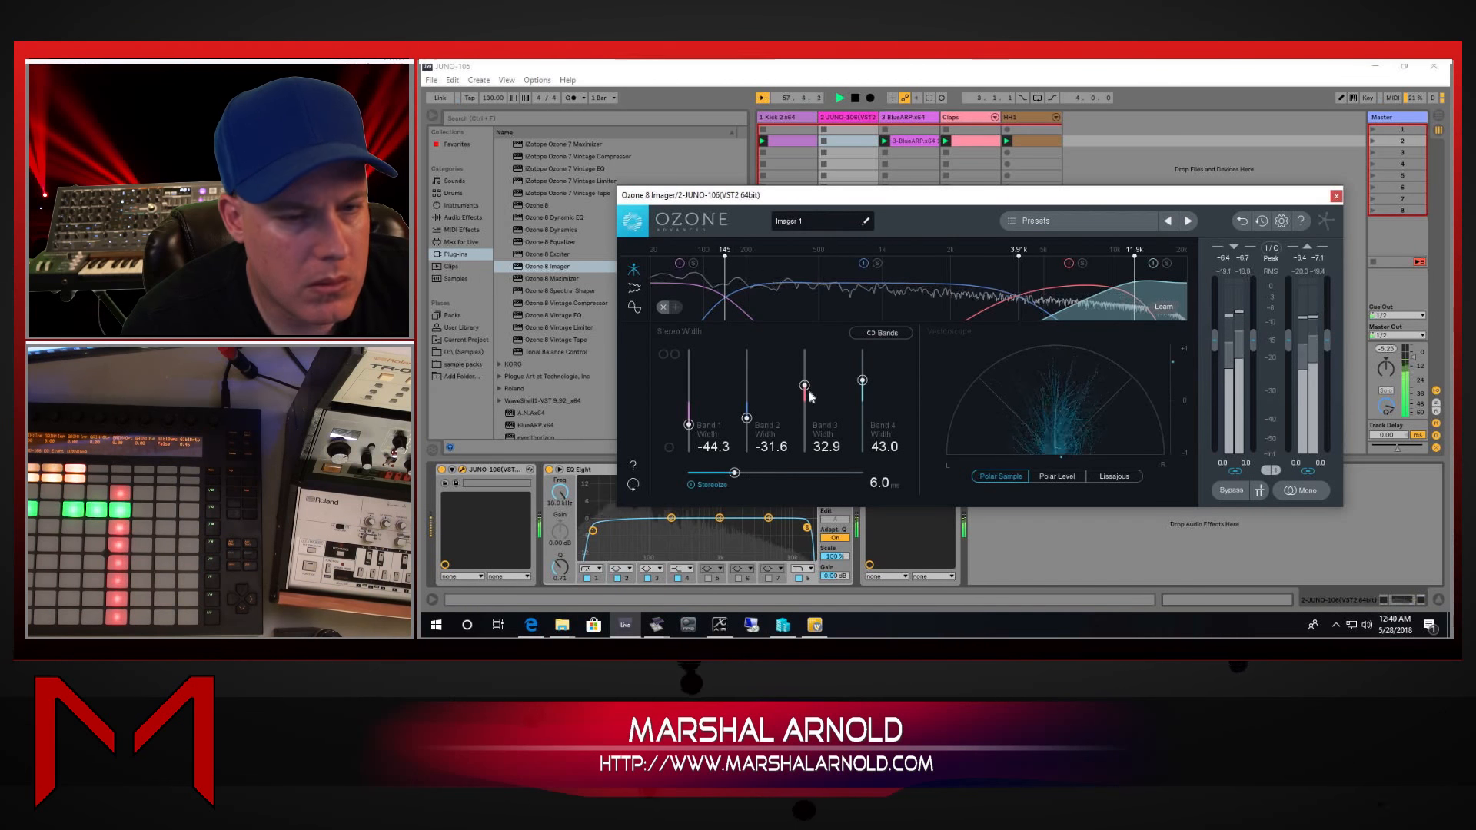
{"action": "left_click_drag", "start_coordinate": [805, 385], "coordinate": [805, 380]}
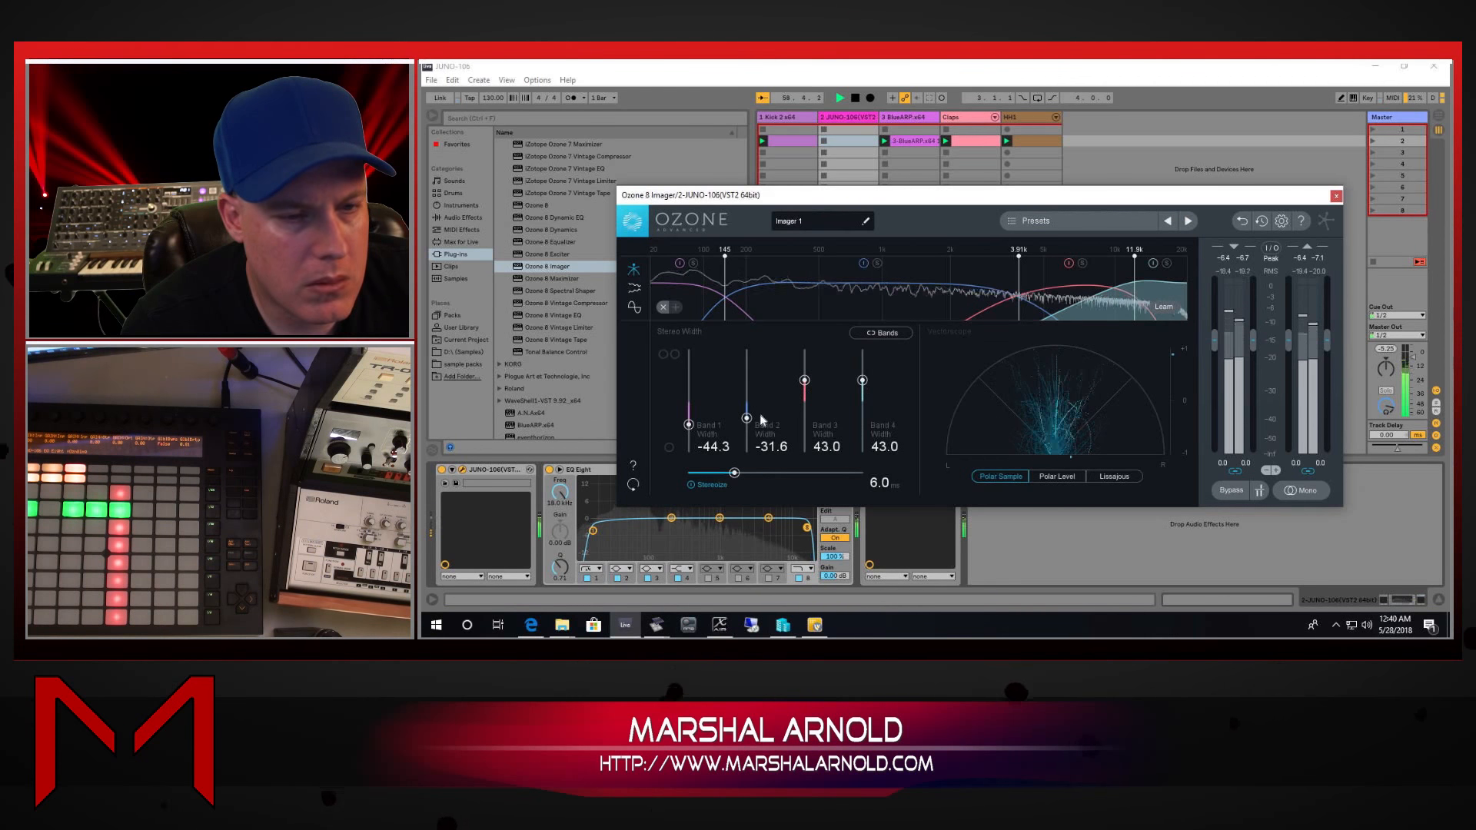
Step: Set the Imager's Band 2, 3 and 4 widths to 16.5, 36.7 and 25.3, and close its window
{"action": "left_click_drag", "start_coordinate": [748, 420], "coordinate": [862, 396]}
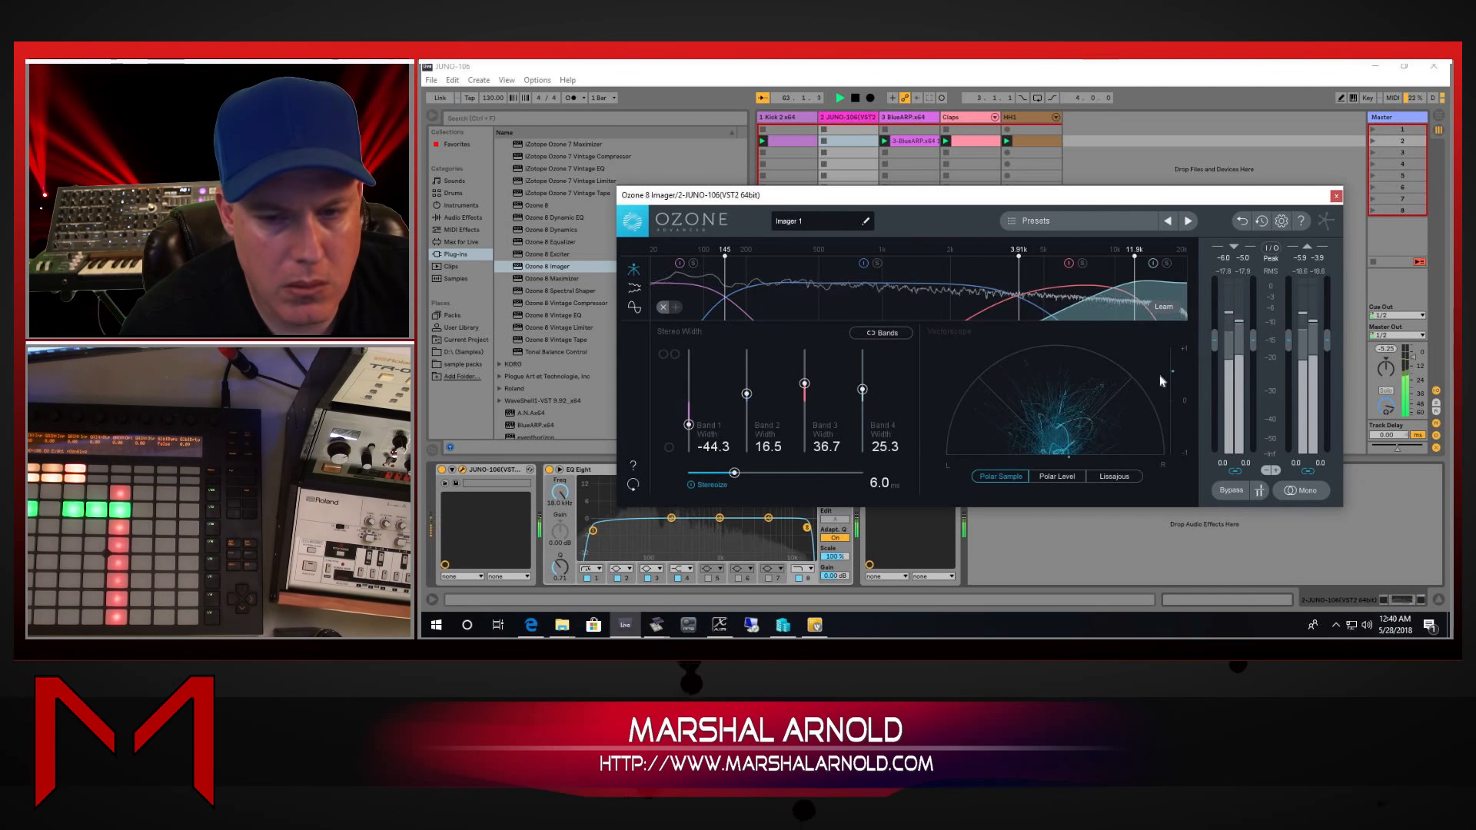
{"action": "left_click", "coordinate": [1336, 196]}
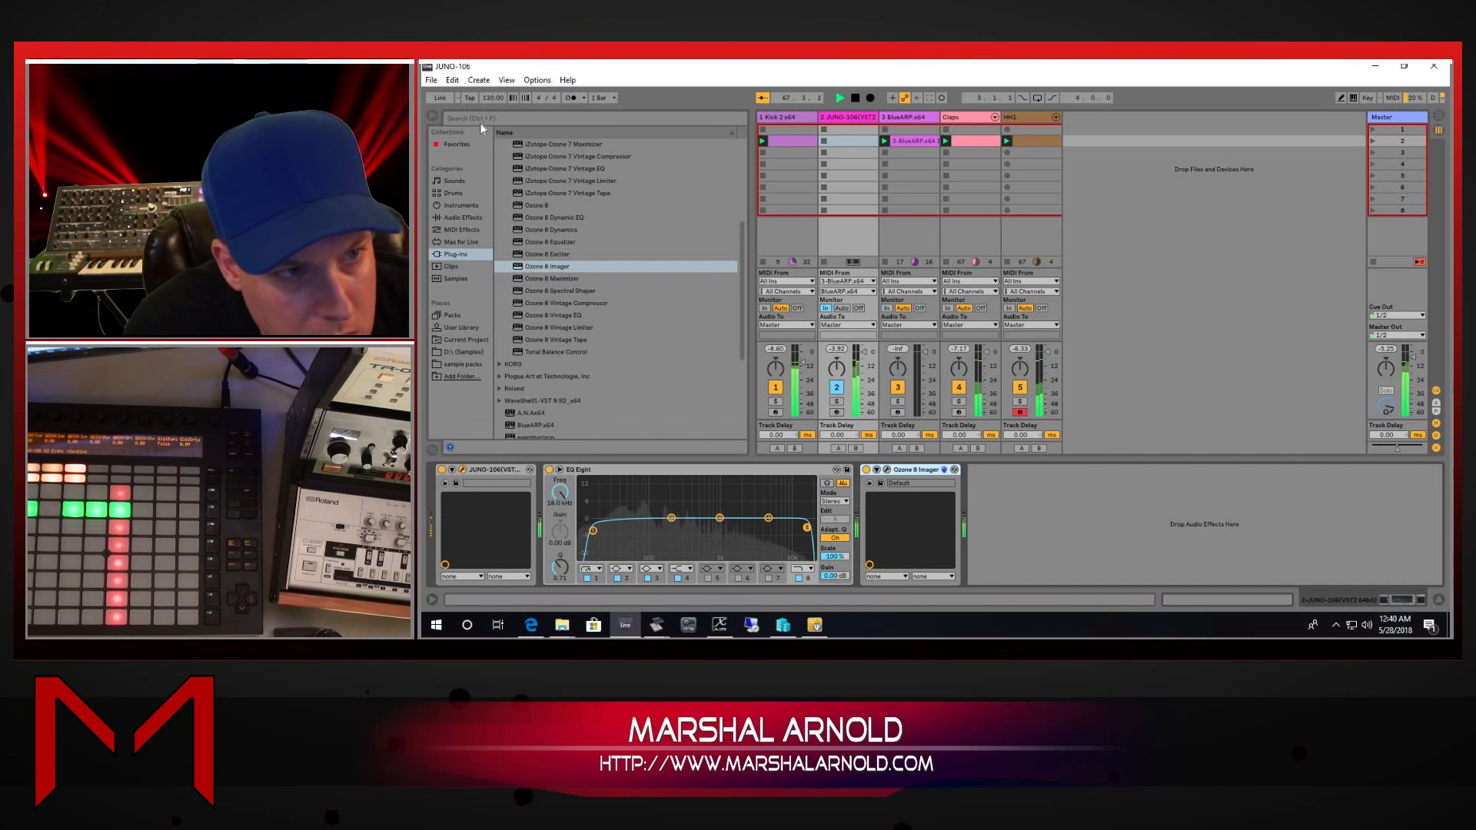
Step: Search the plug-ins for "flang" and insert MetaFlanger Stereo between EQ Eight and Ozone 8 Imager on the JUNO-106 track
{"action": "left_click", "coordinate": [516, 118]}
{"action": "type", "text": "f"}
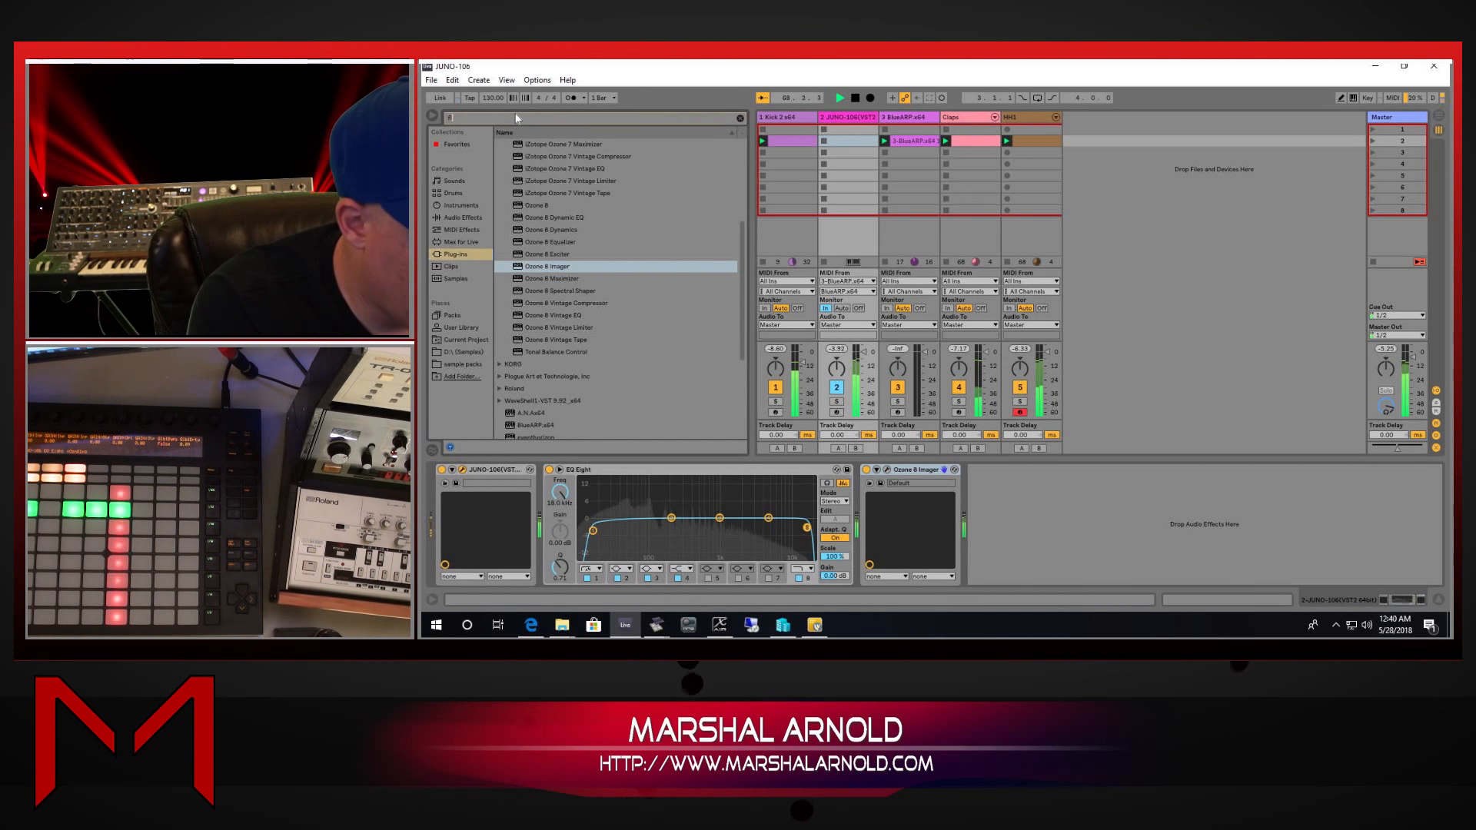
{"action": "type", "text": "lang"}
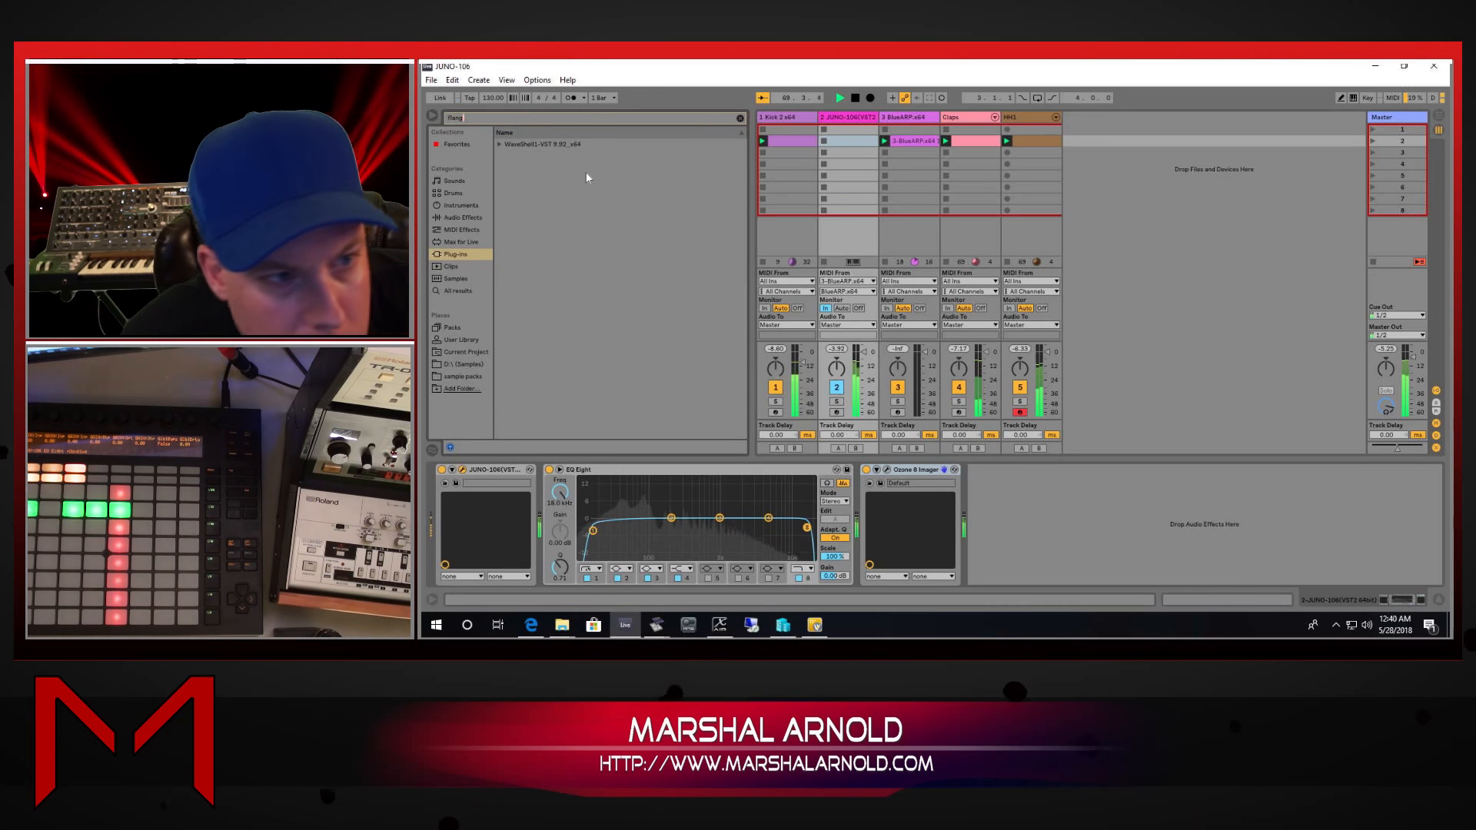
{"action": "left_click", "coordinate": [498, 144]}
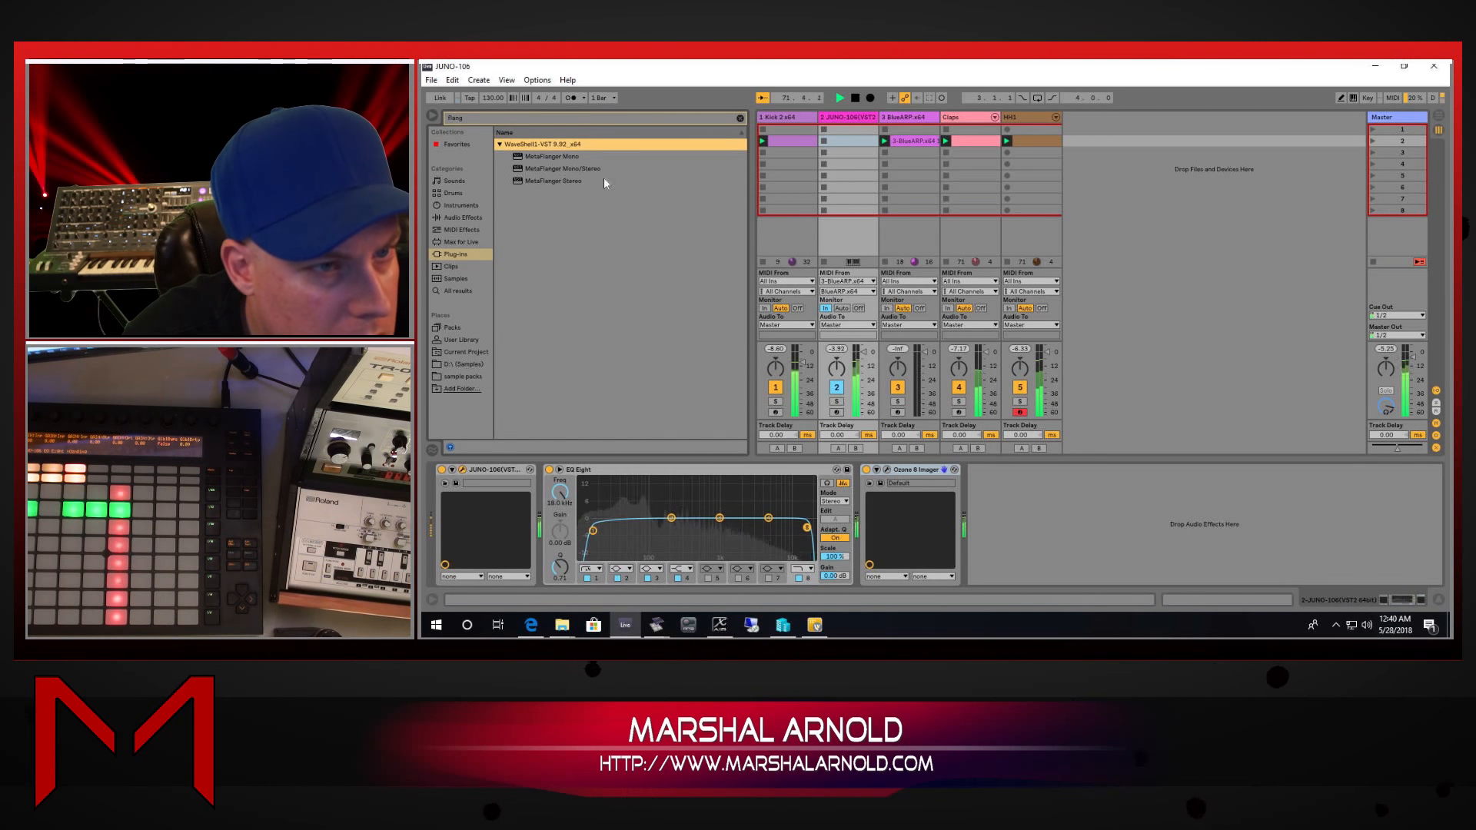
{"action": "left_click_drag", "start_coordinate": [542, 181], "coordinate": [533, 182]}
{"action": "left_click_drag", "start_coordinate": [851, 450], "coordinate": [859, 523]}
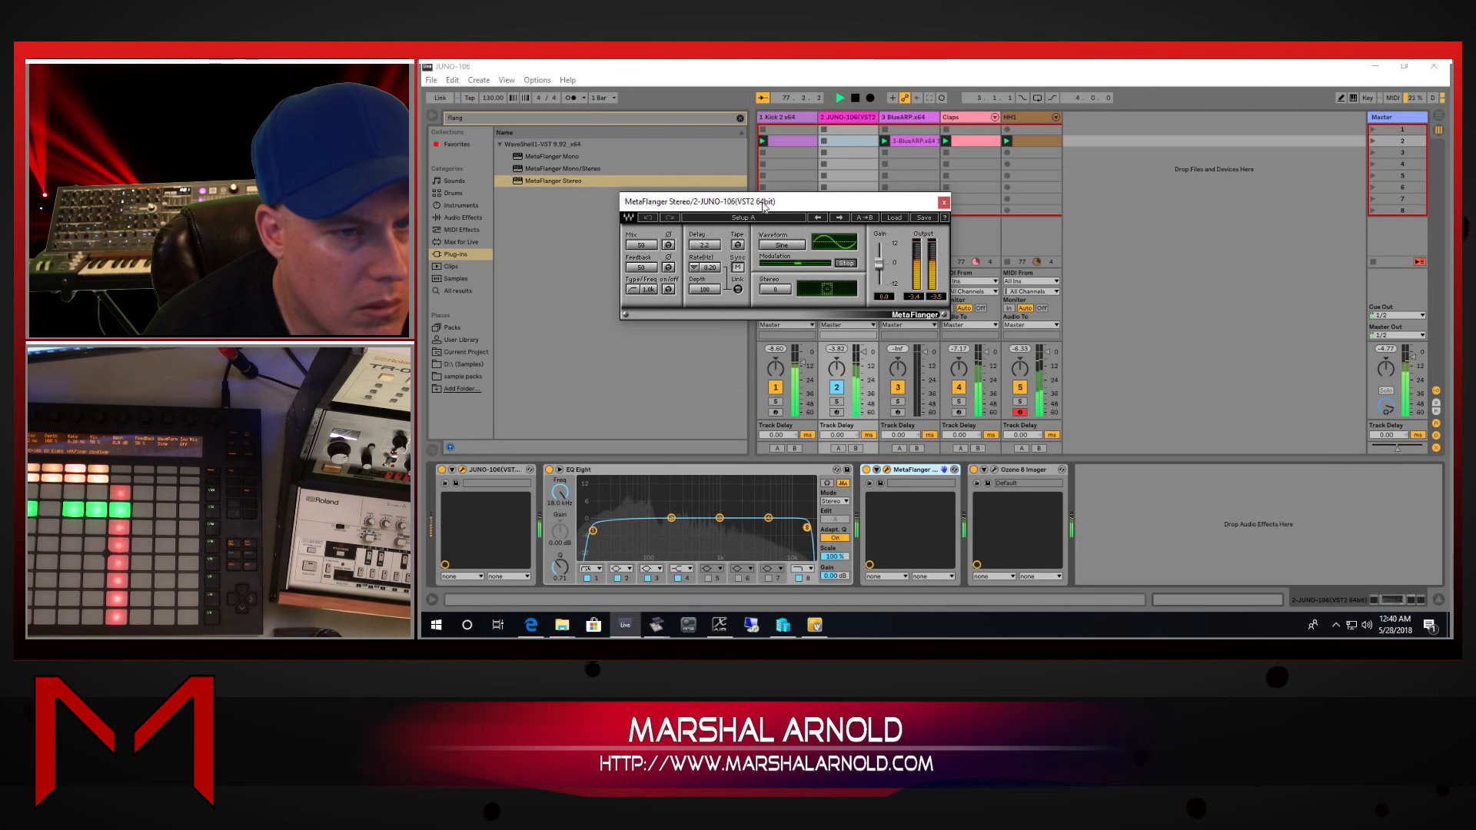
Step: Move the MetaFlanger window lower and reduce the flanger's Depth and Mix
{"action": "left_click_drag", "start_coordinate": [764, 202], "coordinate": [809, 288]}
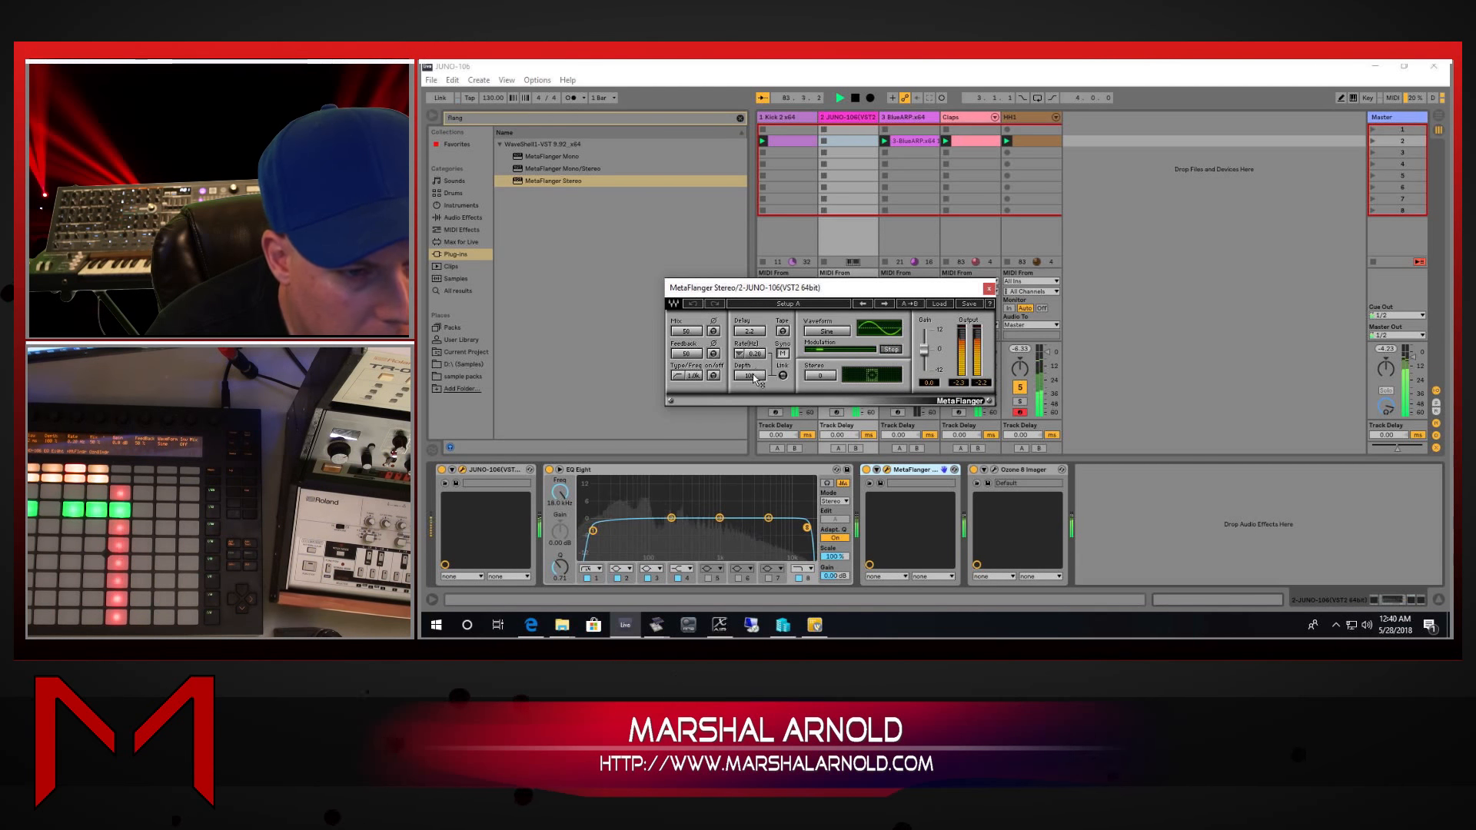
{"action": "mouse_move", "coordinate": [750, 376]}
{"action": "left_mouse_down"}
{"action": "mouse_move", "coordinate": [750, 390]}
{"action": "mouse_move", "coordinate": [749, 378]}
{"action": "left_mouse_up"}
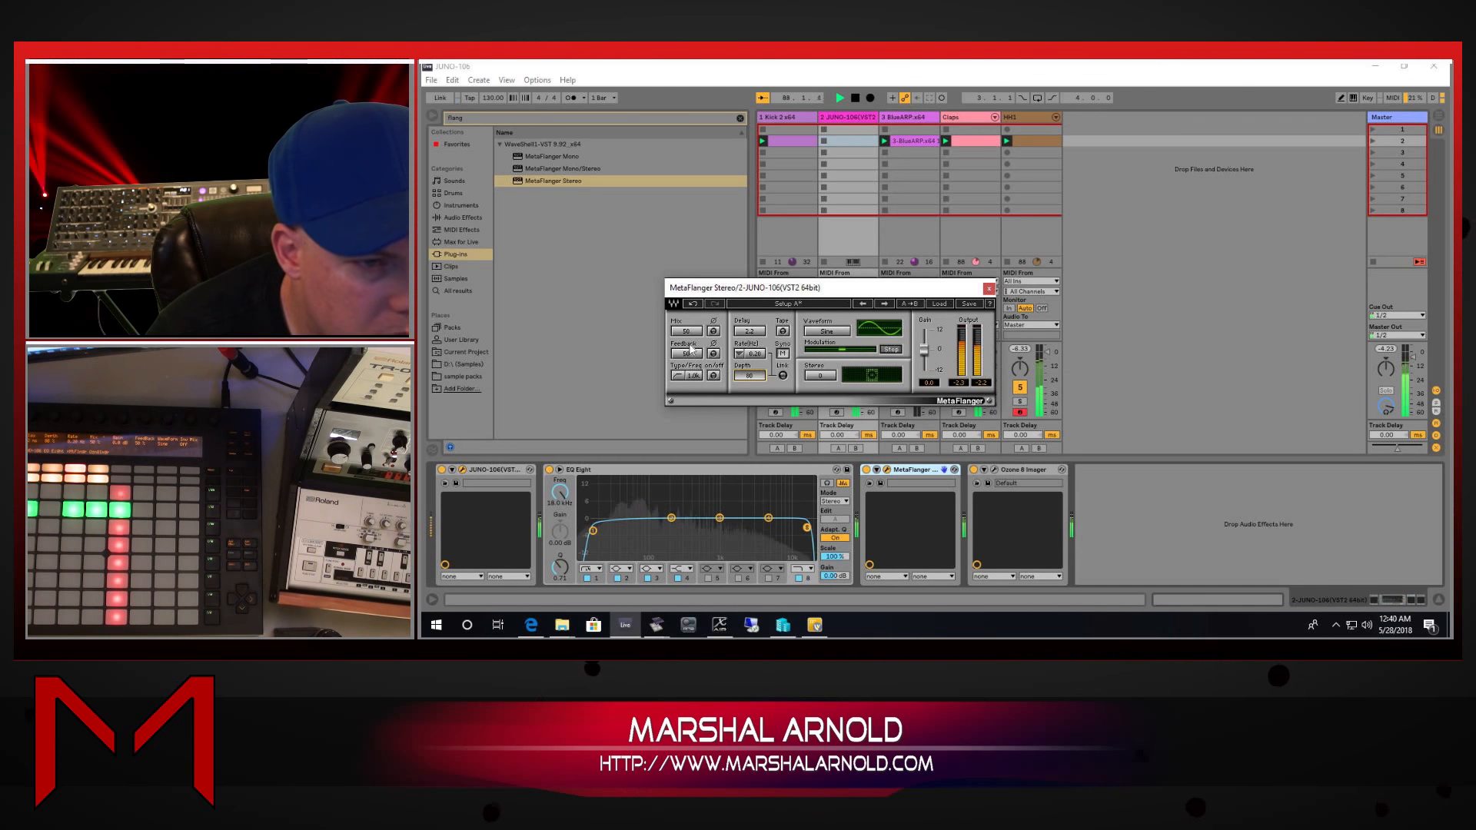
{"action": "left_click_drag", "start_coordinate": [689, 334], "coordinate": [689, 355]}
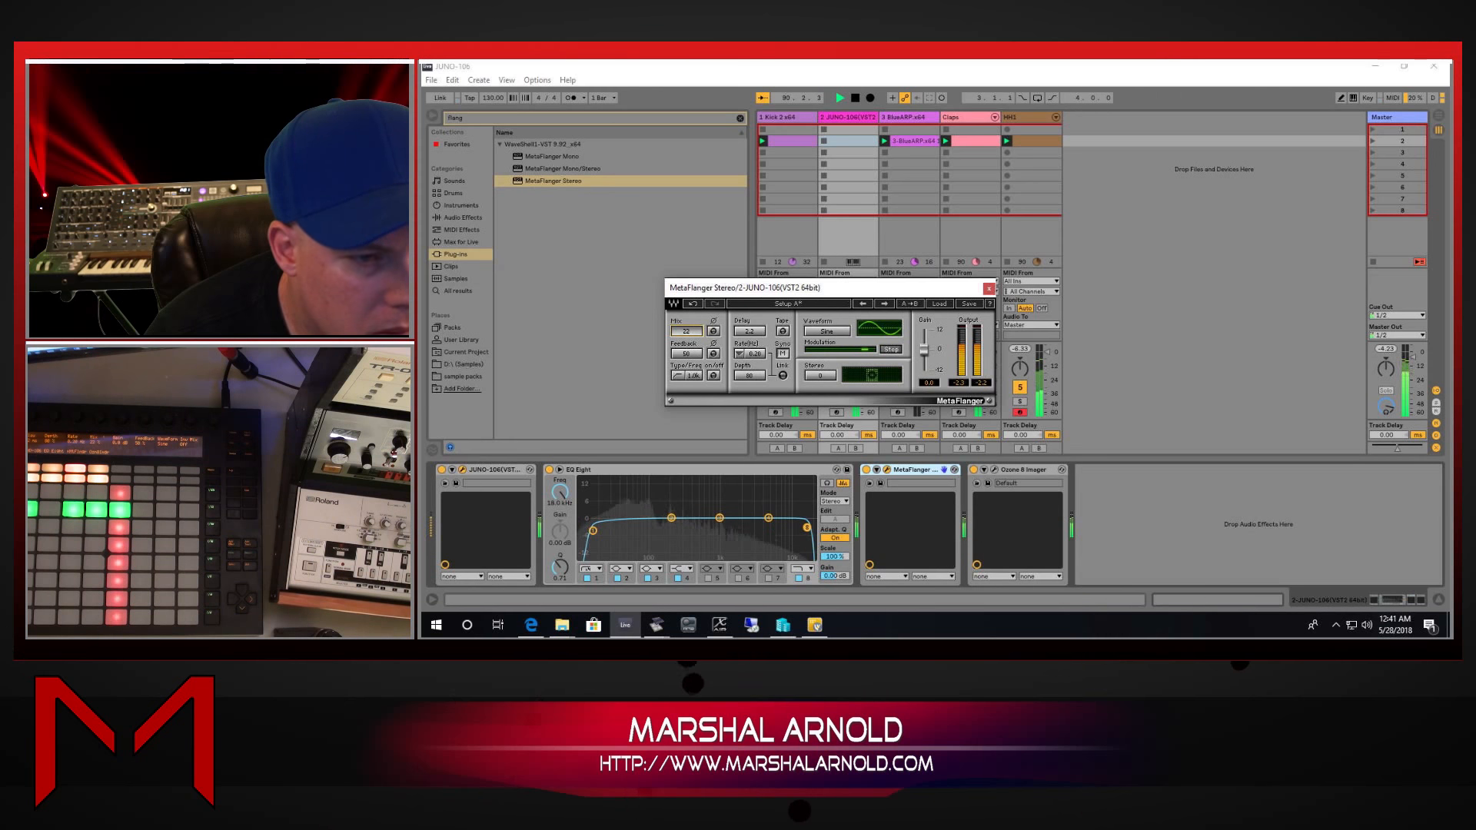